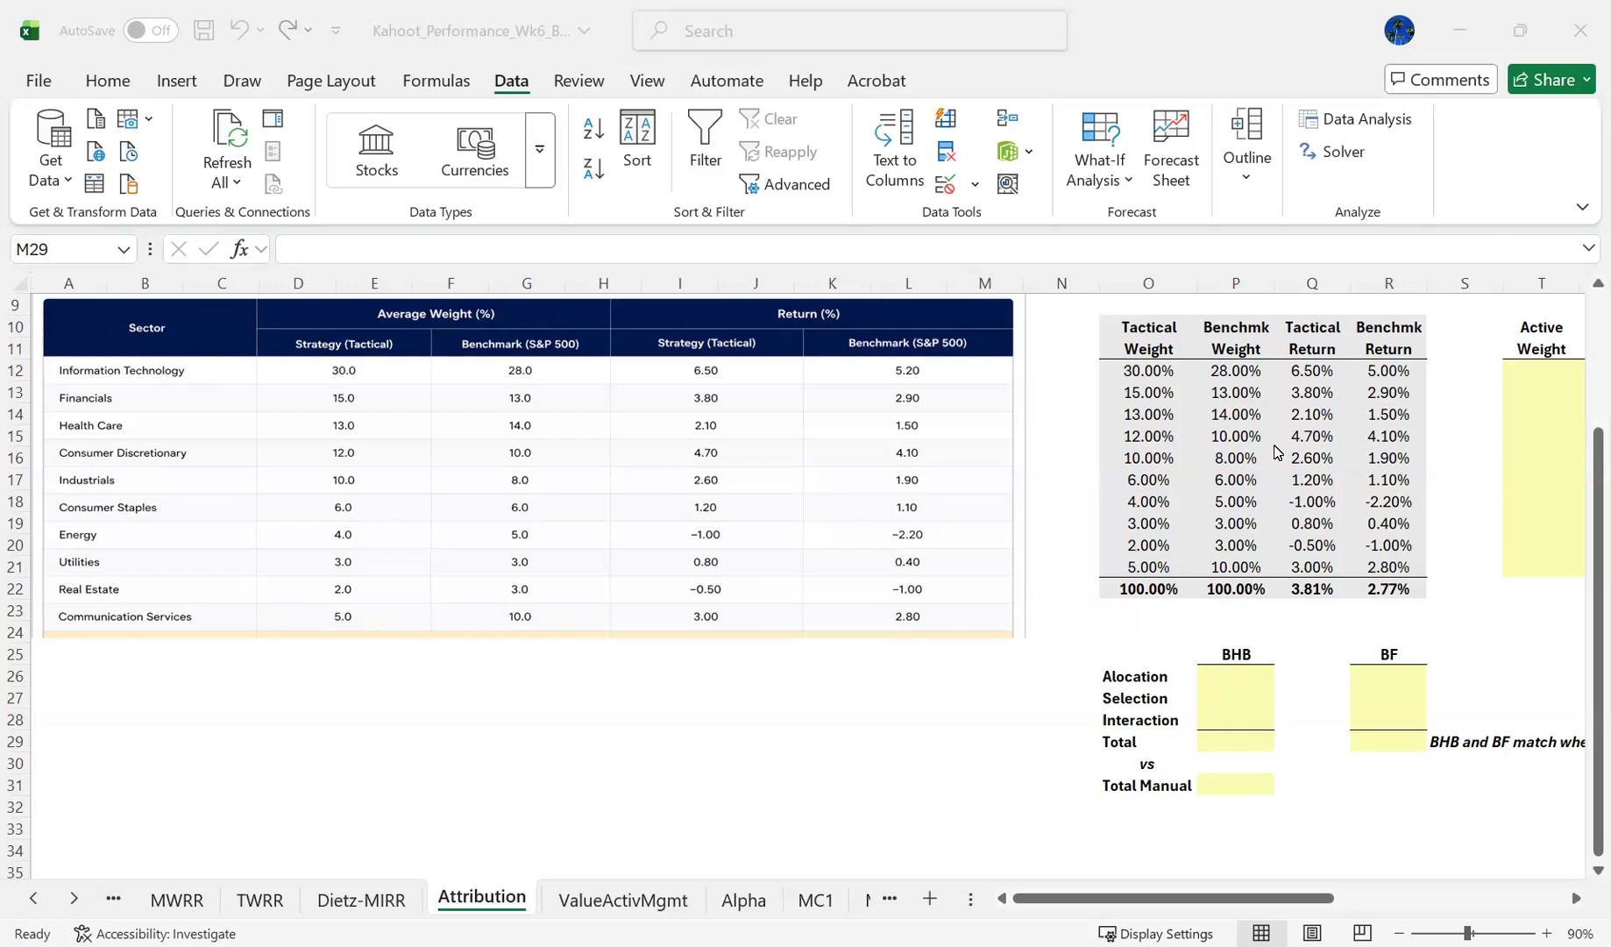
- Examine the Attribution sheet's weight and return inputs, the BHB and BF result tables, and the Brinson model formulas
{"action": "key", "text": "Right"}
{"action": "key", "text": "Right"}
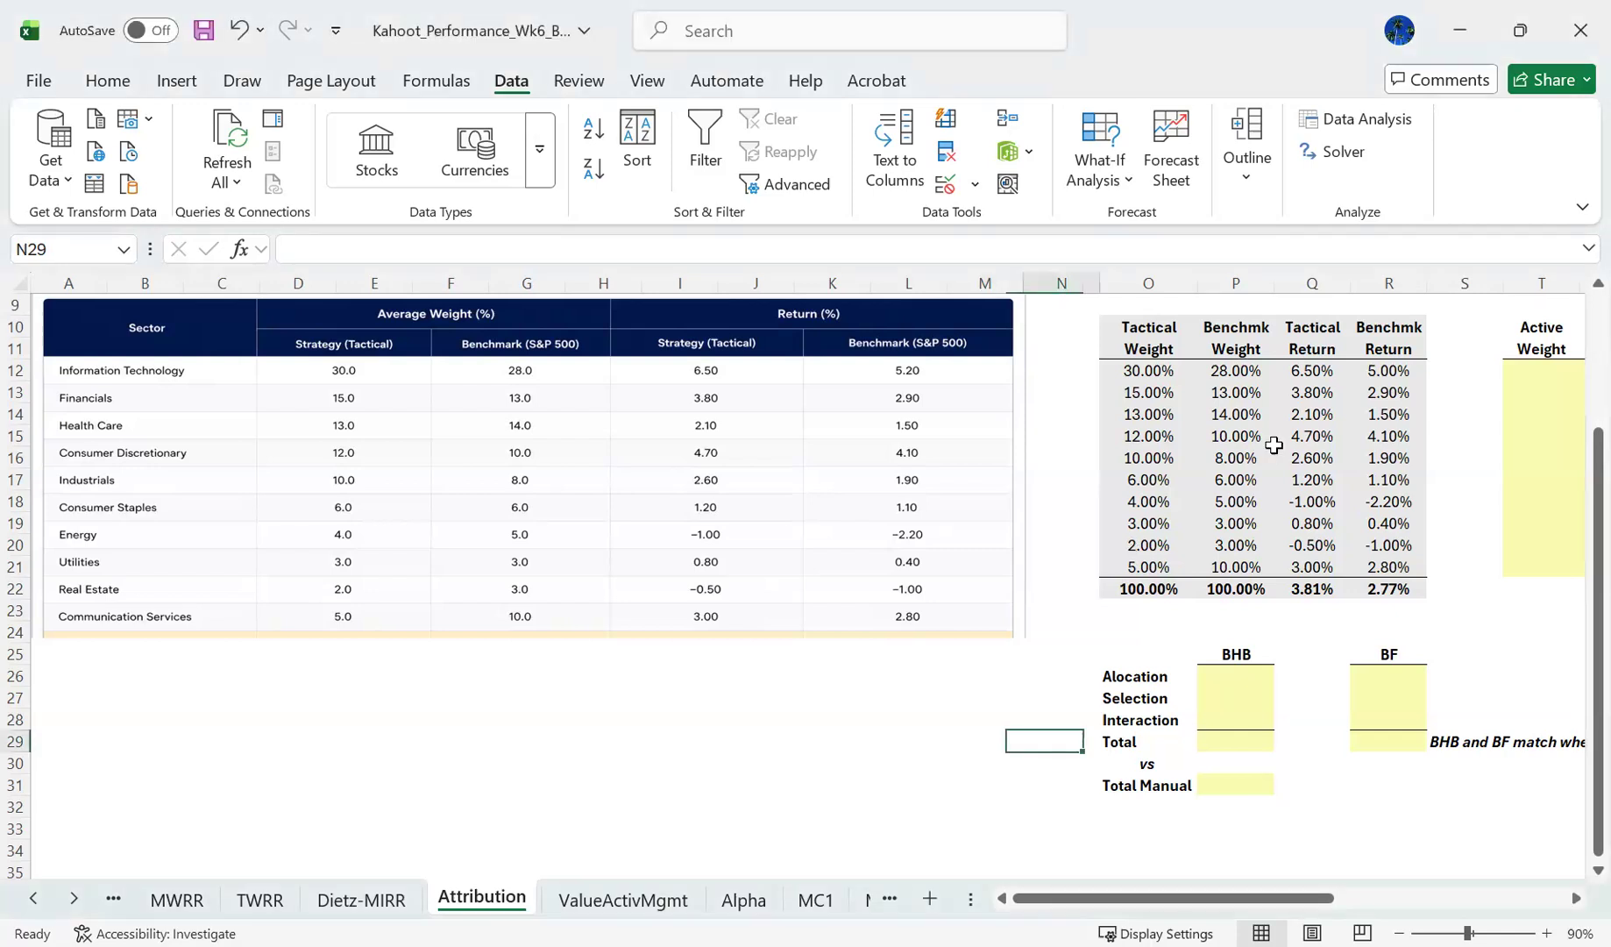
{"action": "key", "text": "Right"}
{"action": "key", "text": "Right"}
{"action": "key", "text": "Right"}
{"action": "key", "text": "Right"}
{"action": "key", "text": "Right"}
{"action": "key", "text": "Right"}
{"action": "key", "text": "Right"}
{"action": "key", "text": "Right"}
{"action": "key", "text": "Right"}
{"action": "key", "text": "Right"}
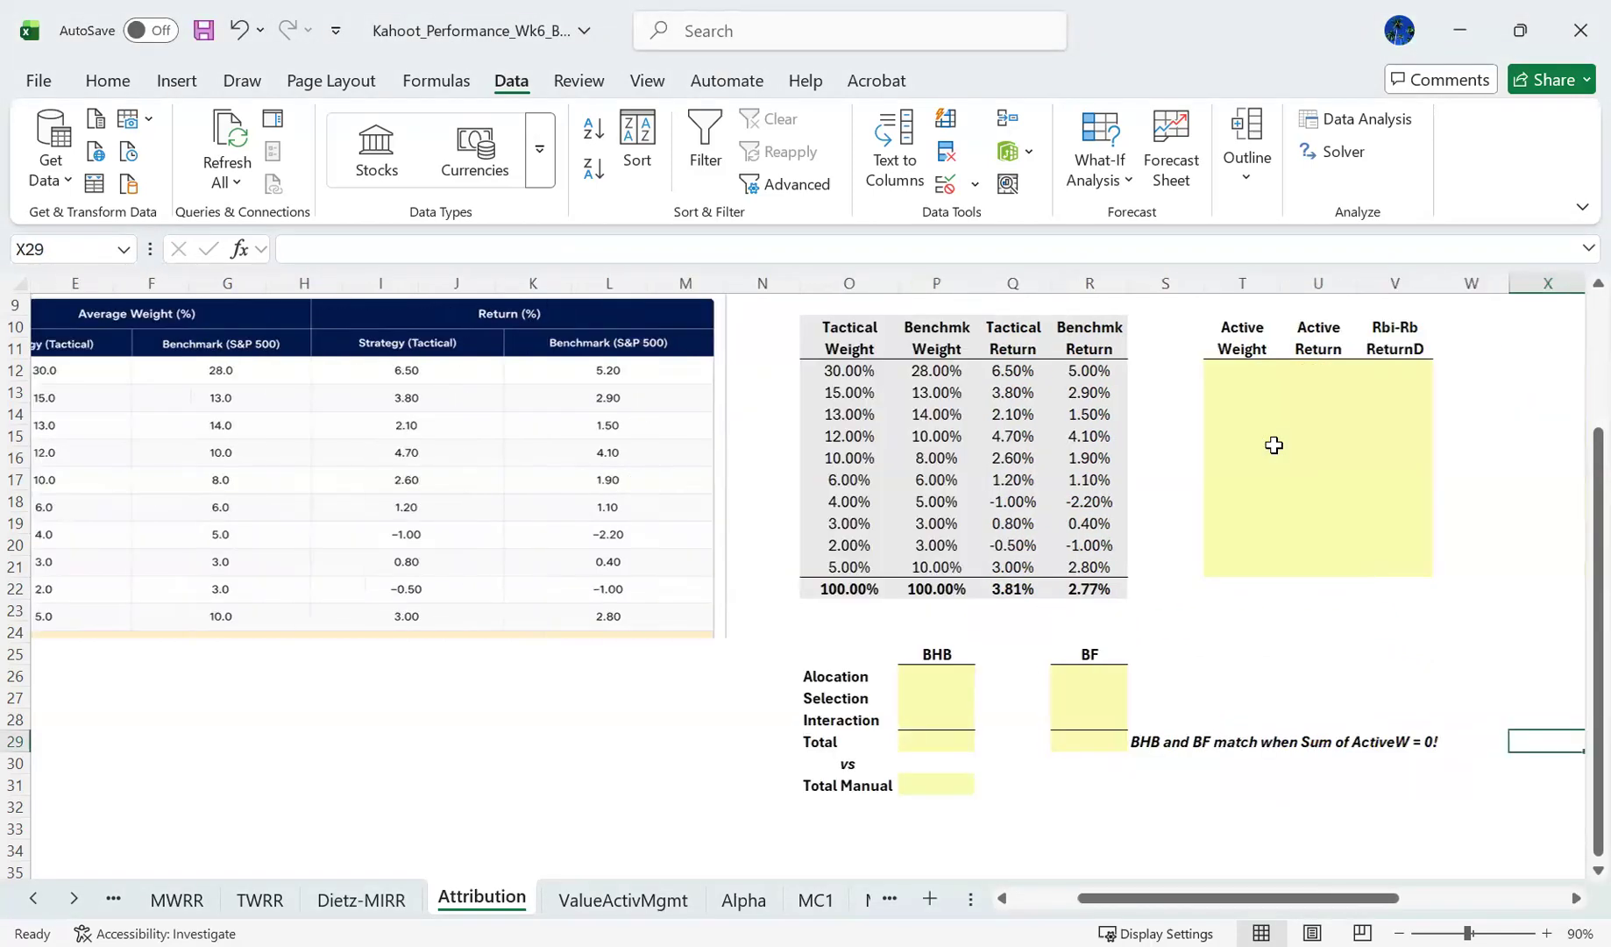
{"action": "key", "text": "Right"}
{"action": "key", "text": "Right"}
{"action": "key", "text": "Right"}
{"action": "key", "text": "Right"}
{"action": "key", "text": "Right"}
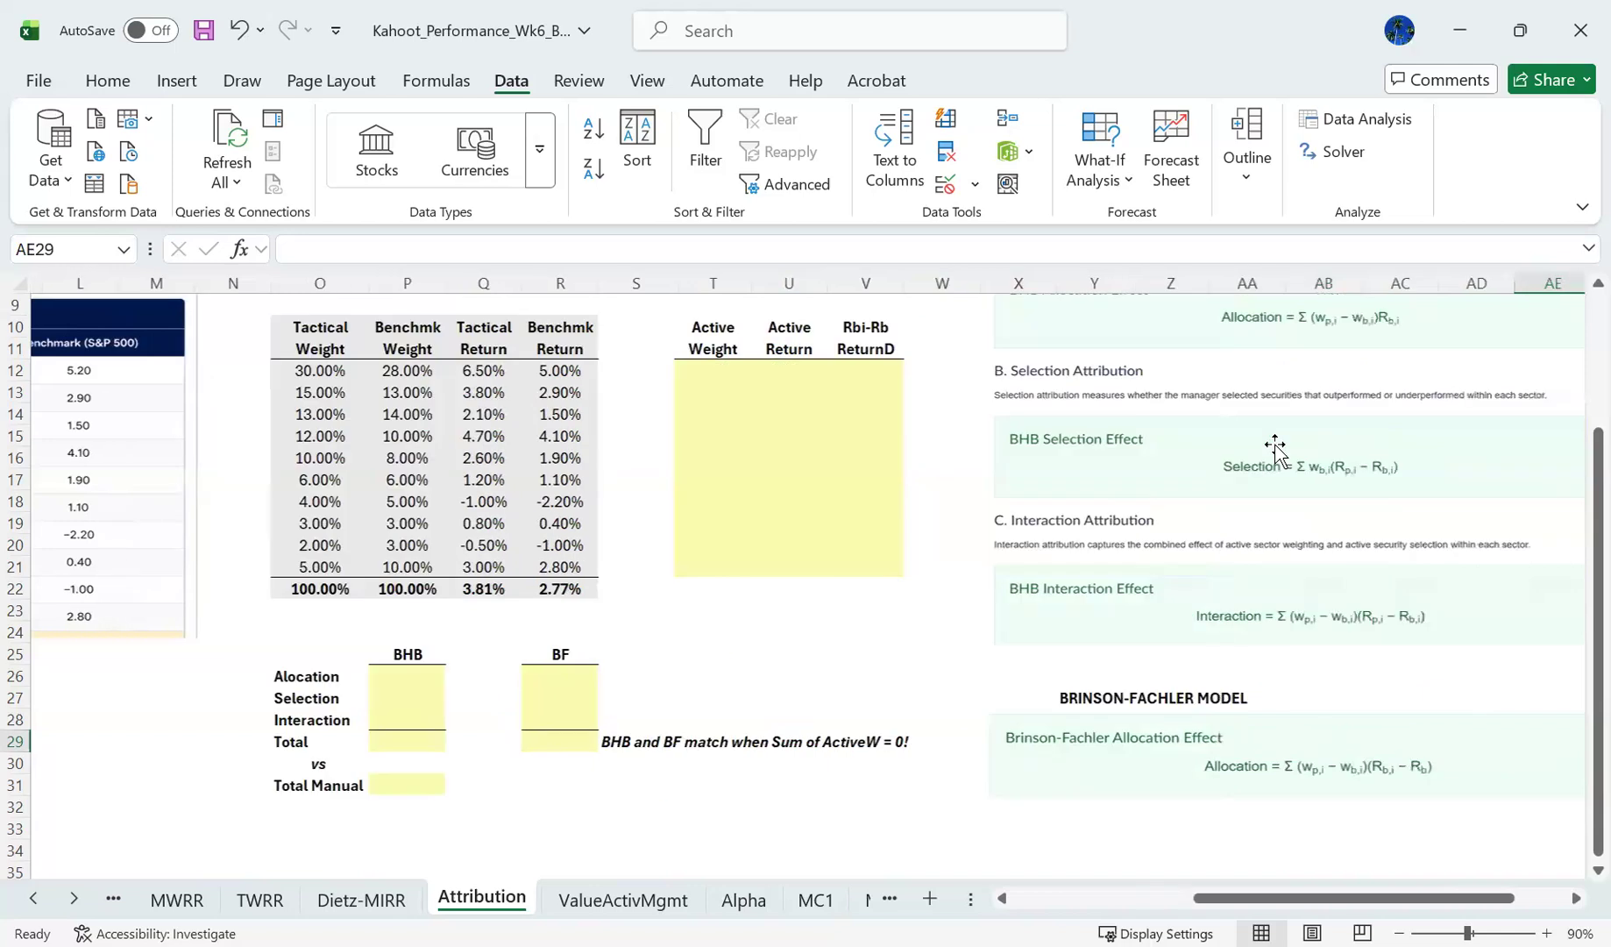
{"action": "key", "text": "ctrl+Up"}
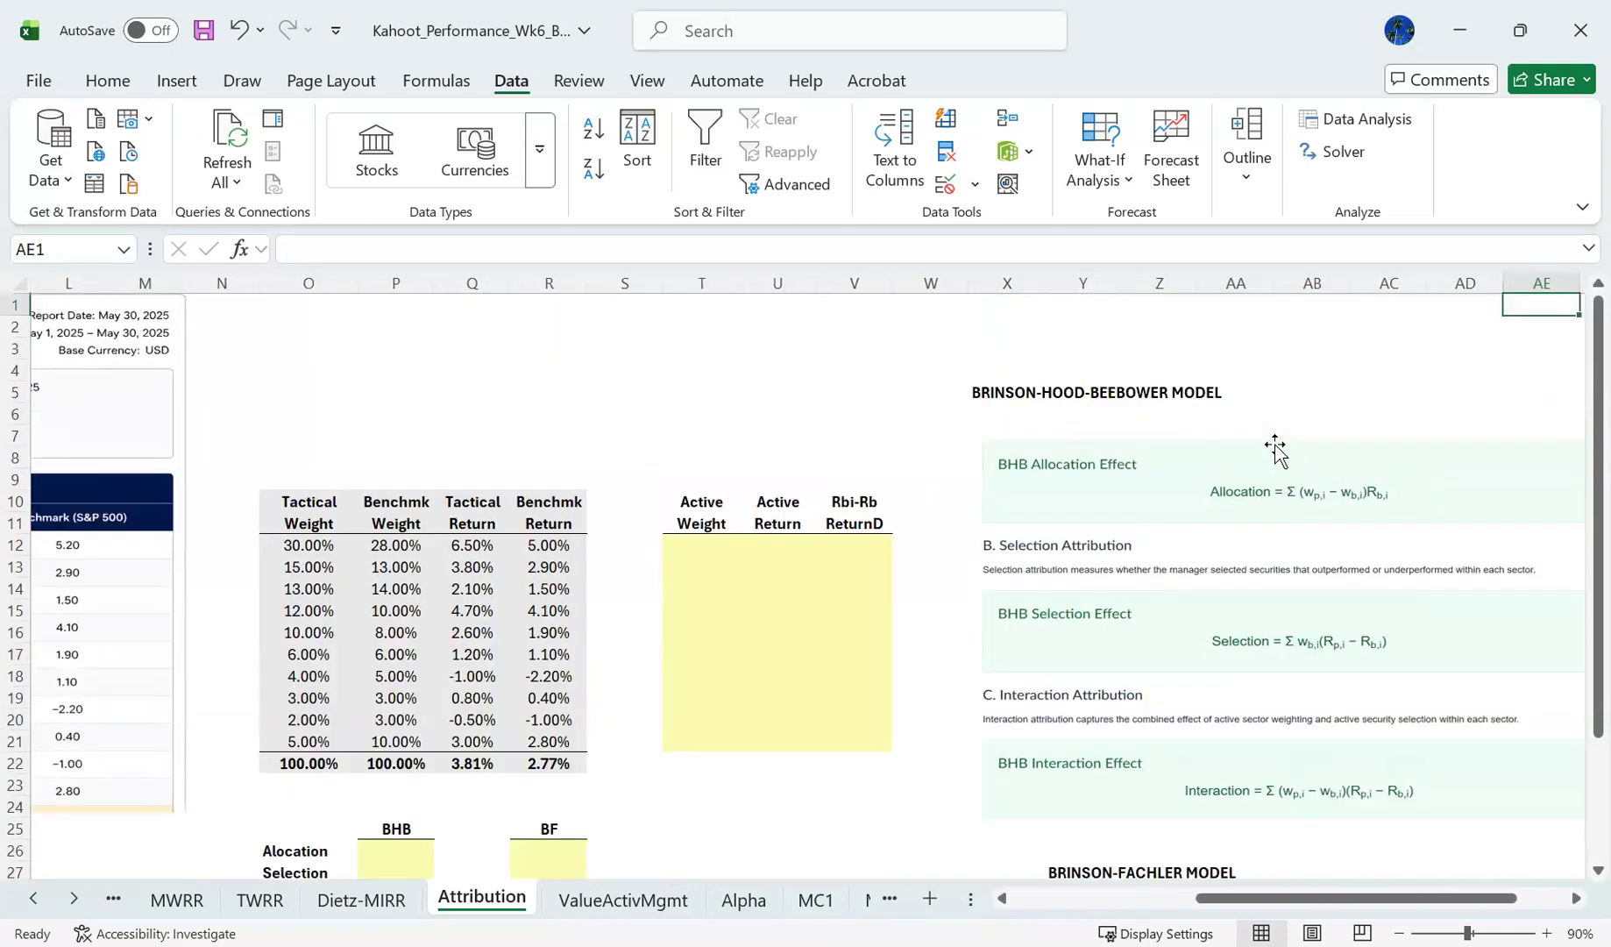
{"action": "key", "text": "Down"}
{"action": "key", "text": "Down"}
{"action": "key", "text": "Down"}
{"action": "key", "text": "Down"}
{"action": "key", "text": "Down"}
{"action": "key", "text": "Down"}
{"action": "key", "text": "Down"}
{"action": "key", "text": "Down"}
{"action": "key", "text": "Down"}
{"action": "key", "text": "Down"}
{"action": "key", "text": "Down"}
{"action": "key", "text": "Down"}
{"action": "key", "text": "Down"}
{"action": "key", "text": "Down"}
{"action": "key", "text": "Down"}
{"action": "key", "text": "Down"}
{"action": "key", "text": "Down"}
{"action": "key", "text": "Down"}
{"action": "key", "text": "Down"}
{"action": "key", "text": "Down"}
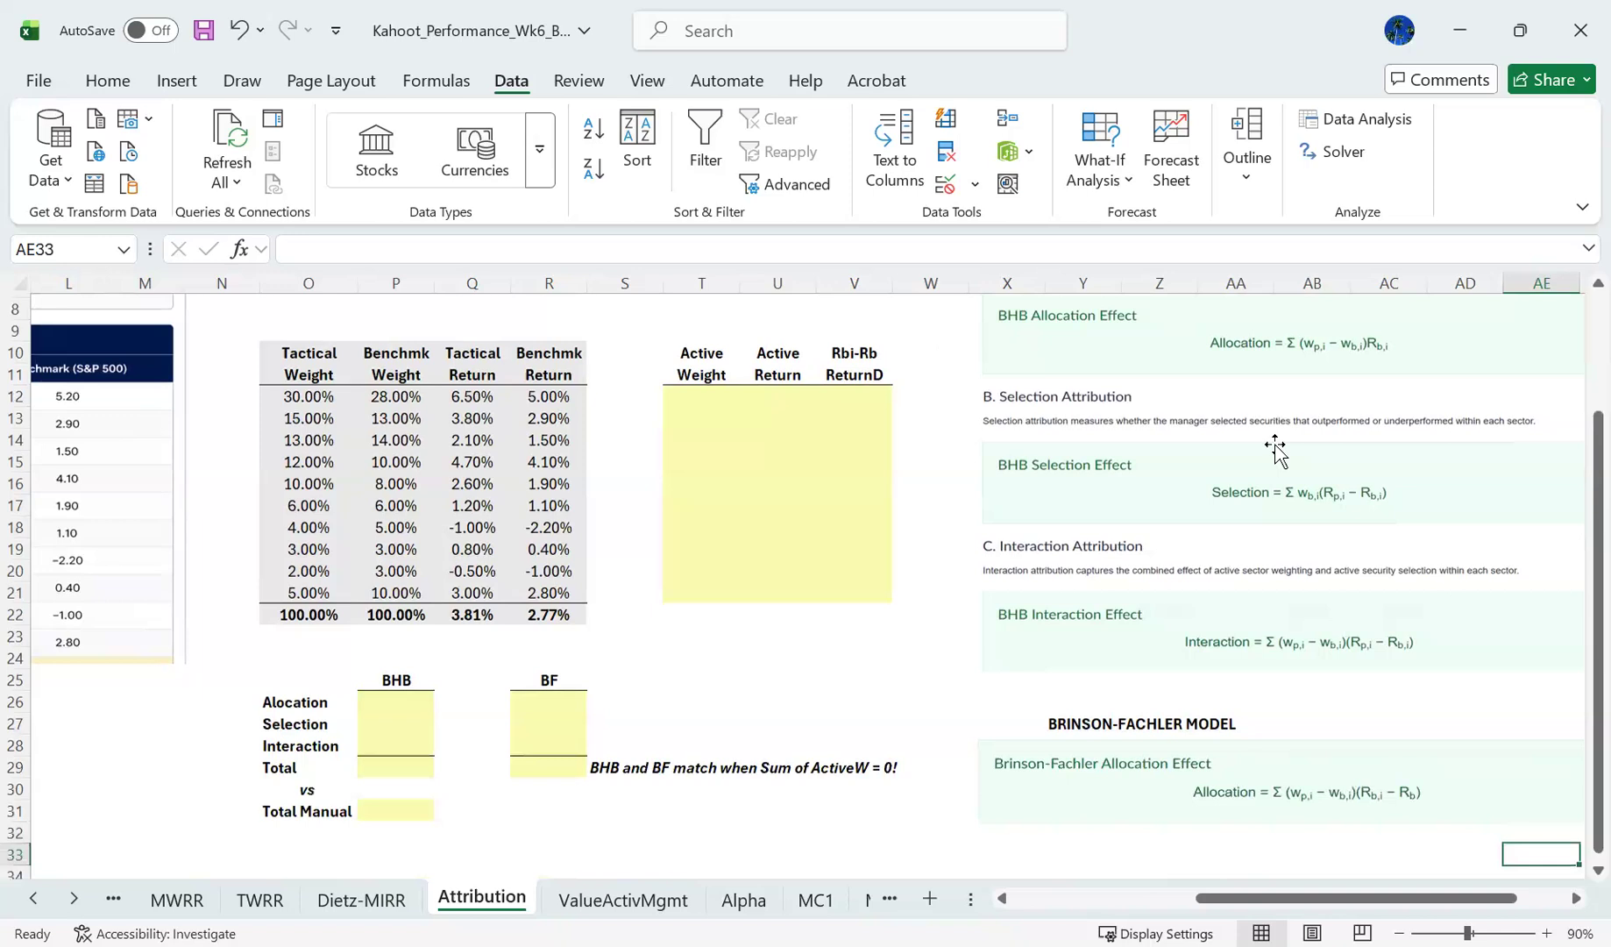
{"action": "key", "text": "Down"}
{"action": "key", "text": "Down"}
{"action": "key", "text": "Down"}
{"action": "key", "text": "Down"}
{"action": "key", "text": "Home"}
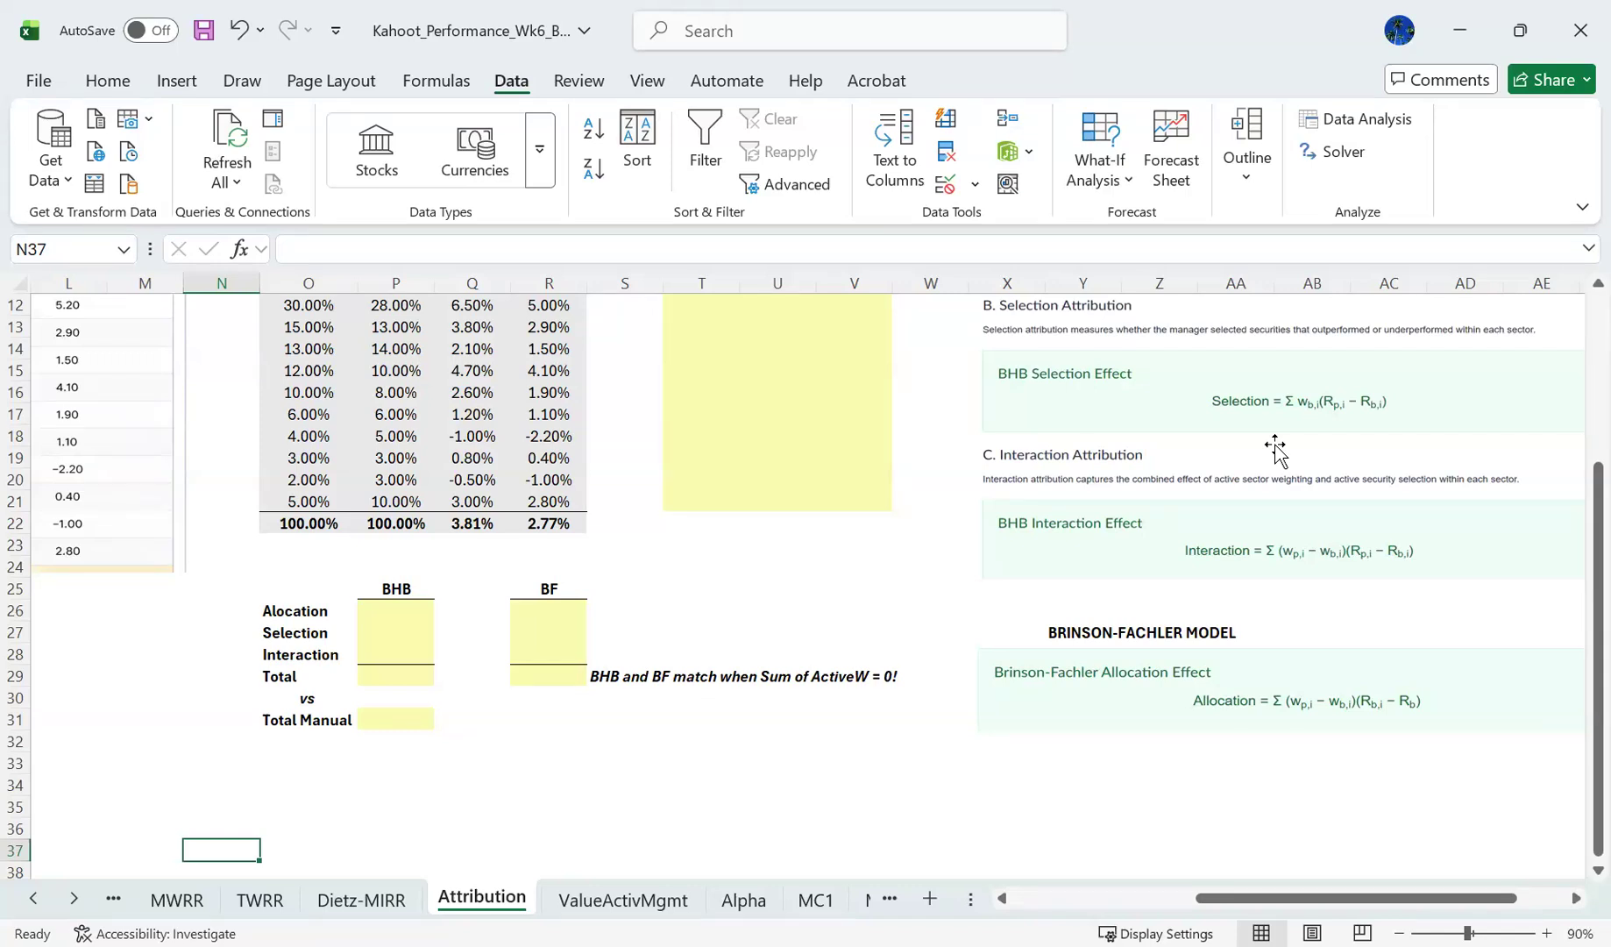
{"action": "key", "text": "Up"}
{"action": "key", "text": "Up"}
{"action": "key", "text": "Up"}
{"action": "key", "text": "Up"}
{"action": "key", "text": "Up"}
{"action": "key", "text": "Up"}
{"action": "key", "text": "ctrl+Up"}
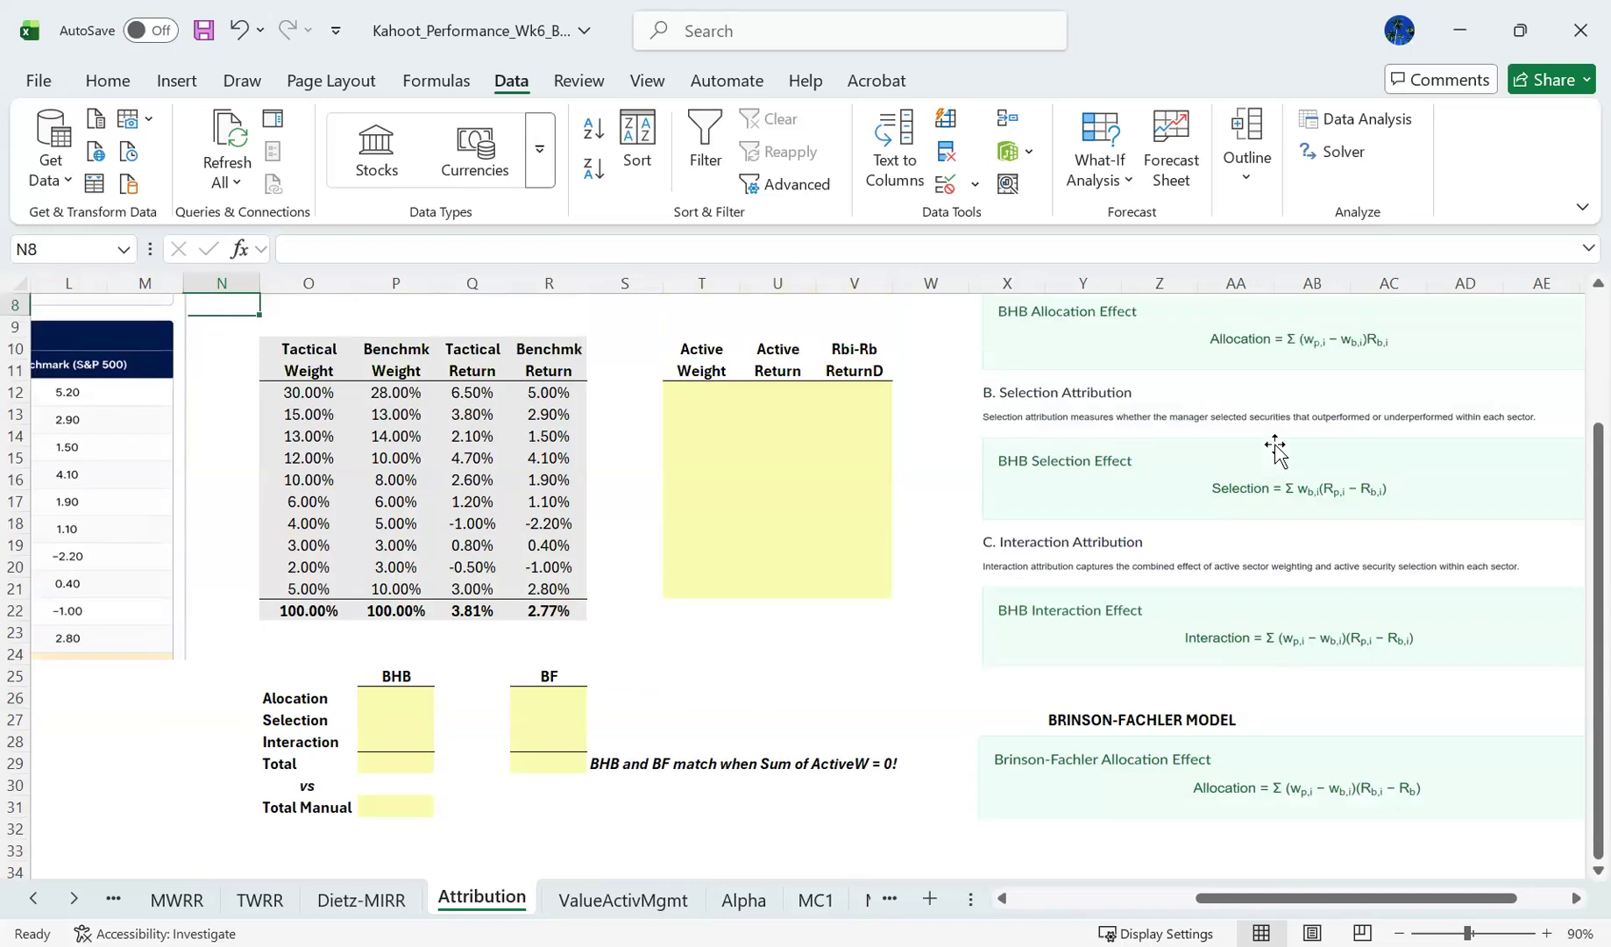
{"action": "key", "text": "ctrl+Home"}
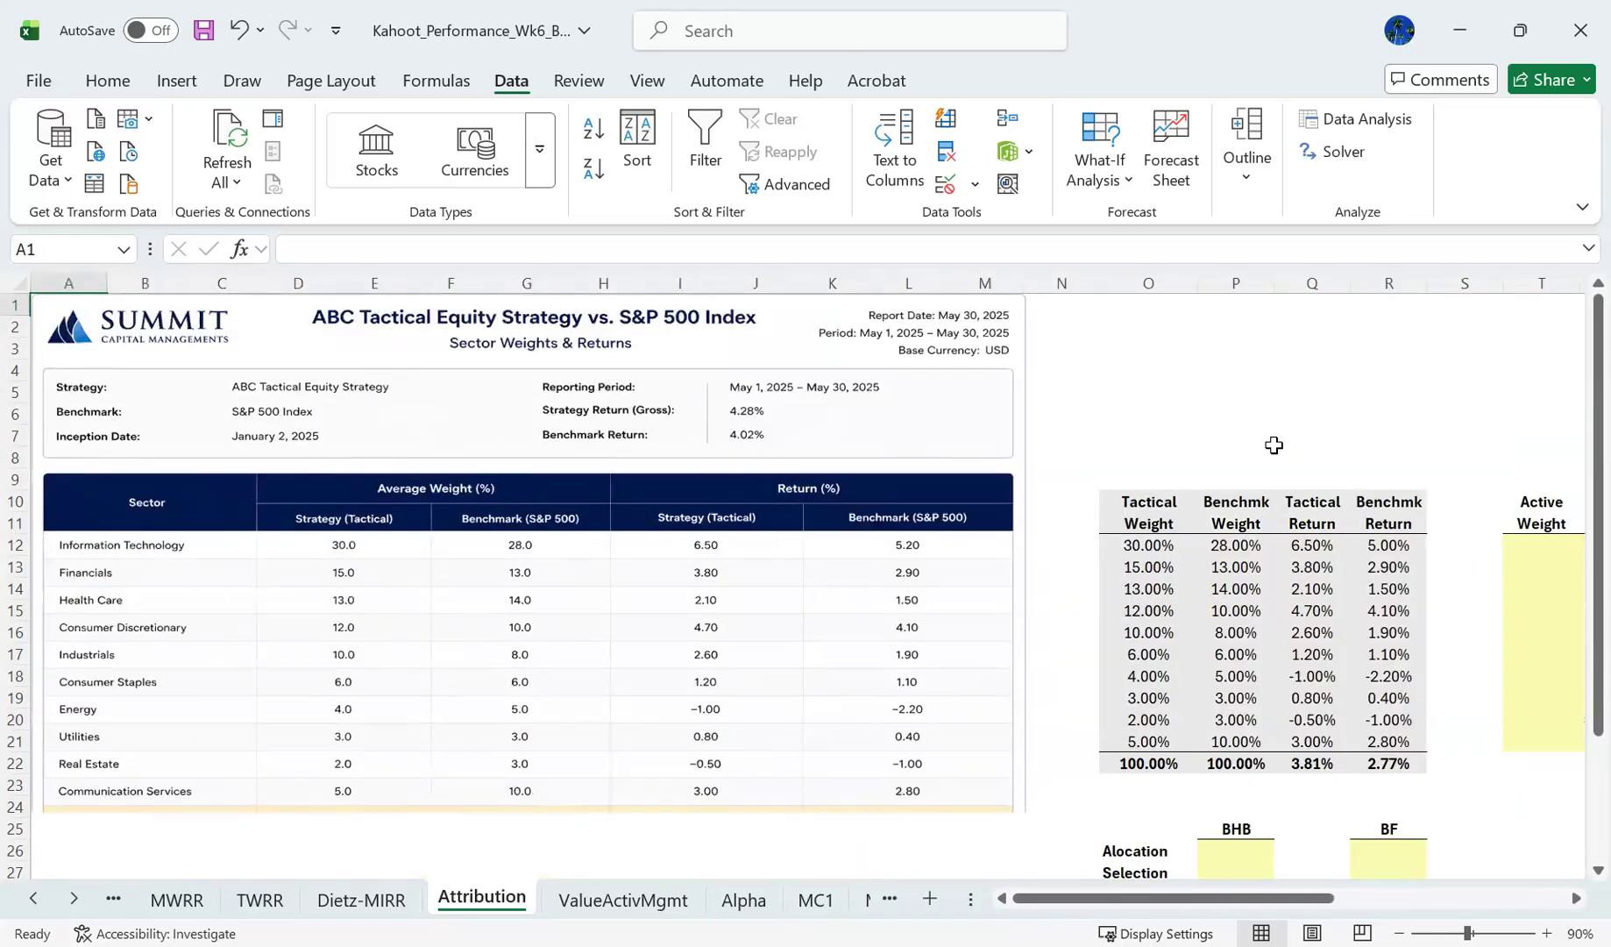
- Select the benchmark weight column from its header through its total, P10:P22
{"action": "left_click", "coordinate": [1233, 541]}
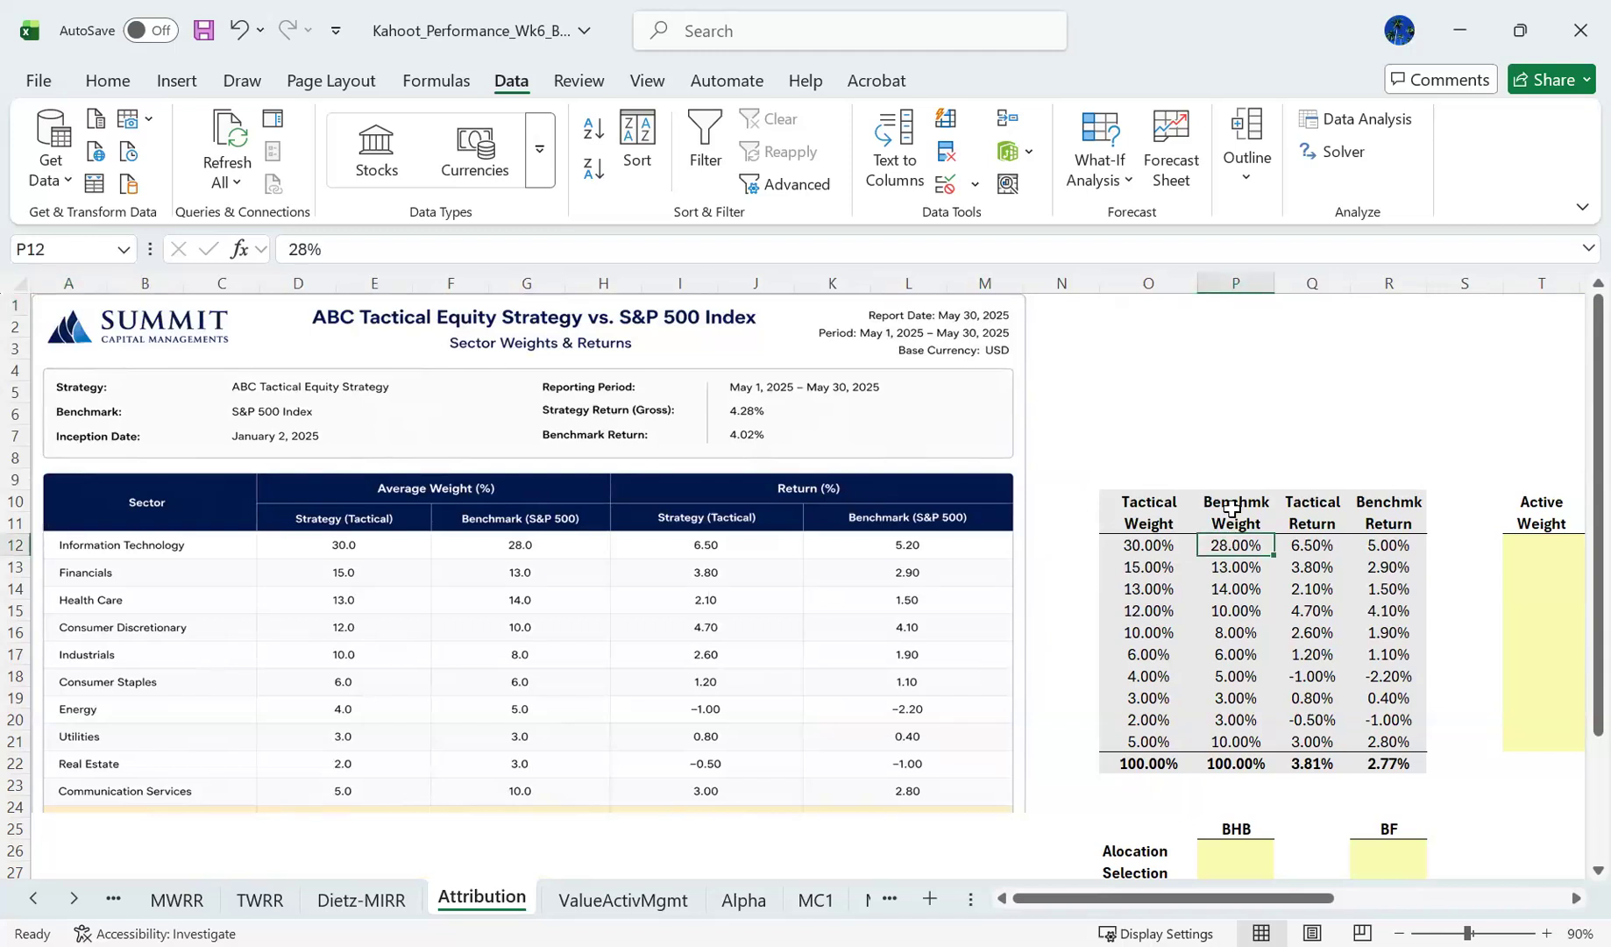
{"action": "left_click", "coordinate": [1232, 503]}
{"action": "left_click_drag", "start_coordinate": [1219, 753], "coordinate": [1219, 771]}
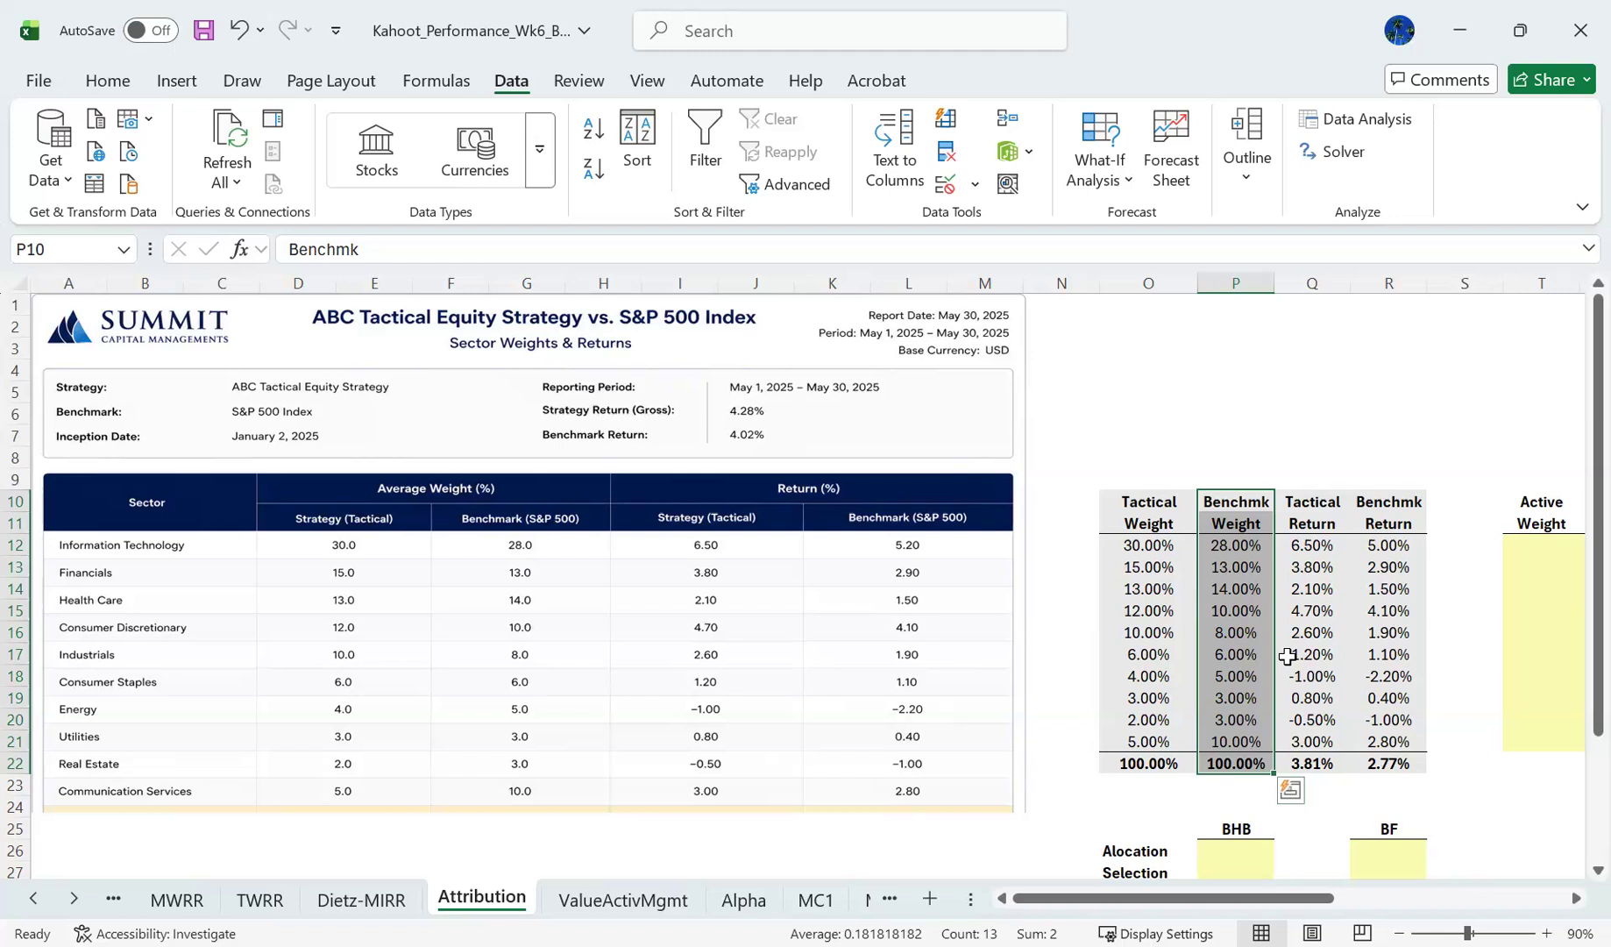
- Enter the notes "Passive Investments" in O3 and "Index" in O4 above the input table
{"action": "left_click", "coordinate": [1153, 352]}
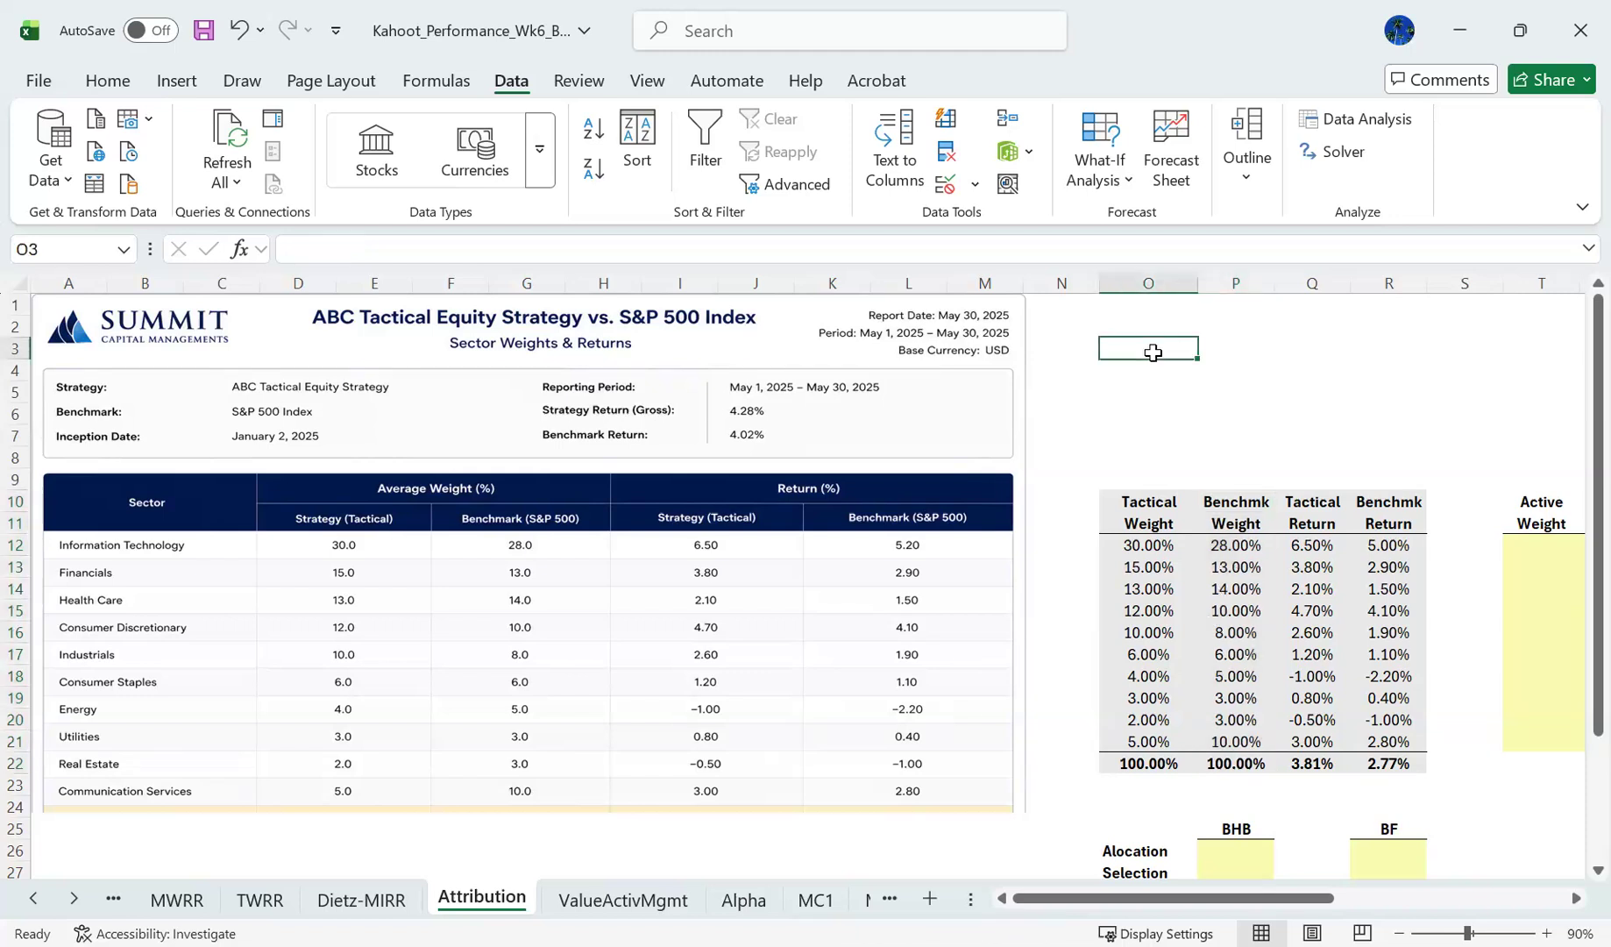
{"action": "type", "text": "Passive M"}
{"action": "key", "text": "BackSpace"}
{"action": "type", "text": "Inve"}
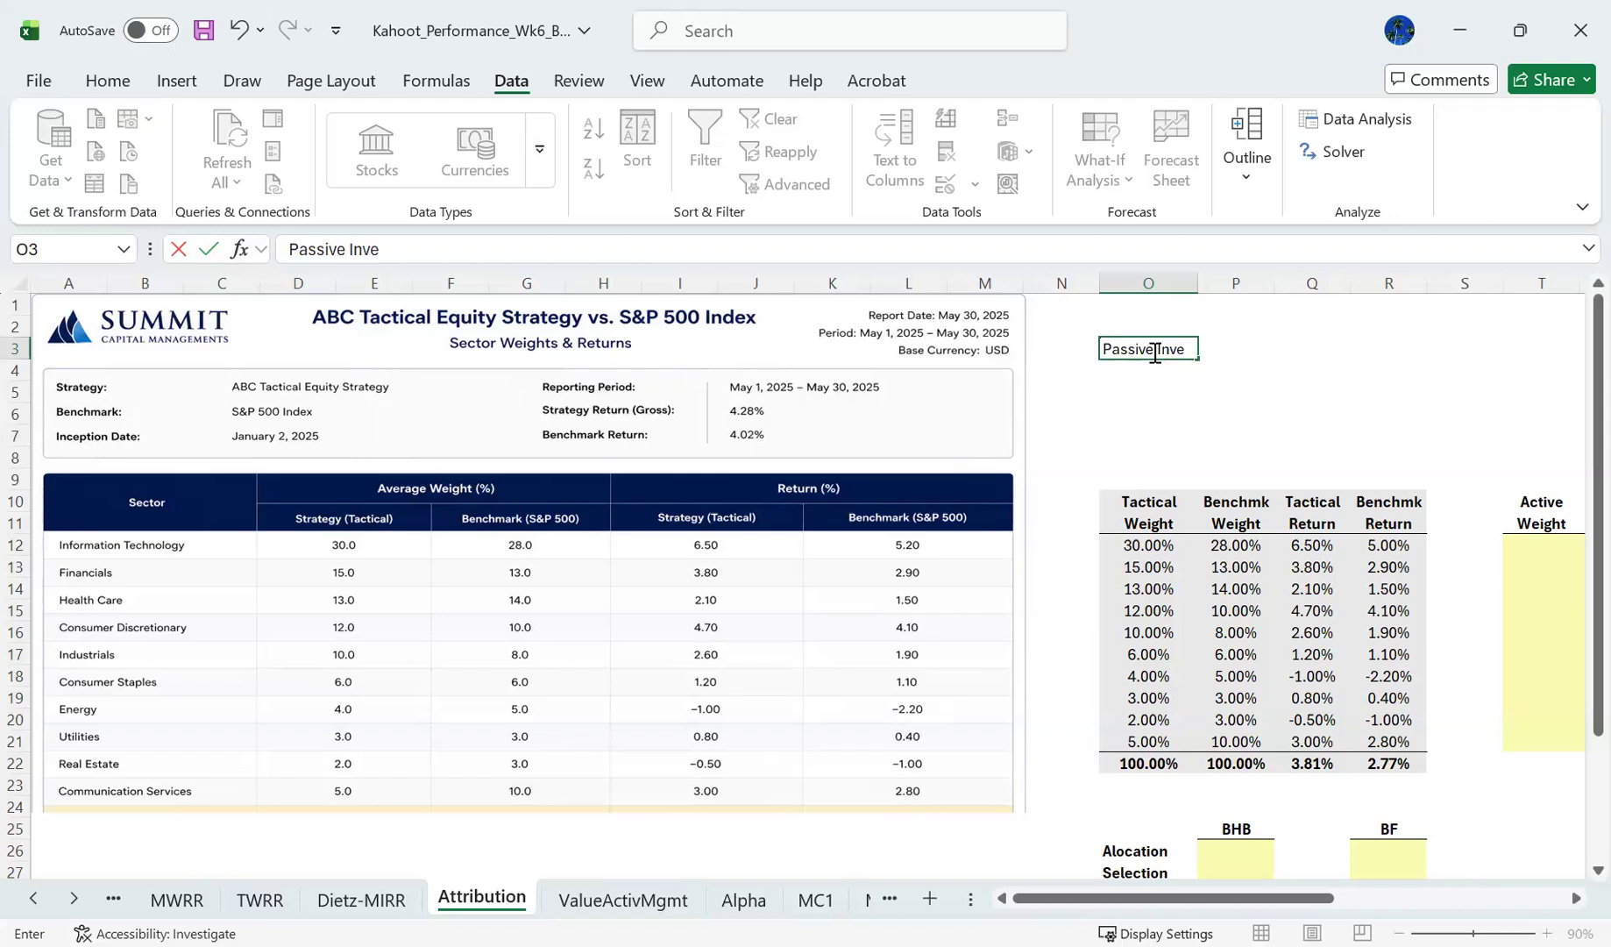
{"action": "type", "text": "stments"}
{"action": "key", "text": "Return"}
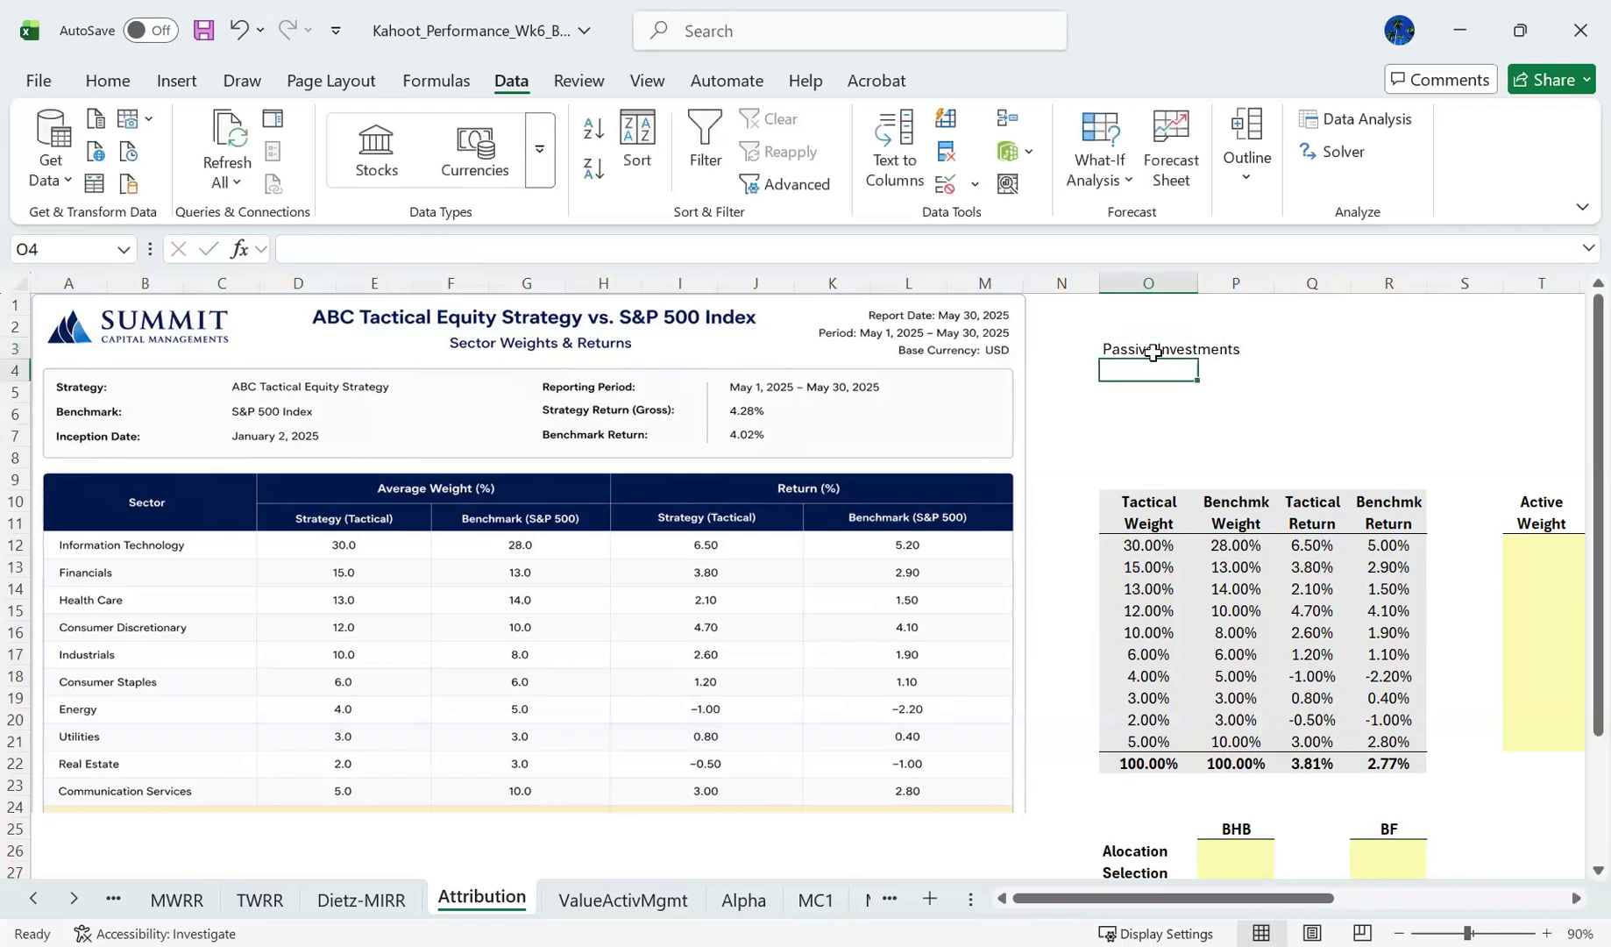
{"action": "type", "text": "Index"}
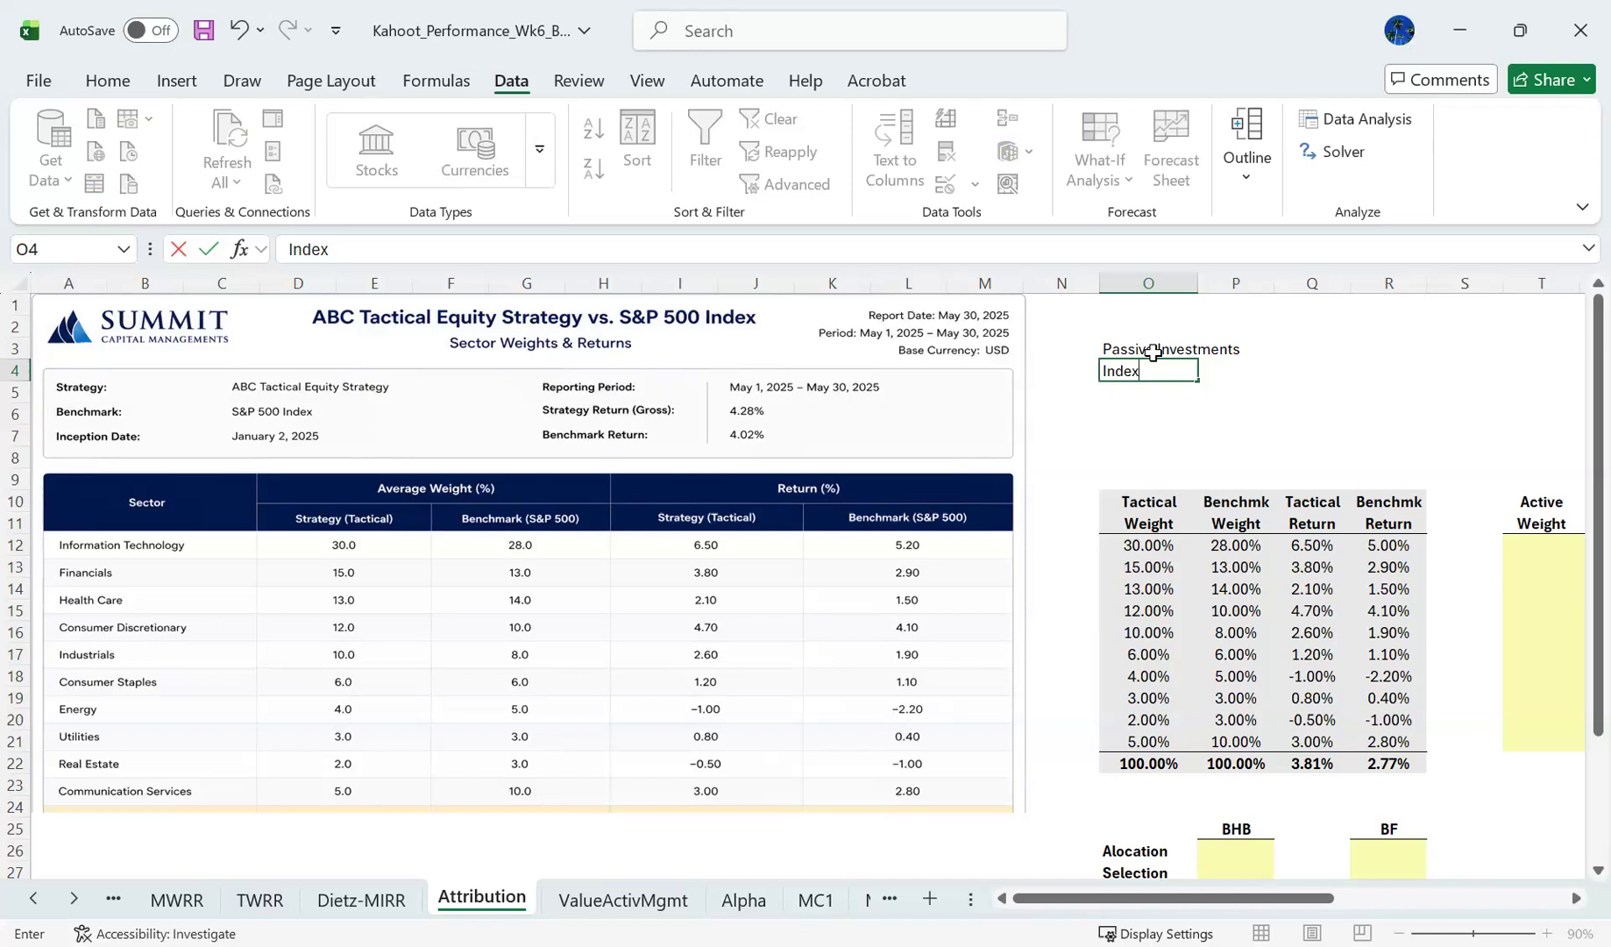
{"action": "key", "text": "Return"}
{"action": "key", "text": "Return"}
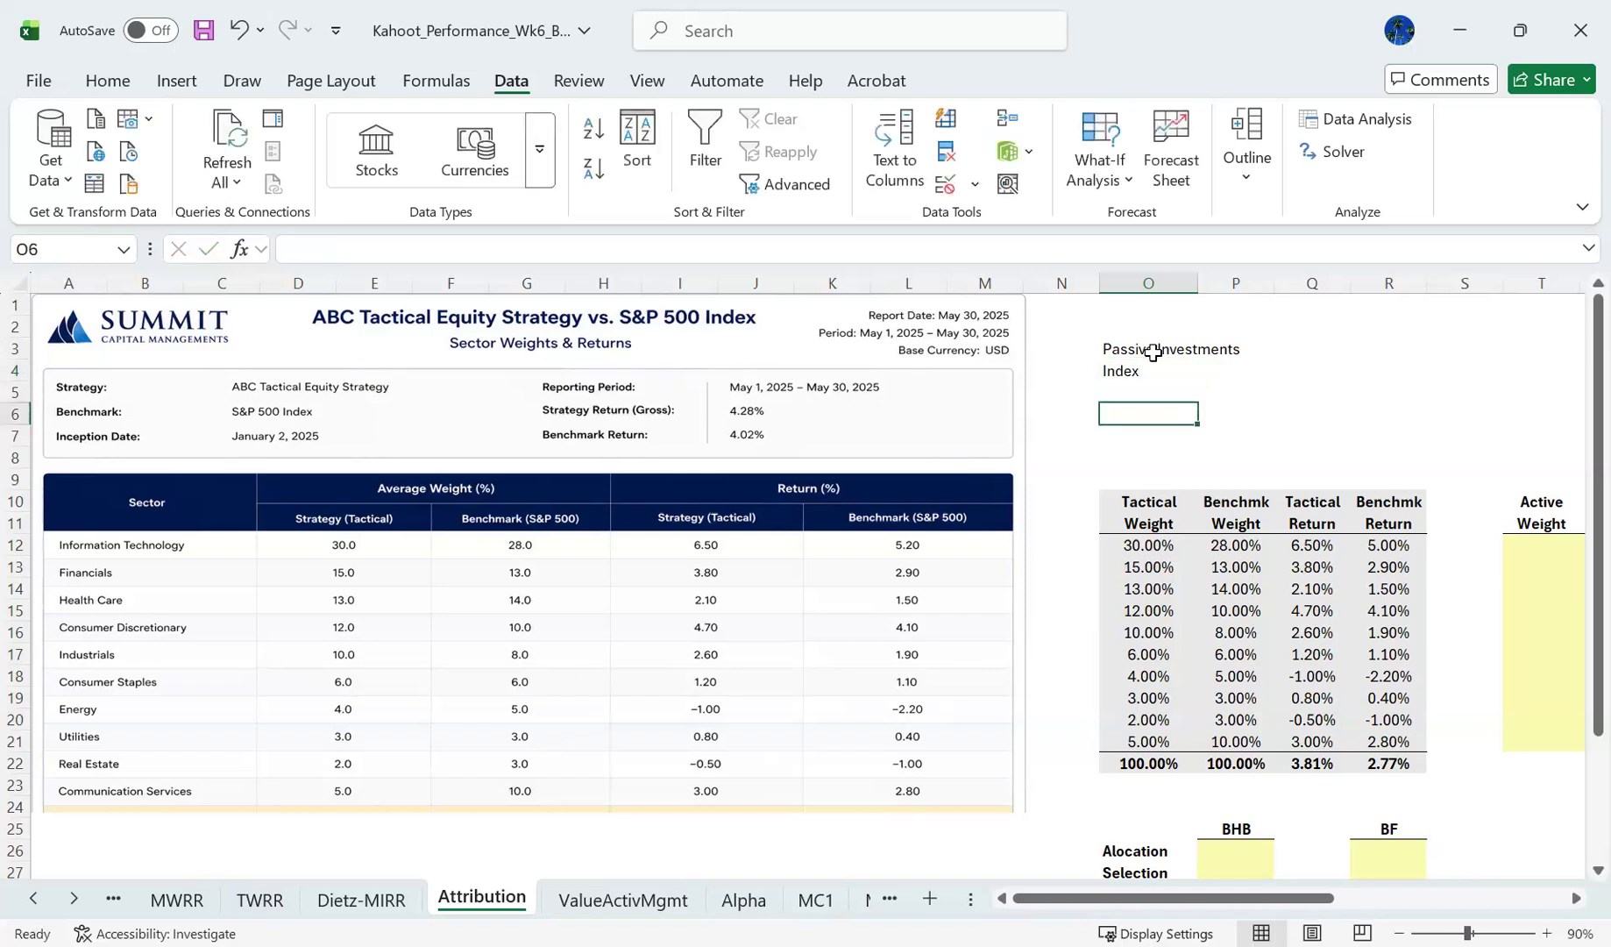
- Add the question "Am I outperforming that index?" in cell O6
{"action": "type", "text": "A"}
{"action": "key", "text": "BackSpace"}
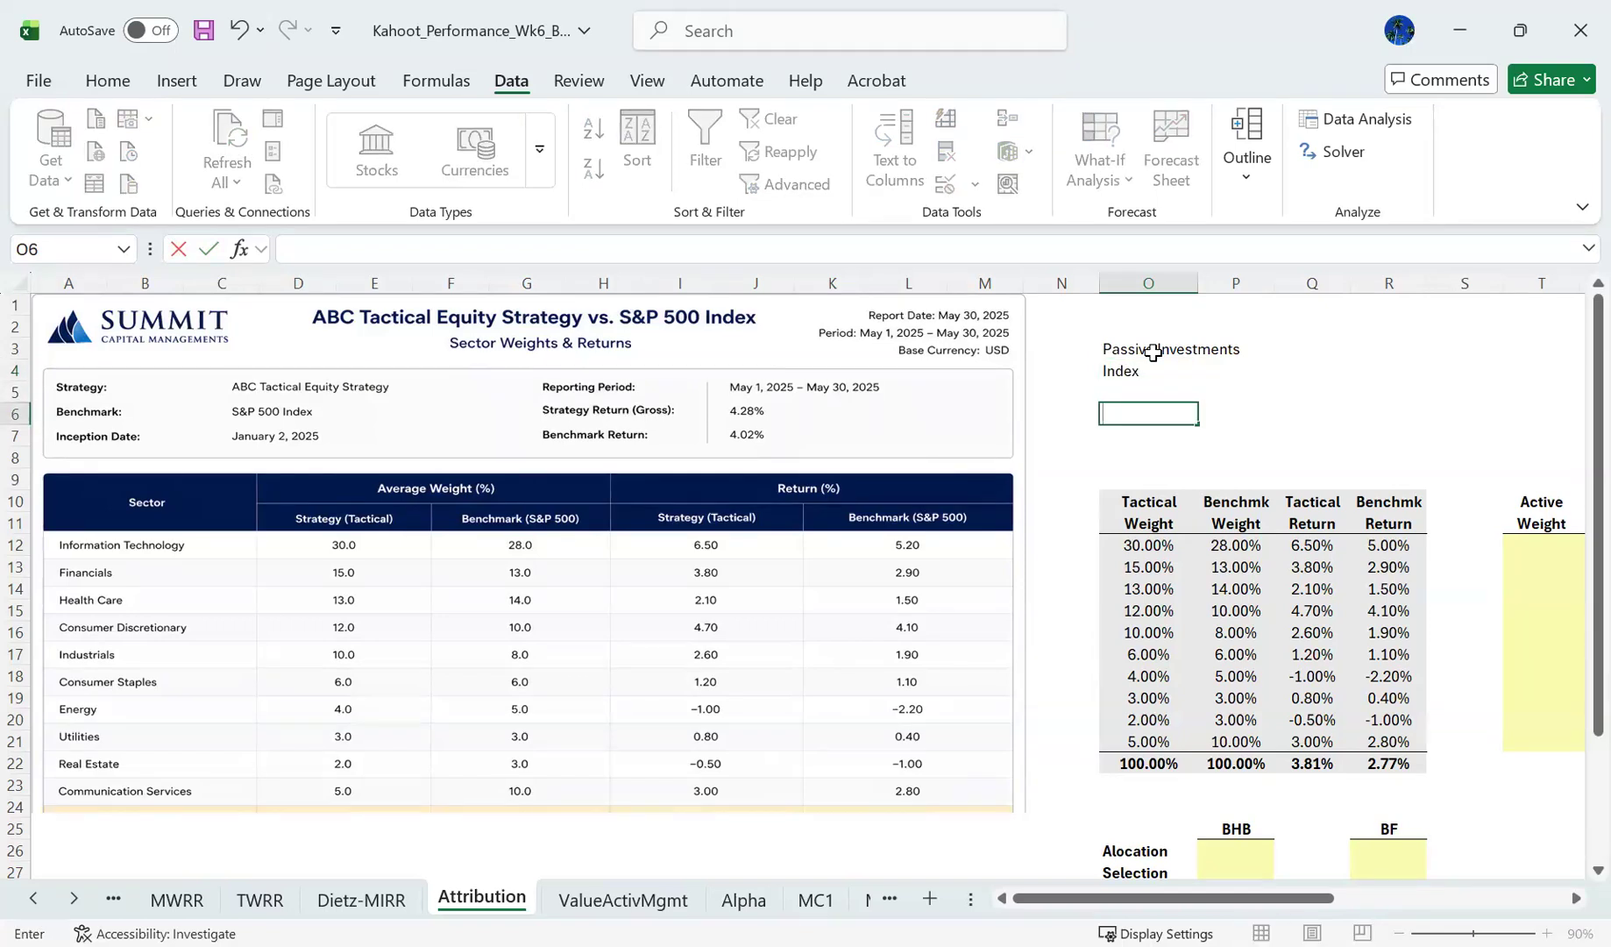
{"action": "type", "text": "Am I outperforming that index?"}
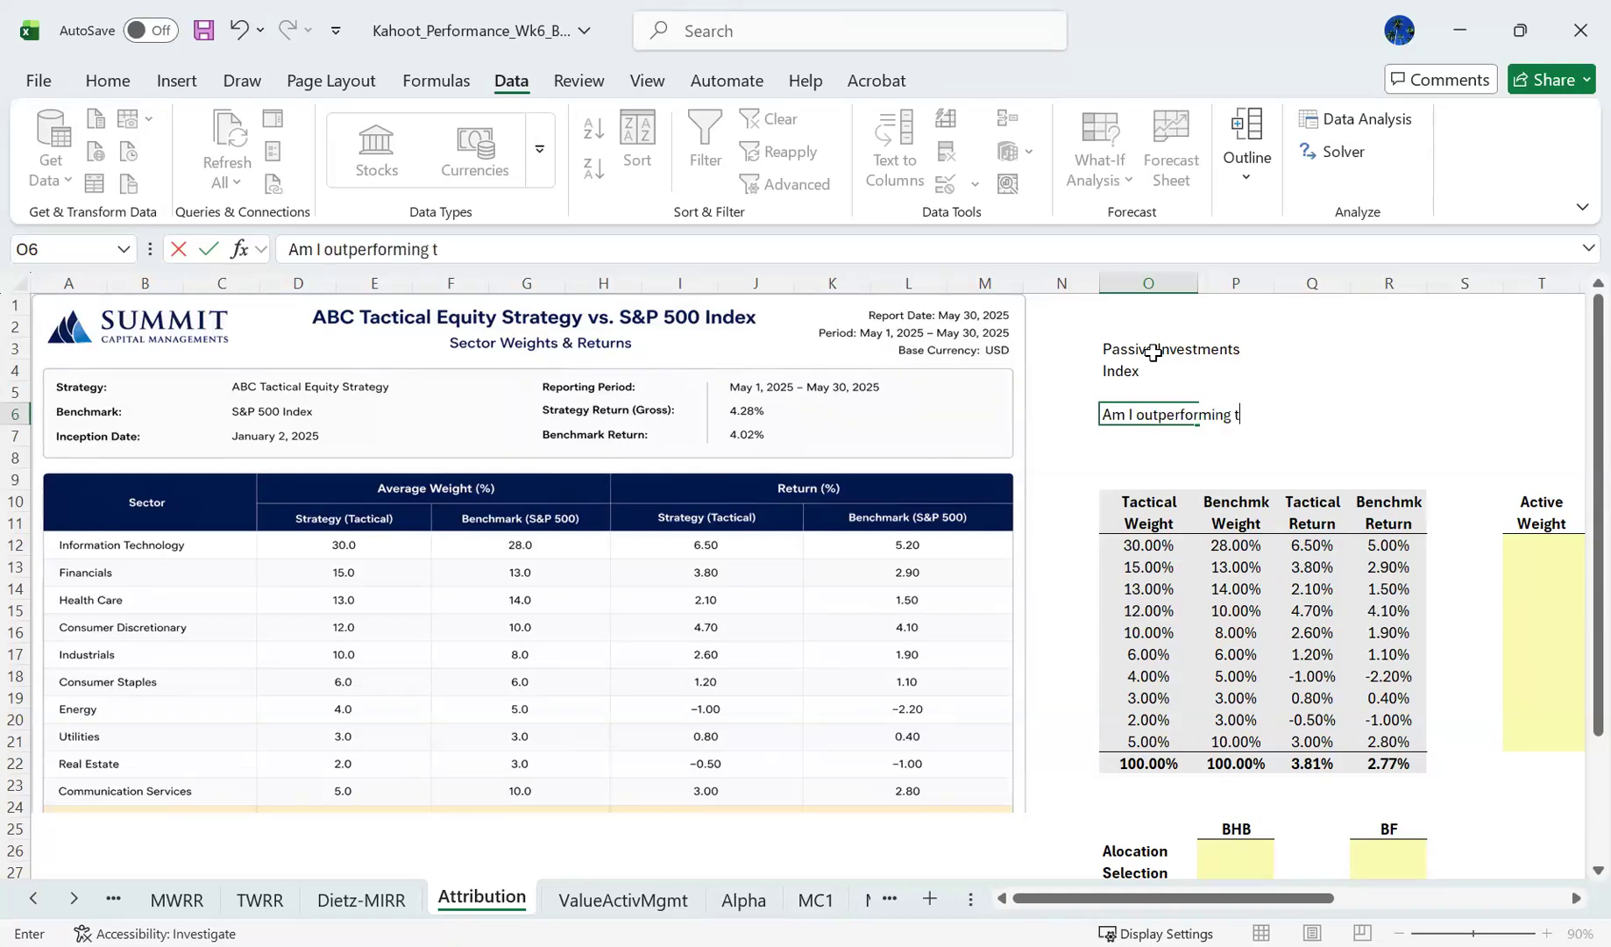
{"action": "key", "text": "Return"}
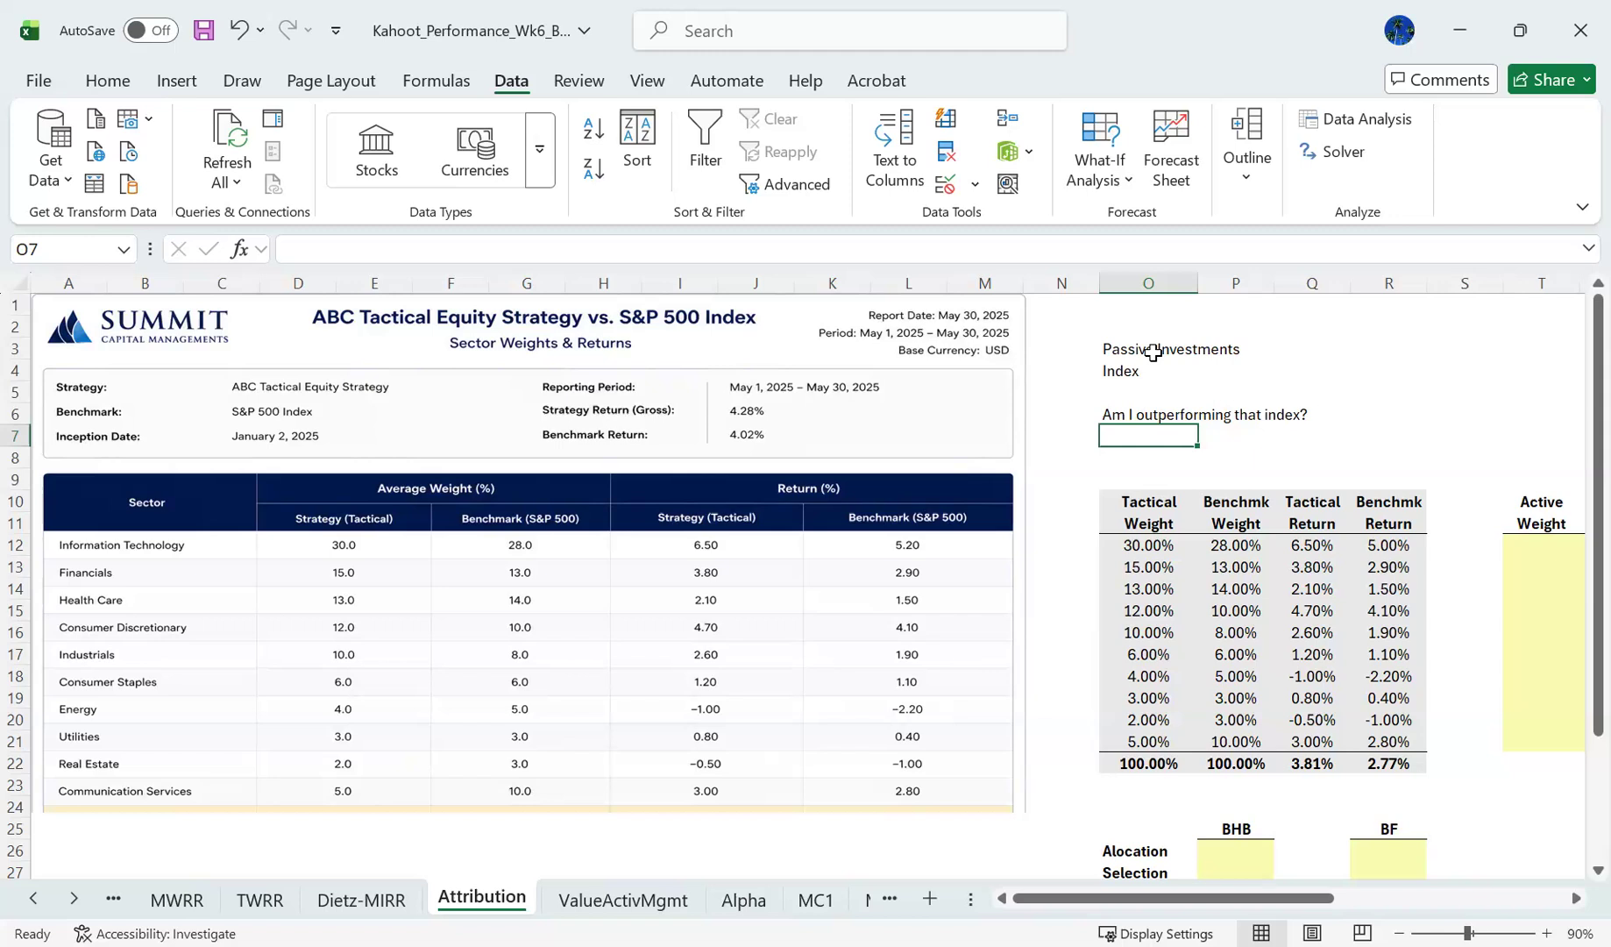
- Clear the notes in O3:O6 above the input table
{"action": "left_click_drag", "start_coordinate": [1150, 413], "coordinate": [1153, 352]}
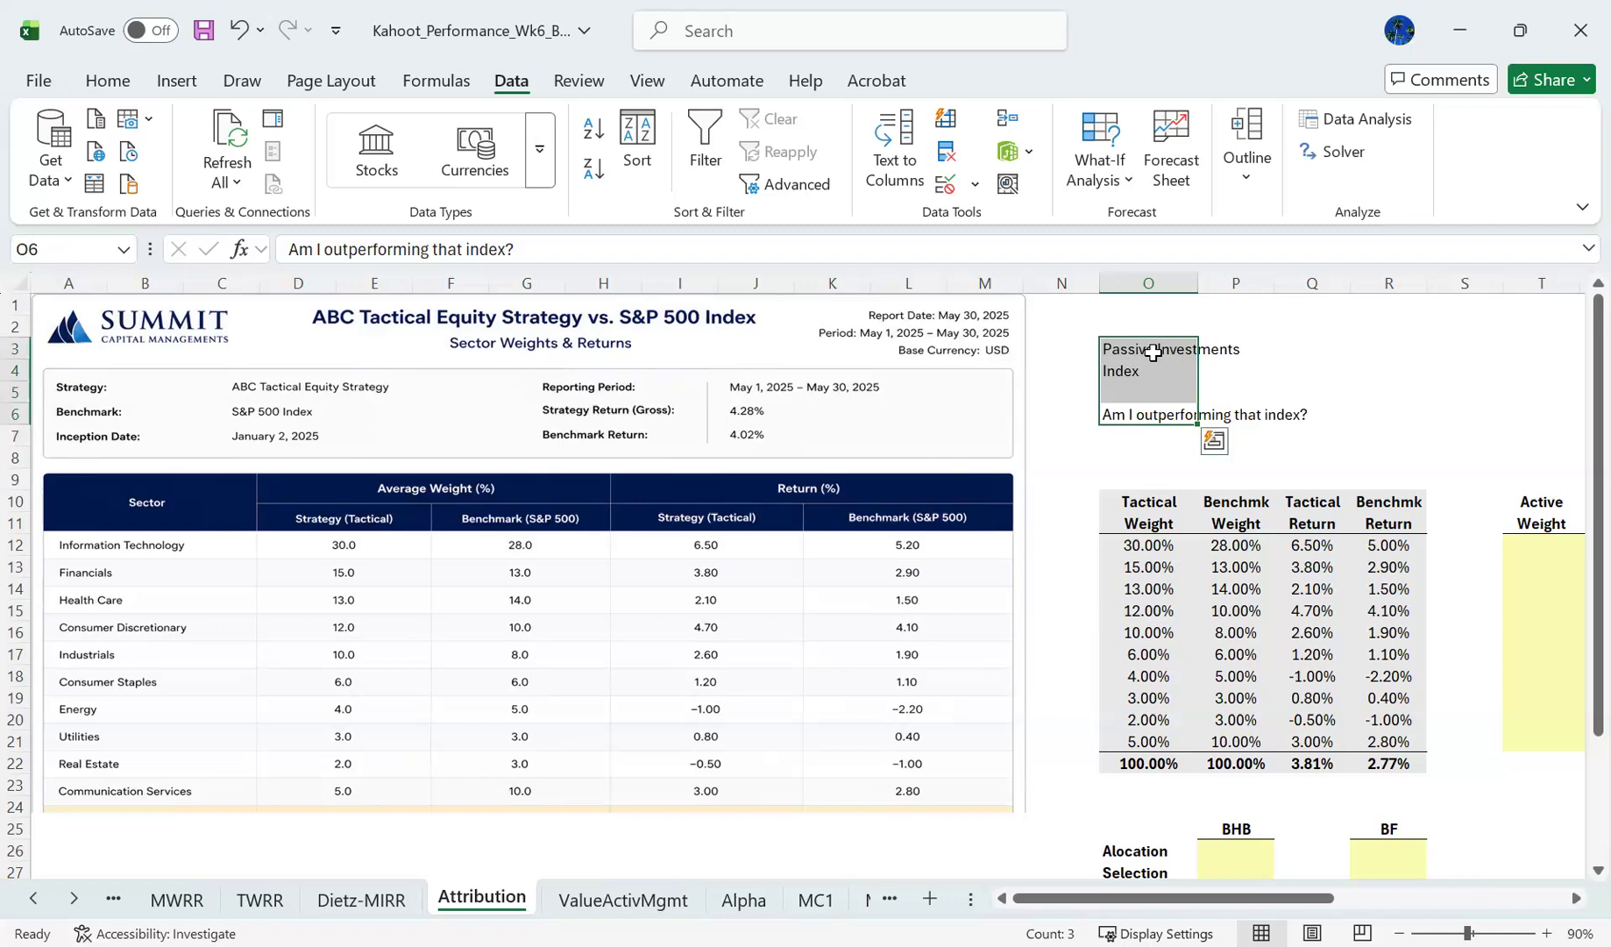
{"action": "key", "text": "Delete"}
{"action": "key", "text": "Down"}
{"action": "key", "text": "Right"}
{"action": "key", "text": "Right"}
{"action": "key", "text": "Right"}
{"action": "key", "text": "Right"}
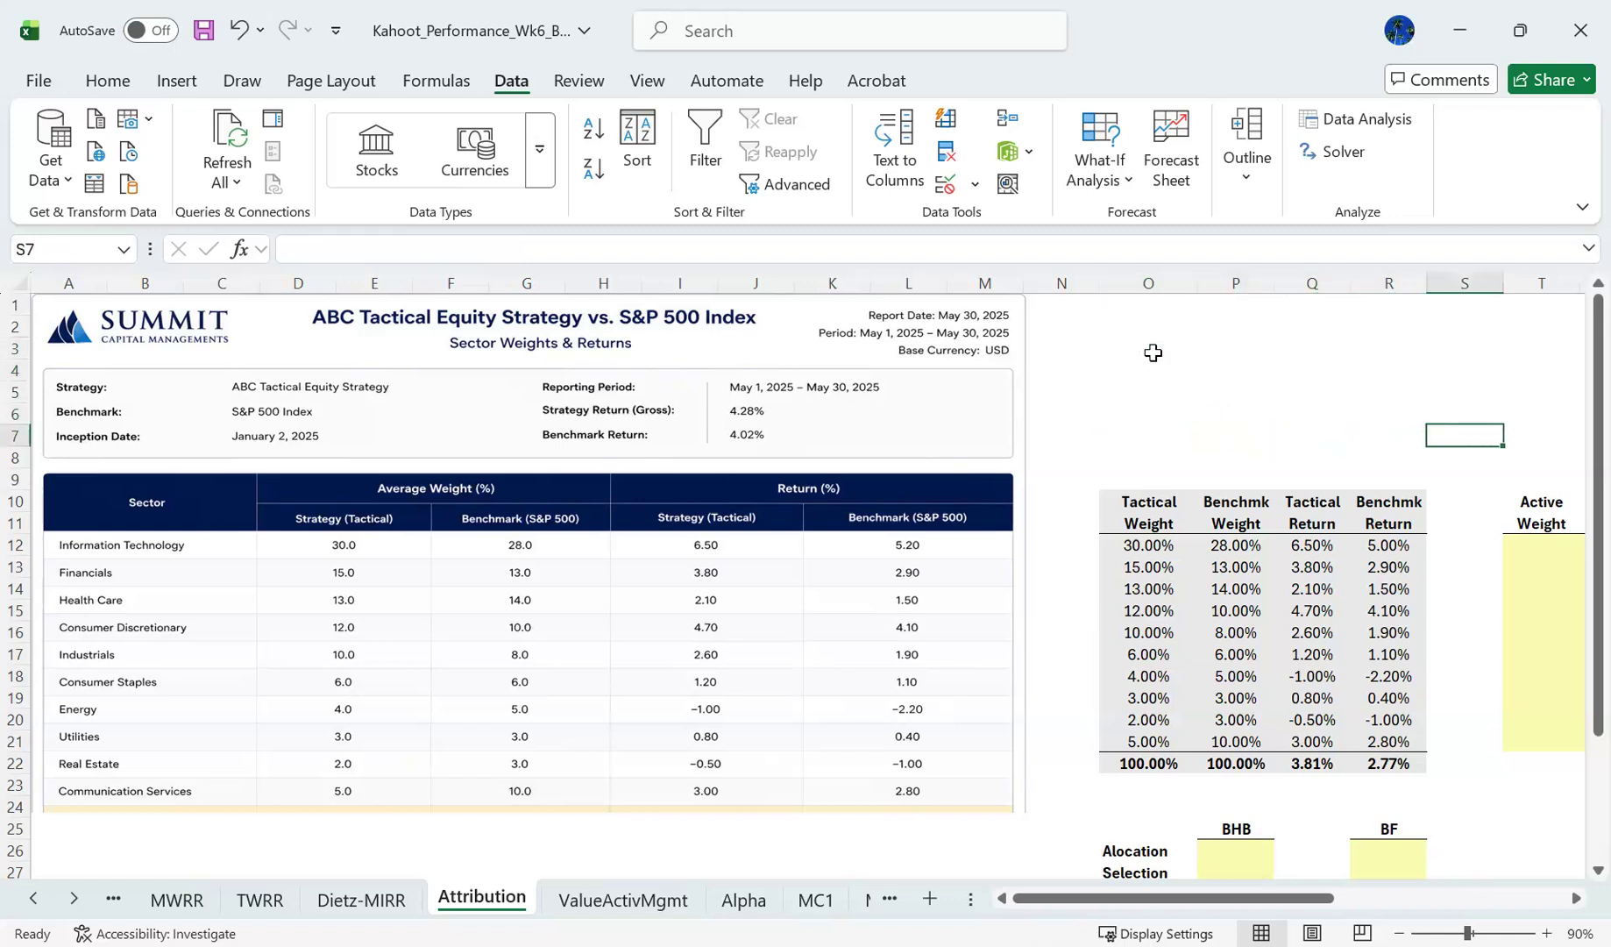
- Review the sector weights and returns report alongside the input table and the empty active weight and return columns
{"action": "key", "text": "Right"}
{"action": "key", "text": "Right"}
{"action": "key", "text": "Right"}
{"action": "key", "text": "Right"}
{"action": "key", "text": "Right"}
{"action": "key", "text": "Right"}
{"action": "key", "text": "Left"}
{"action": "key", "text": "Left"}
{"action": "key", "text": "Left"}
{"action": "key", "text": "Left"}
{"action": "key", "text": "Left"}
{"action": "key", "text": "Left"}
{"action": "key", "text": "Down"}
{"action": "key", "text": "Down"}
{"action": "key", "text": "Down"}
{"action": "key", "text": "Down"}
{"action": "key", "text": "Down"}
{"action": "key", "text": "Right"}
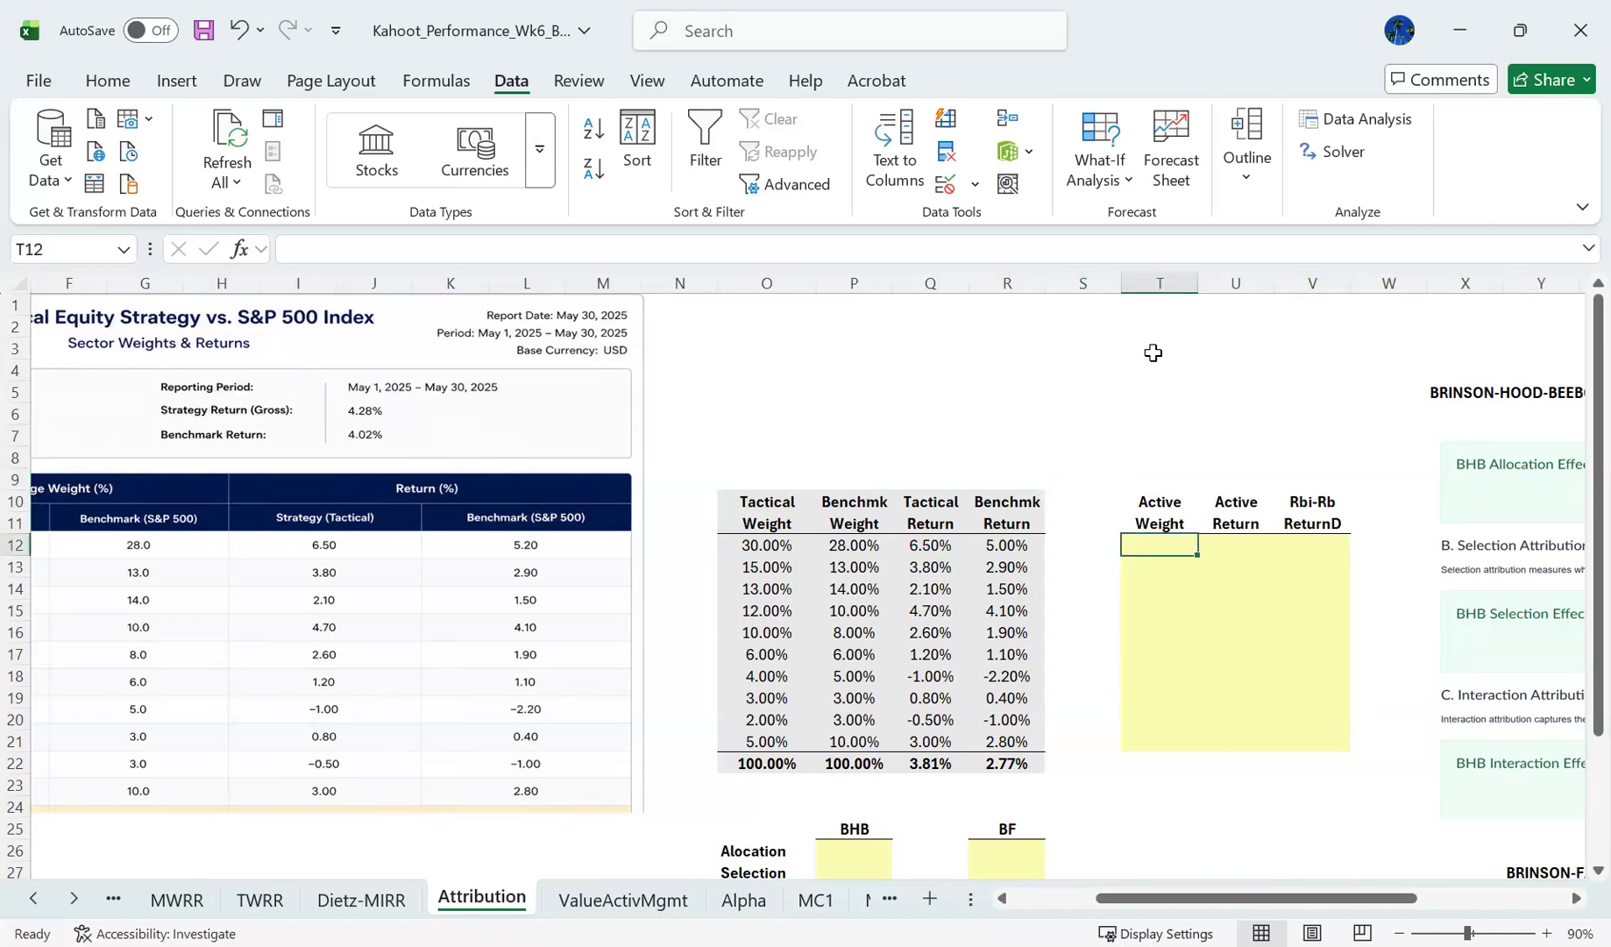
{"action": "key", "text": "Left"}
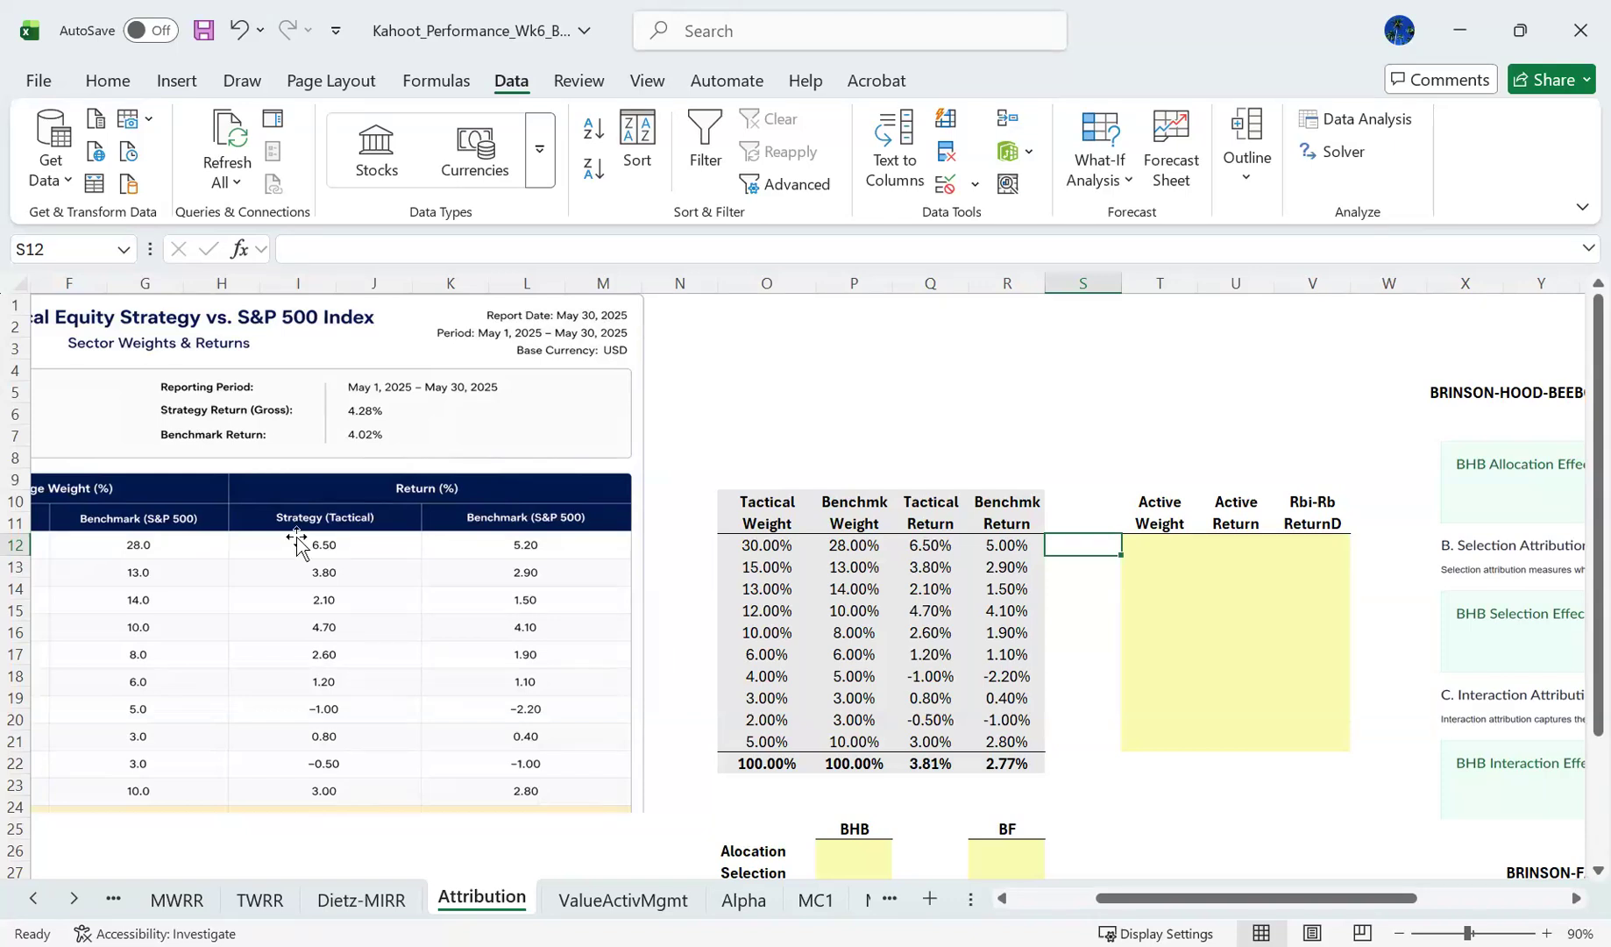
{"action": "left_click", "coordinate": [1037, 903]}
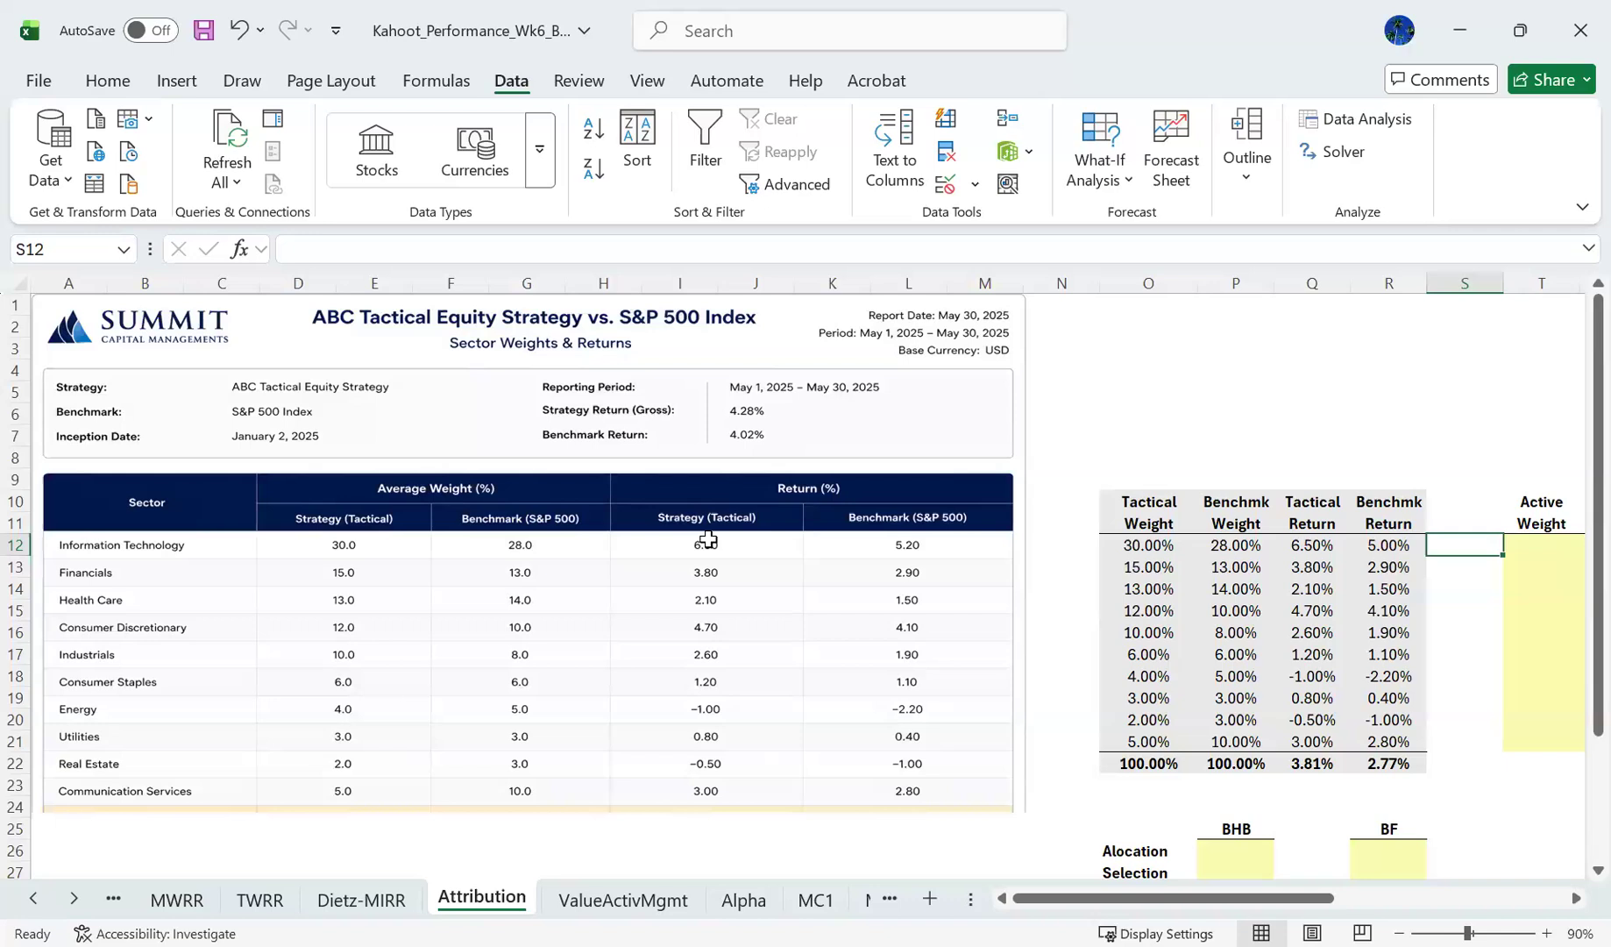
{"action": "left_click", "coordinate": [1312, 567]}
{"action": "key", "text": "Right"}
{"action": "key", "text": "Right"}
{"action": "key", "text": "Right"}
{"action": "key", "text": "Right"}
{"action": "key", "text": "Right"}
{"action": "key", "text": "Right"}
{"action": "key", "text": "Right"}
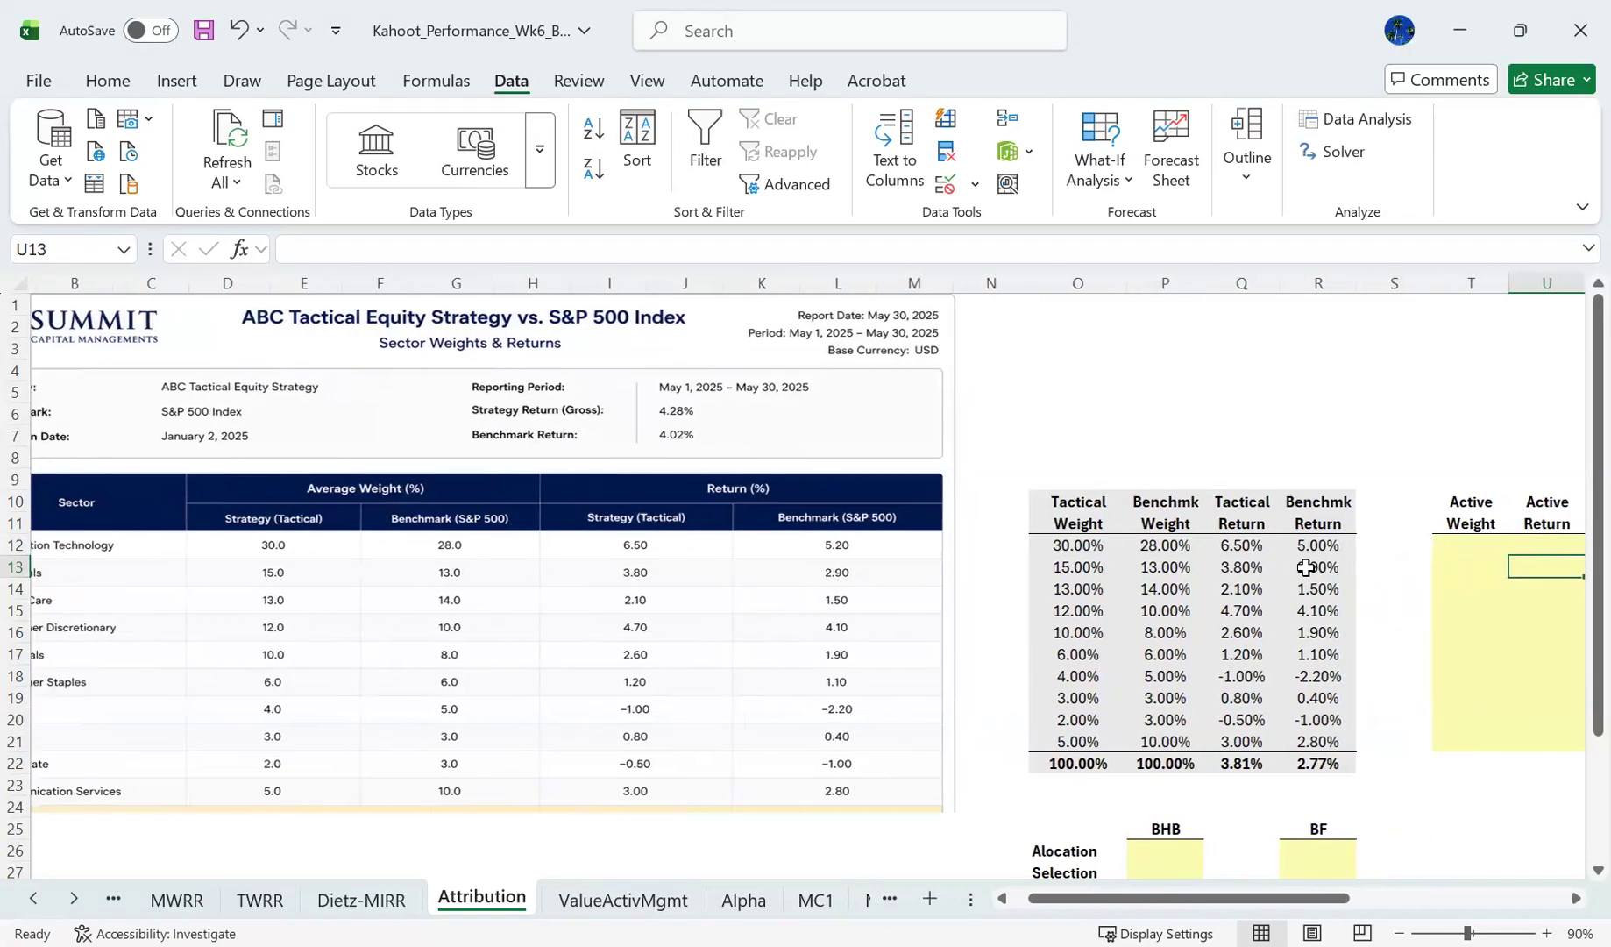
{"action": "key", "text": "Left"}
{"action": "key", "text": "Left"}
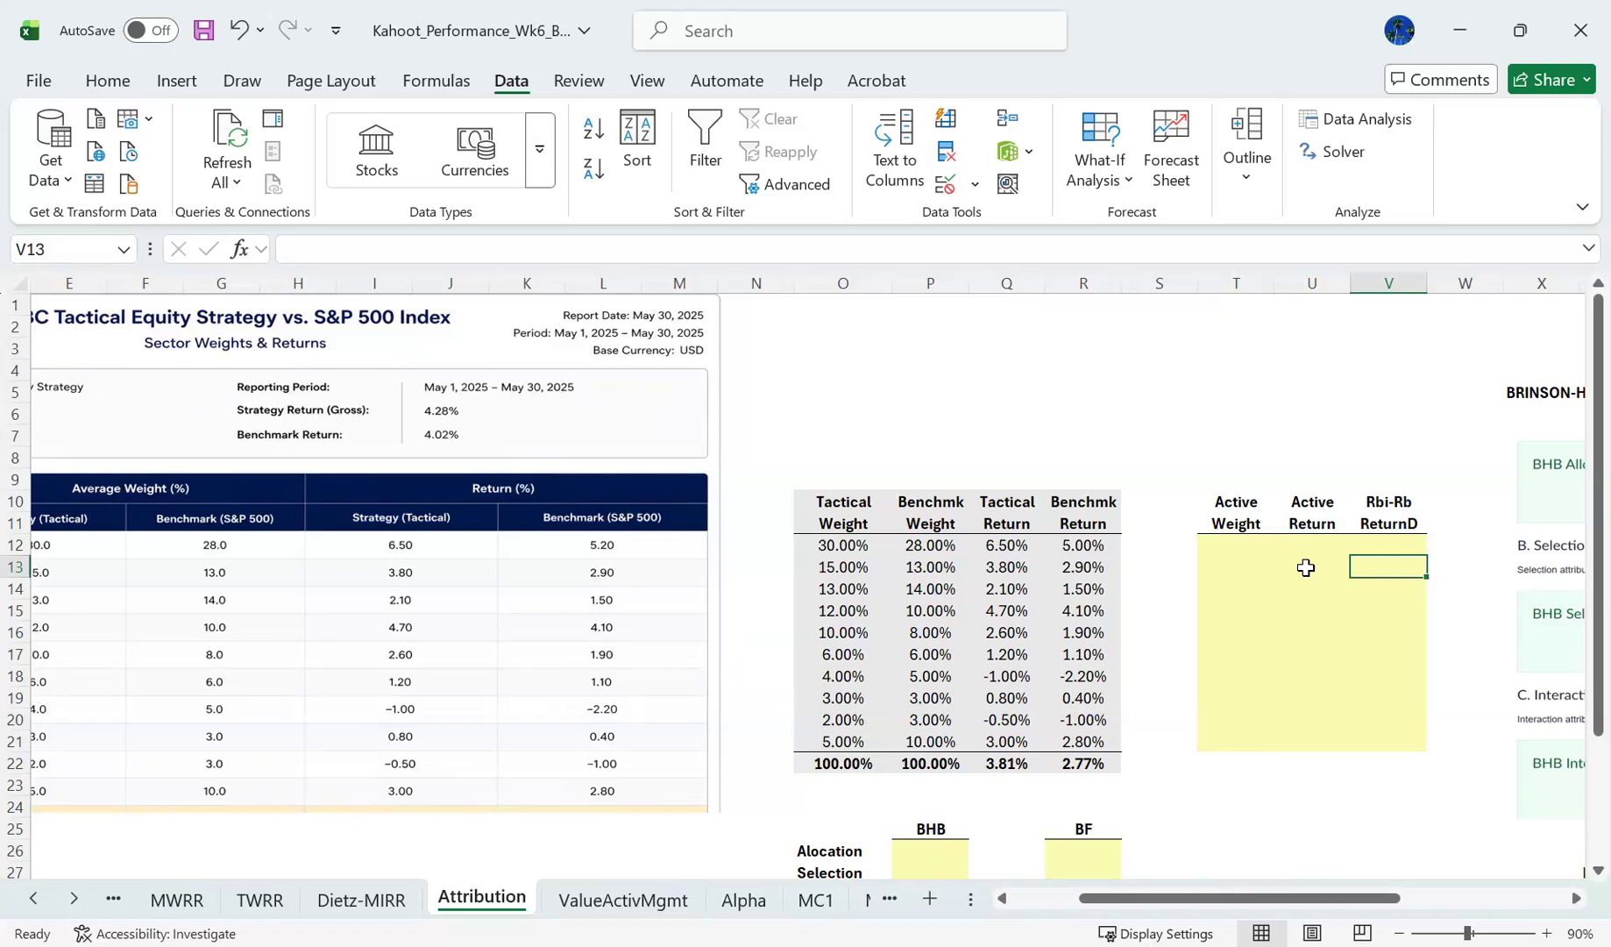
- Enter the question "How much of the performance is coming from asset allocation?" in cell P3
{"action": "left_click", "coordinate": [912, 349]}
{"action": "type", "text": "How much of the performance is"}
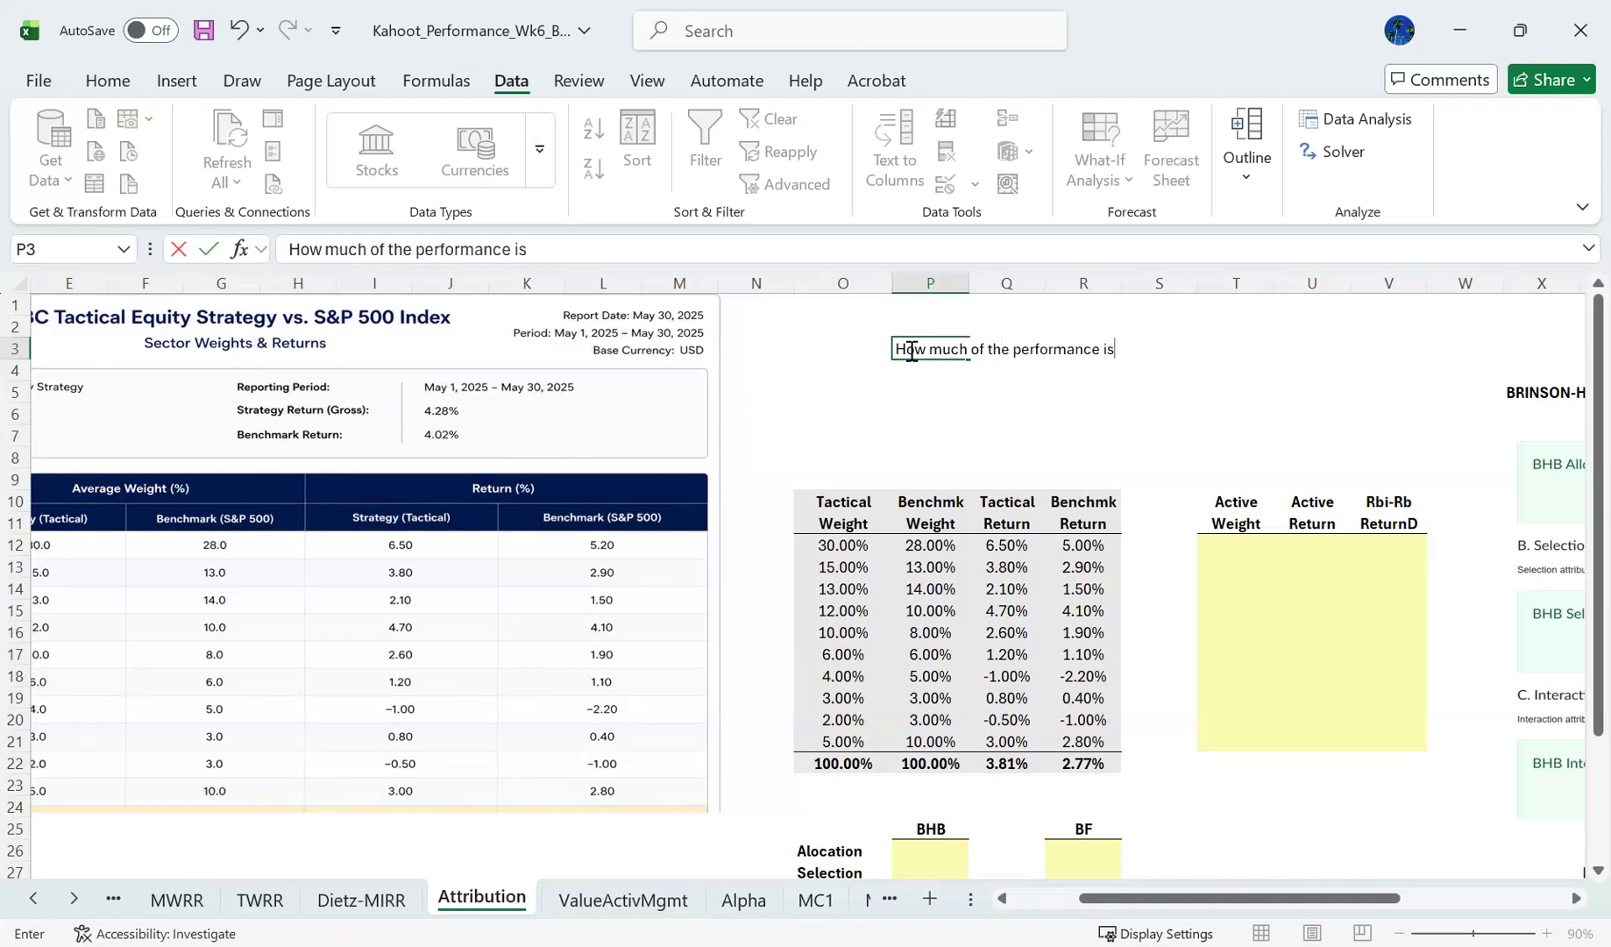
{"action": "type", "text": " coming form"}
{"action": "key", "text": "BackSpace"}
{"action": "key", "text": "BackSpace"}
{"action": "key", "text": "BackSpace"}
{"action": "key", "text": "BackSpace"}
{"action": "type", "text": "rom asset allocation?"}
{"action": "key", "text": "Return"}
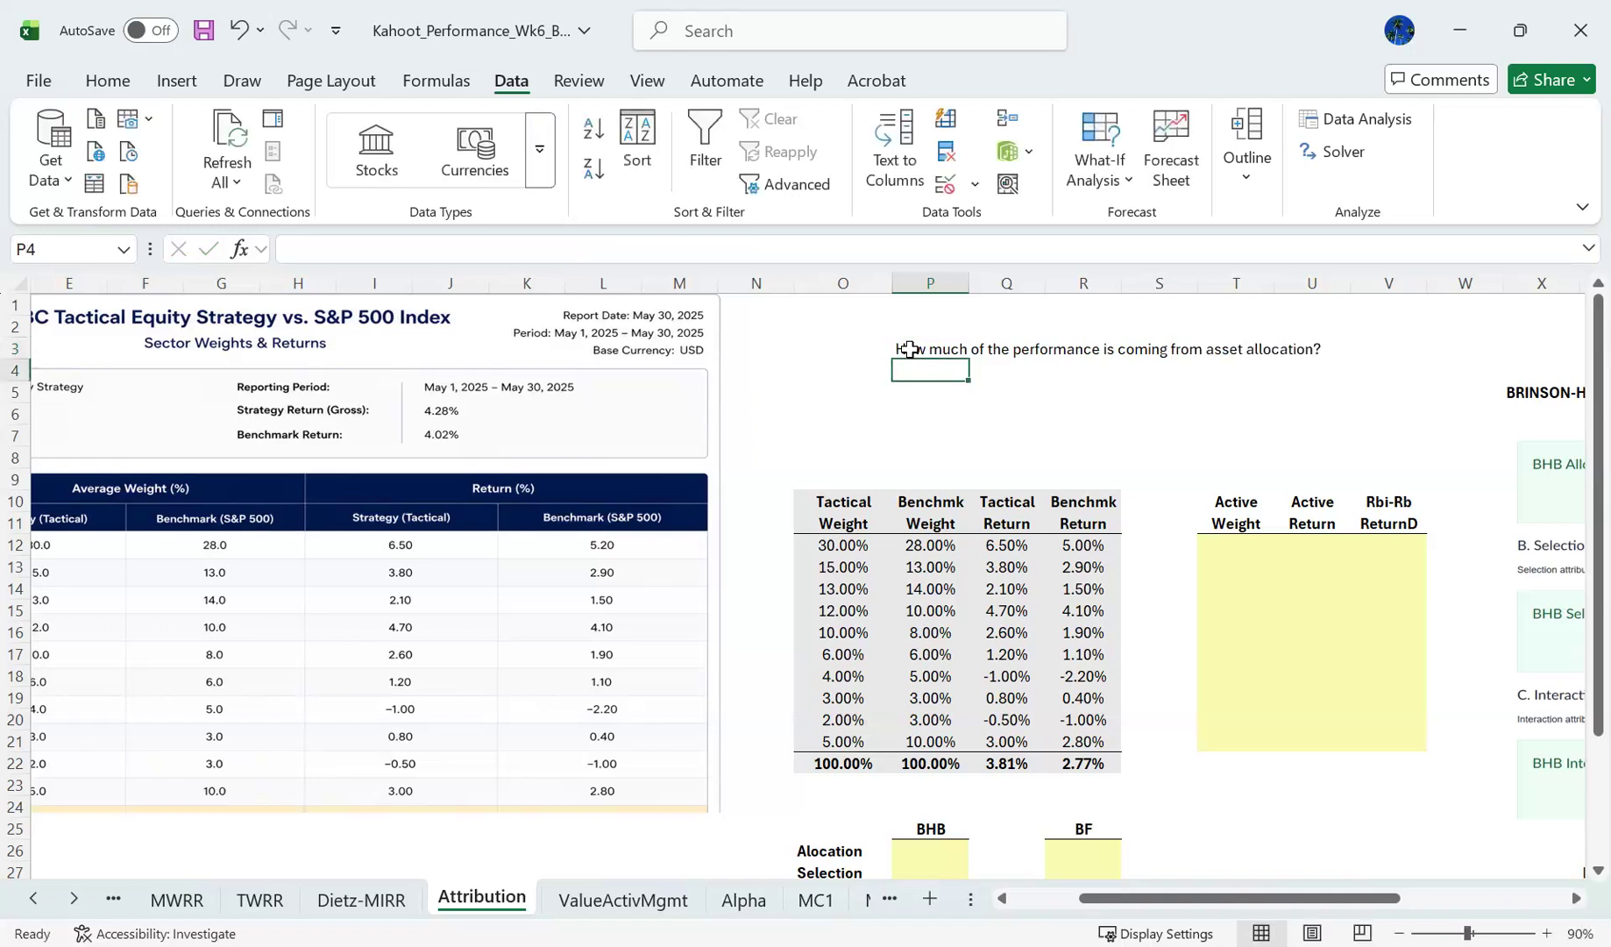
- Copy the asset allocation question from P3 into P4
{"action": "left_click", "coordinate": [909, 349]}
{"action": "key", "text": "ctrl+c"}
{"action": "key", "text": "Down"}
{"action": "key", "text": "ctrl+v"}
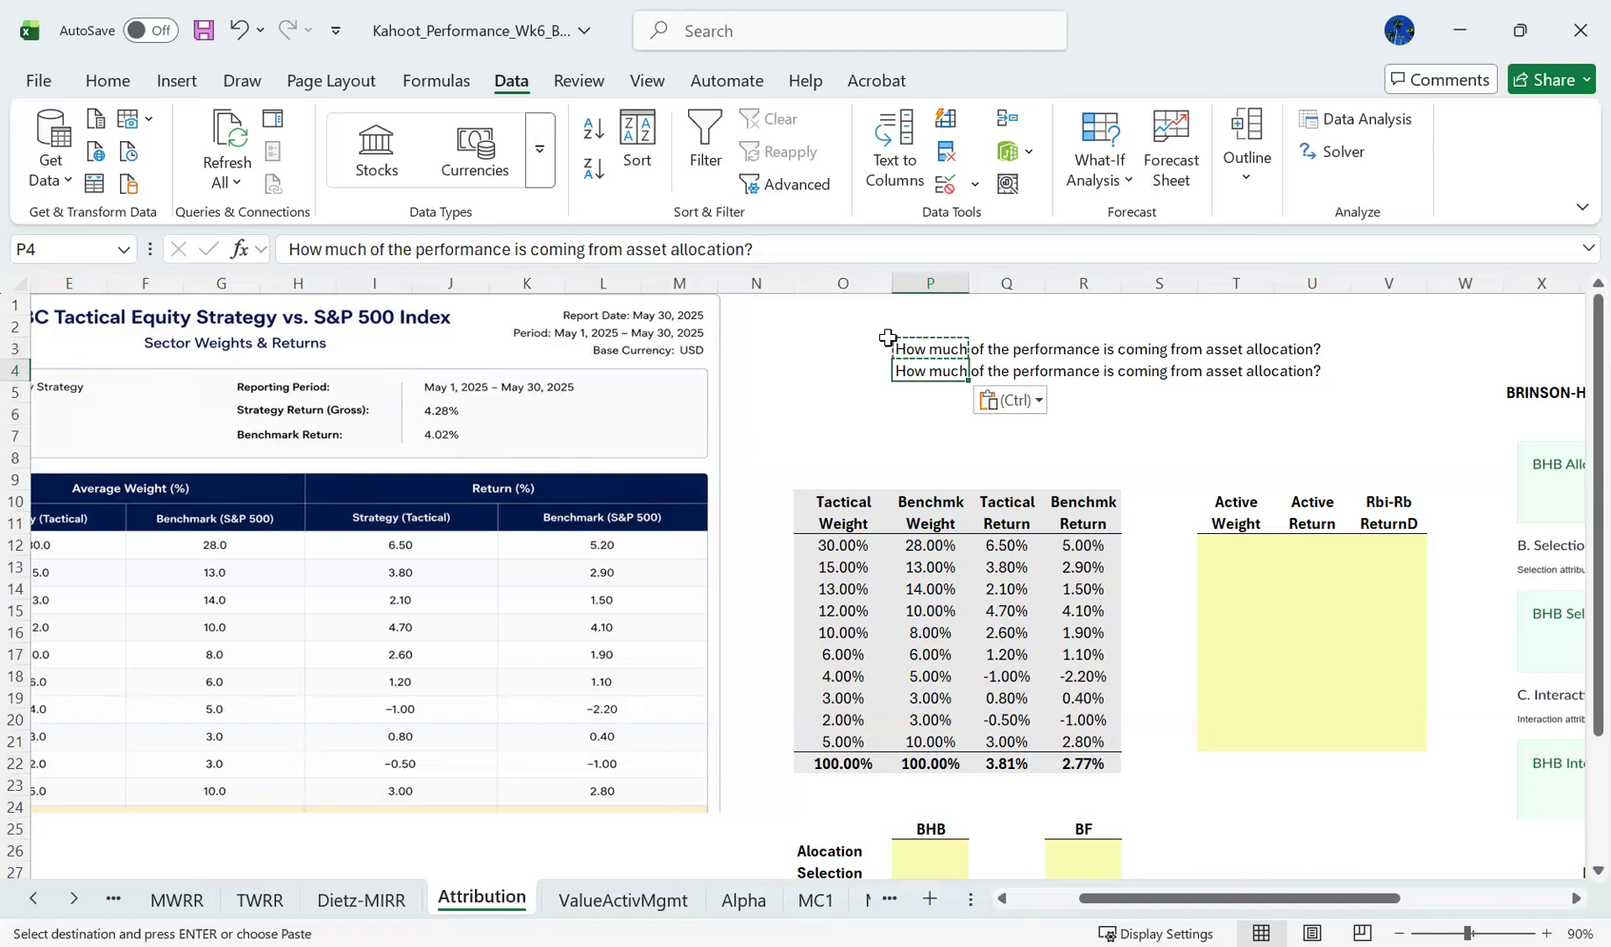
- Reword the copied question in P4 by replacing "asset allocation" with "security selection (within classes)"
{"action": "left_click", "coordinate": [777, 259]}
{"action": "key", "text": "Left"}
{"action": "key", "text": "BackSpace"}
{"action": "key", "text": "BackSpace"}
{"action": "key", "text": "BackSpace"}
{"action": "key", "text": "BackSpace"}
{"action": "key", "text": "BackSpace"}
{"action": "key", "text": "BackSpace"}
{"action": "key", "text": "BackSpace"}
{"action": "key", "text": "BackSpace"}
{"action": "key", "text": "BackSpace"}
{"action": "key", "text": "BackSpace"}
{"action": "key", "text": "BackSpace"}
{"action": "key", "text": "BackSpace"}
{"action": "key", "text": "BackSpace"}
{"action": "key", "text": "BackSpace"}
{"action": "key", "text": "BackSpace"}
{"action": "key", "text": "BackSpace"}
{"action": "type", "text": "security selection (within classes)"}
{"action": "key", "text": "BackSpace"}
{"action": "key", "text": "BackSpace"}
{"action": "key", "text": "BackSpace"}
{"action": "type", "text": "es)"}
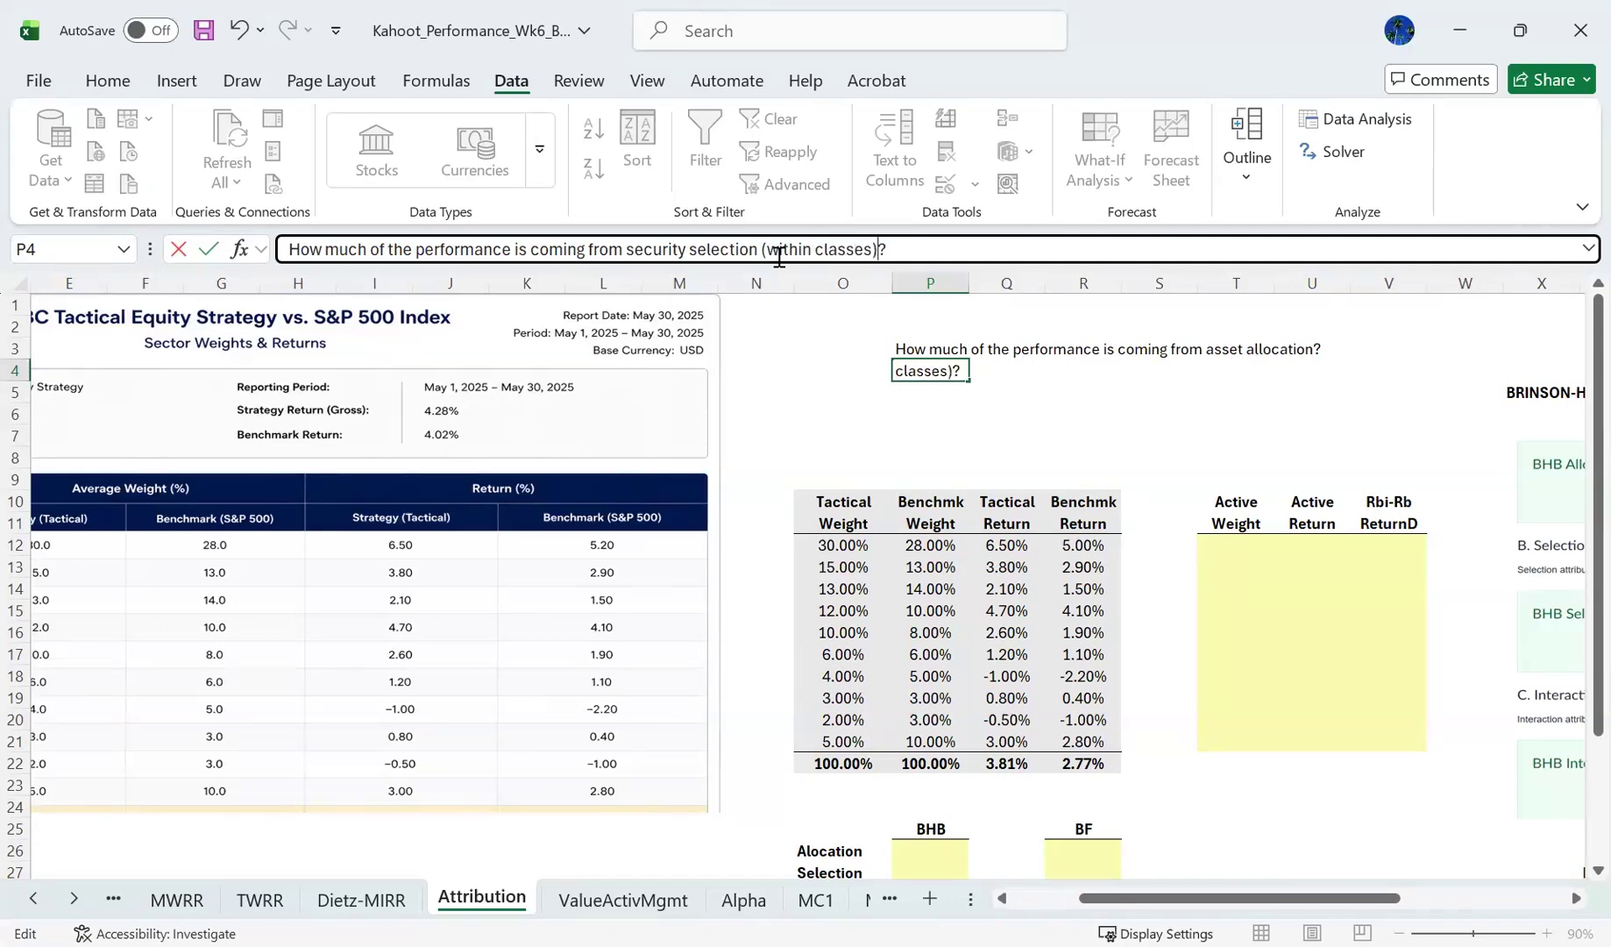
{"action": "key", "text": "Return"}
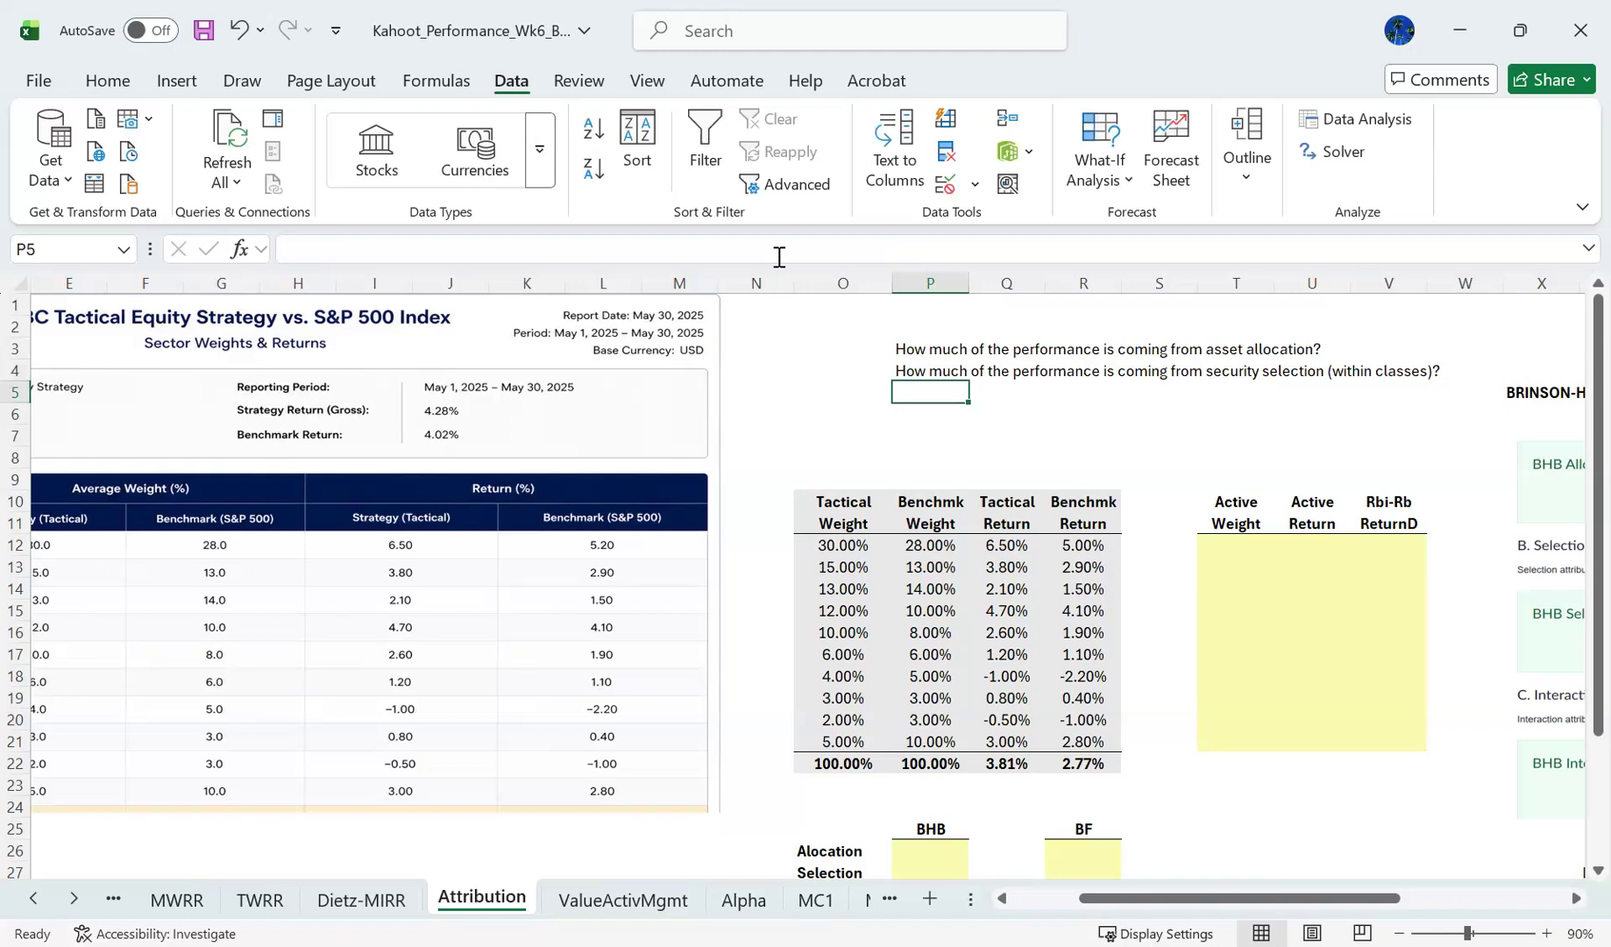
- Add the note "Interaction Effect" in P5 below the two performance questions
{"action": "type", "text": "Interaction Effect"}
{"action": "key", "text": "Return"}
{"action": "key", "text": "Up"}
{"action": "key", "text": "Up"}
{"action": "key", "text": "Up"}
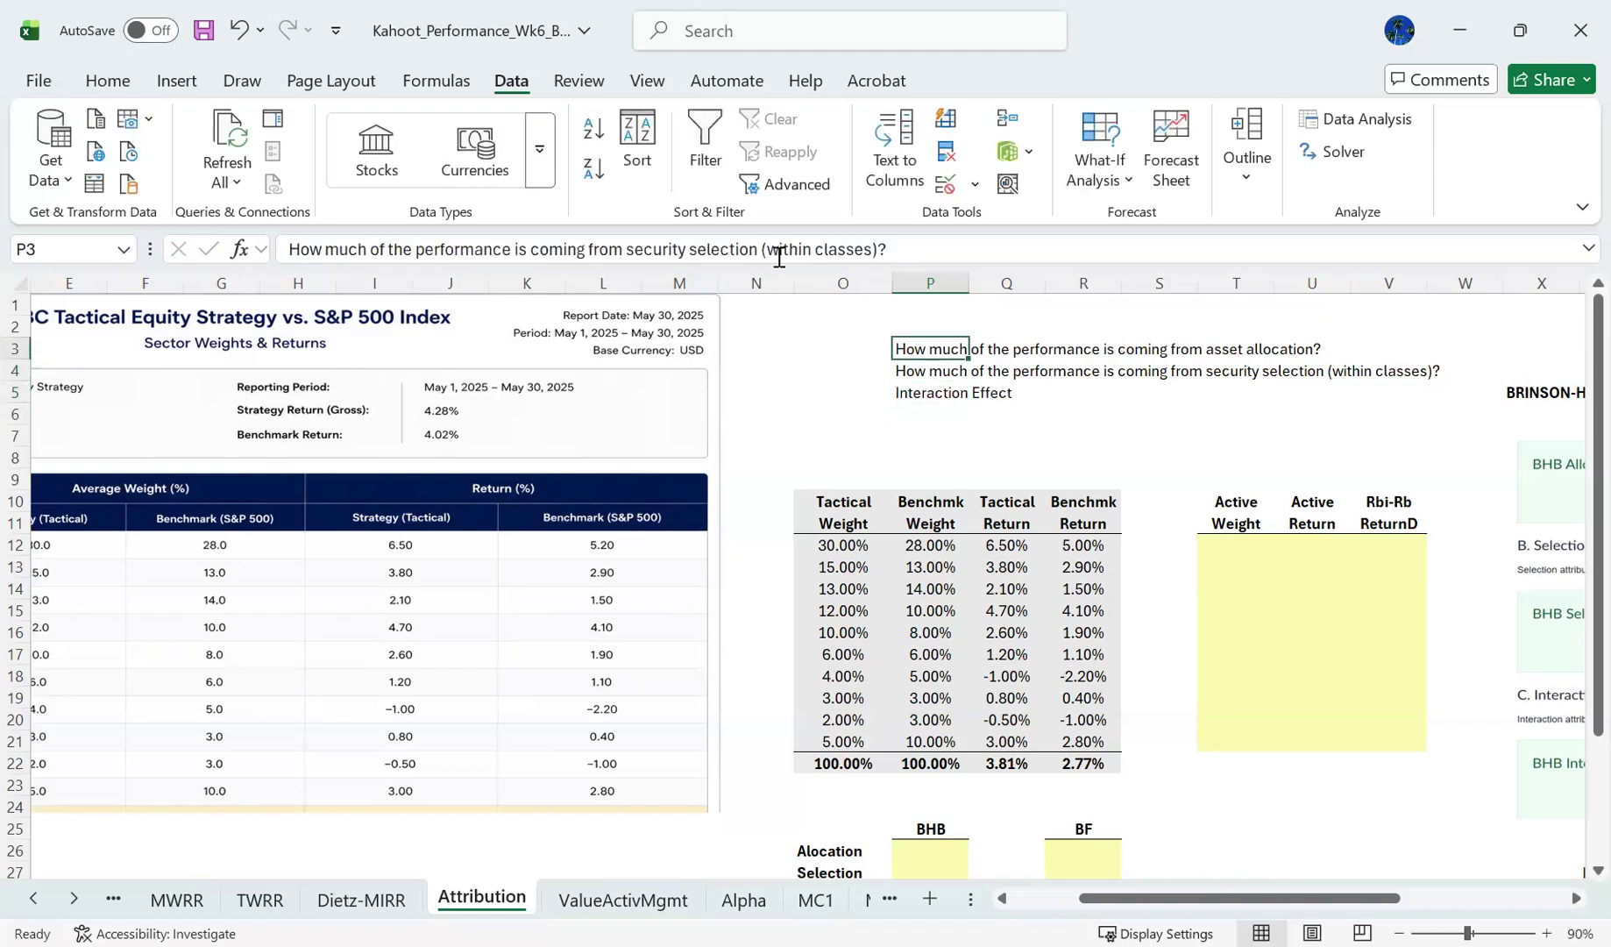
{"action": "key", "text": "shift+Down"}
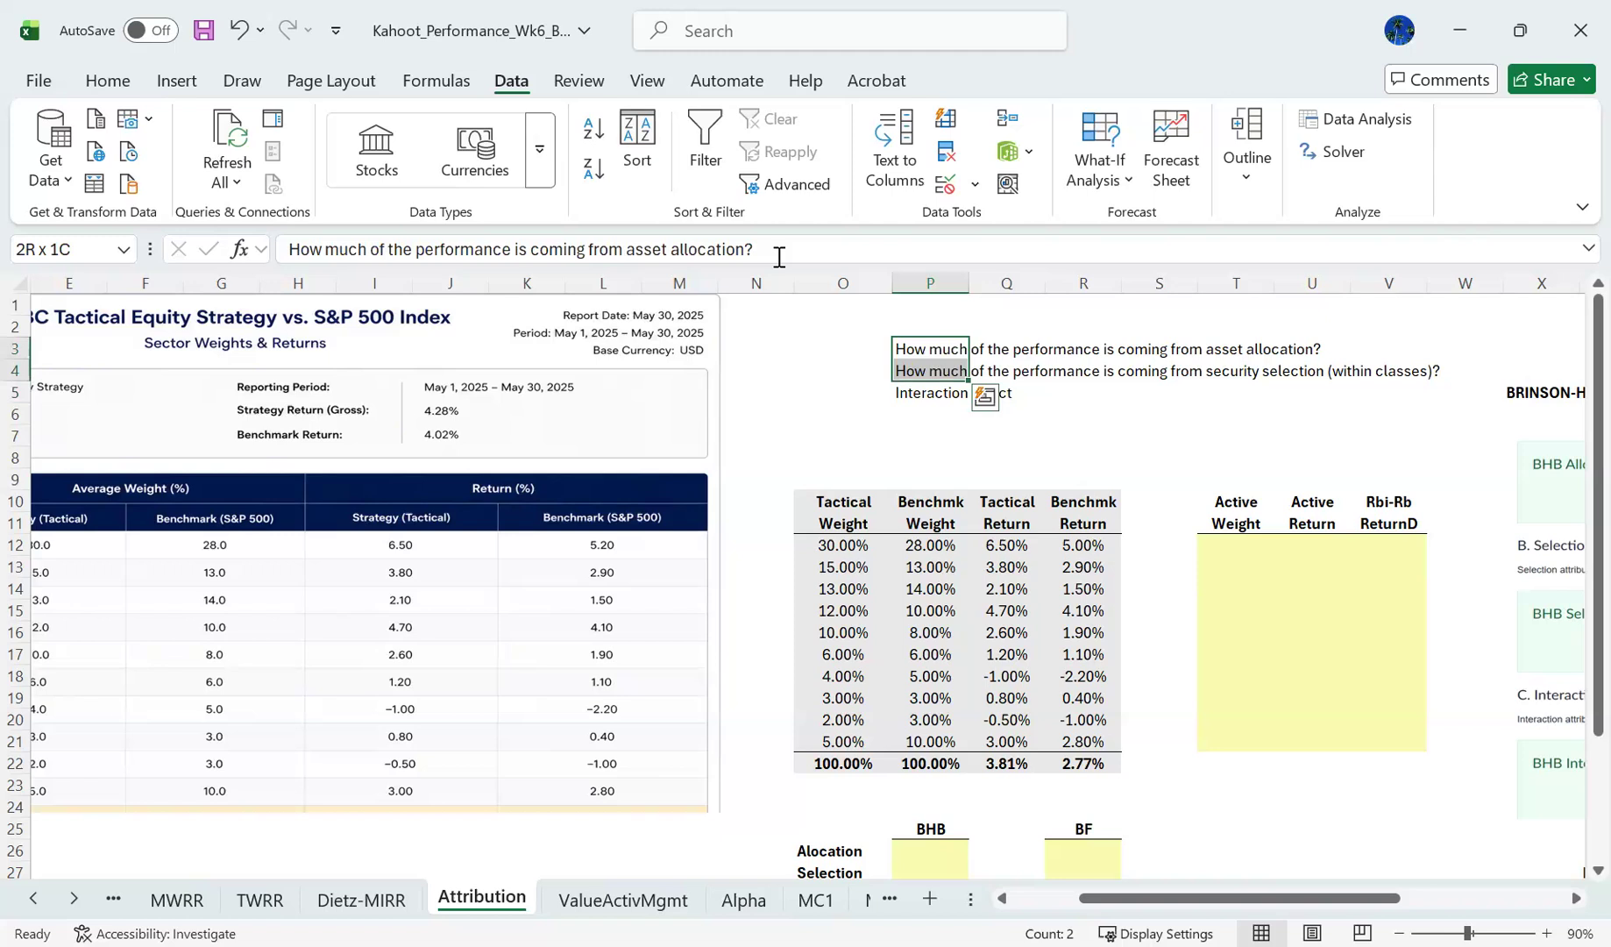
- Calculate the first sector's active weight in T12 as tactical weight minus benchmark weight, using =O12-P12
{"action": "key", "text": "Down"}
{"action": "key", "text": "Down"}
{"action": "key", "text": "Down"}
{"action": "key", "text": "Down"}
{"action": "key", "text": "Down"}
{"action": "key", "text": "Down"}
{"action": "key", "text": "Down"}
{"action": "key", "text": "Down"}
{"action": "key", "text": "Down"}
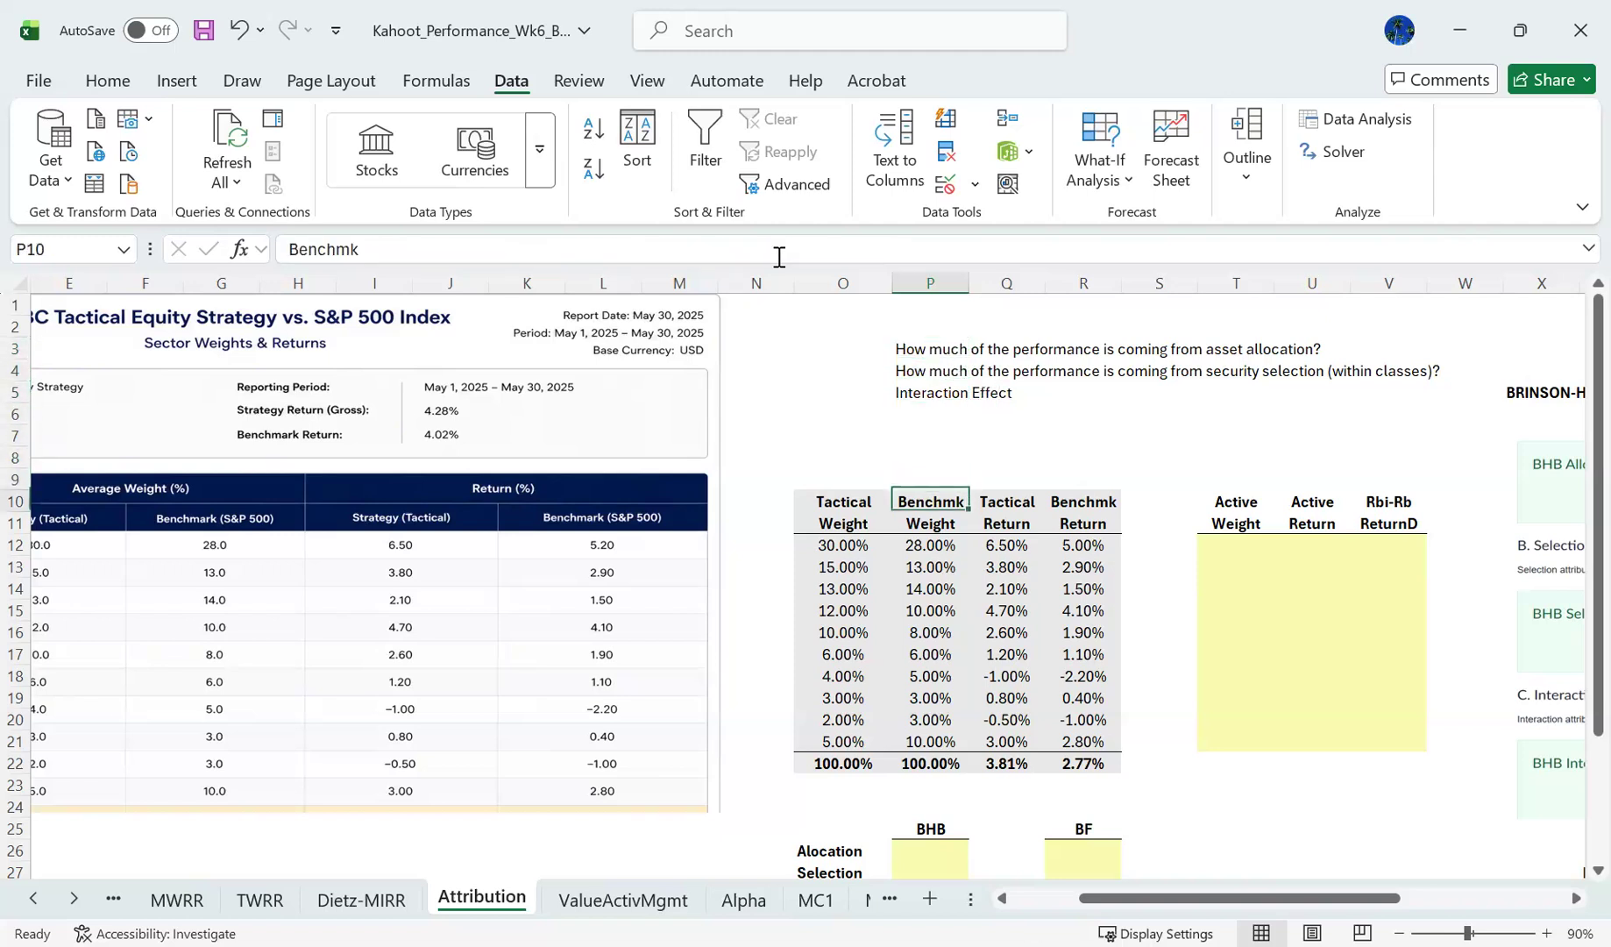
{"action": "key", "text": "Right"}
{"action": "key", "text": "Right"}
{"action": "key", "text": "Right"}
{"action": "key", "text": "Right"}
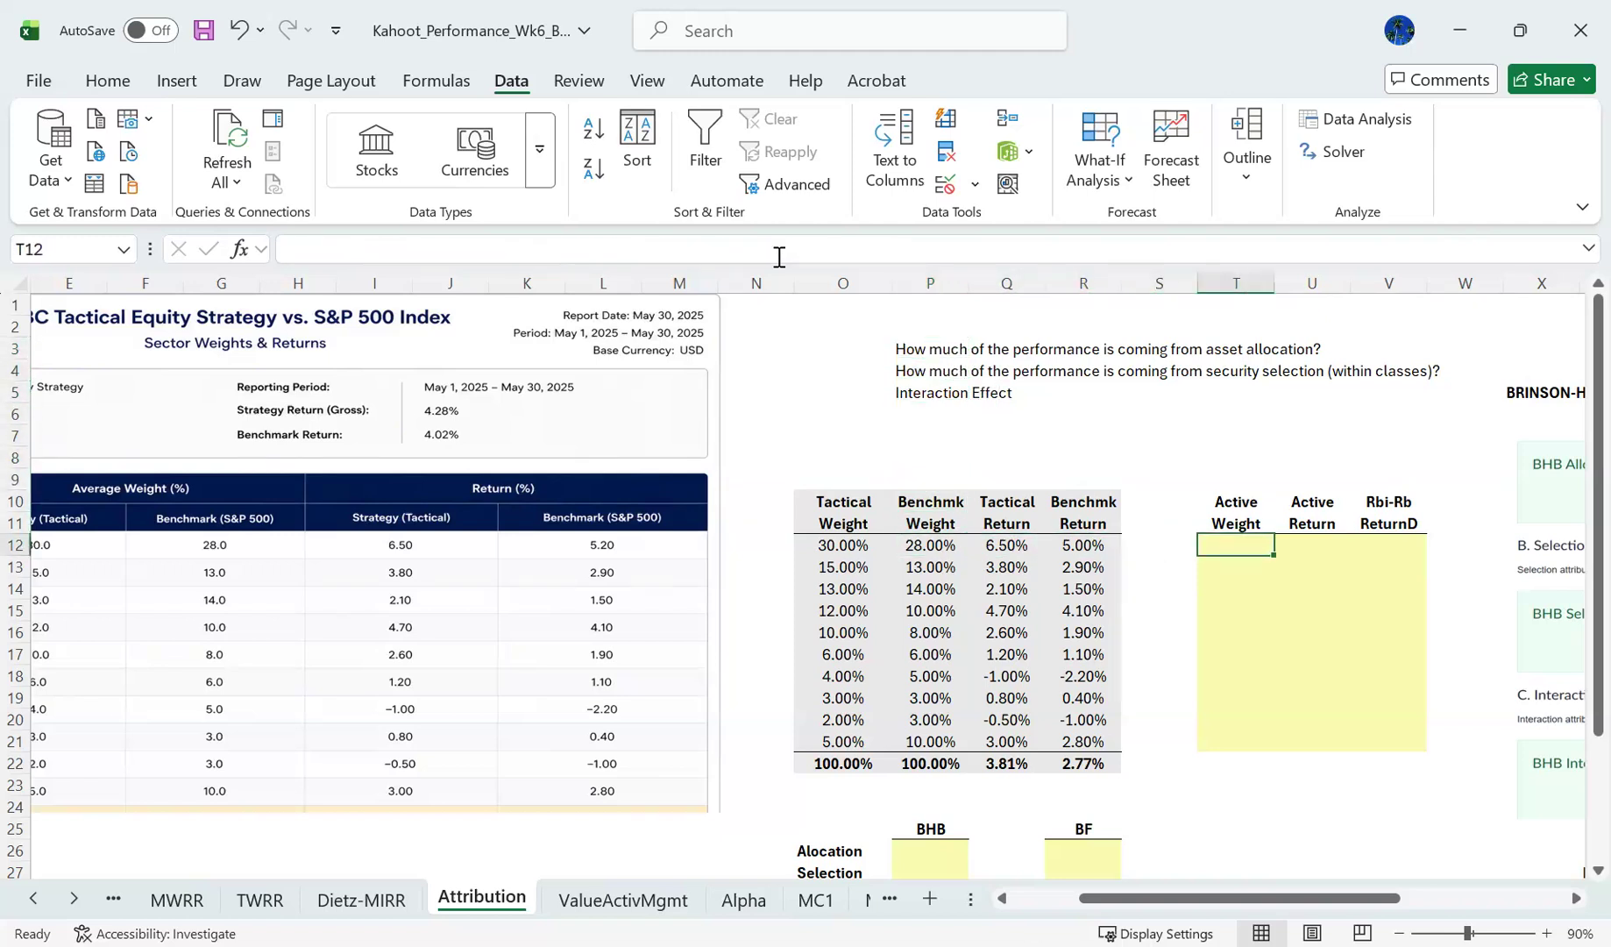
{"action": "type", "text": "="}
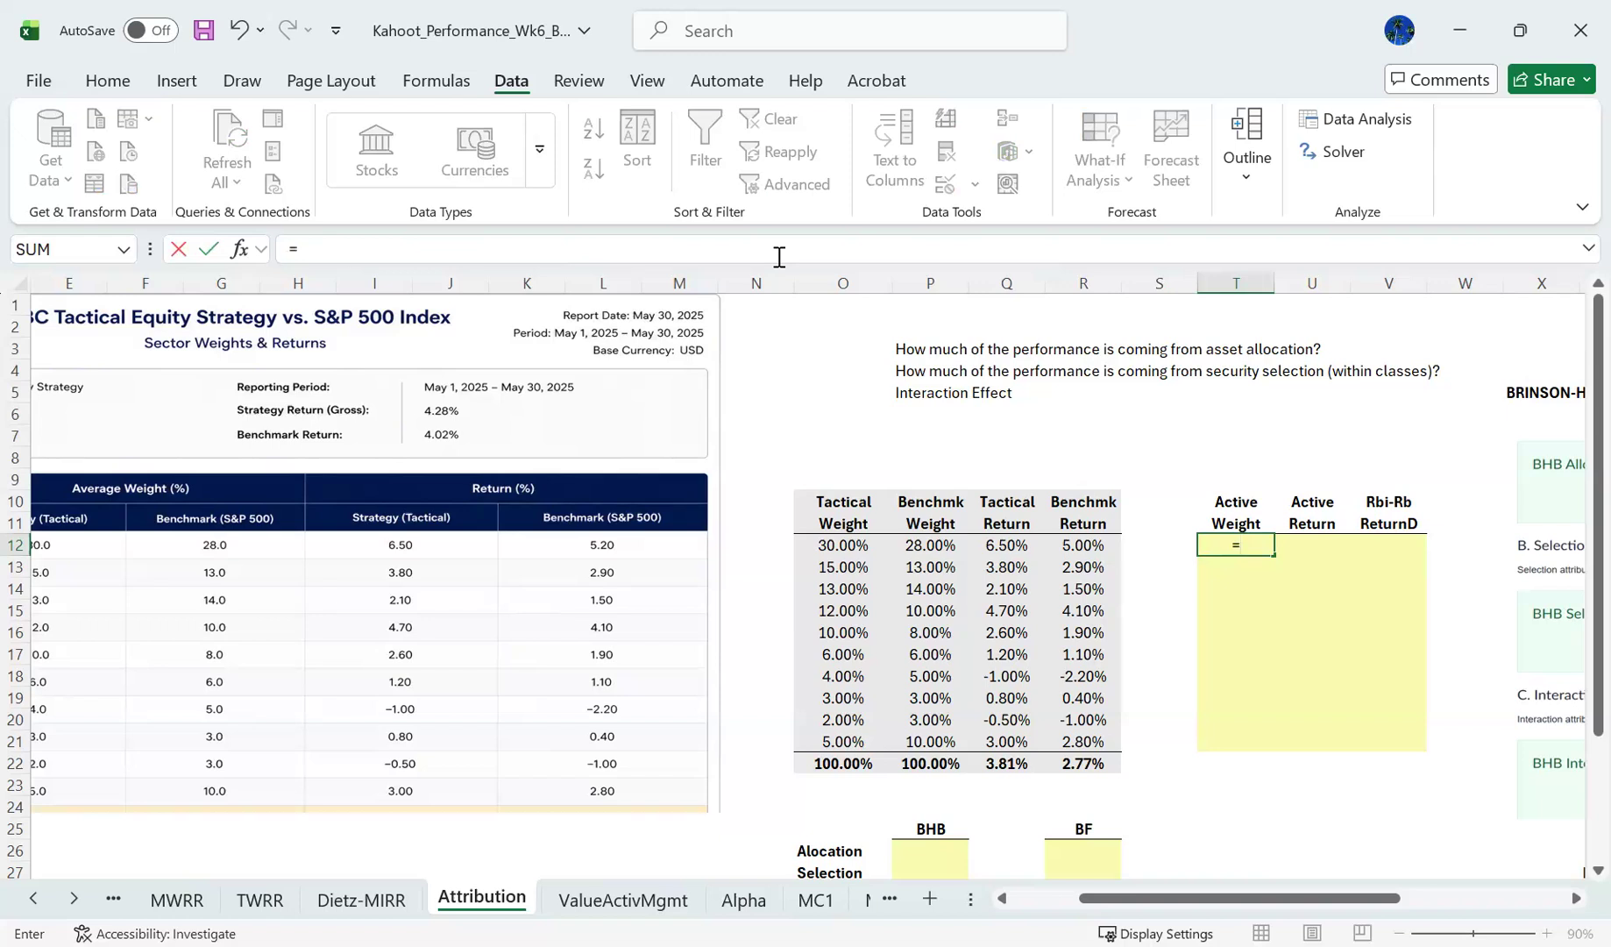
{"action": "key", "text": "Left"}
{"action": "key", "text": "Left"}
{"action": "key", "text": "Left"}
{"action": "key", "text": "Left"}
{"action": "key", "text": "Left"}
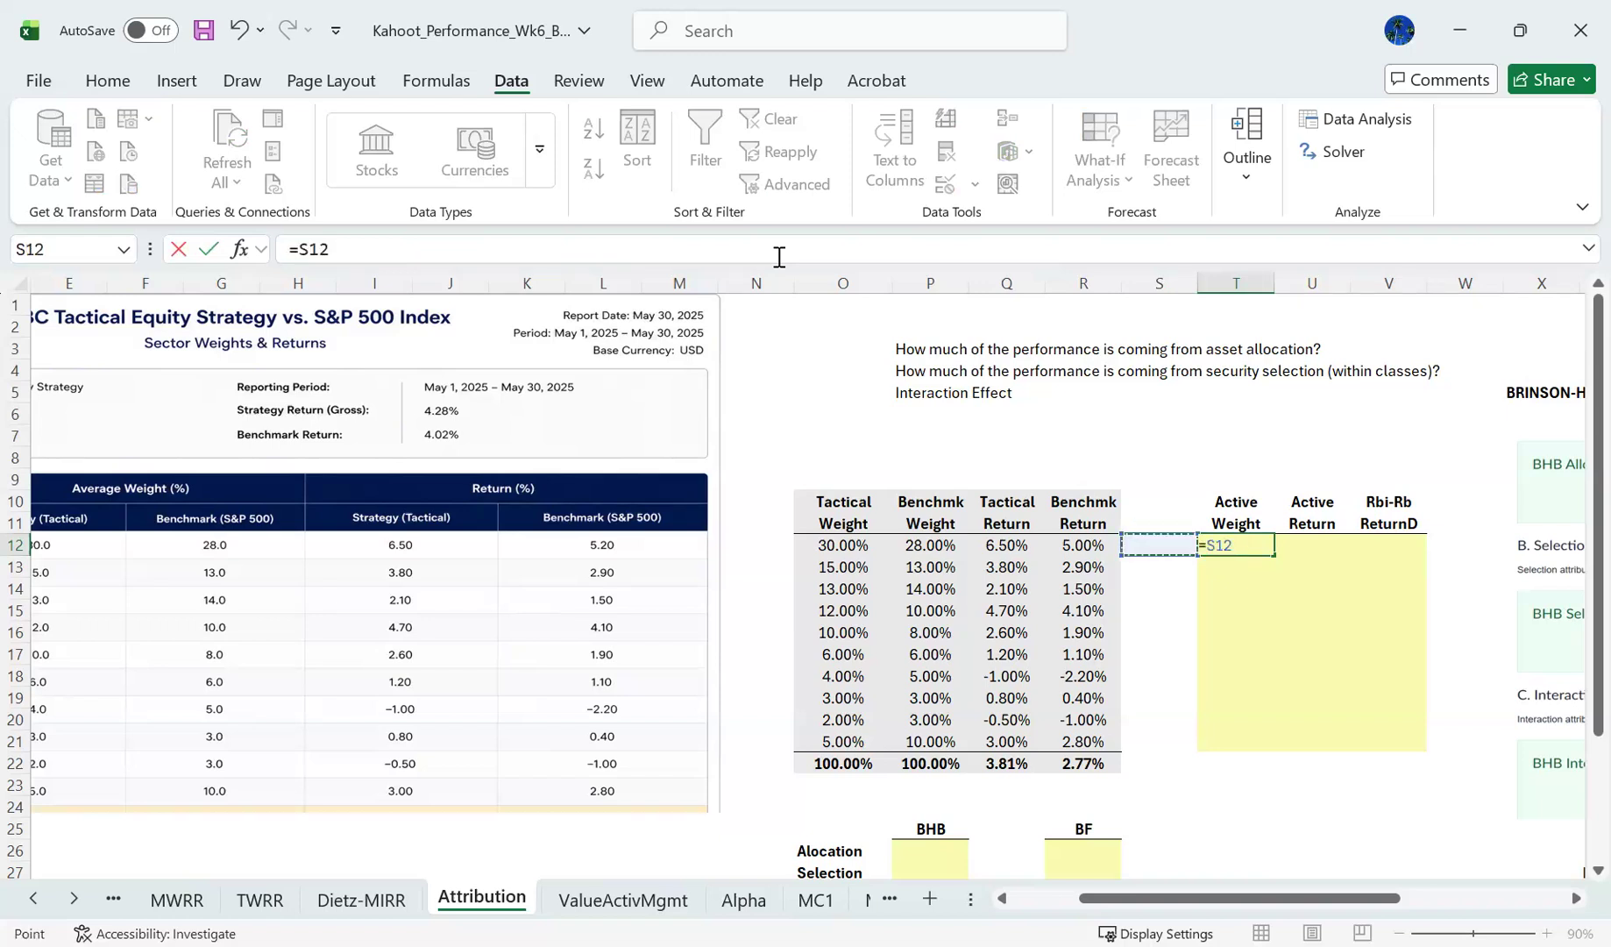
{"action": "type", "text": "-"}
{"action": "key", "text": "Left"}
{"action": "key", "text": "Left"}
{"action": "key", "text": "Left"}
{"action": "key", "text": "Left"}
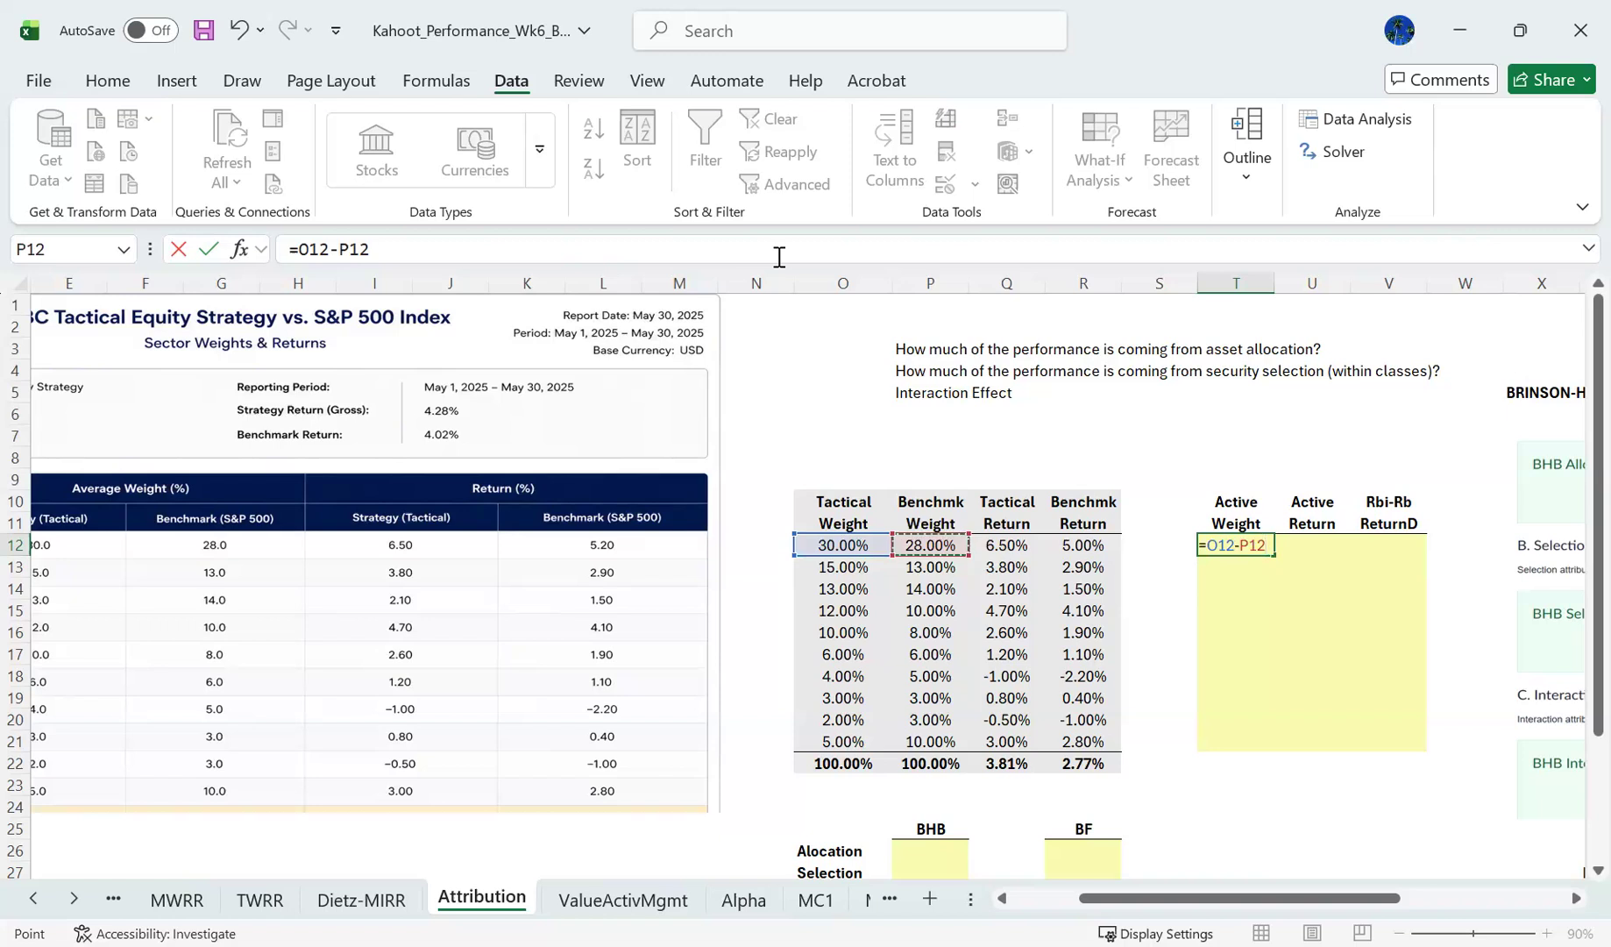
{"action": "key", "text": "Return"}
{"action": "key", "text": "Up"}
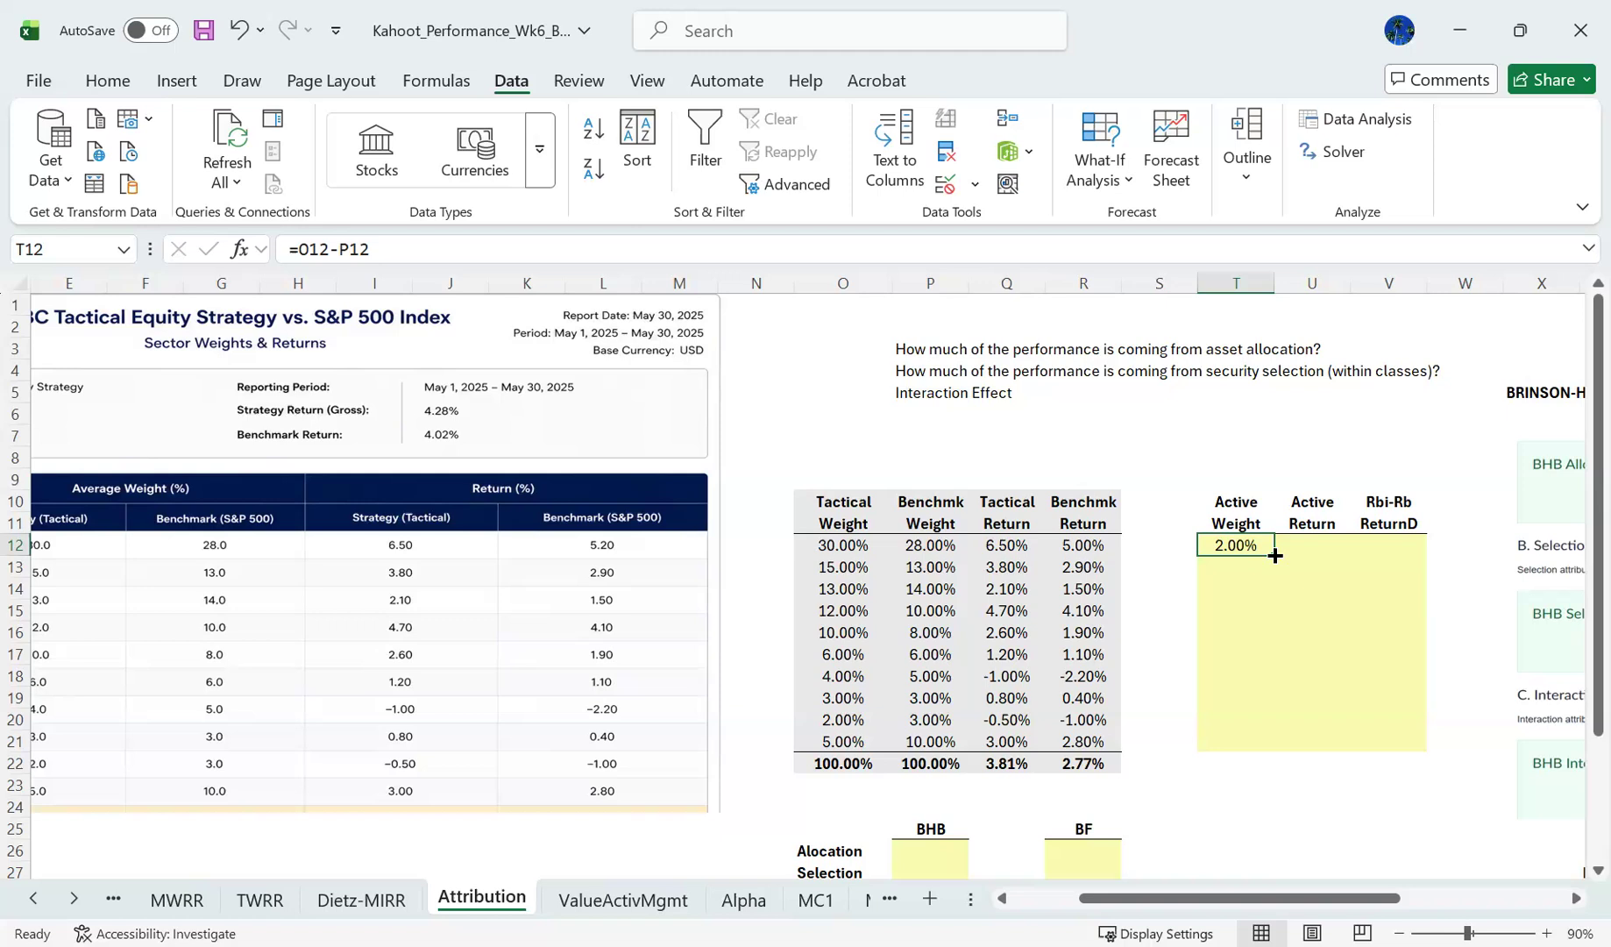
- Compare the active weight in T12 with the Information Technology row of the source sector table
{"action": "key", "text": "Left"}
{"action": "key", "text": "Left"}
{"action": "key", "text": "Home"}
{"action": "key", "text": "Right"}
{"action": "key", "text": "Right"}
{"action": "key", "text": "Right"}
{"action": "key", "text": "Right"}
{"action": "key", "text": "Right"}
{"action": "key", "text": "Right"}
{"action": "key", "text": "Right"}
{"action": "key", "text": "Right"}
{"action": "key", "text": "Right"}
{"action": "key", "text": "Right"}
{"action": "key", "text": "Right"}
{"action": "key", "text": "Right"}
{"action": "key", "text": "Right"}
{"action": "key", "text": "Right"}
{"action": "key", "text": "Right"}
{"action": "key", "text": "Right"}
{"action": "key", "text": "Right"}
{"action": "key", "text": "Right"}
{"action": "key", "text": "Right"}
{"action": "key", "text": "Right"}
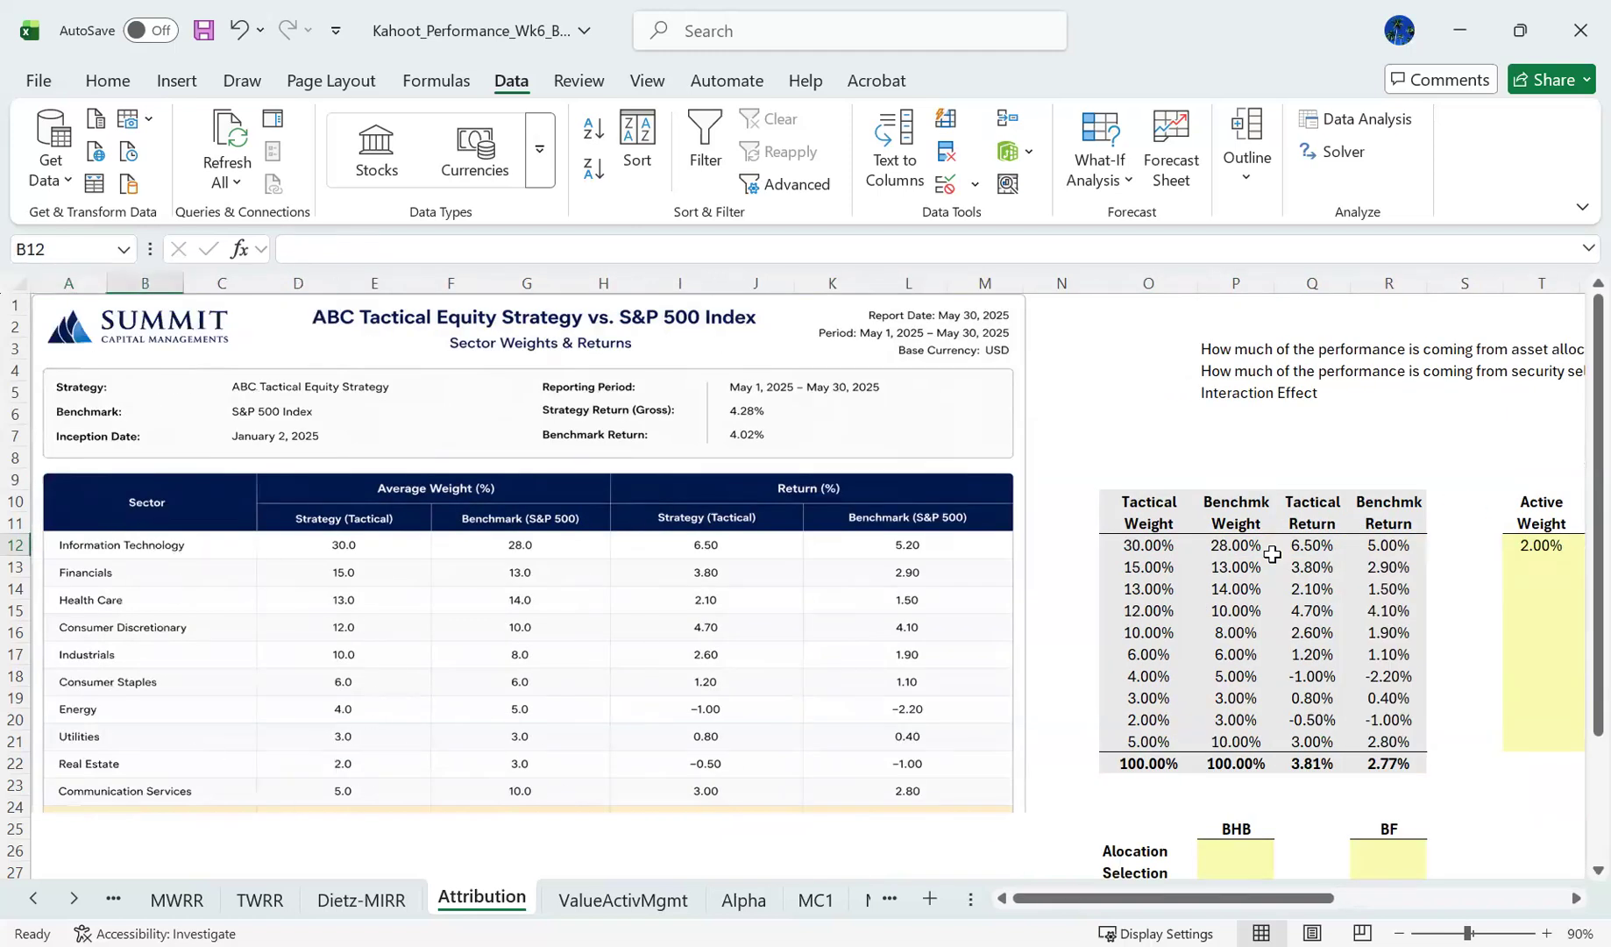
{"action": "key", "text": "Left"}
{"action": "key", "text": "Left"}
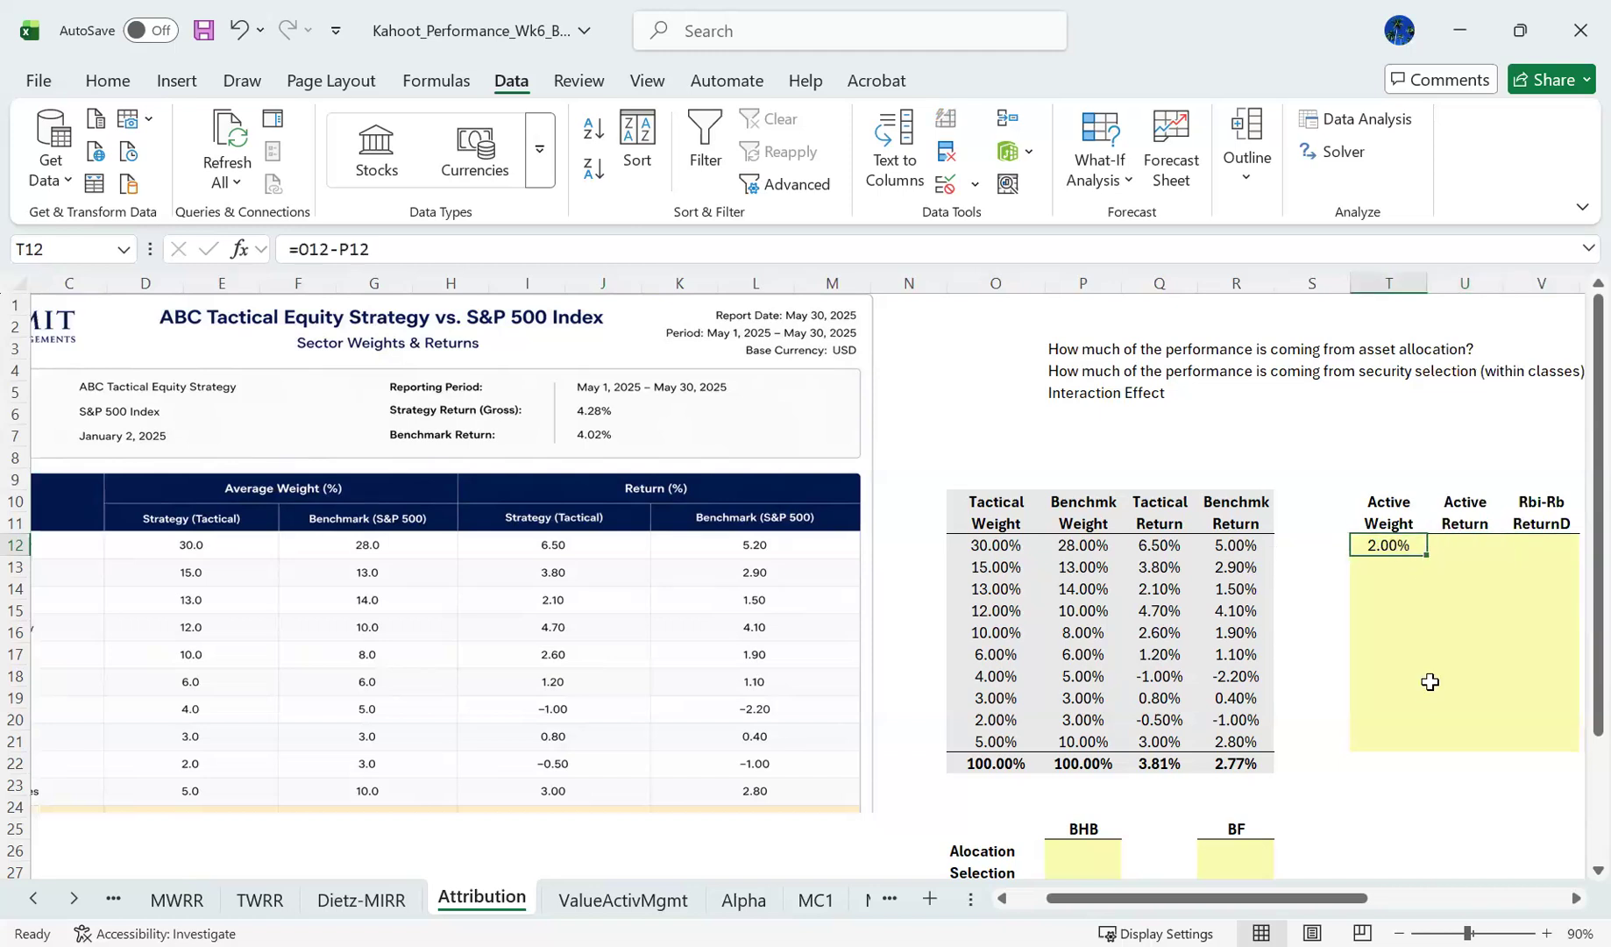
- Fill the active weight formula from T12 down through T21 for all ten sectors
{"action": "key", "text": "shift+Down"}
{"action": "key", "text": "shift+Down"}
{"action": "key", "text": "shift+Down"}
{"action": "key", "text": "shift+Down"}
{"action": "key", "text": "shift+Down"}
{"action": "key", "text": "shift+Down"}
{"action": "key", "text": "shift+Down"}
{"action": "key", "text": "shift+Down"}
{"action": "key", "text": "shift+Down"}
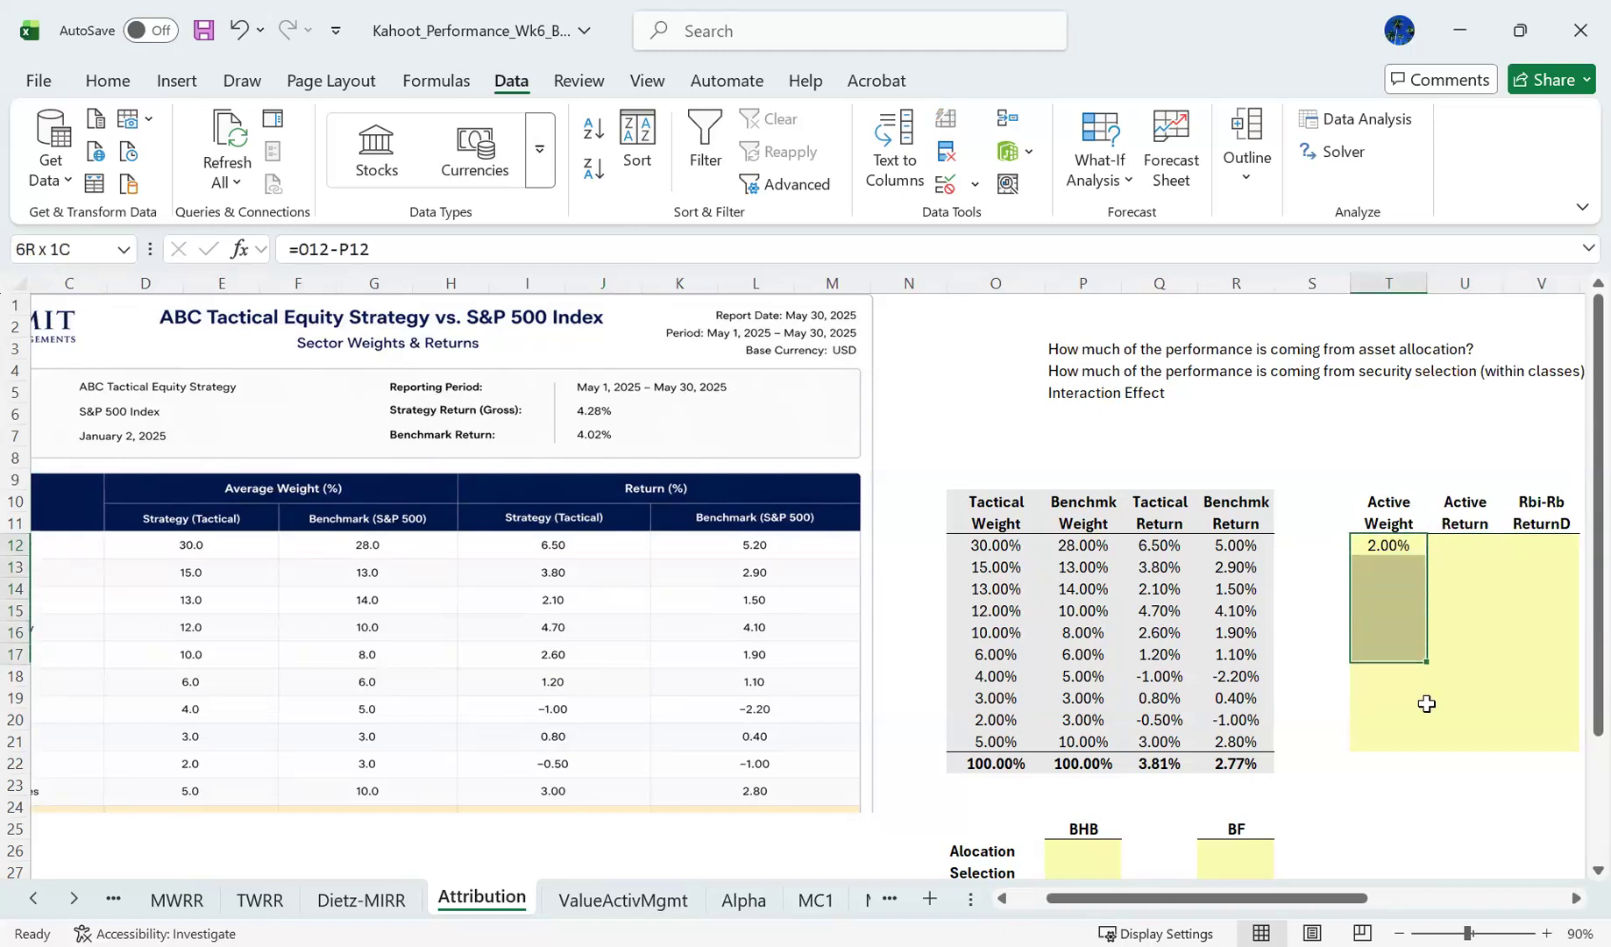
{"action": "key", "text": "ctrl+d"}
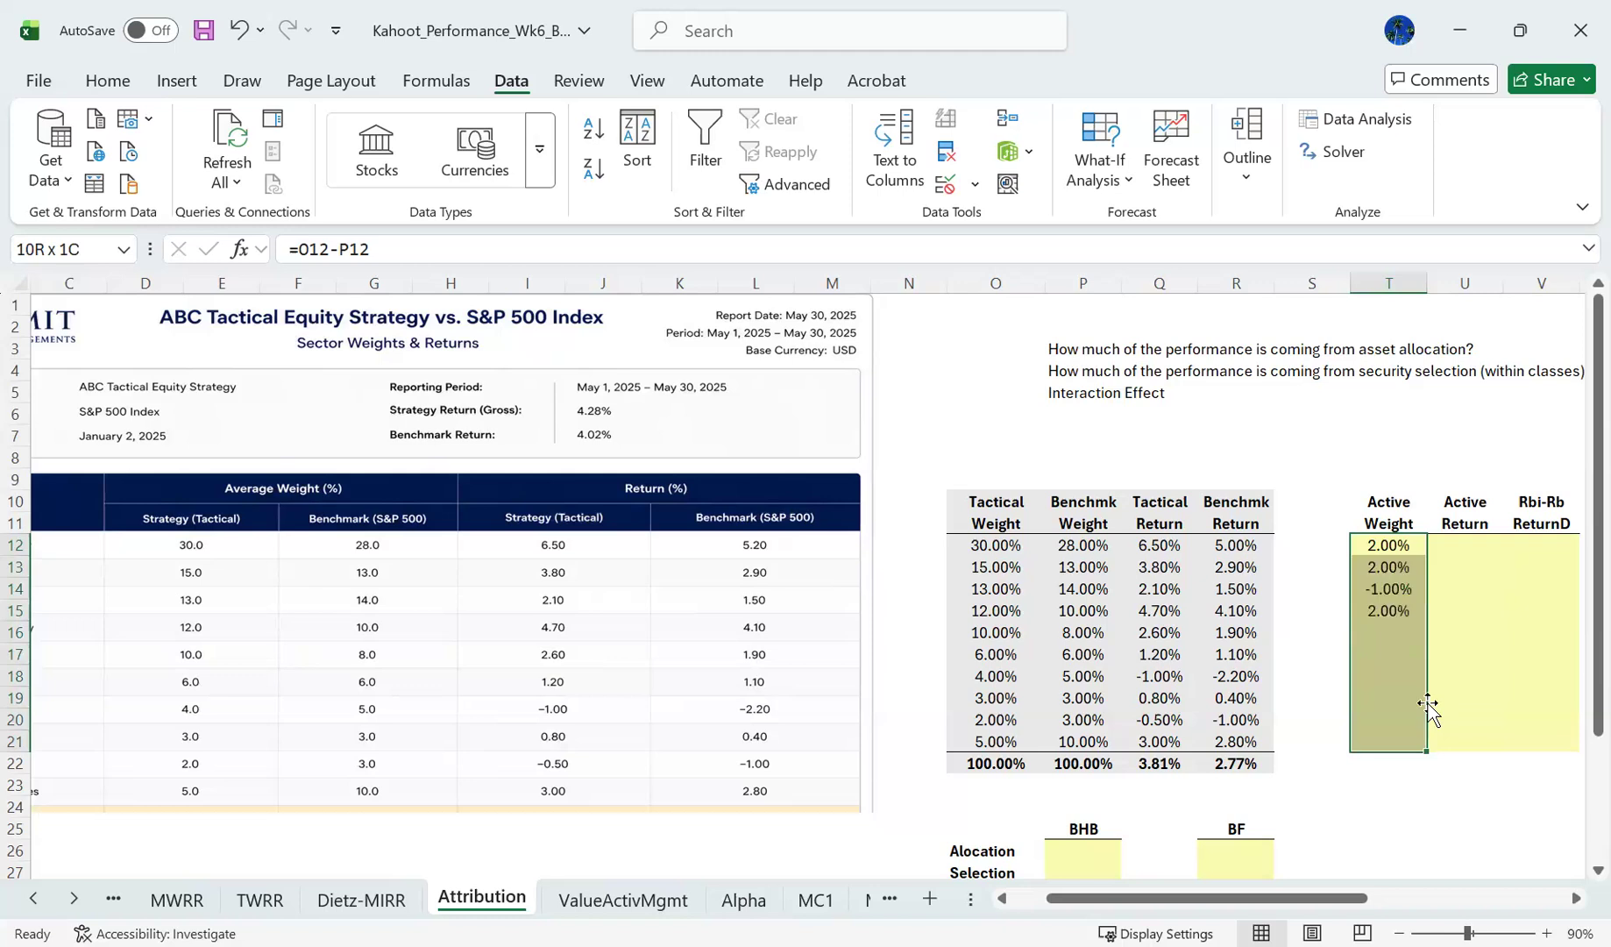
- Inspect the cell references in T13's active weight formula and match it to the Financials row of the source table
{"action": "key", "text": "Up"}
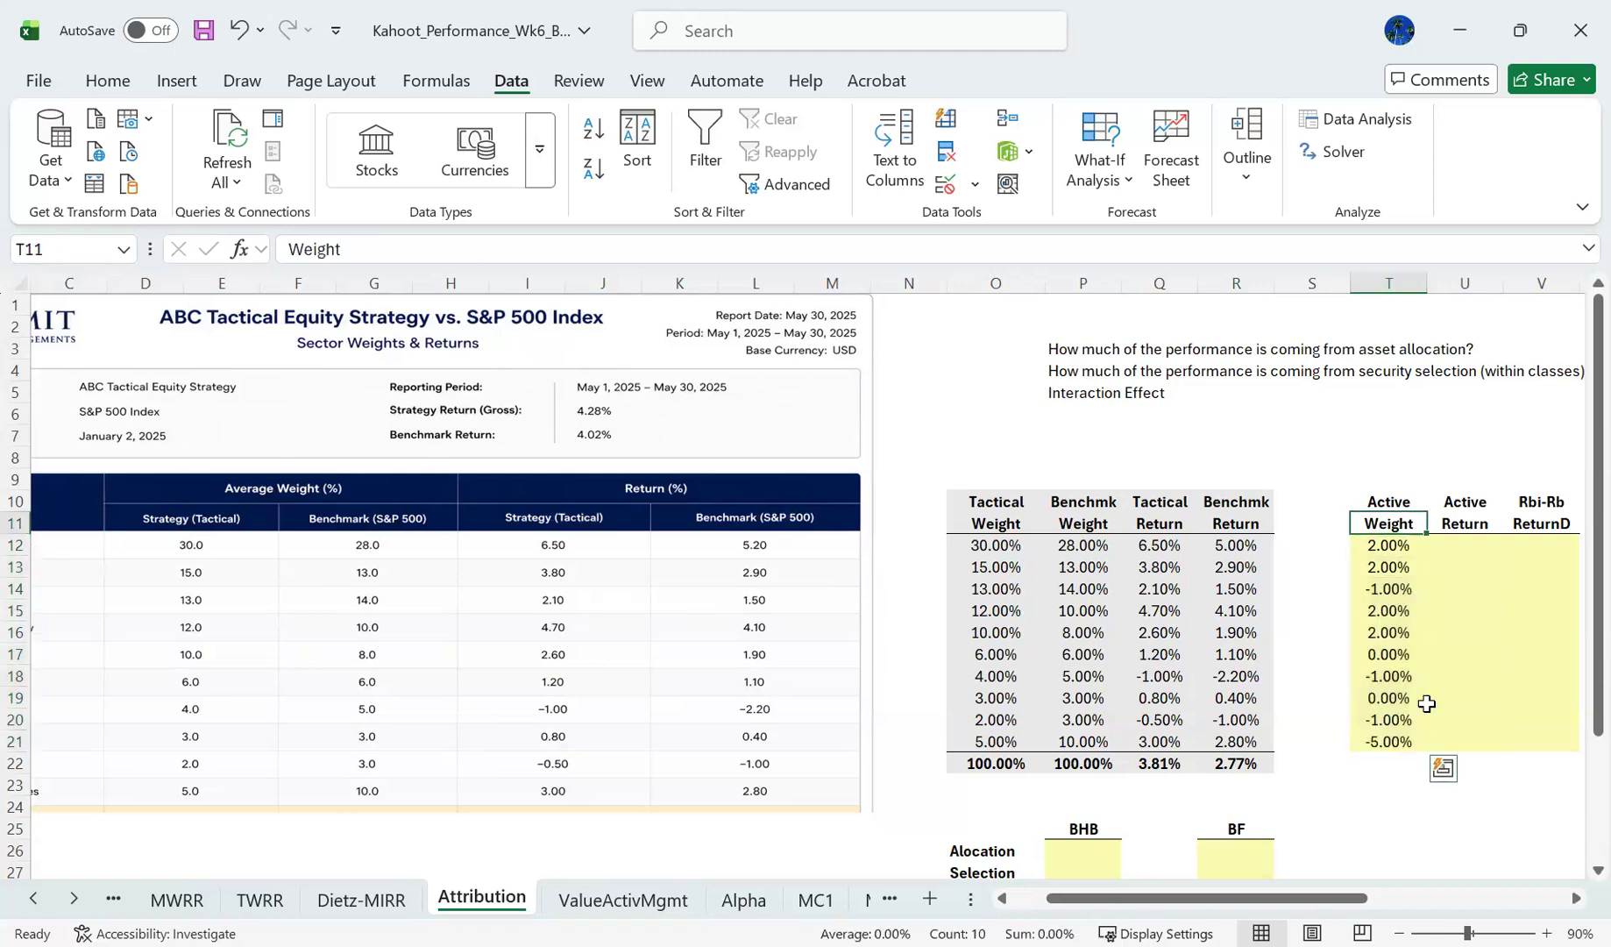
{"action": "key", "text": "Up"}
{"action": "key", "text": "Down"}
{"action": "key", "text": "Down"}
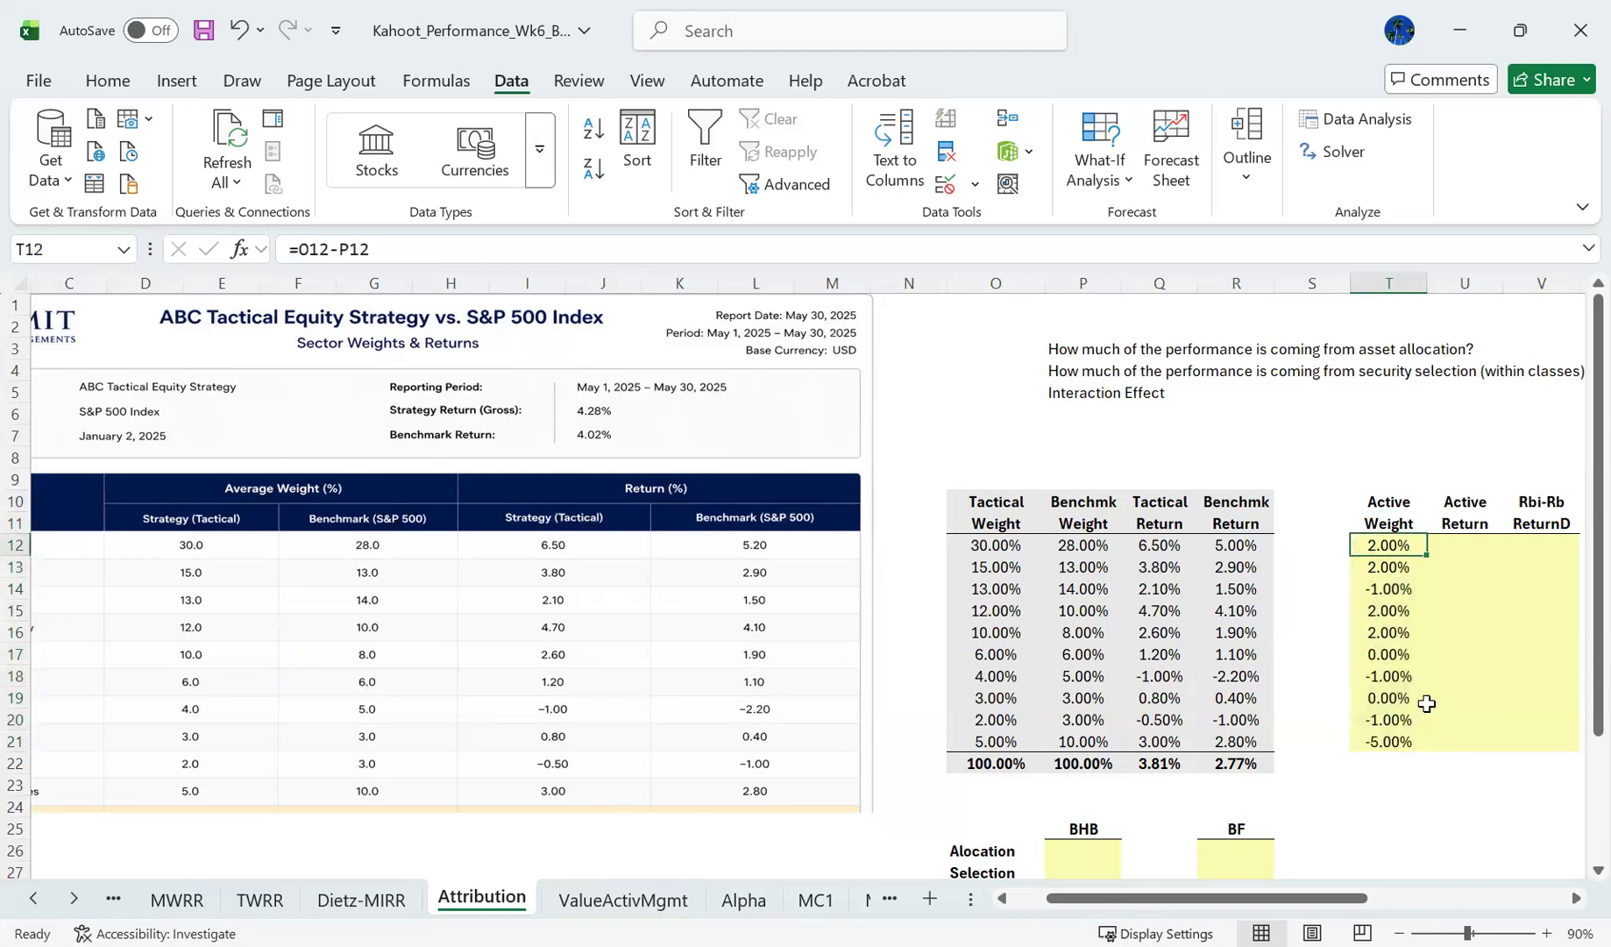
{"action": "key", "text": "Down"}
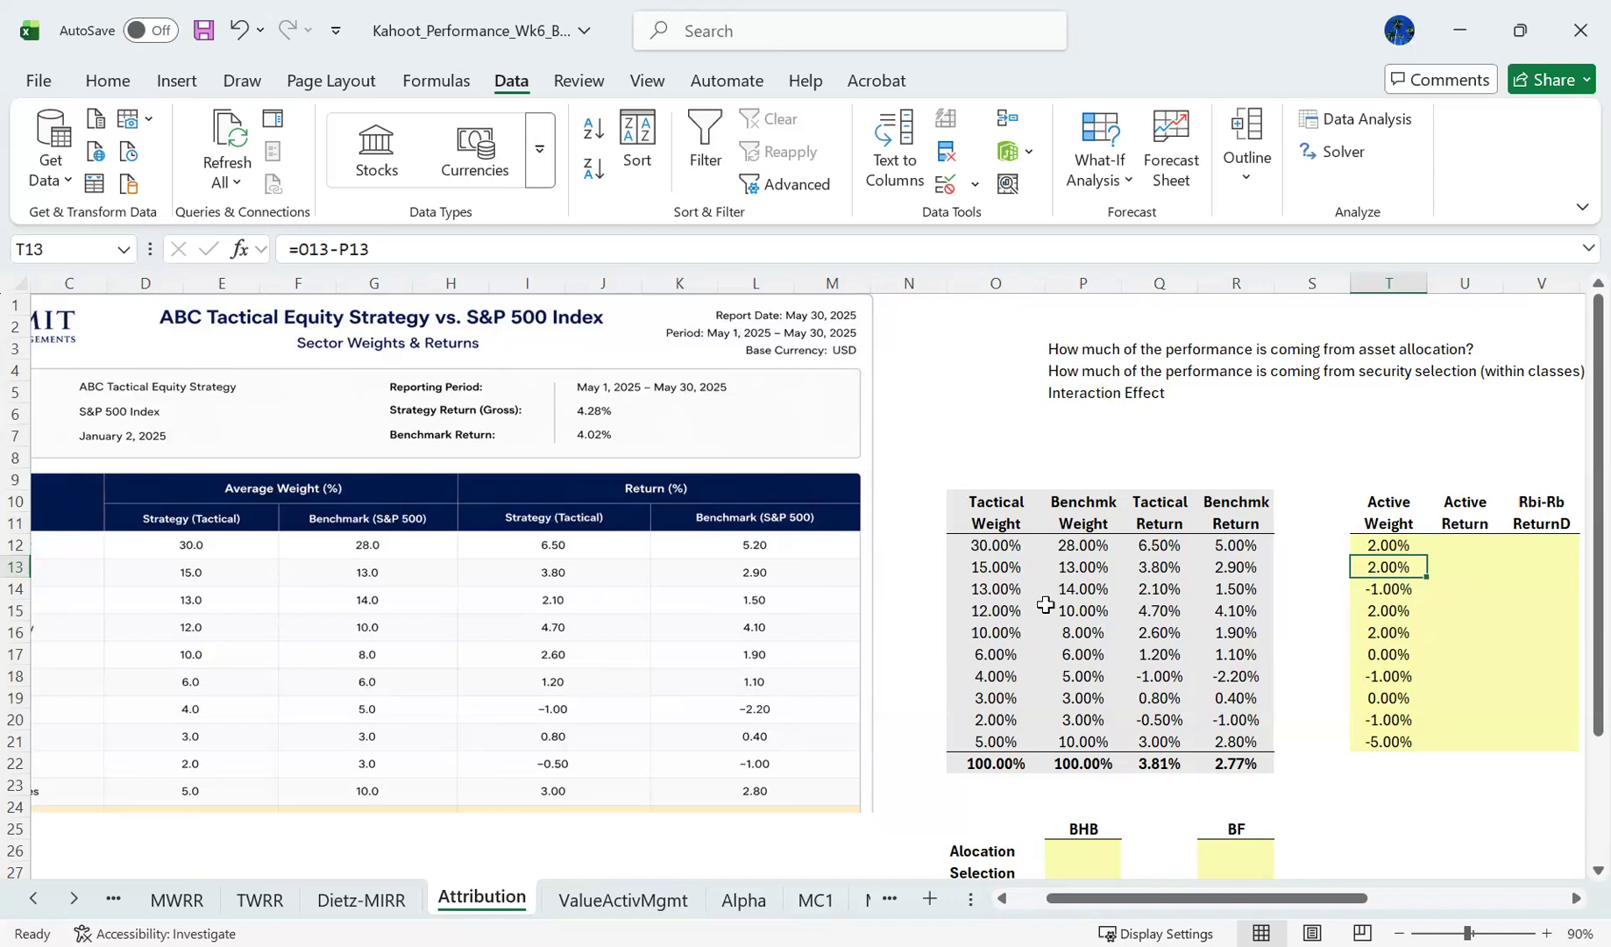
{"action": "left_click", "coordinate": [385, 250]}
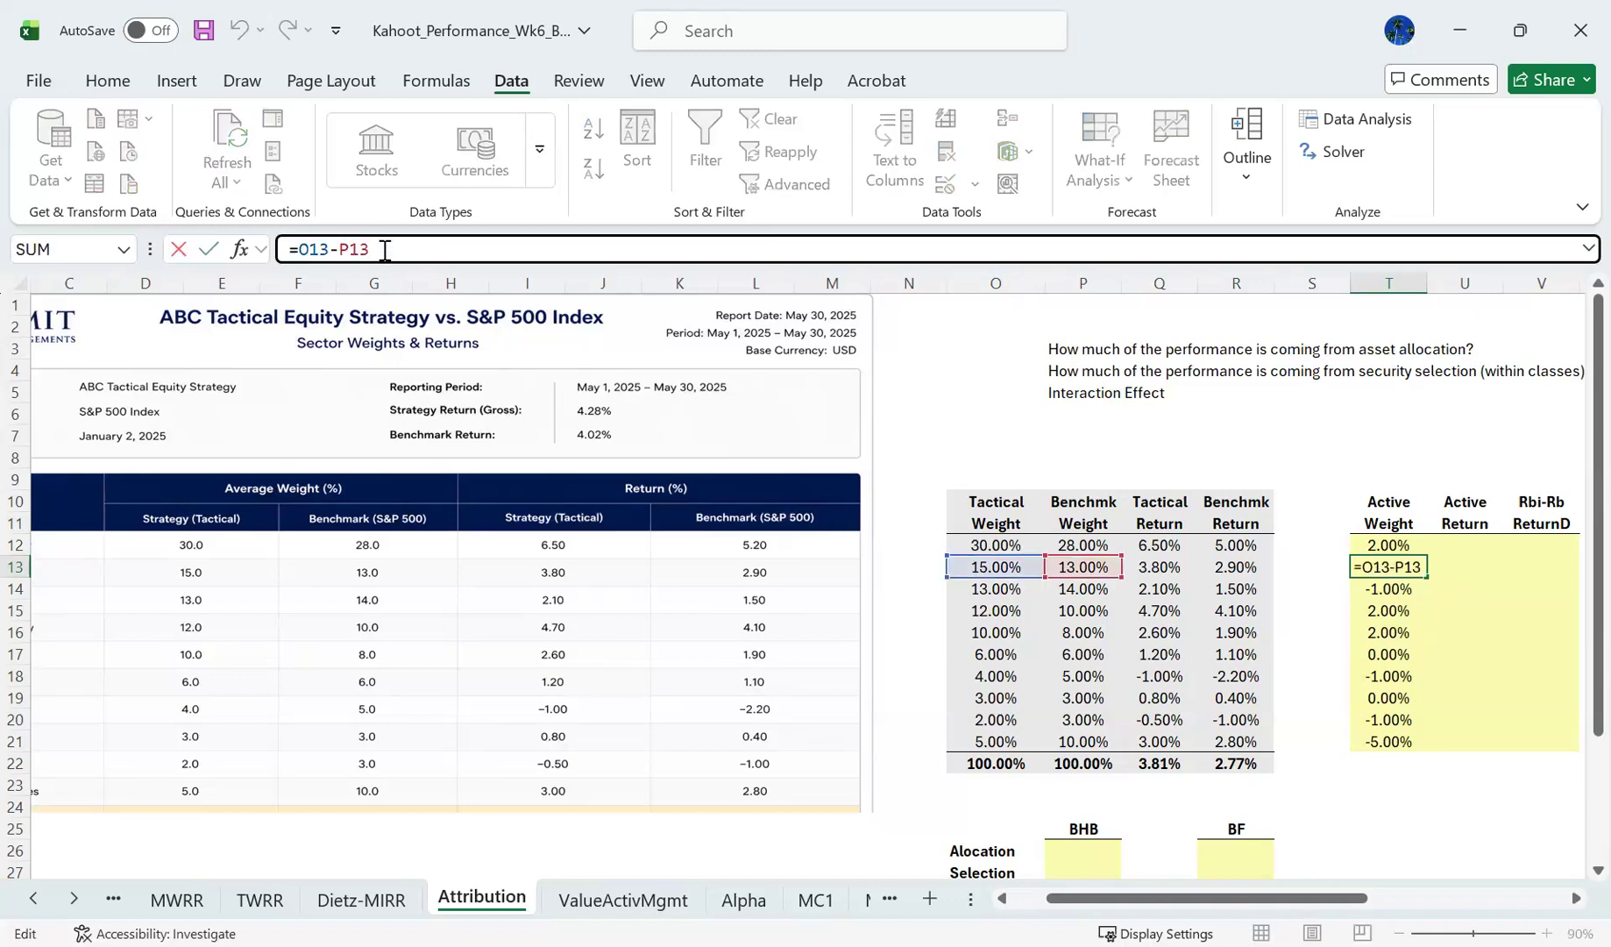
{"action": "key", "text": "Escape"}
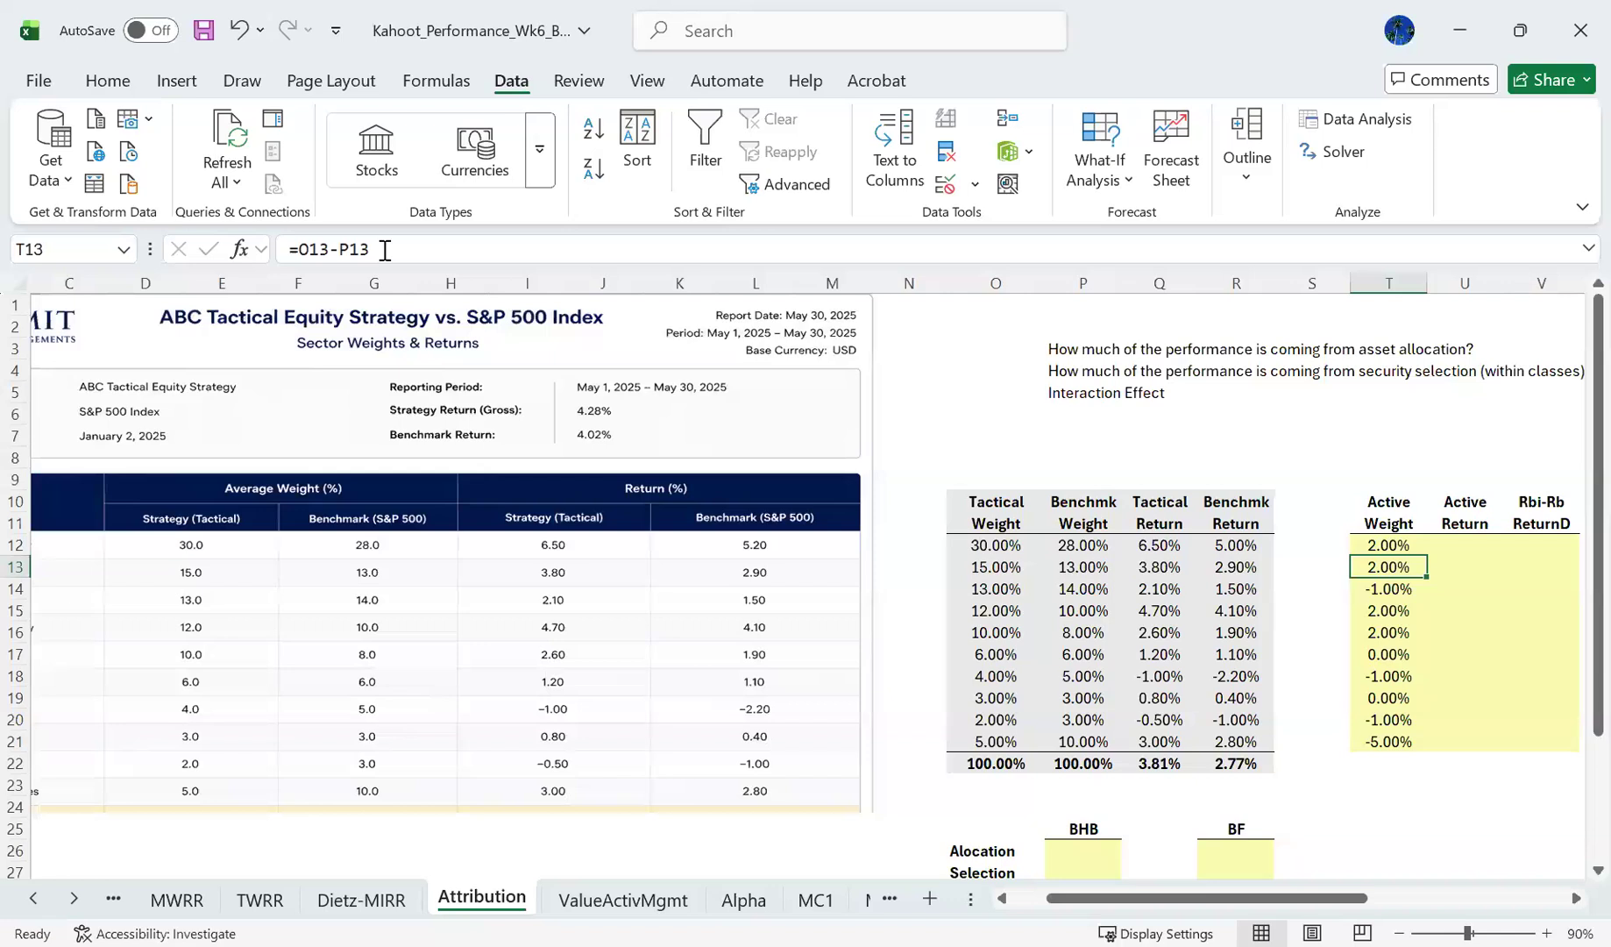
{"action": "key", "text": "Home"}
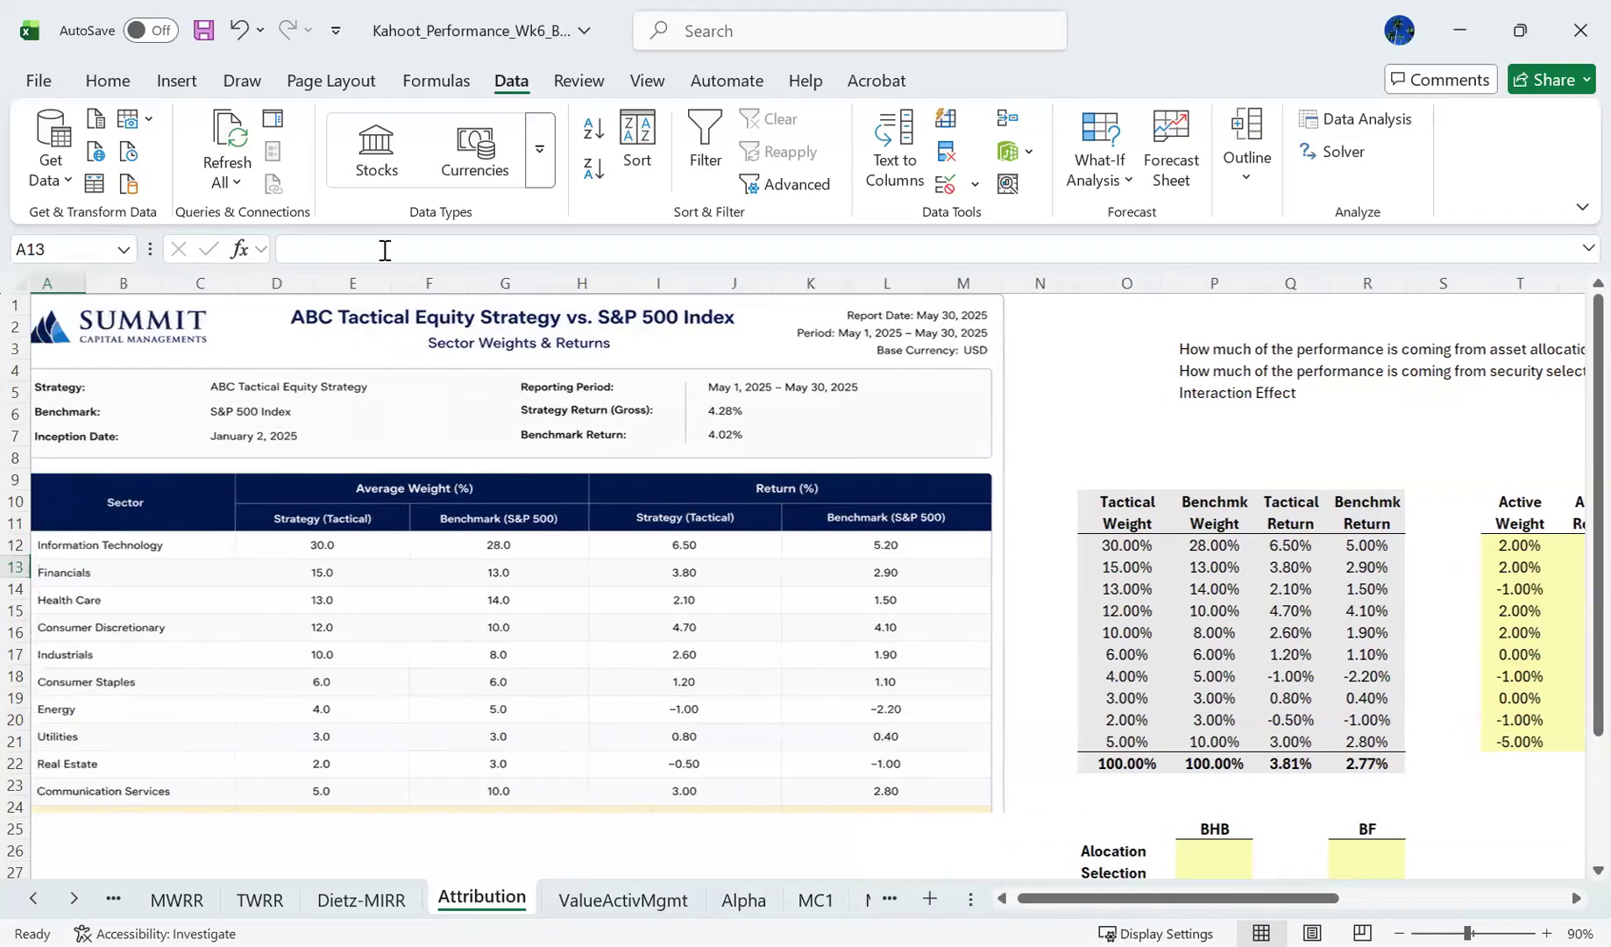
{"action": "key", "text": "Right"}
{"action": "key", "text": "Right"}
{"action": "key", "text": "Right"}
{"action": "key", "text": "Right"}
{"action": "key", "text": "Right"}
{"action": "key", "text": "Right"}
{"action": "key", "text": "Right"}
{"action": "key", "text": "Right"}
{"action": "key", "text": "Right"}
{"action": "key", "text": "Right"}
{"action": "key", "text": "Right"}
{"action": "key", "text": "Right"}
{"action": "key", "text": "Right"}
{"action": "key", "text": "Right"}
{"action": "key", "text": "Right"}
{"action": "key", "text": "Right"}
{"action": "key", "text": "Right"}
{"action": "key", "text": "Right"}
{"action": "key", "text": "Right"}
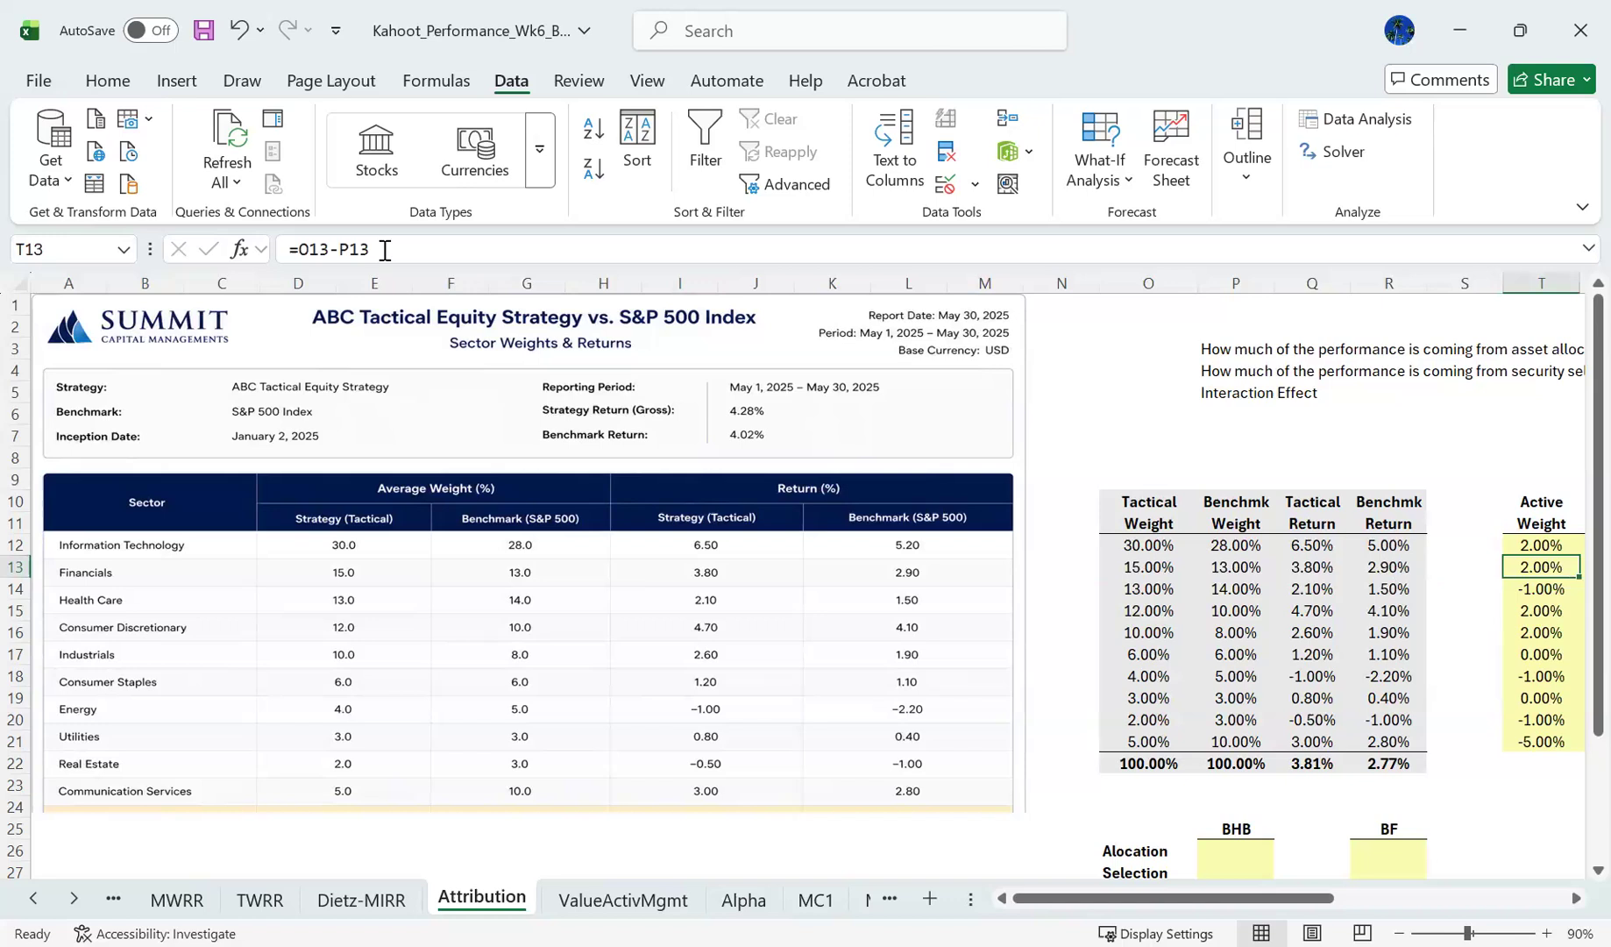
{"action": "key", "text": "Right"}
{"action": "key", "text": "Right"}
{"action": "key", "text": "Right"}
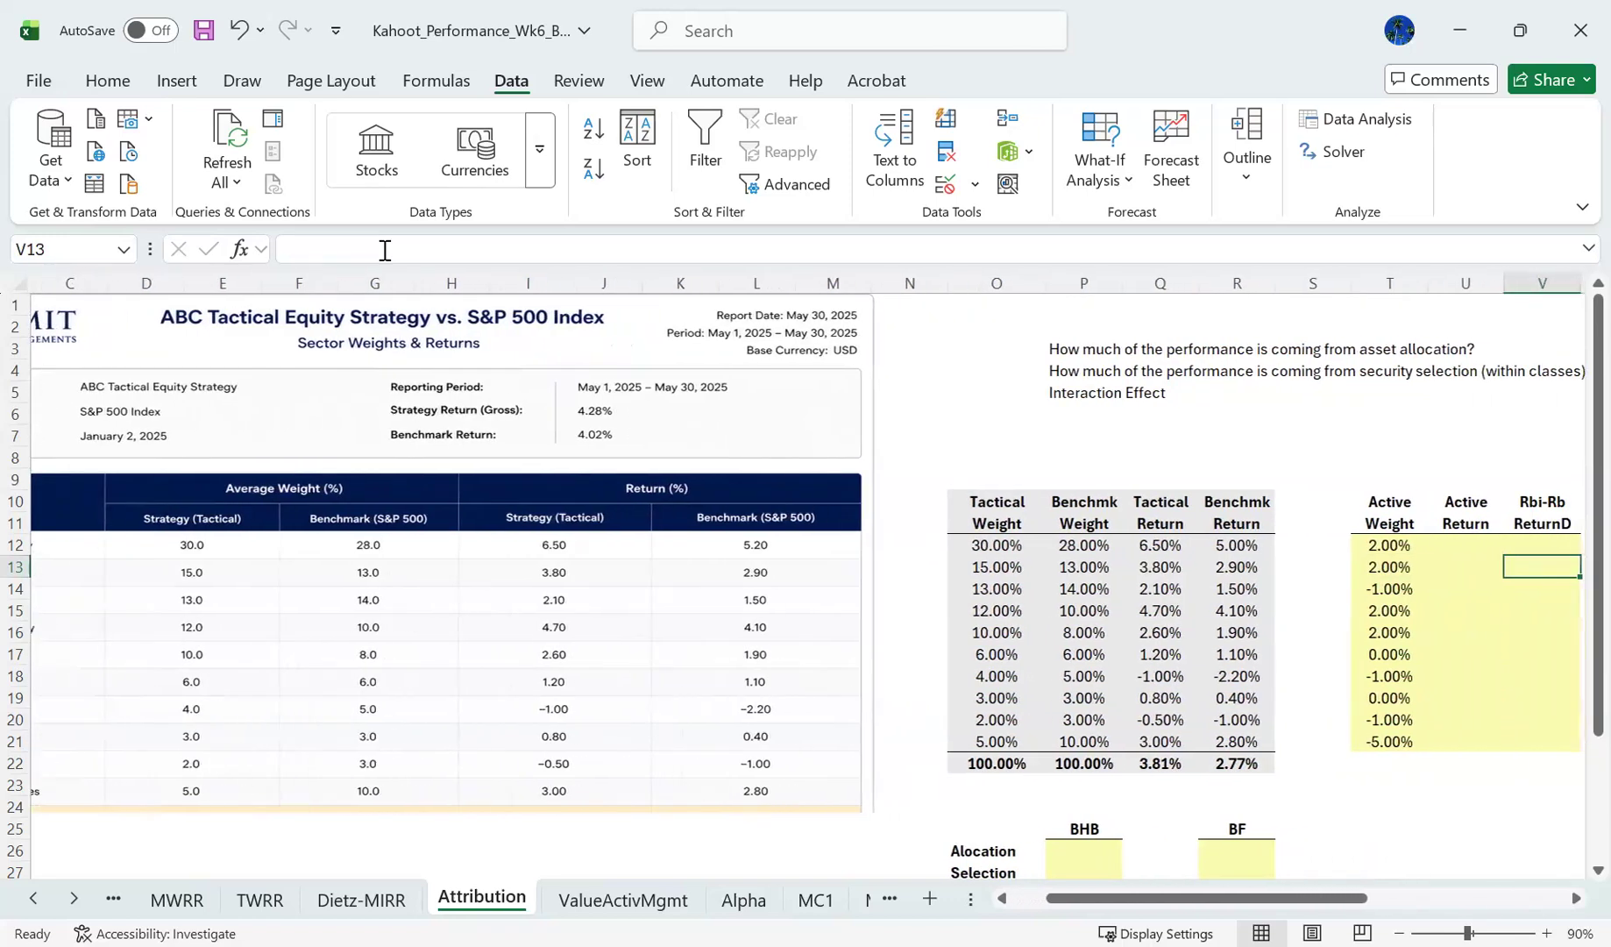
- Review the active weights of the remaining sectors from T14 down to T21
{"action": "key", "text": "Left"}
{"action": "key", "text": "Left"}
{"action": "key", "text": "Left"}
{"action": "key", "text": "Down"}
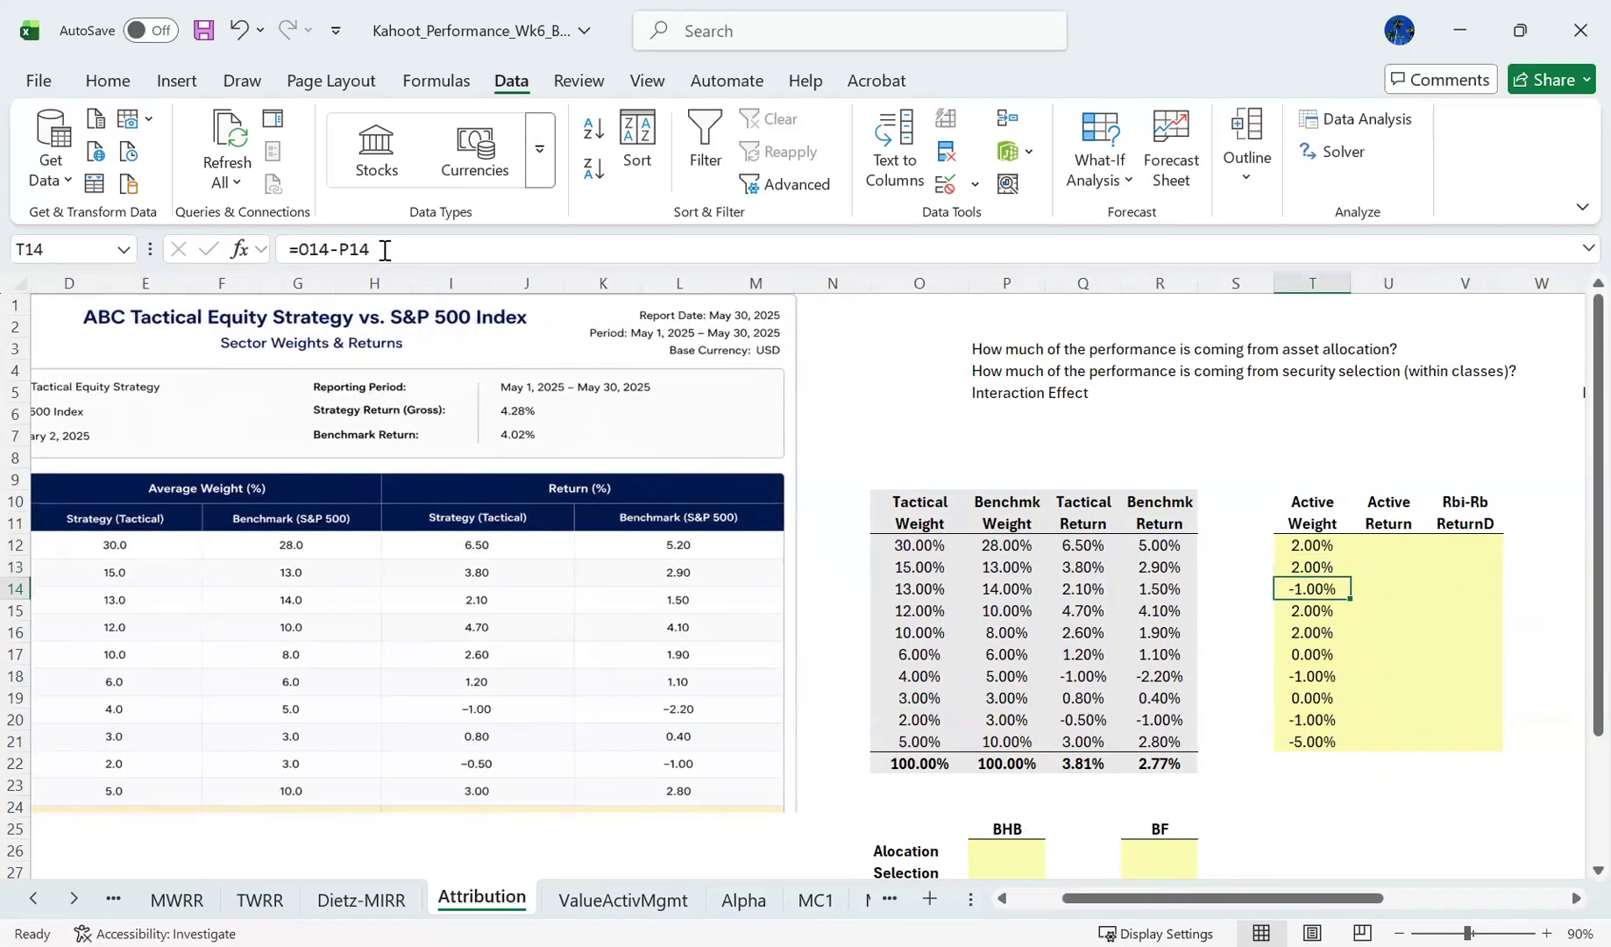
{"action": "key", "text": "Left"}
{"action": "key", "text": "Left"}
{"action": "key", "text": "Left"}
{"action": "key", "text": "Right"}
{"action": "key", "text": "Down"}
{"action": "key", "text": "Right"}
{"action": "key", "text": "Right"}
{"action": "key", "text": "Down"}
{"action": "key", "text": "Down"}
{"action": "key", "text": "Down"}
{"action": "key", "text": "Down"}
{"action": "key", "text": "Down"}
{"action": "key", "text": "Down"}
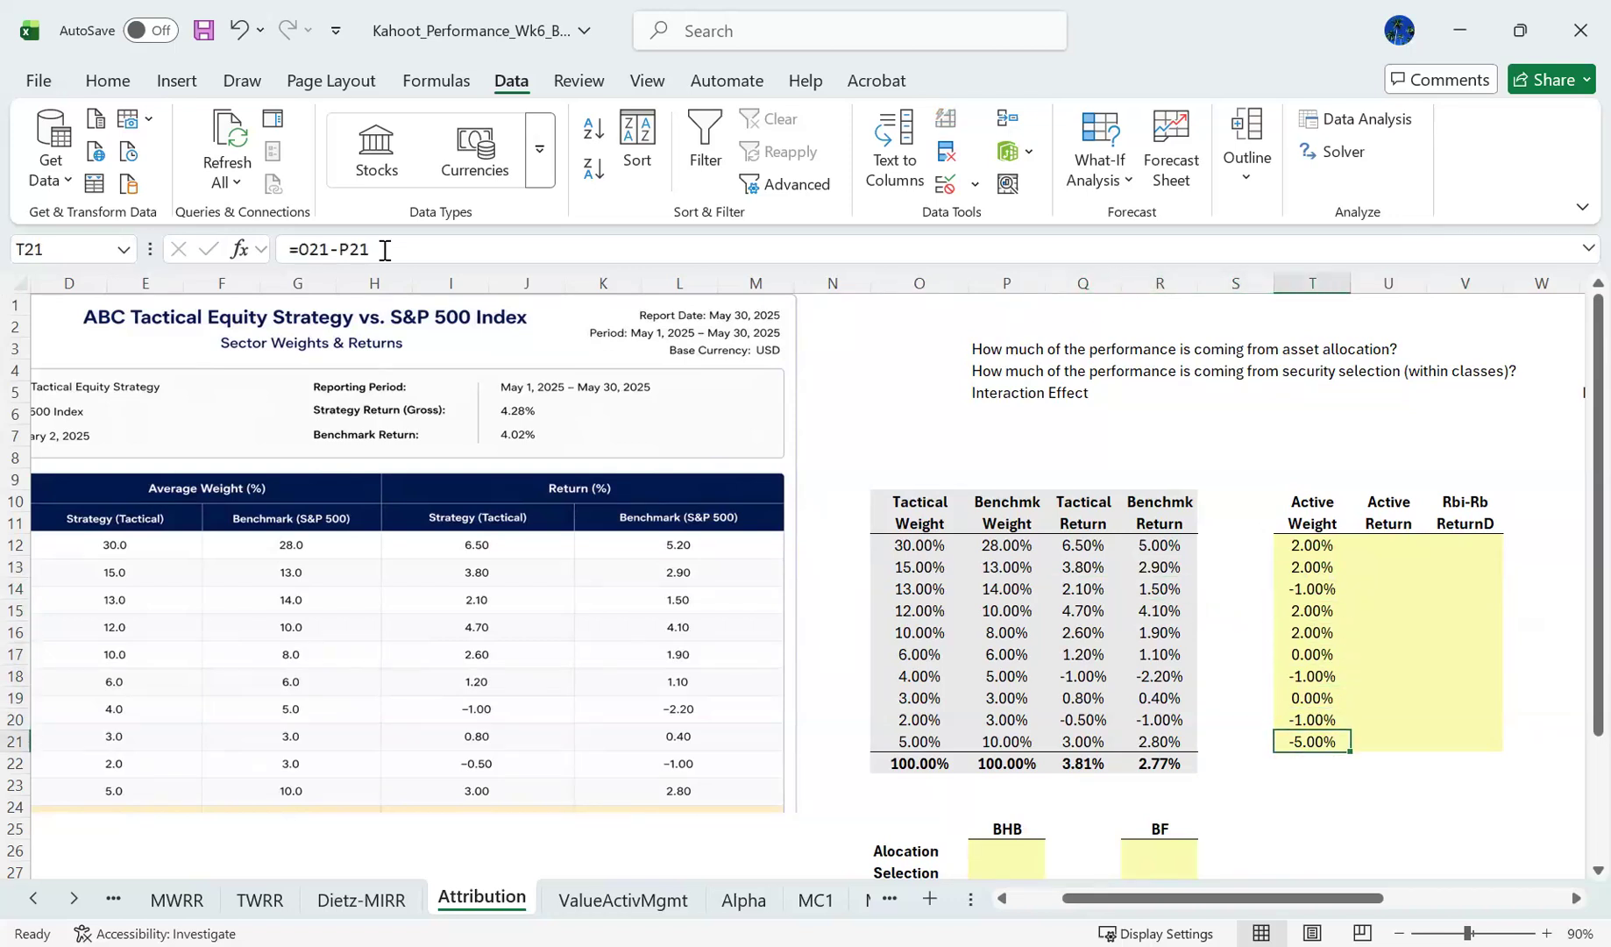
- Examine the Communication Services row, comparing its active weight in T21 with the tactical and benchmark figures in row 21
{"action": "key", "text": "Home"}
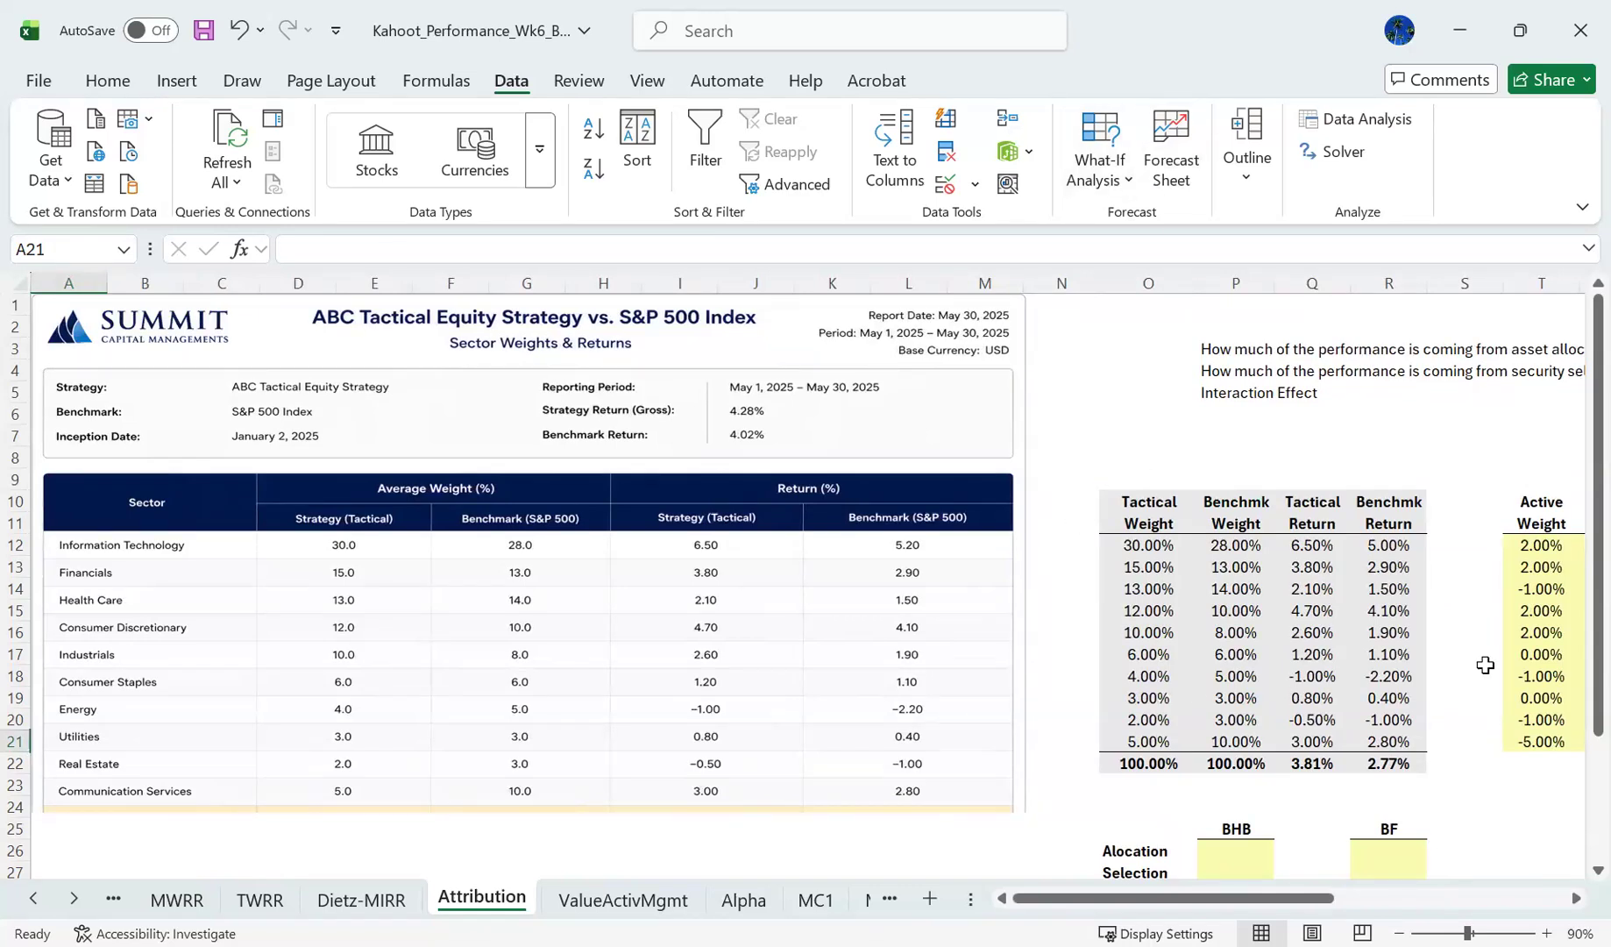
{"action": "left_click", "coordinate": [1519, 737]}
{"action": "scroll", "coordinate": [1520, 736], "scroll_direction": "right", "scroll_amount": 4}
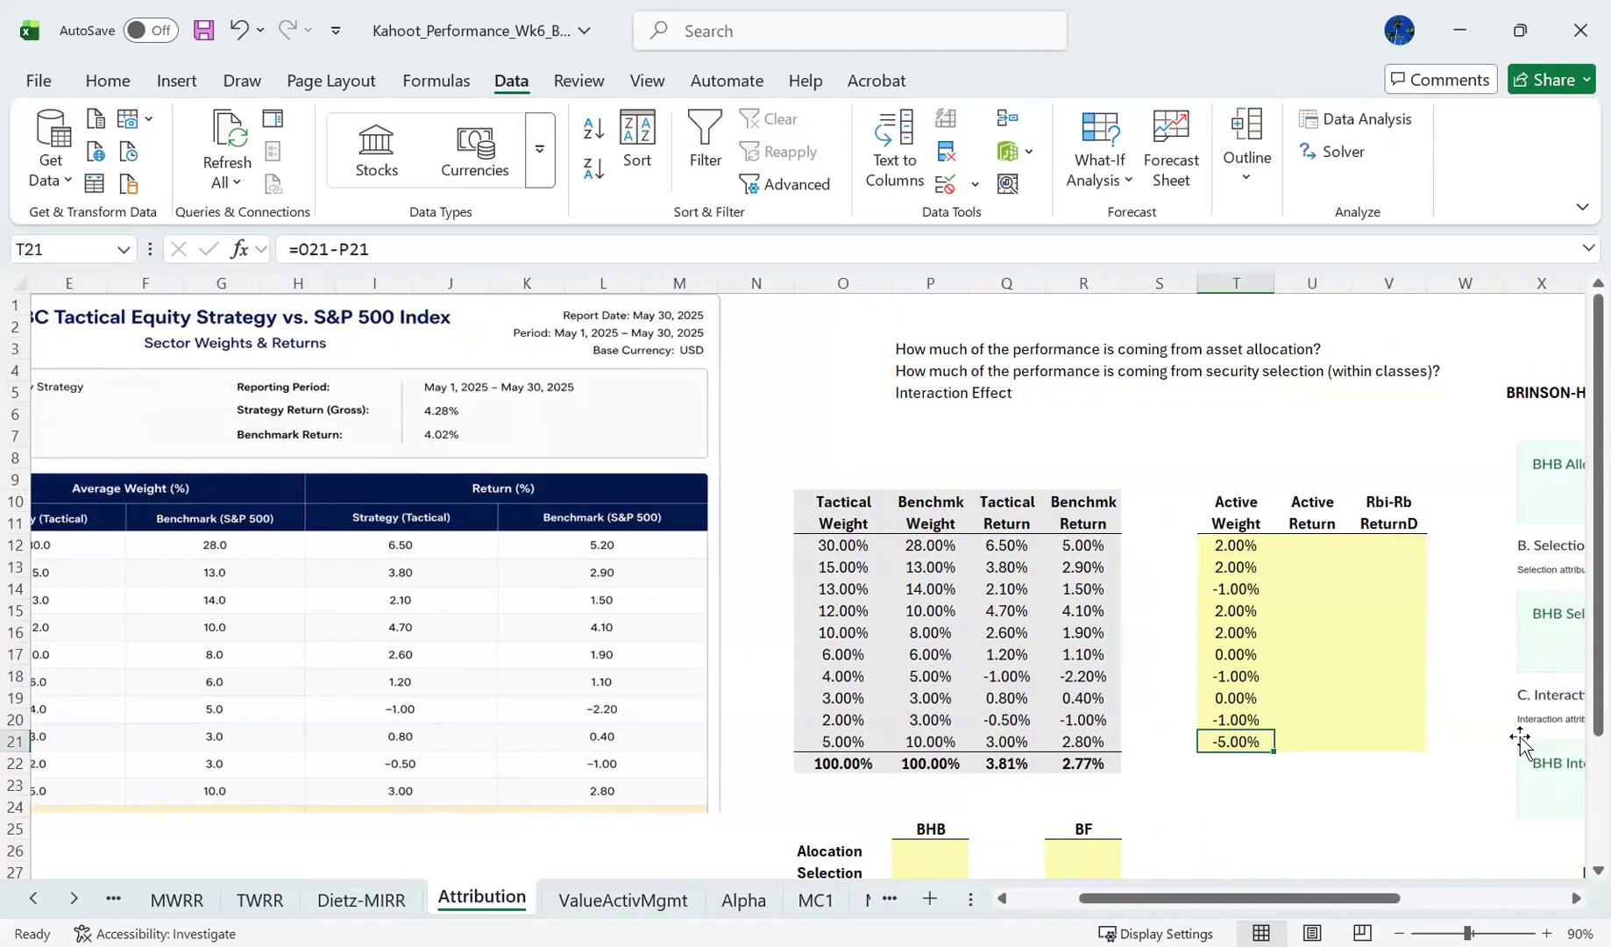
{"action": "left_click", "coordinate": [903, 747]}
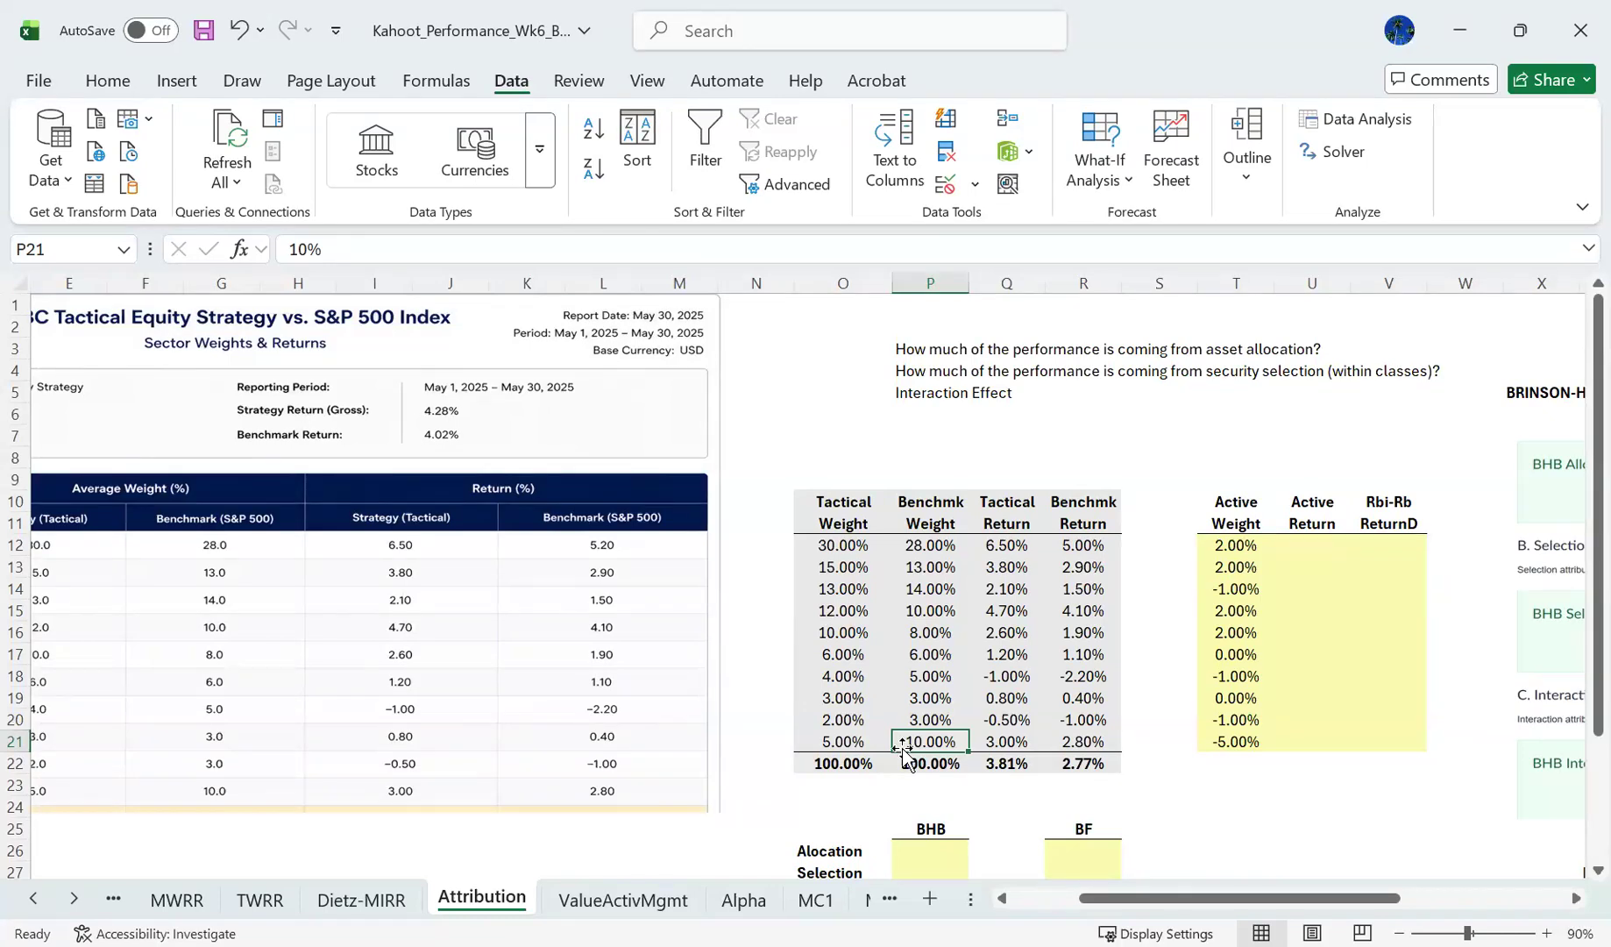
{"action": "key", "text": "Right"}
{"action": "key", "text": "Right"}
{"action": "key", "text": "Right"}
{"action": "key", "text": "Left"}
{"action": "key", "text": "Left"}
{"action": "key", "text": "Left"}
{"action": "key", "text": "Left"}
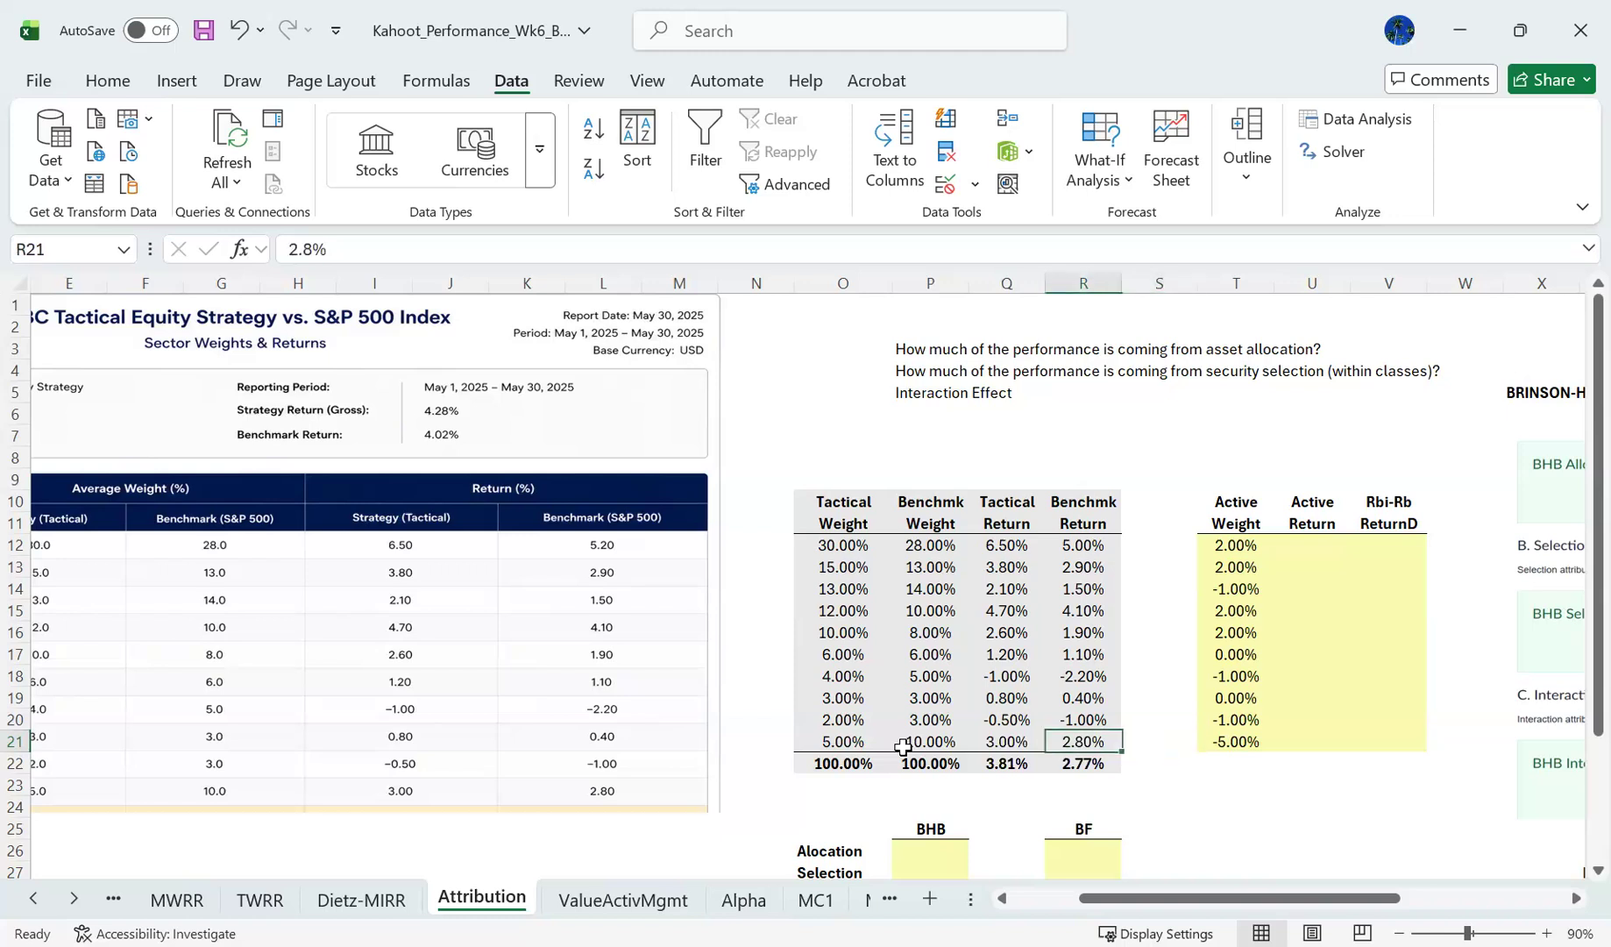
{"action": "key", "text": "Right"}
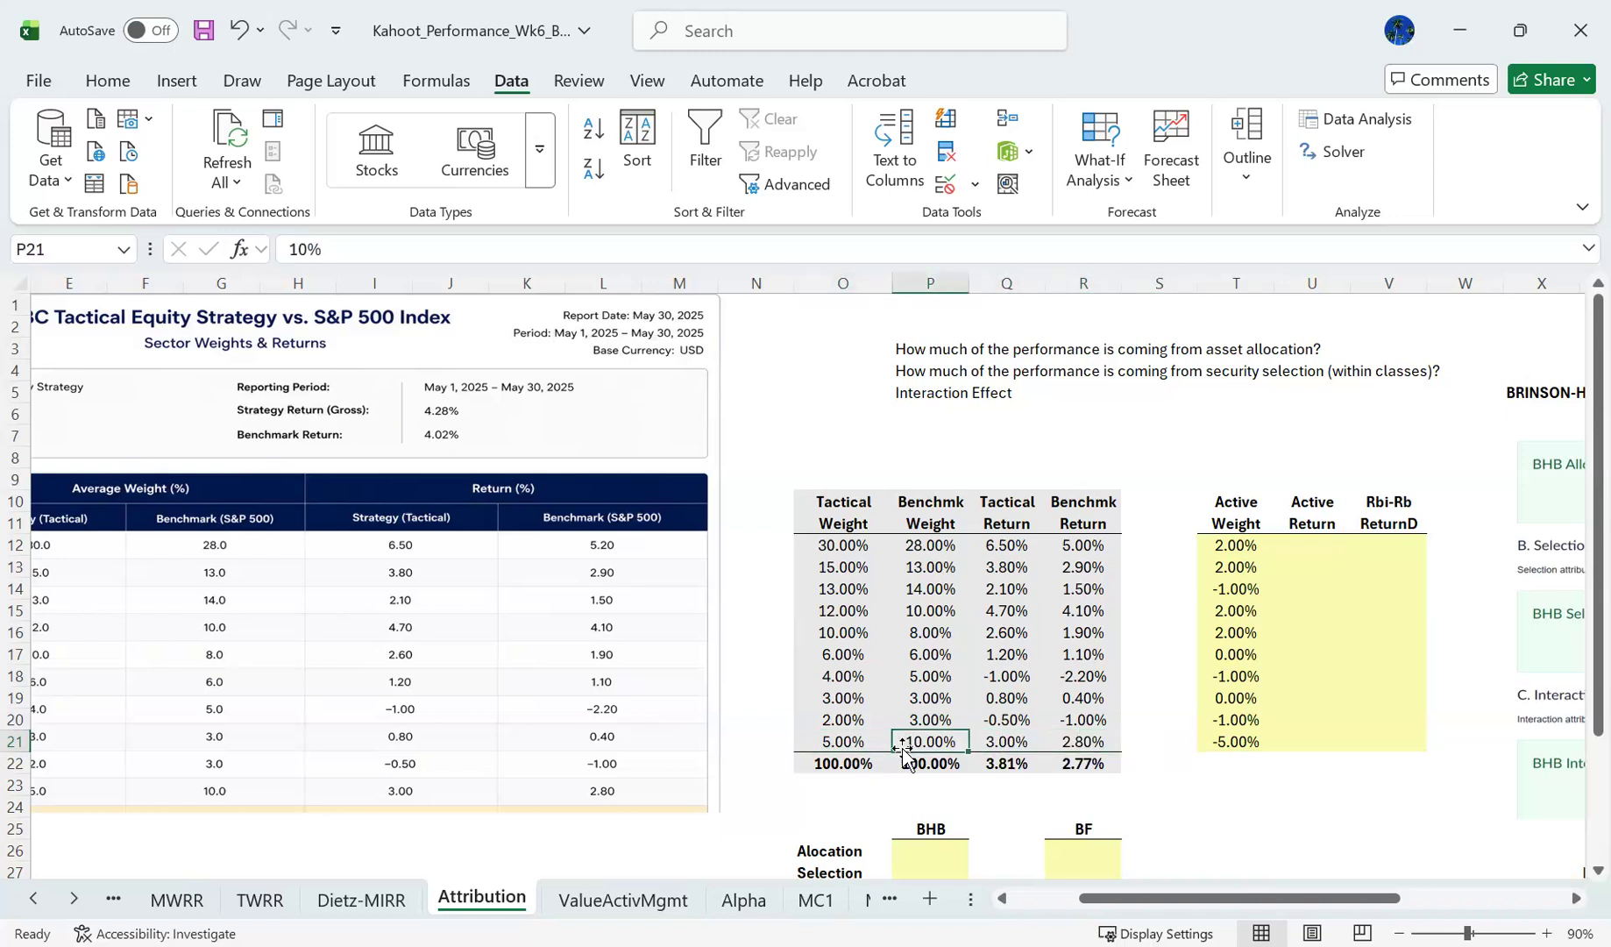
- Check the tactical weights in O12:O20 and the whole active weight column T12:T21 by selecting each range
{"action": "key", "text": "Up"}
{"action": "key", "text": "Left"}
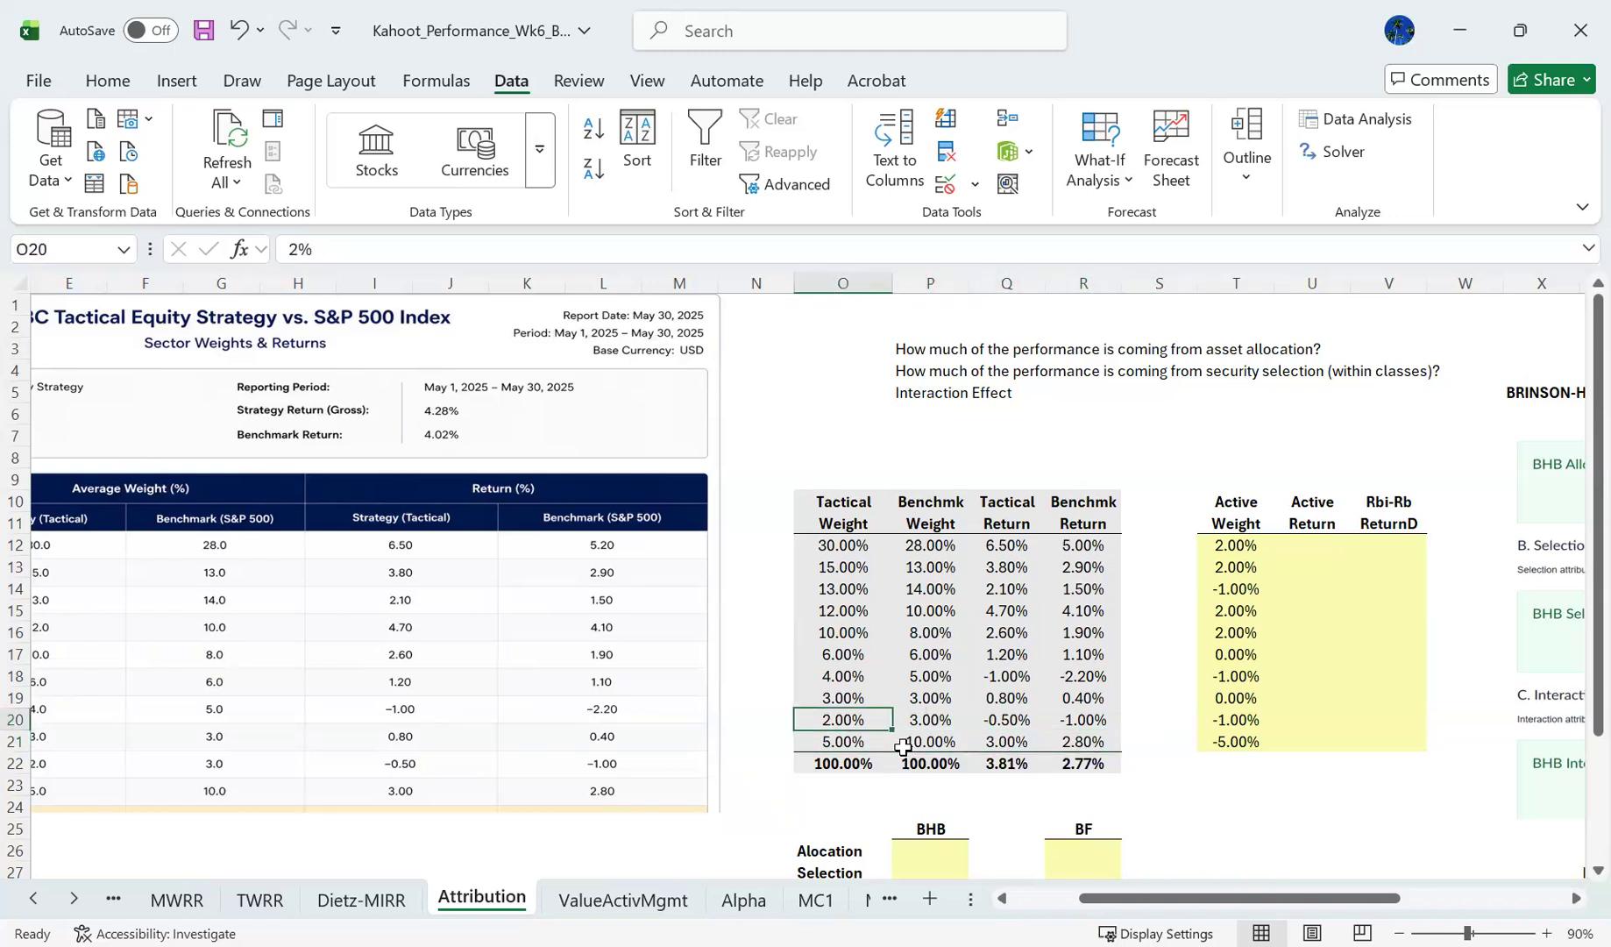
{"action": "key", "text": "shift+Up"}
{"action": "key", "text": "shift+Up"}
{"action": "key", "text": "shift+Up"}
{"action": "key", "text": "shift+Up"}
{"action": "key", "text": "shift+Up"}
{"action": "key", "text": "shift+Up"}
{"action": "key", "text": "shift+Up"}
{"action": "key", "text": "shift+Up"}
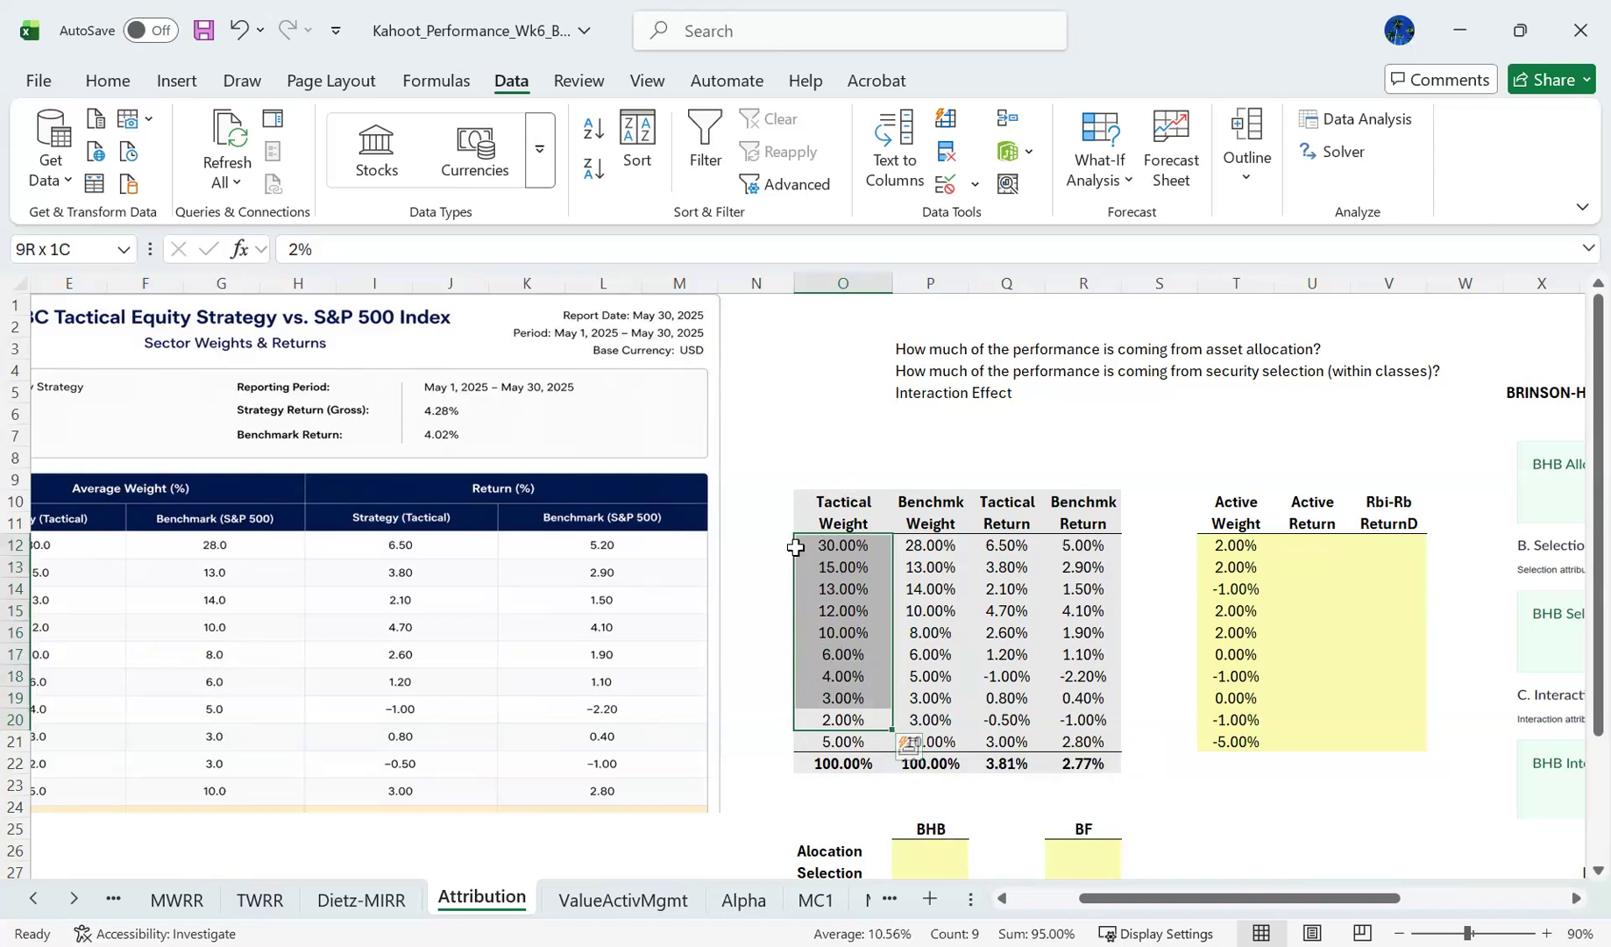
{"action": "left_click", "coordinate": [1322, 547]}
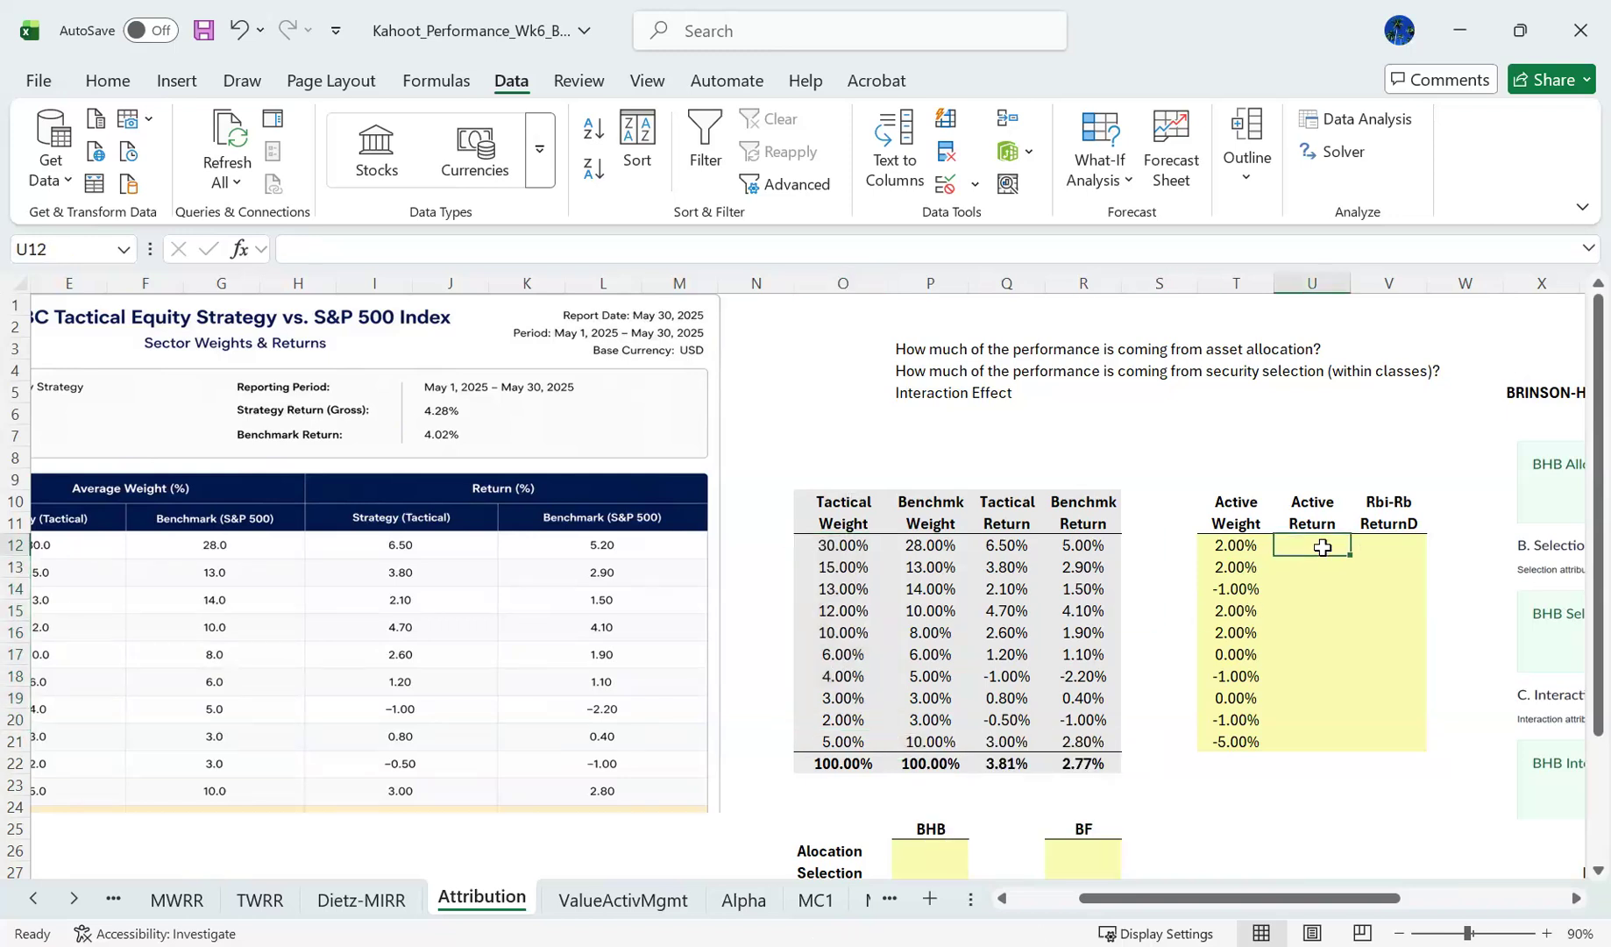
{"action": "left_click_drag", "start_coordinate": [1236, 545], "coordinate": [1236, 741]}
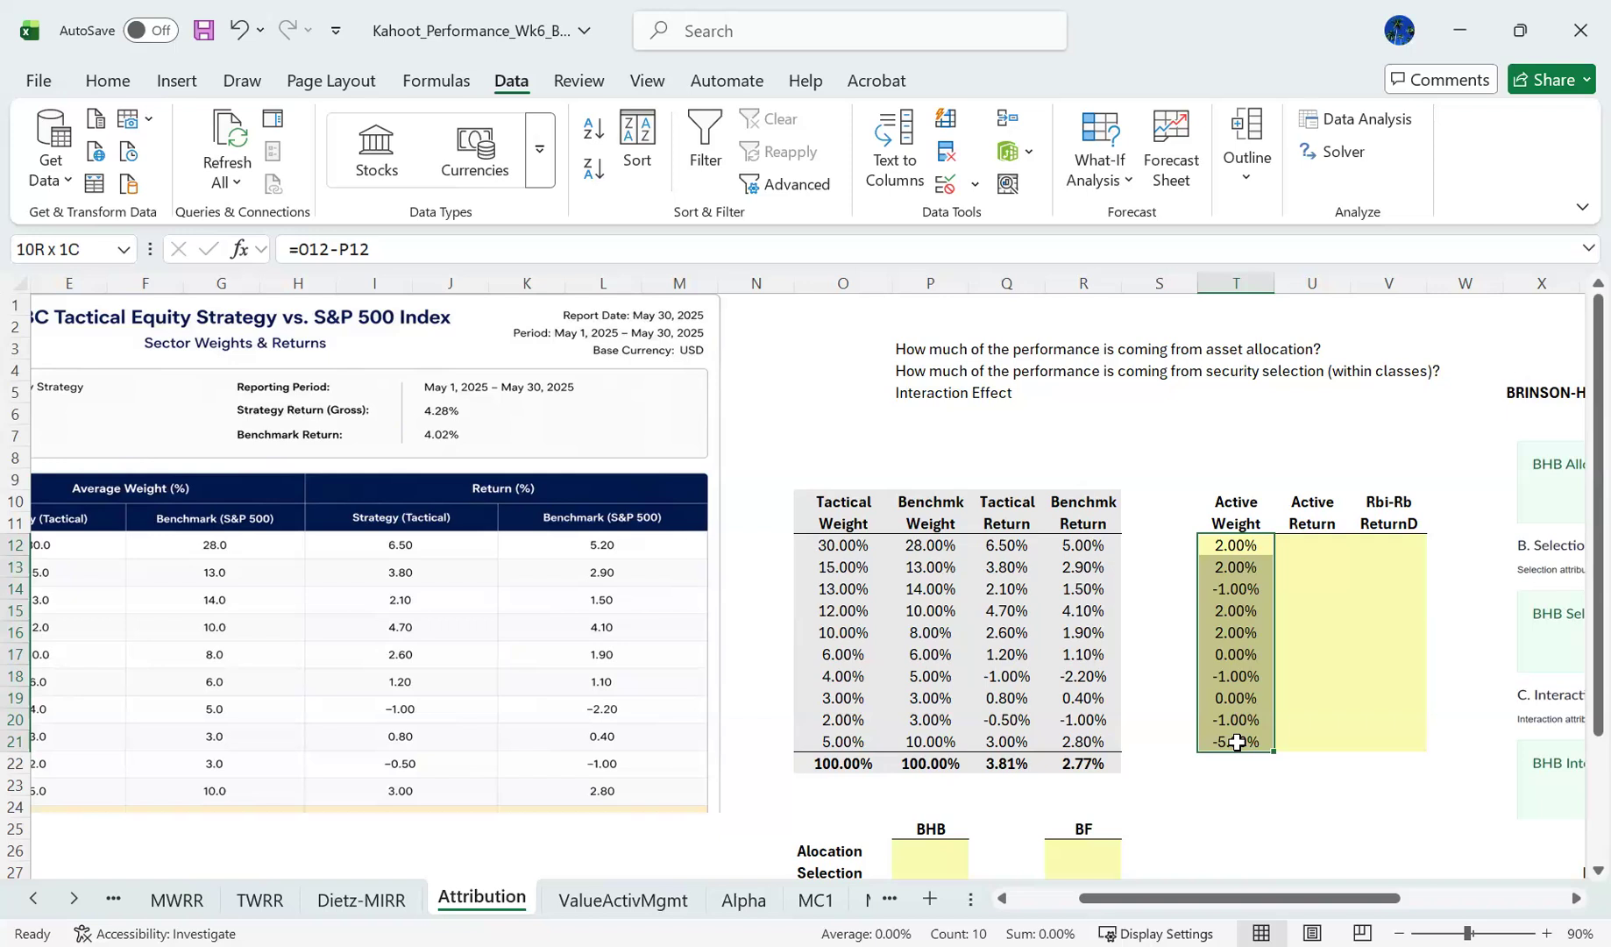
{"action": "left_click_drag", "start_coordinate": [1236, 742], "coordinate": [1237, 742]}
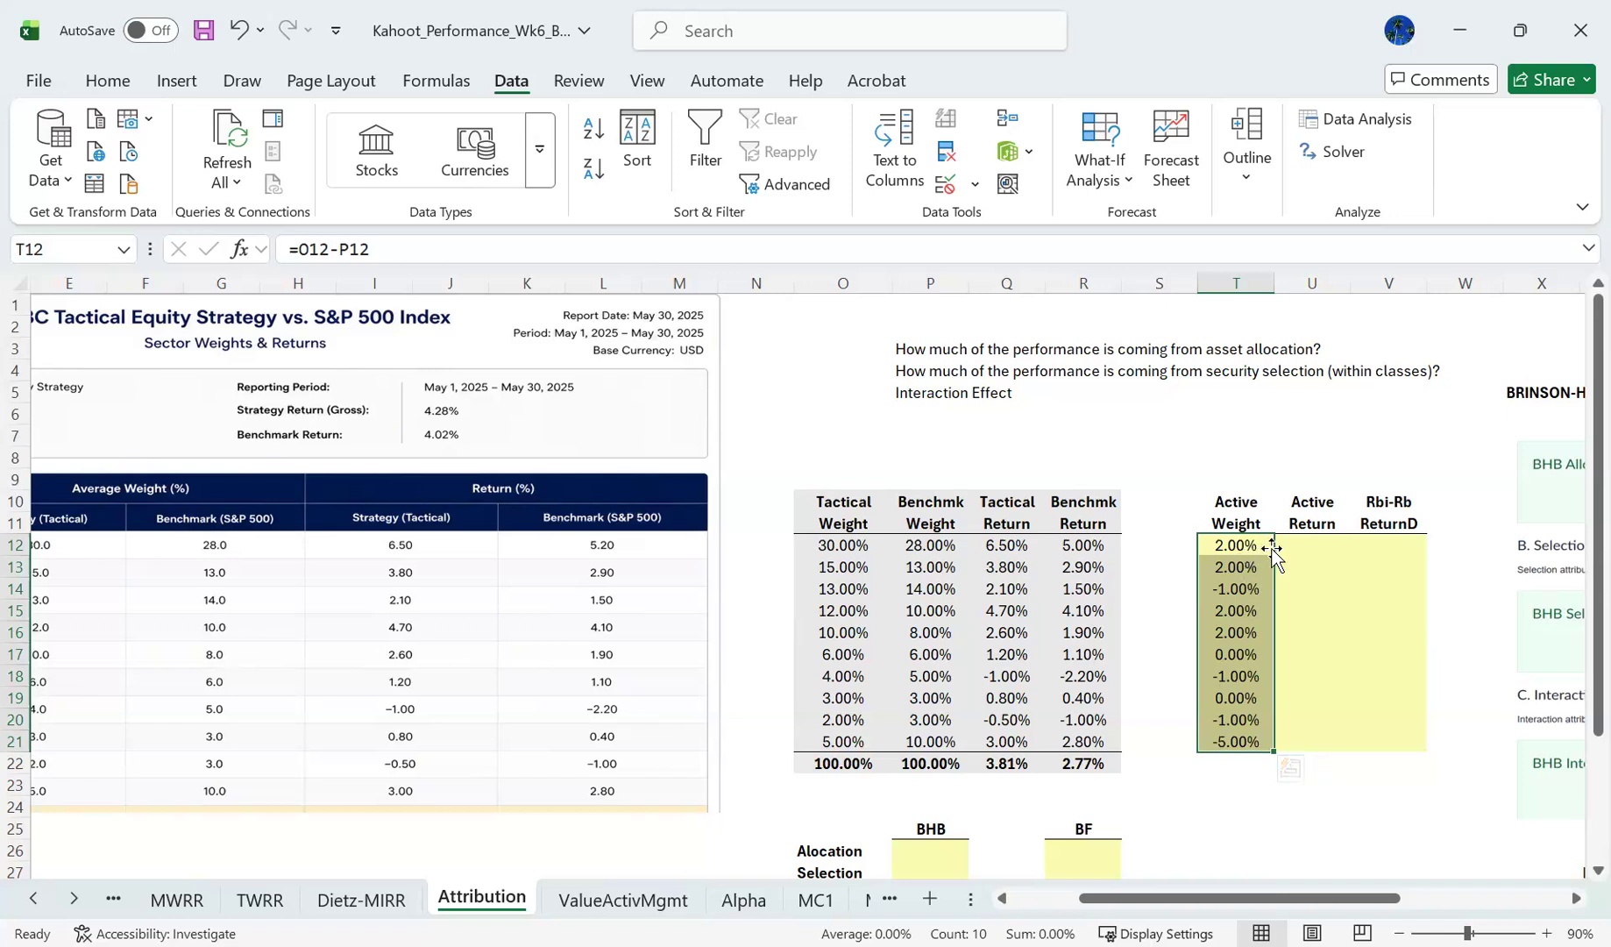
- Calculate the first sector's active return in U12 as tactical return minus benchmark return, using =Q12-R12
{"action": "left_click", "coordinate": [1319, 539]}
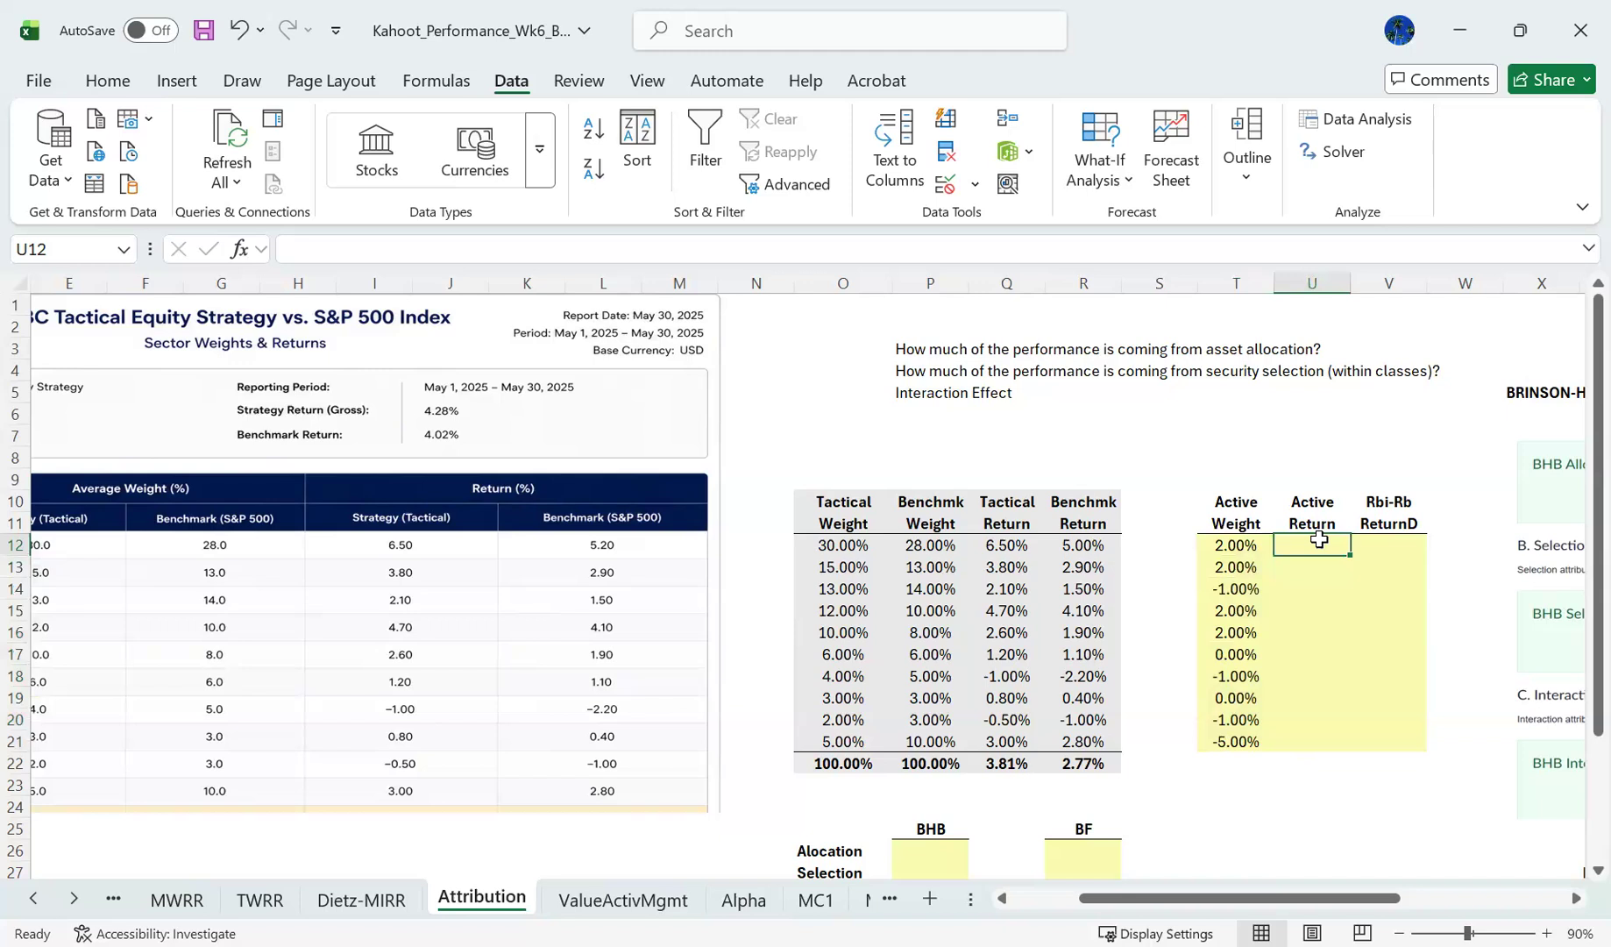
{"action": "type", "text": "="}
{"action": "key", "text": "Left"}
{"action": "key", "text": "Left"}
{"action": "key", "text": "Left"}
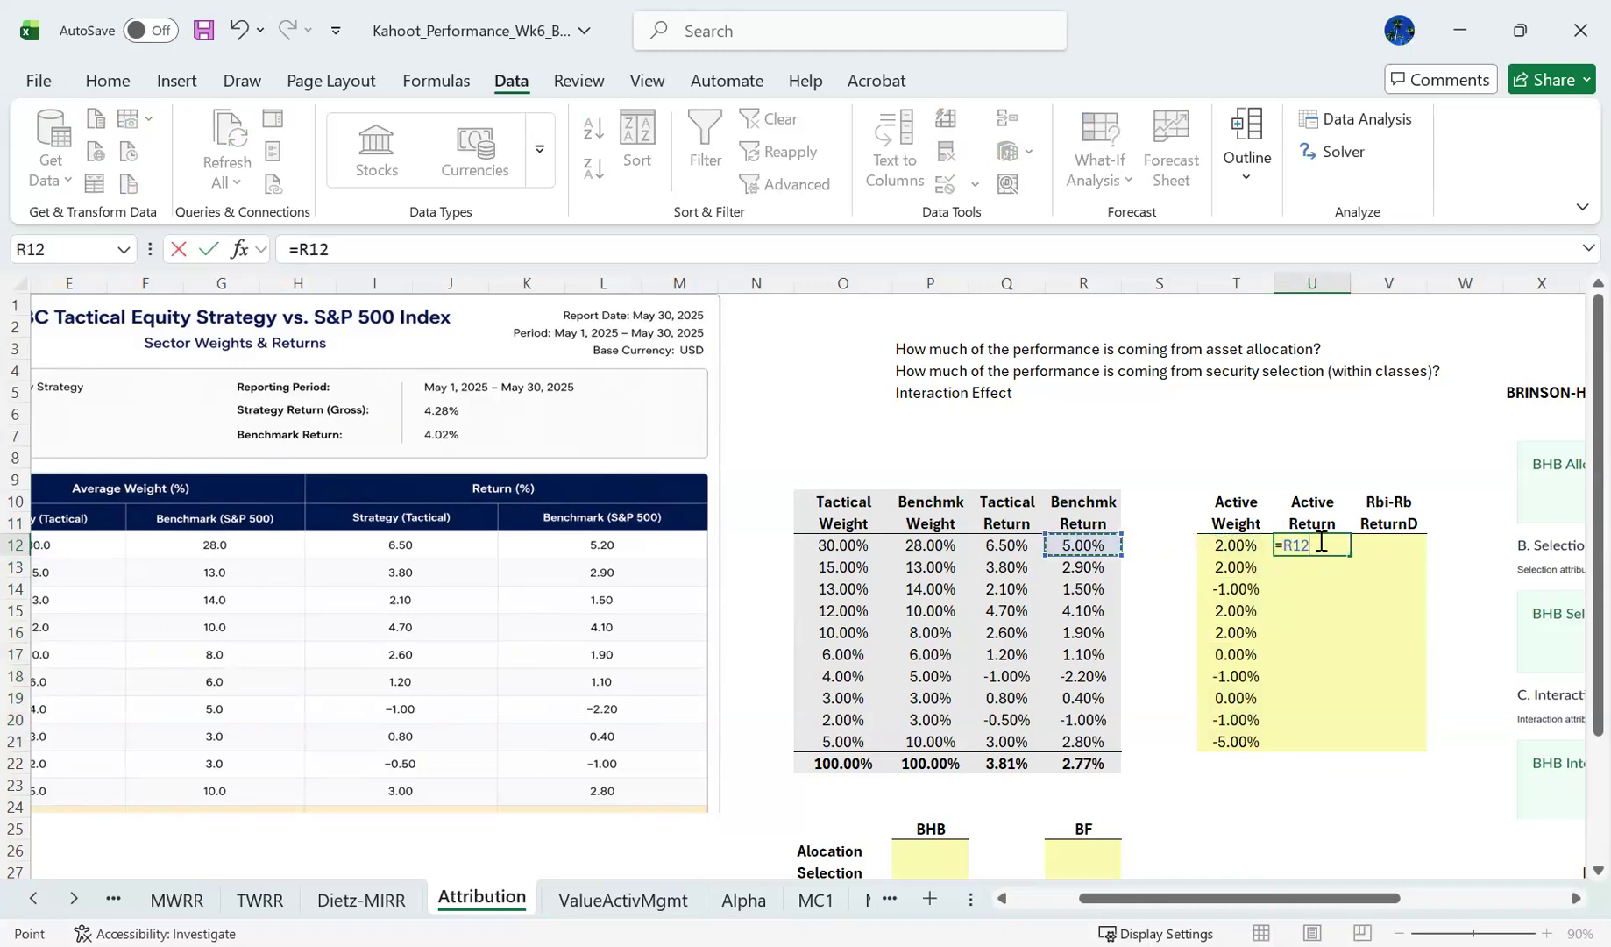
{"action": "key", "text": "Left"}
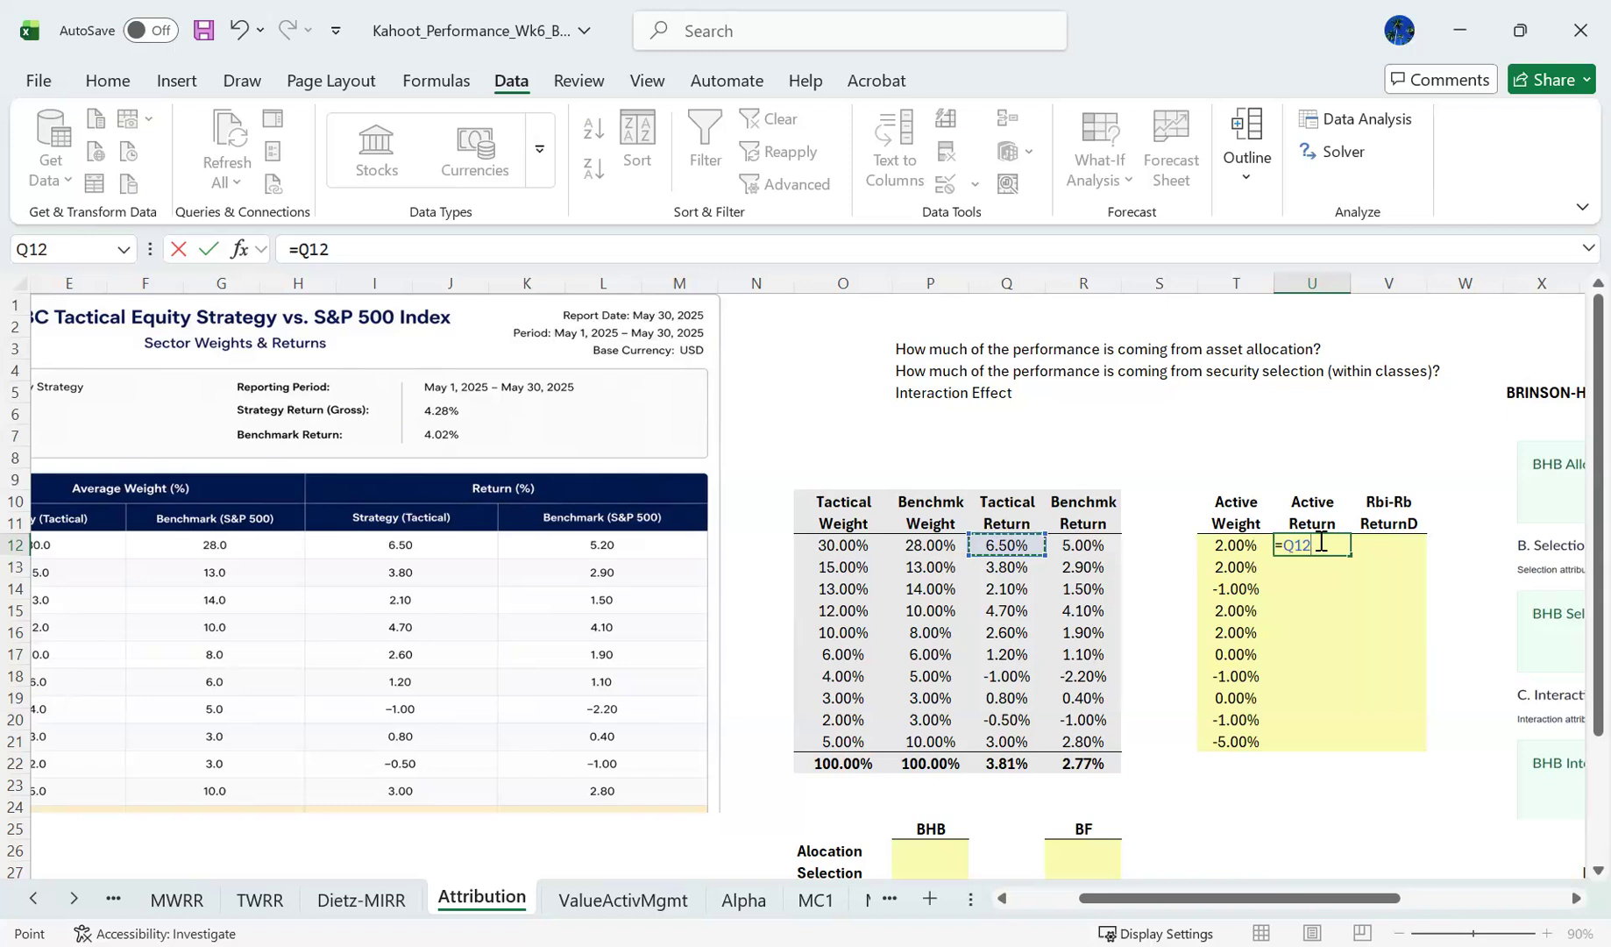
{"action": "type", "text": "-"}
{"action": "key", "text": "Left"}
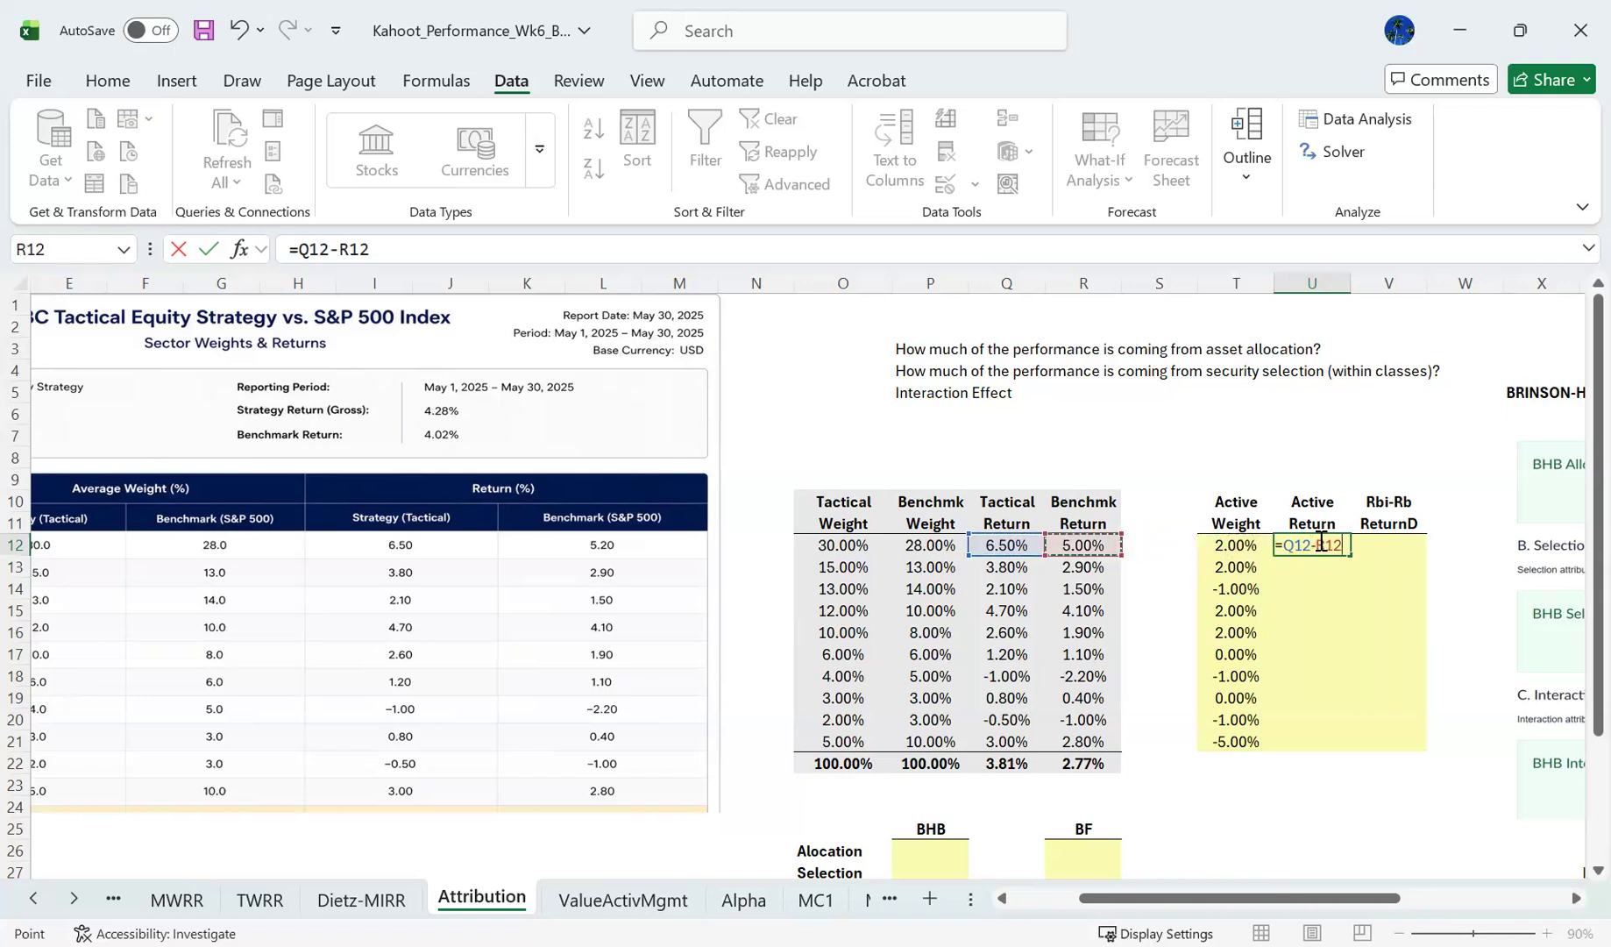
{"action": "key", "text": "Return"}
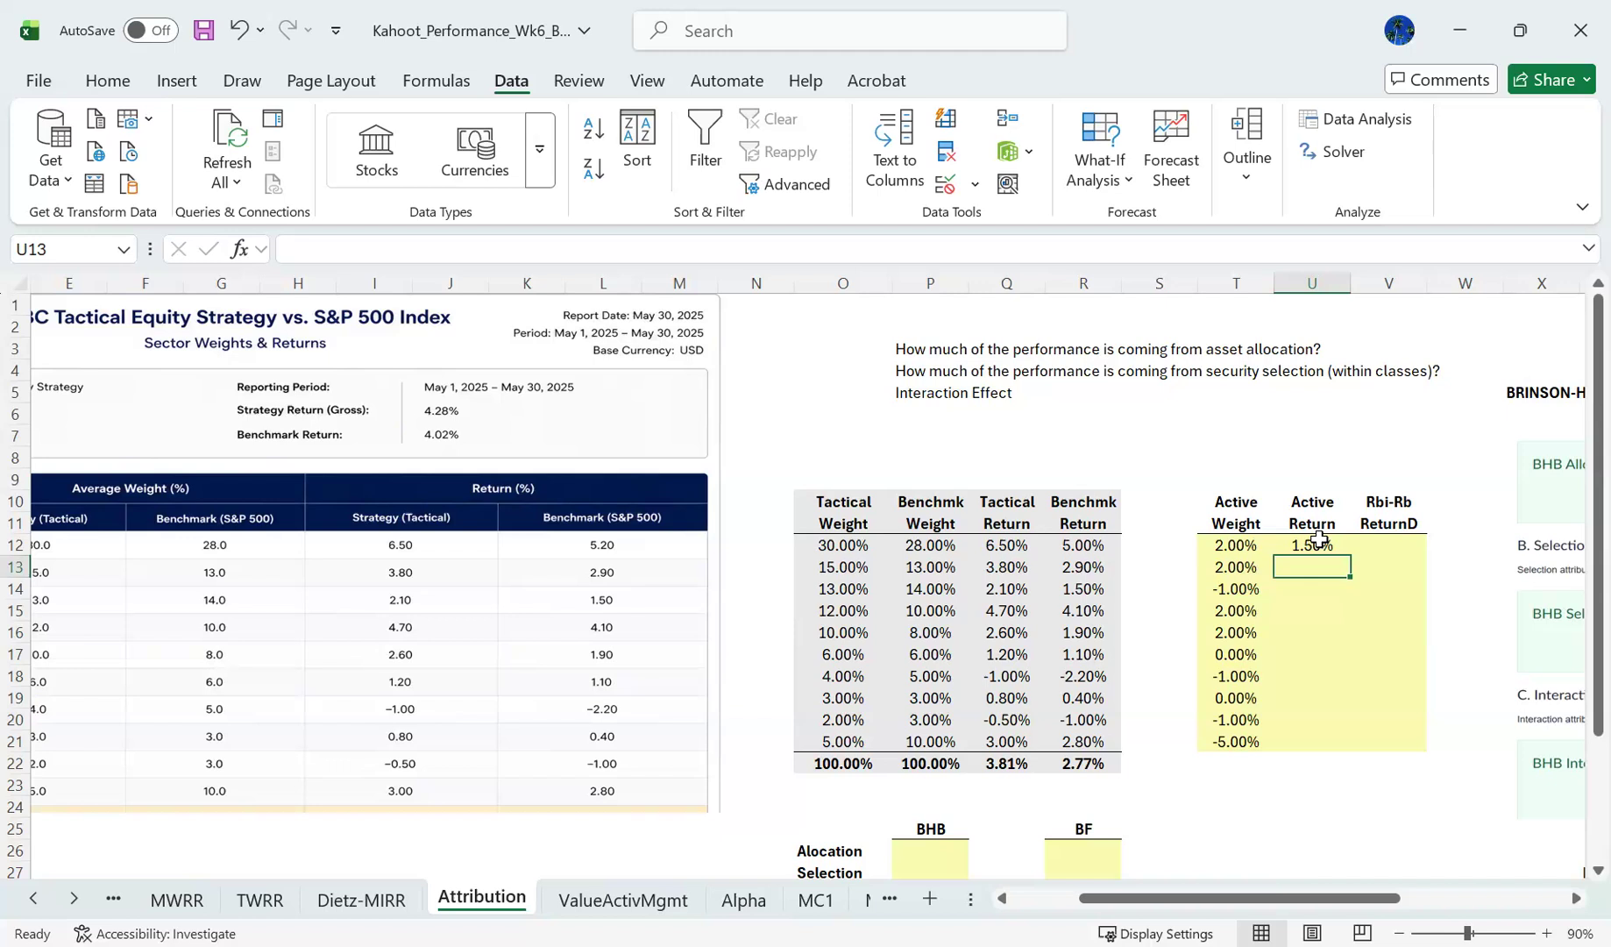
- Fill the active return formula from U12 down through U21 for all the remaining sectors
{"action": "left_click", "coordinate": [1319, 539]}
{"action": "key", "text": "shift+Down"}
{"action": "key", "text": "shift+Down"}
{"action": "key", "text": "shift+Down"}
{"action": "key", "text": "shift+Down"}
{"action": "key", "text": "shift+Down"}
{"action": "key", "text": "shift+Down"}
{"action": "key", "text": "shift+Down"}
{"action": "key", "text": "shift+Down"}
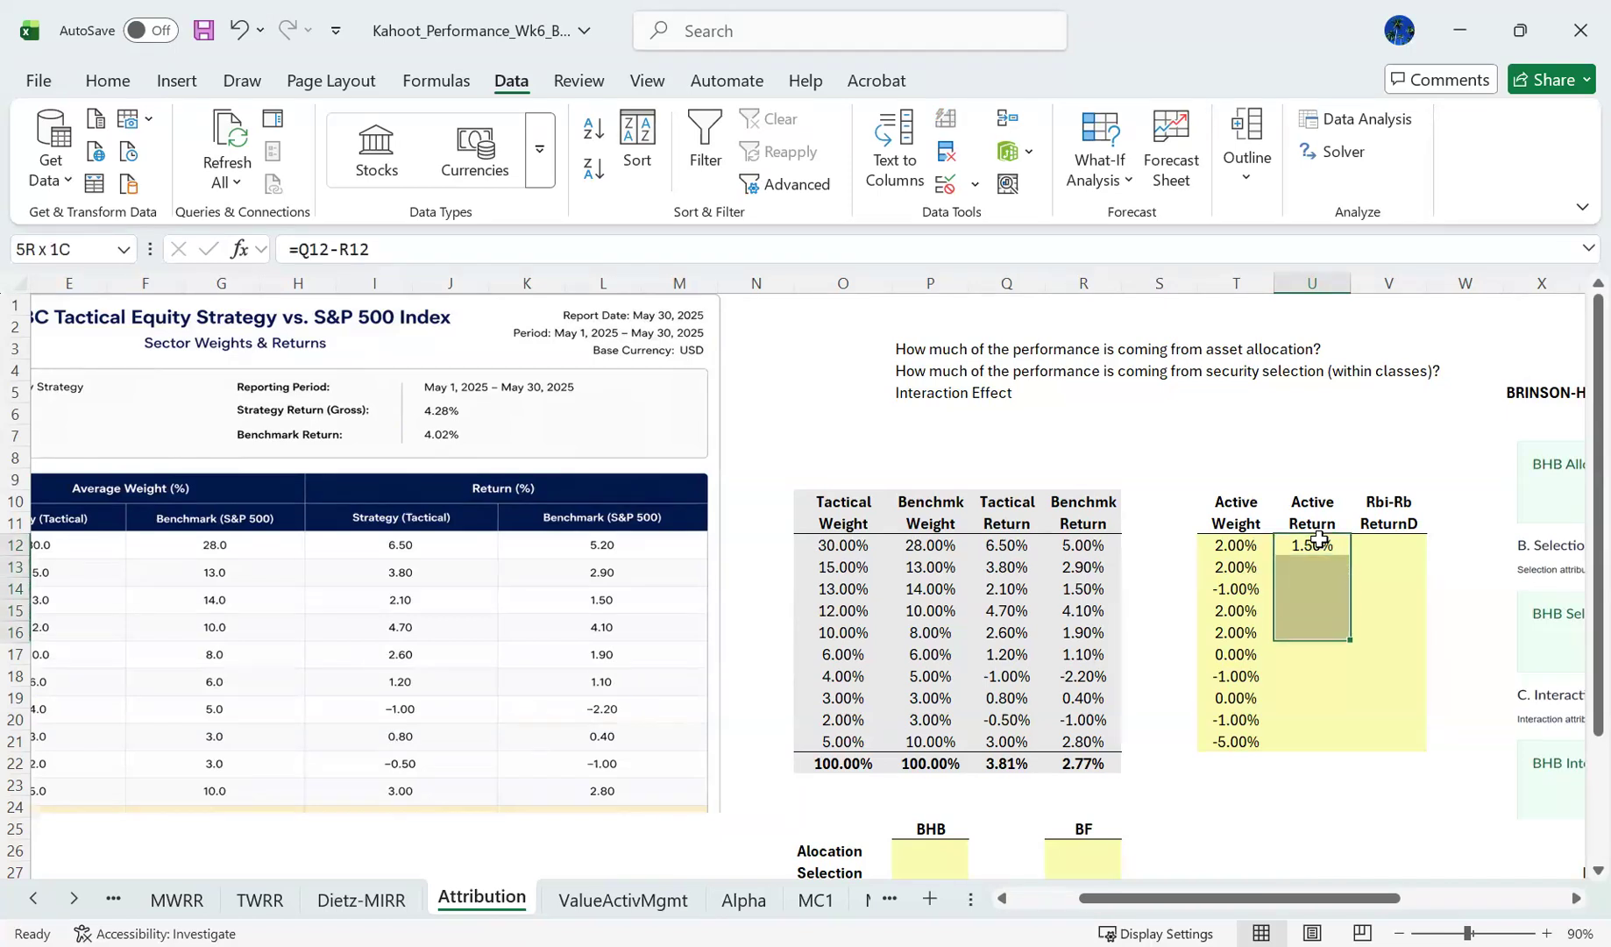
{"action": "key", "text": "shift+Down"}
{"action": "key", "text": "ctrl+d"}
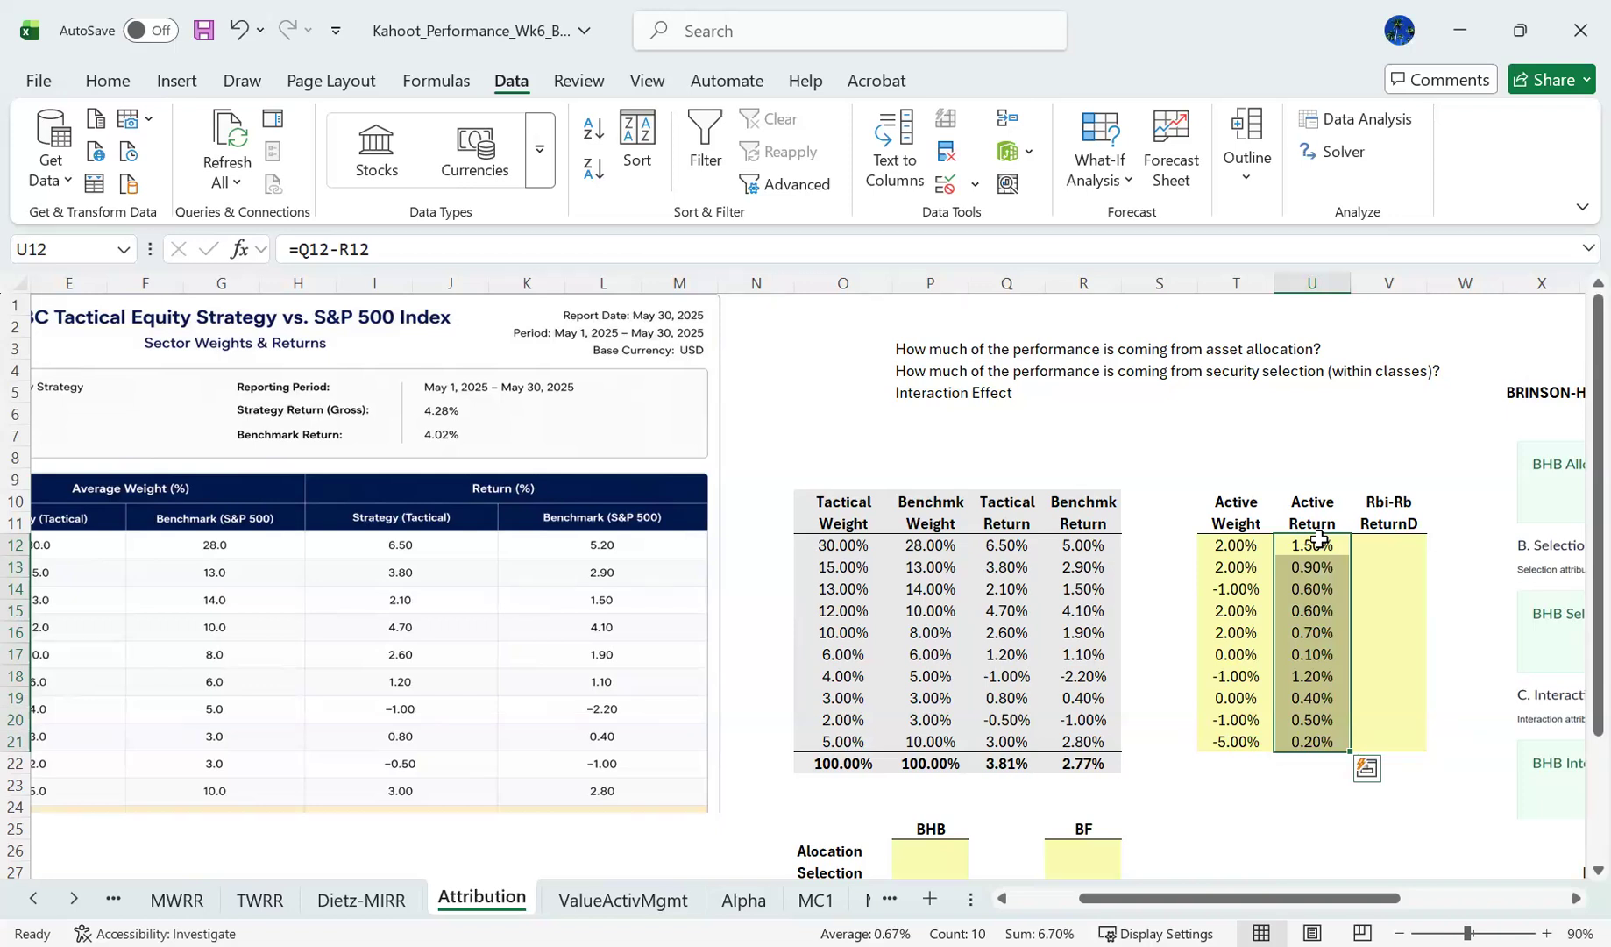
- Review the active returns in U13:U16 against the tactical and benchmark returns in rows 15 and 16
{"action": "key", "text": "Down"}
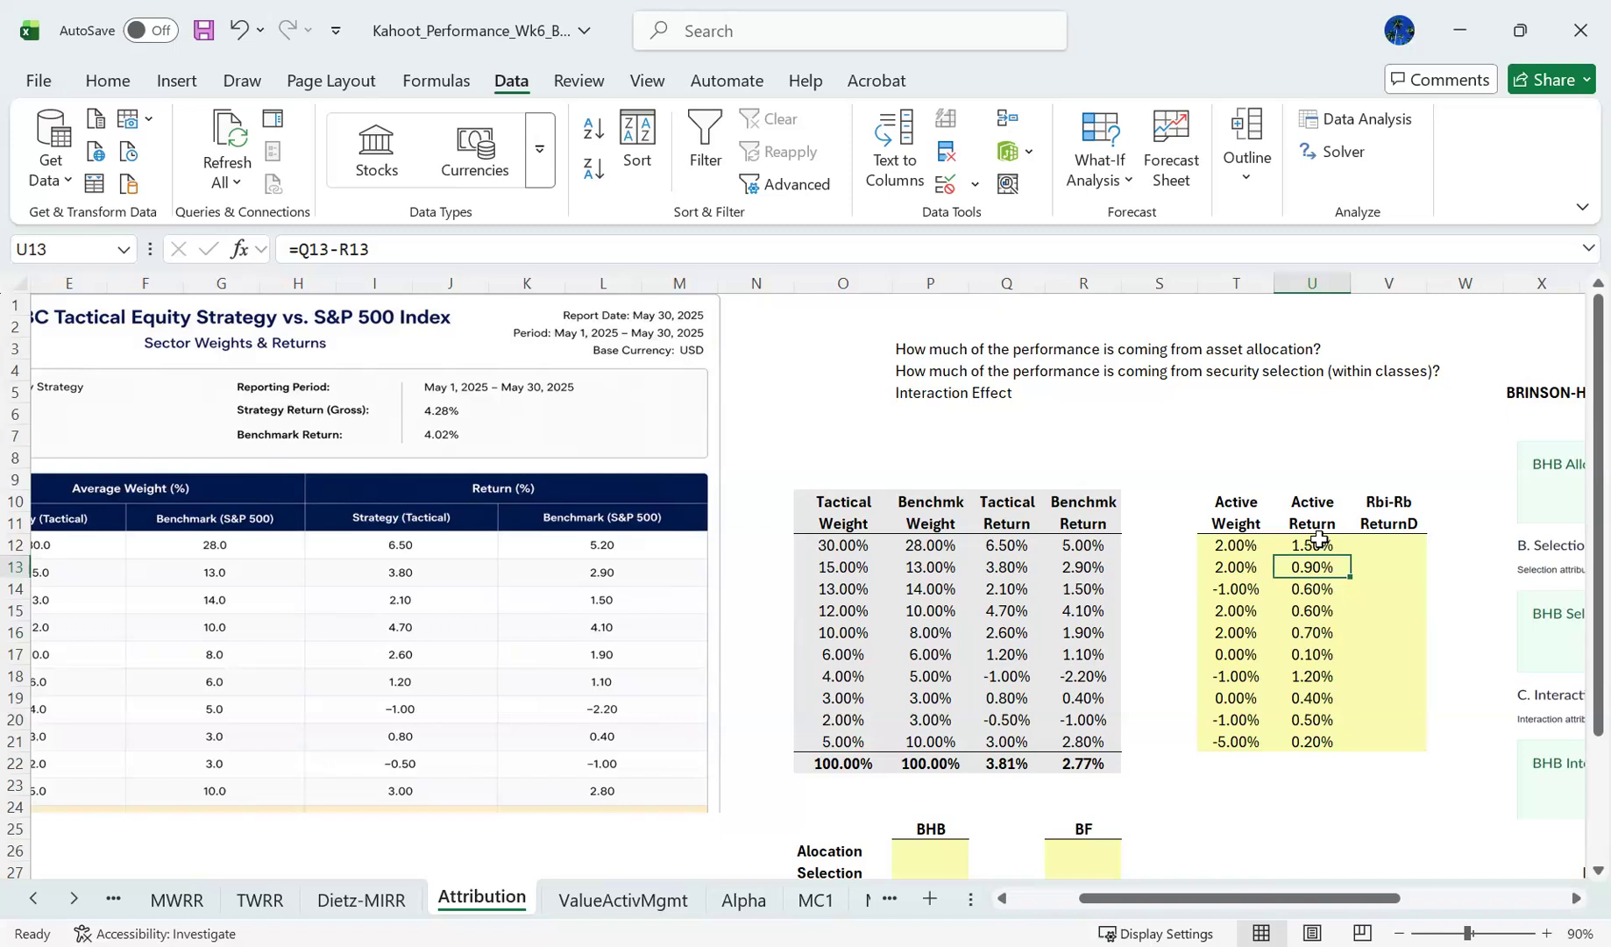
{"action": "key", "text": "Down"}
{"action": "key", "text": "Down"}
{"action": "key", "text": "Down"}
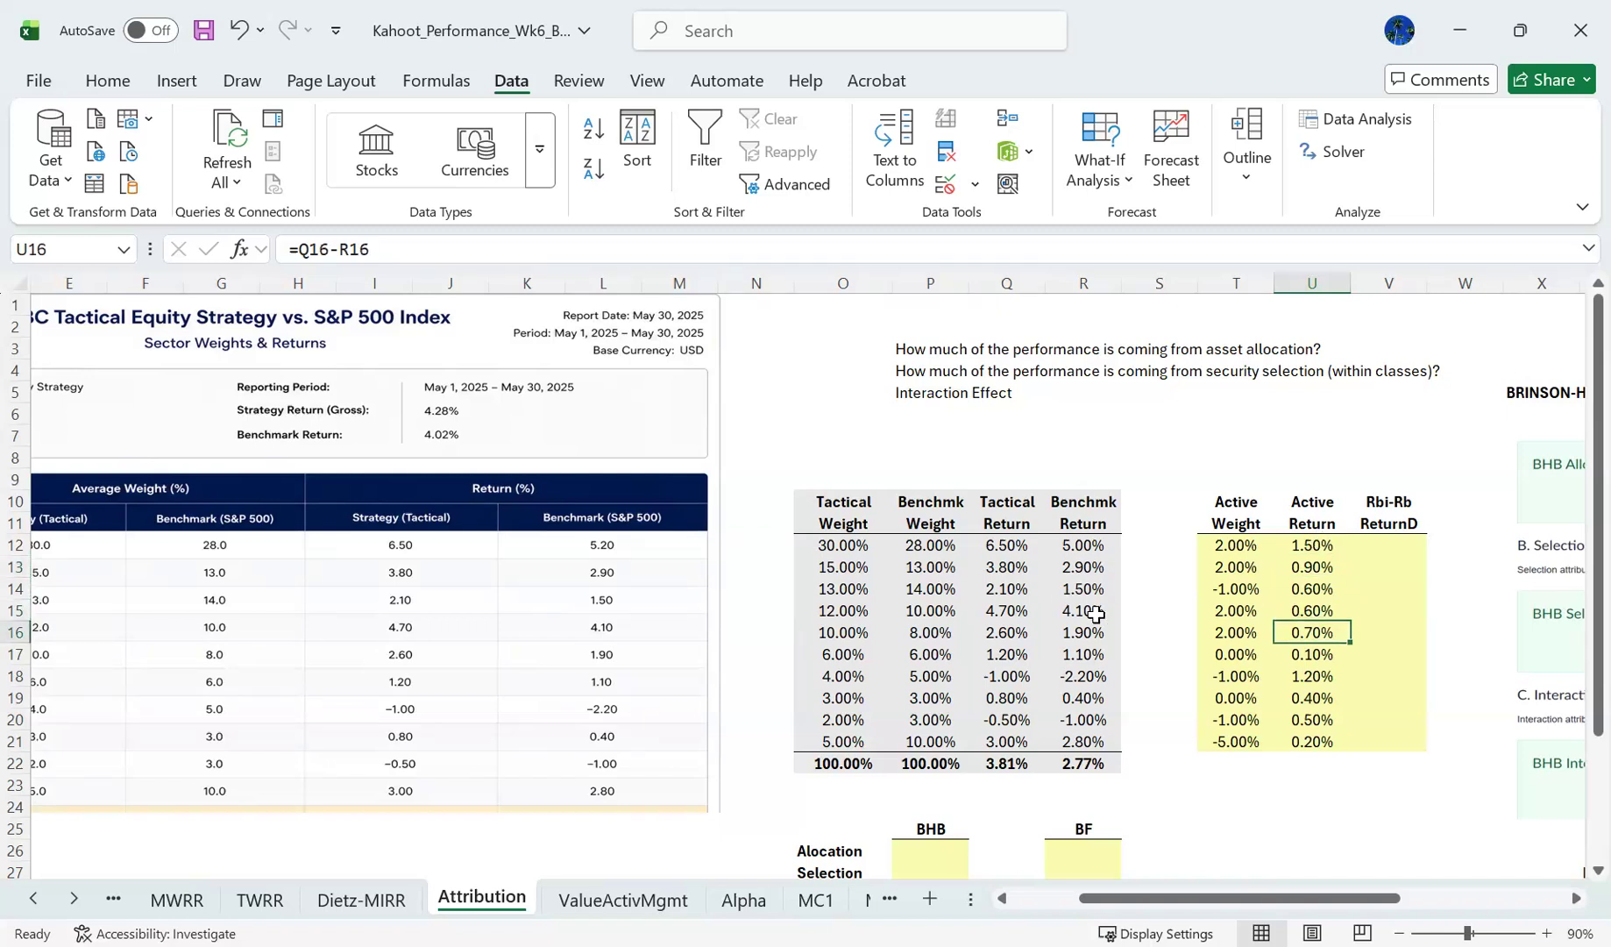
{"action": "left_click", "coordinate": [1006, 612]}
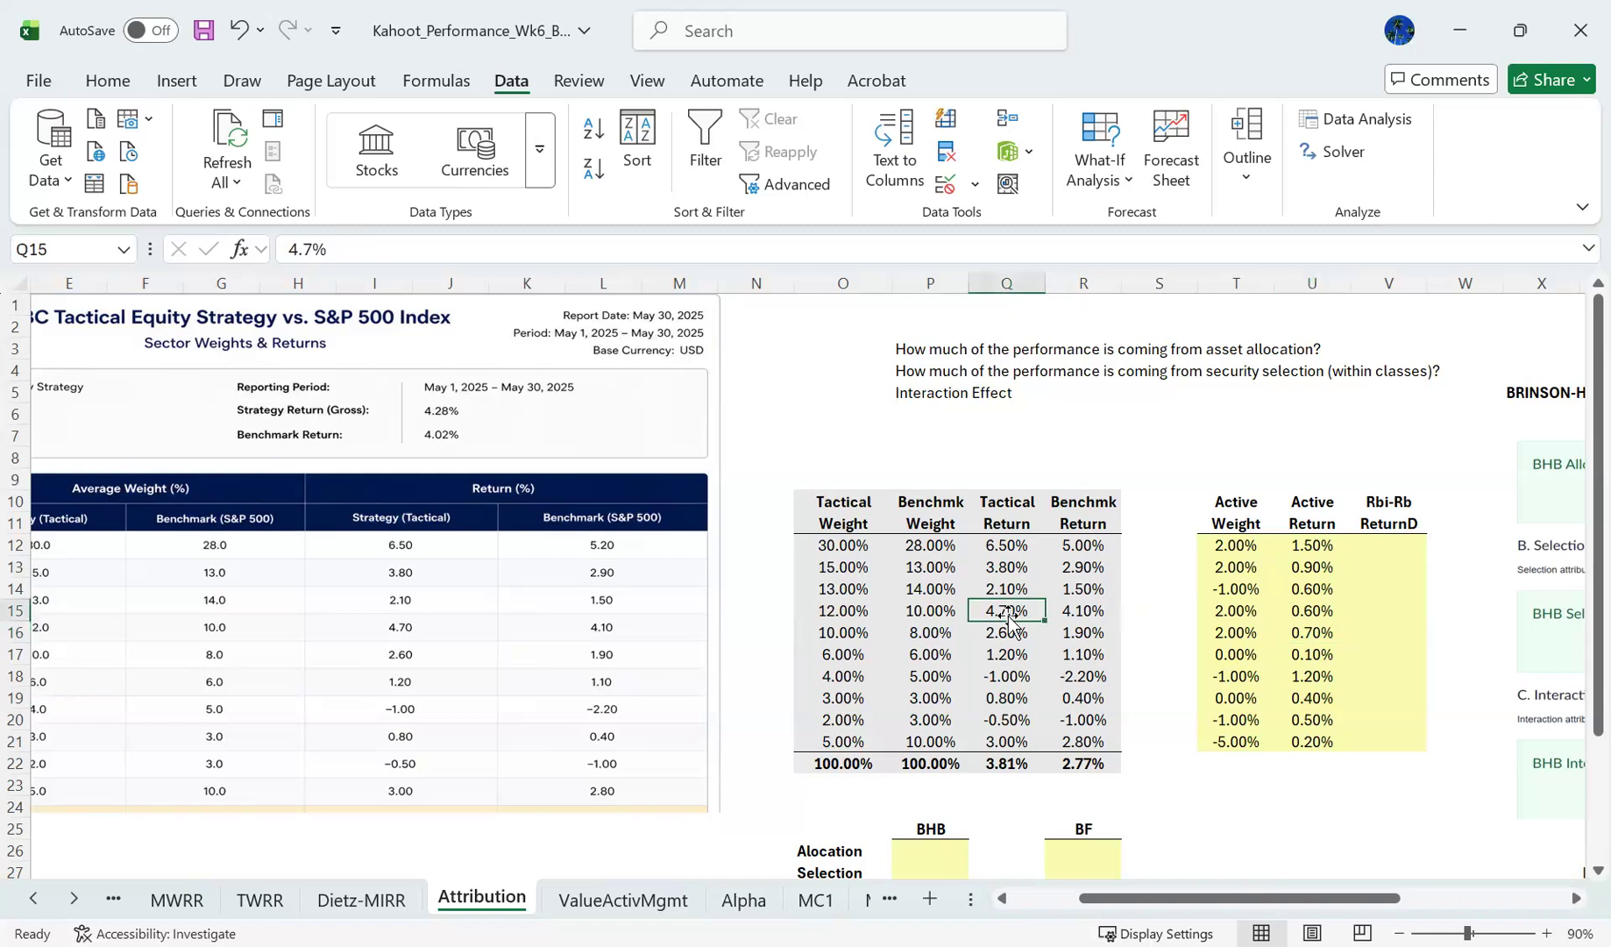
{"action": "key", "text": "Right"}
{"action": "key", "text": "Down"}
{"action": "key", "text": "Left"}
{"action": "key", "text": "Right"}
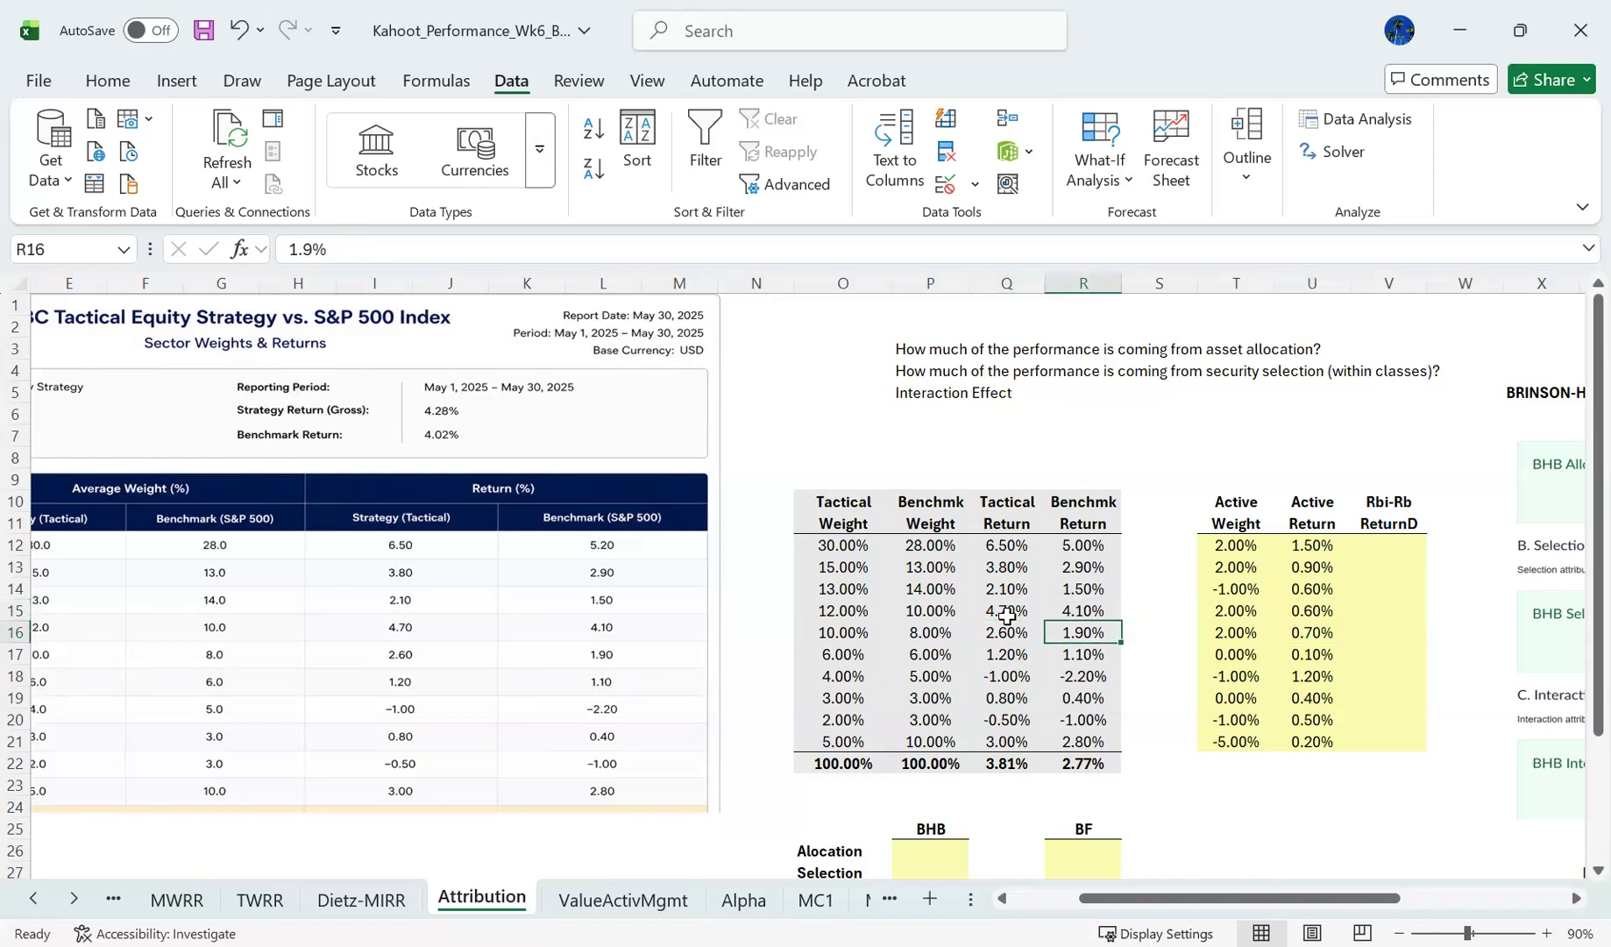
- Compare the tactical and benchmark returns in rows 17 to 21, ending at the active return in U21
{"action": "key", "text": "Down"}
{"action": "key", "text": "Left"}
{"action": "key", "text": "Down"}
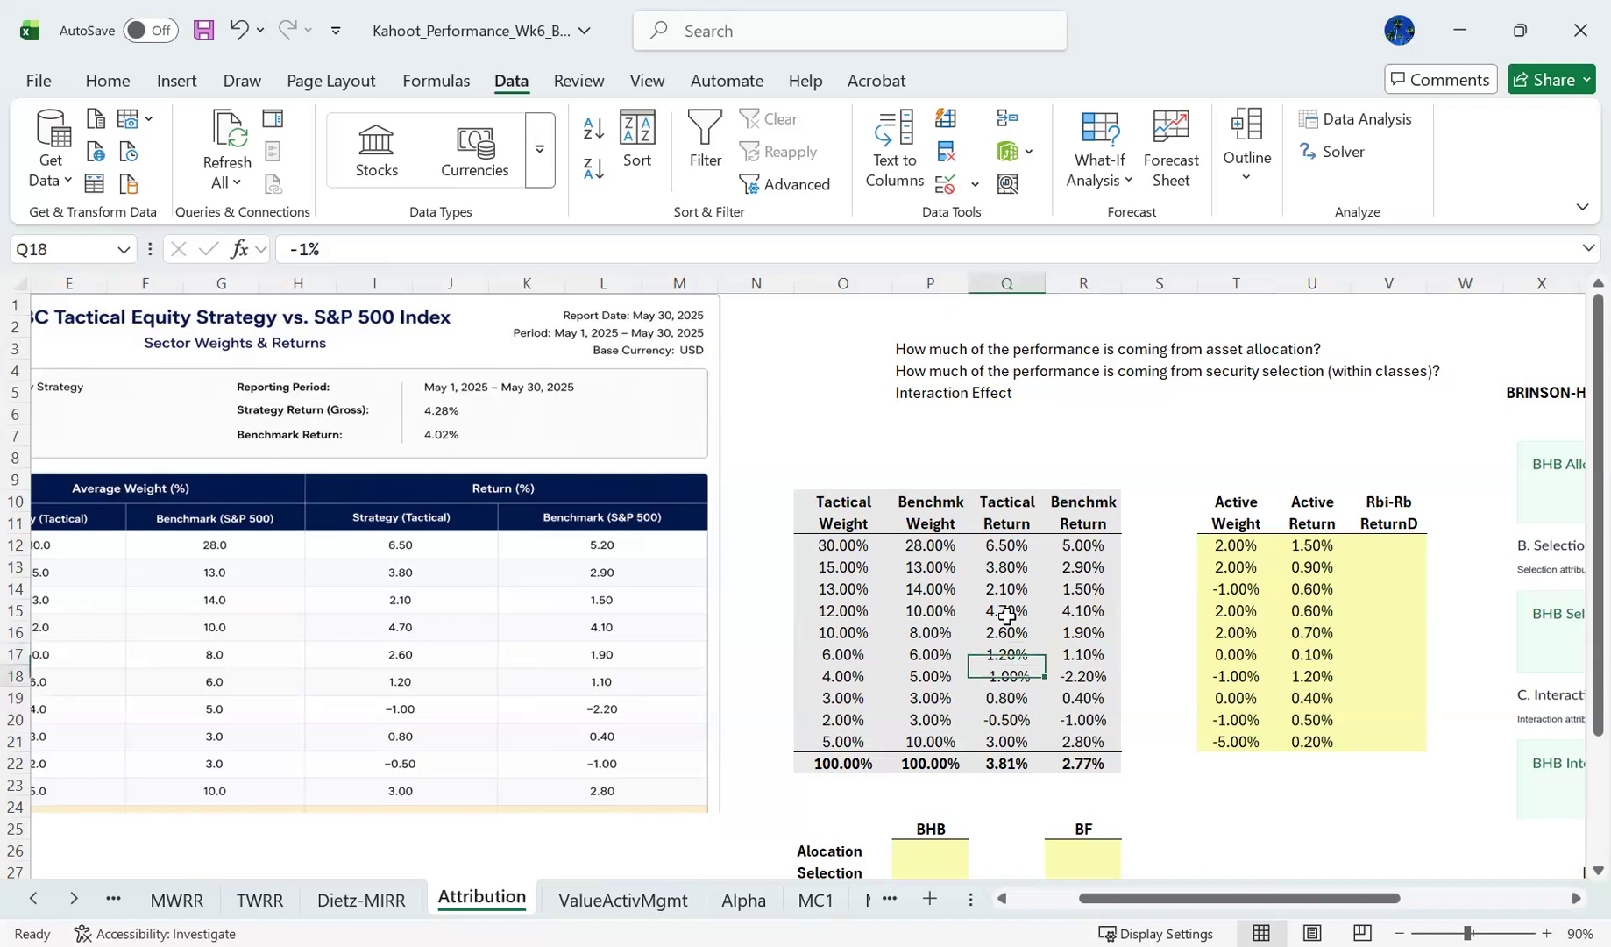
{"action": "key", "text": "Right"}
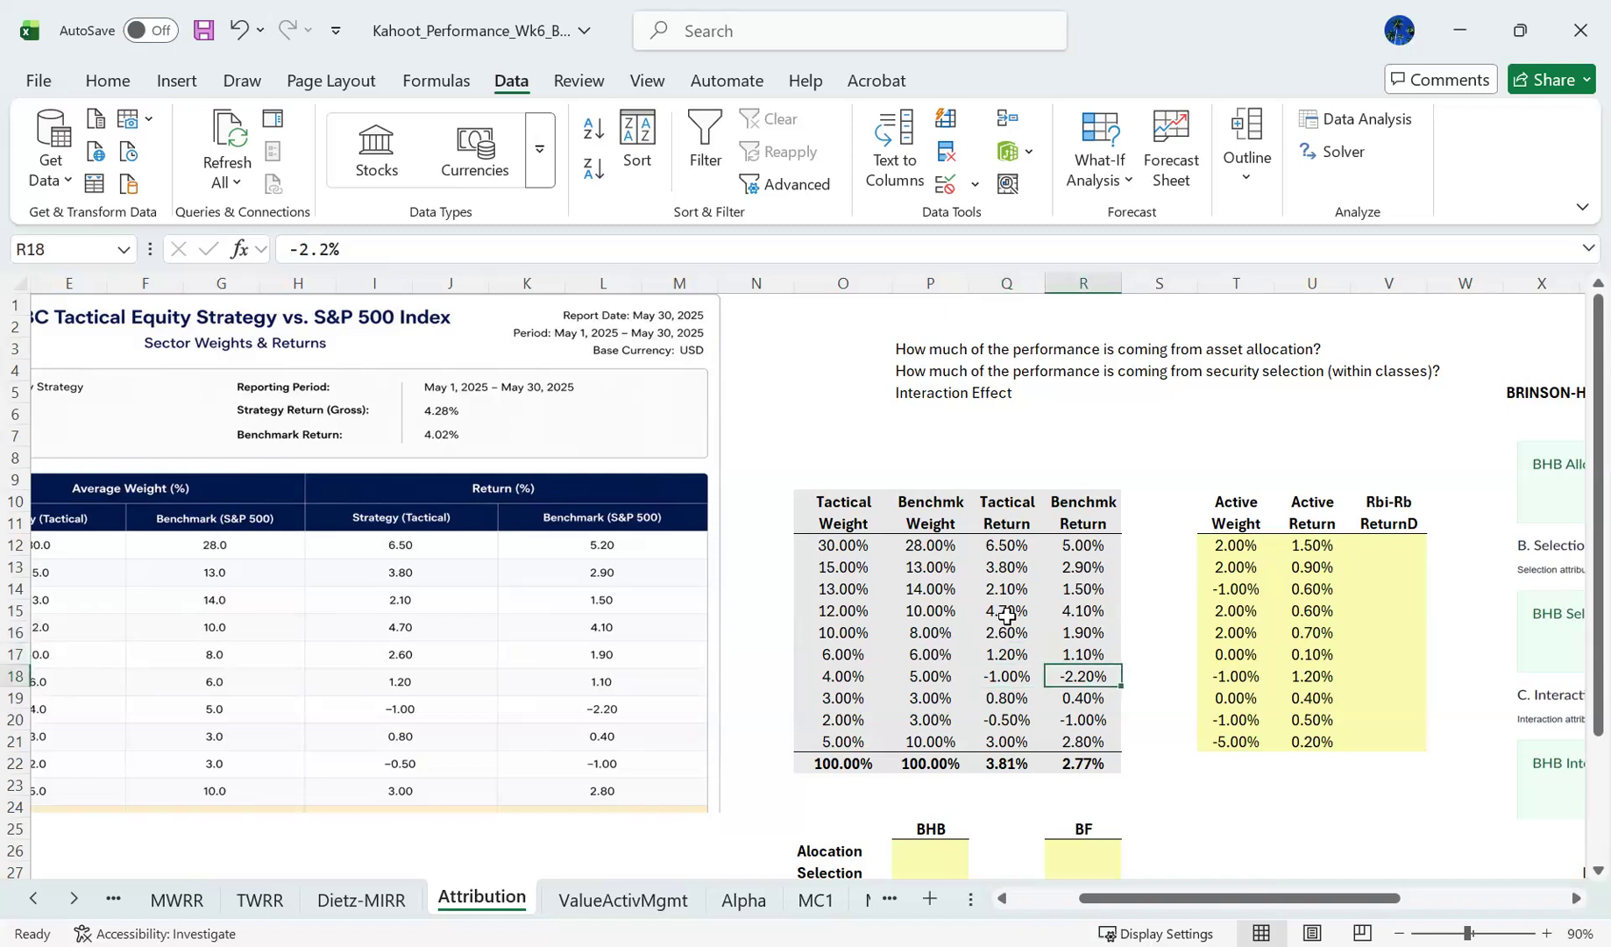
{"action": "key", "text": "Down"}
{"action": "key", "text": "Down"}
{"action": "key", "text": "Left"}
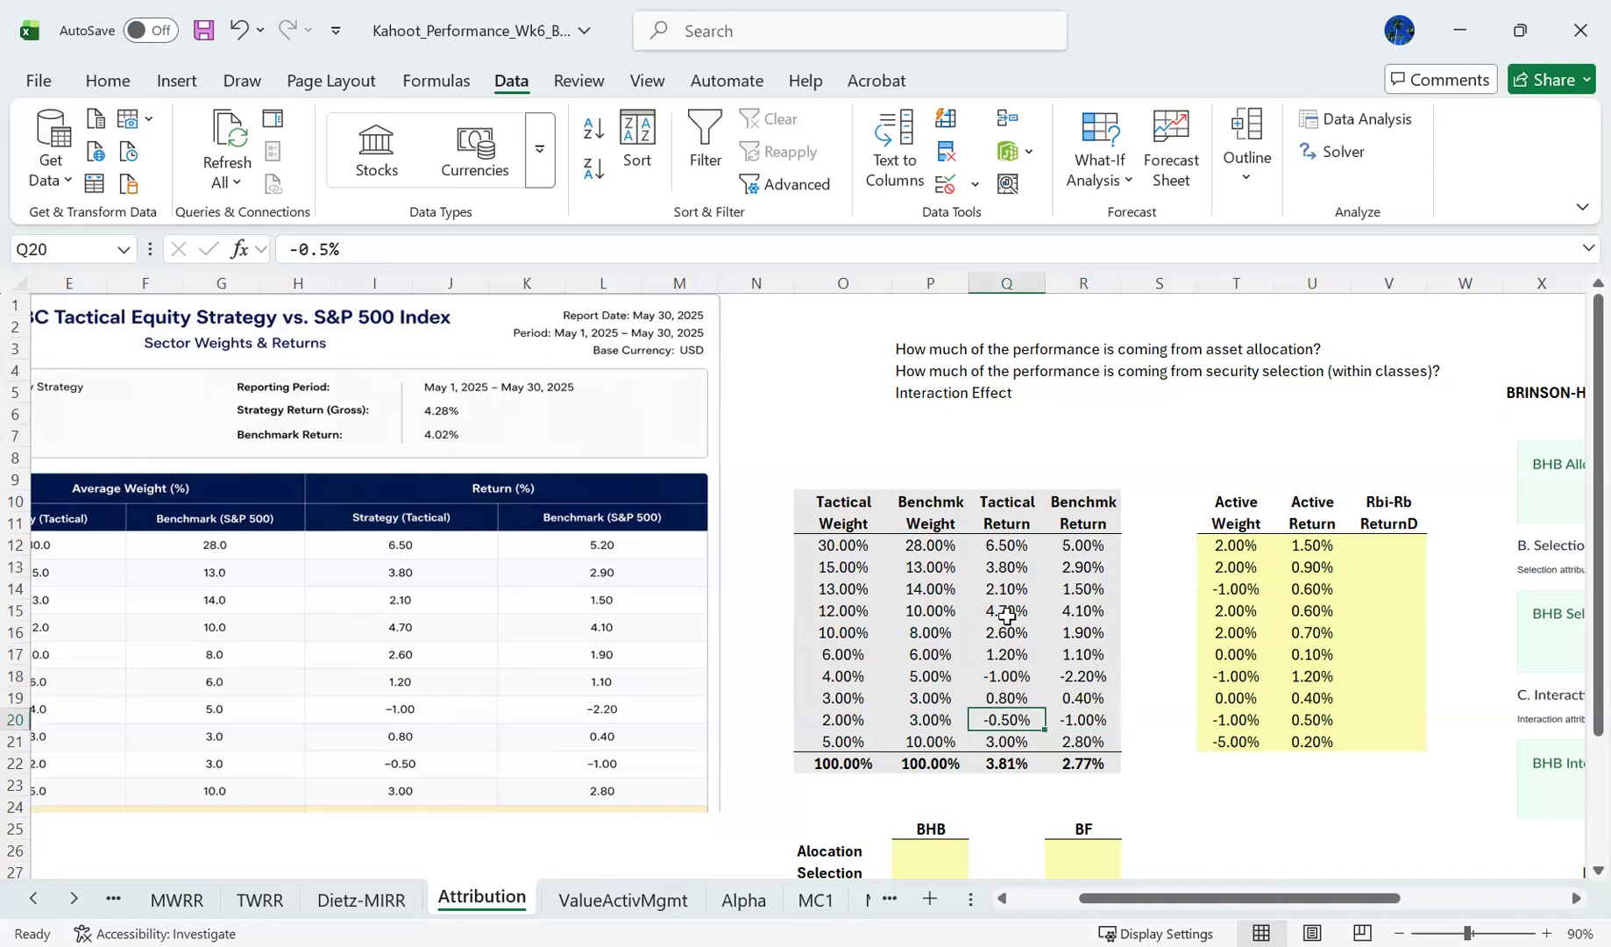
{"action": "key", "text": "Right"}
{"action": "key", "text": "Down"}
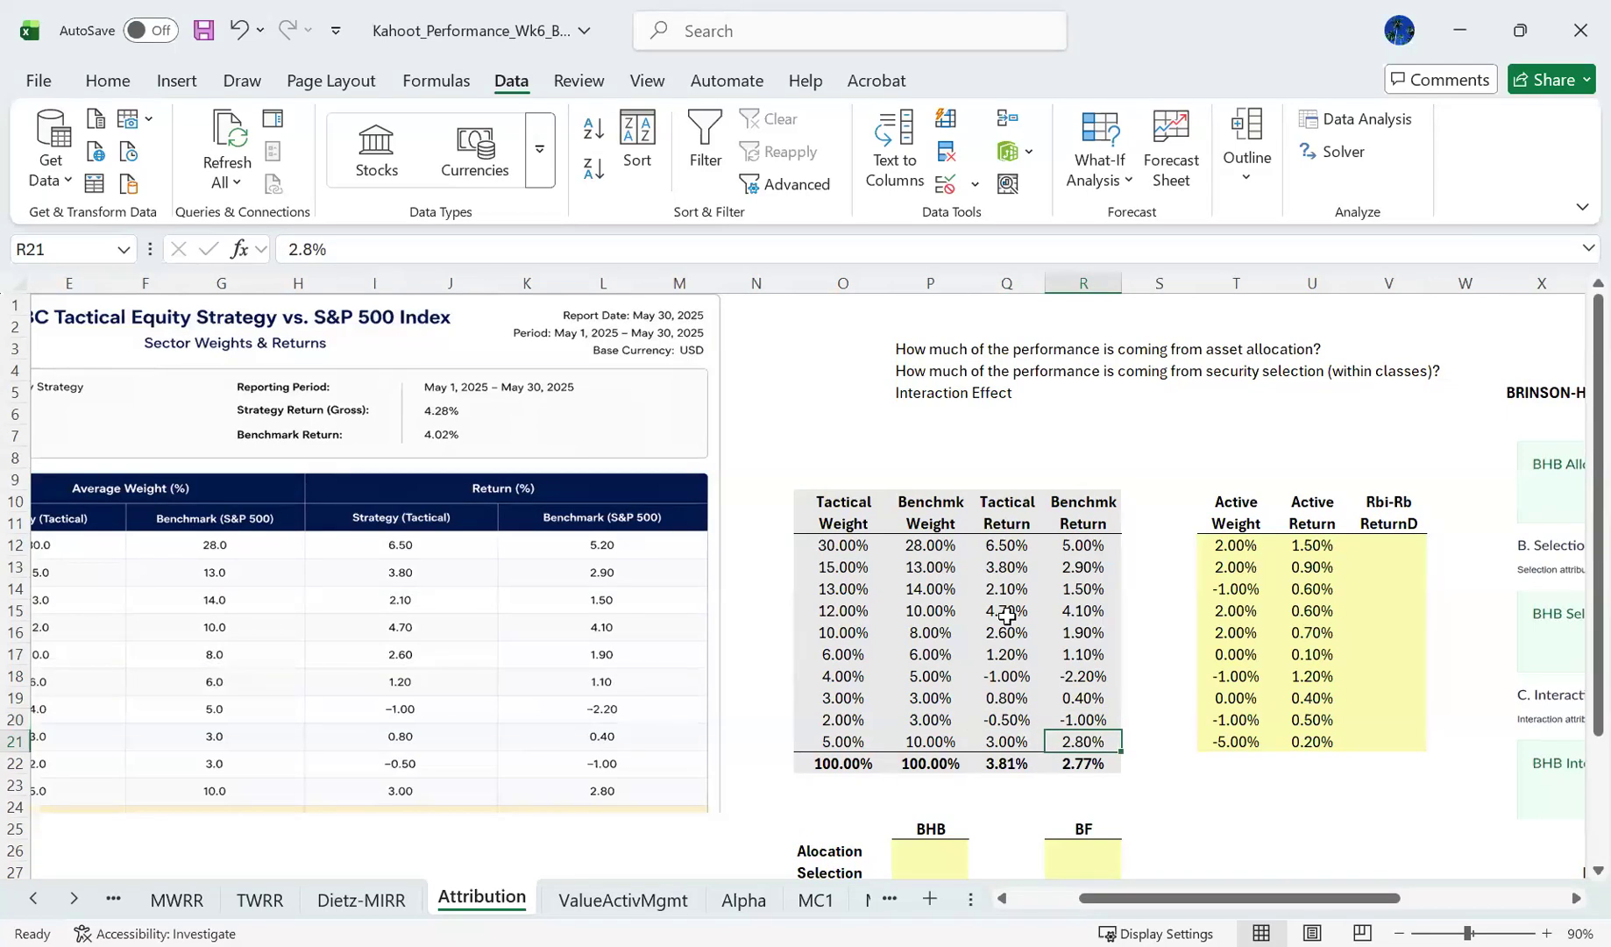
{"action": "key", "text": "Right"}
{"action": "key", "text": "Right"}
{"action": "key", "text": "Right"}
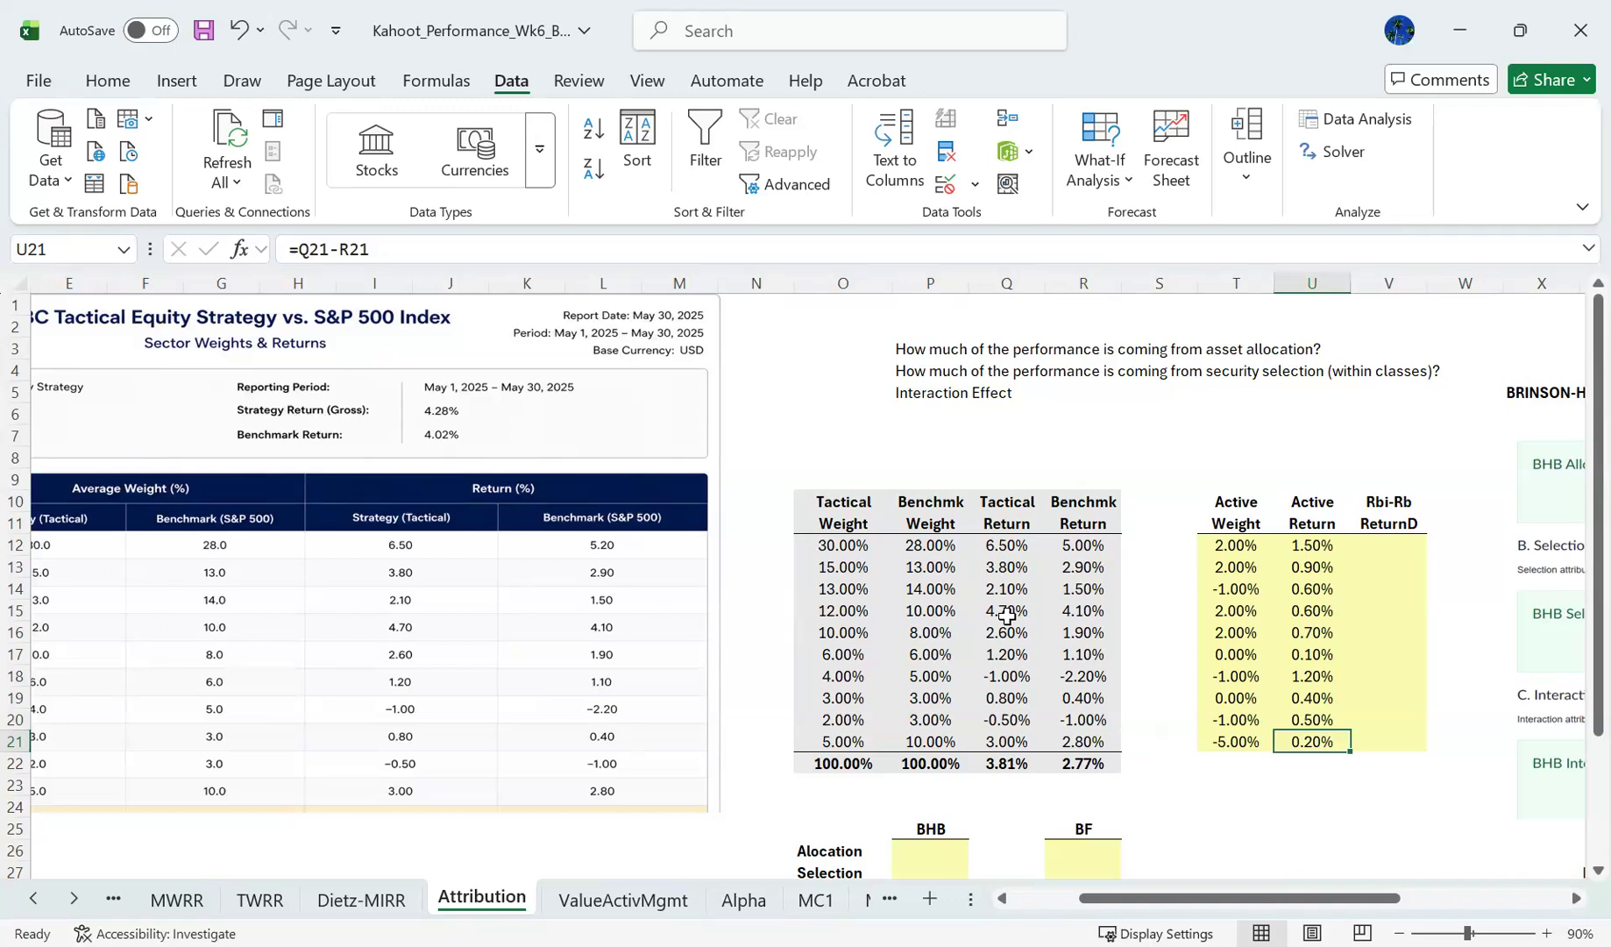
- Examine the empty Rbi-Rb ReturnD column up to V12 and the BHB and BF summary table below it
{"action": "key", "text": "Right"}
{"action": "key", "text": "Up"}
{"action": "key", "text": "Up"}
{"action": "key", "text": "Up"}
{"action": "key", "text": "Up"}
{"action": "key", "text": "Up"}
{"action": "key", "text": "Up"}
{"action": "key", "text": "Up"}
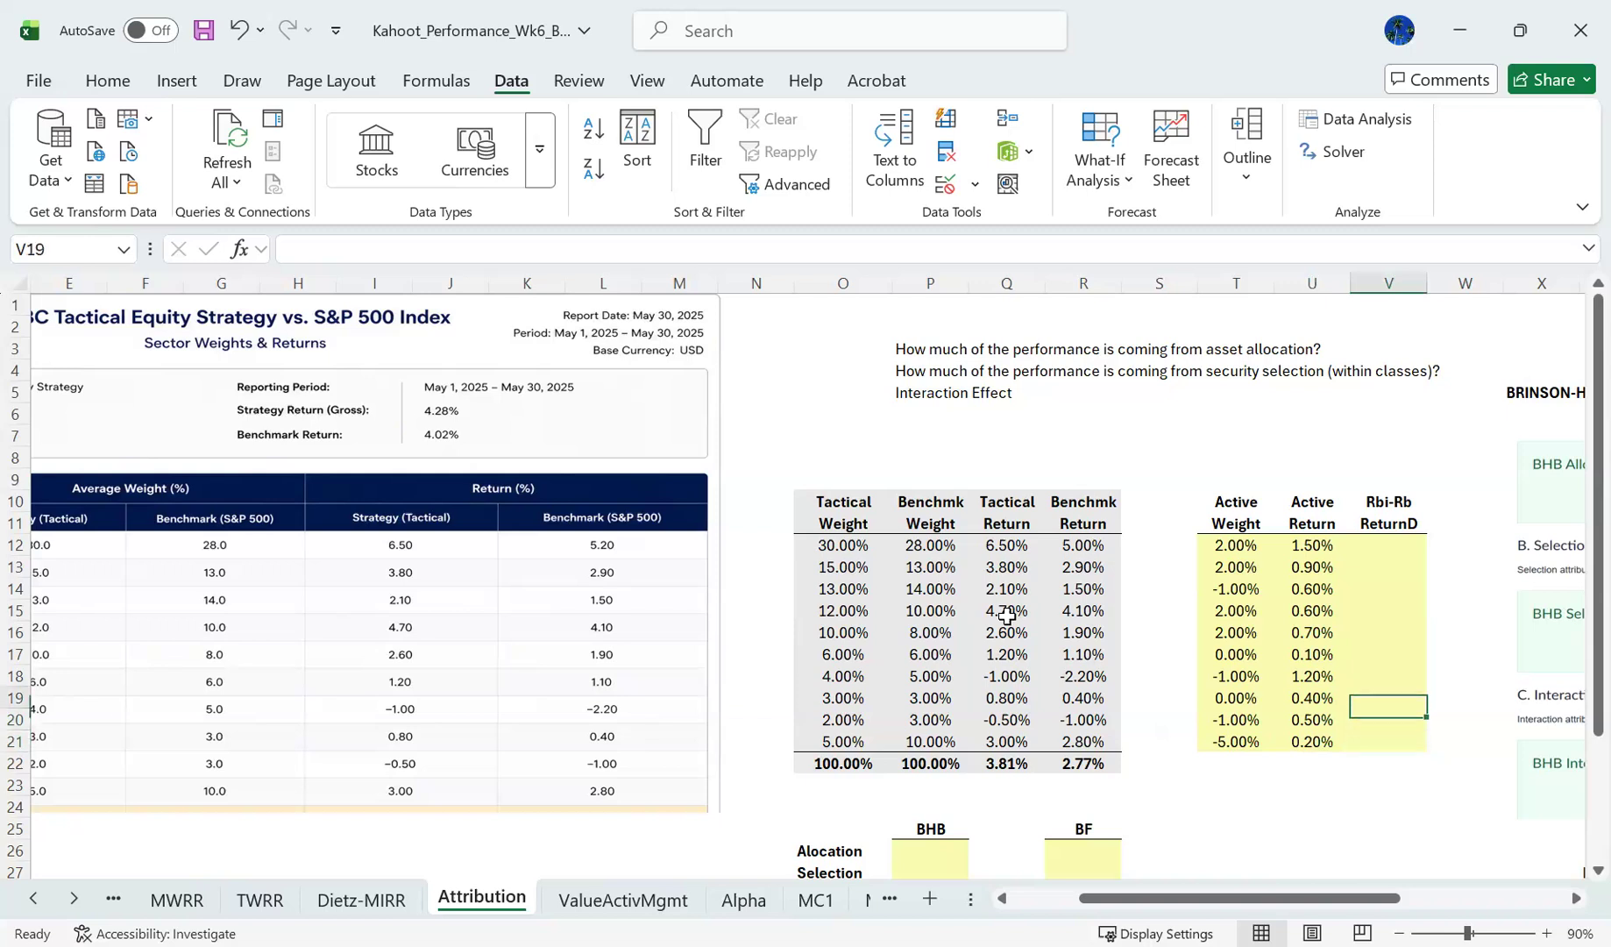
{"action": "key", "text": "Up"}
{"action": "key", "text": "Up"}
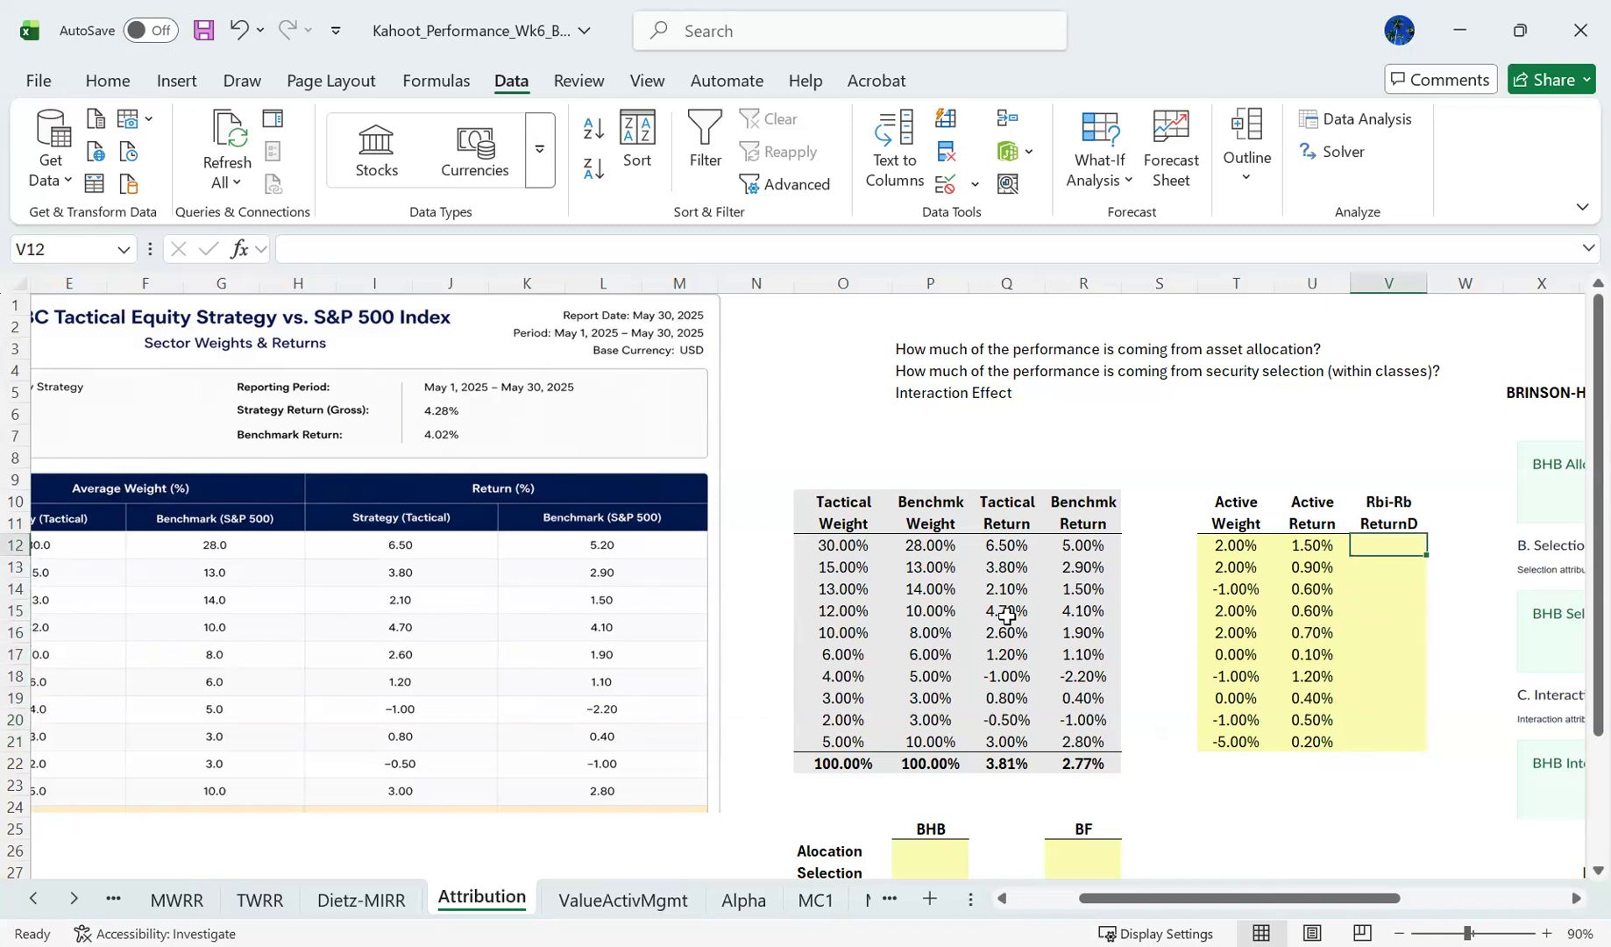
{"action": "key", "text": "Left"}
{"action": "key", "text": "Right"}
{"action": "key", "text": "Down"}
{"action": "key", "text": "Down"}
{"action": "key", "text": "Down"}
{"action": "key", "text": "Down"}
{"action": "key", "text": "Down"}
{"action": "key", "text": "Down"}
{"action": "key", "text": "Down"}
{"action": "key", "text": "Down"}
{"action": "key", "text": "Down"}
{"action": "key", "text": "Down"}
{"action": "key", "text": "Down"}
{"action": "key", "text": "Down"}
{"action": "key", "text": "Down"}
{"action": "key", "text": "Down"}
{"action": "key", "text": "Down"}
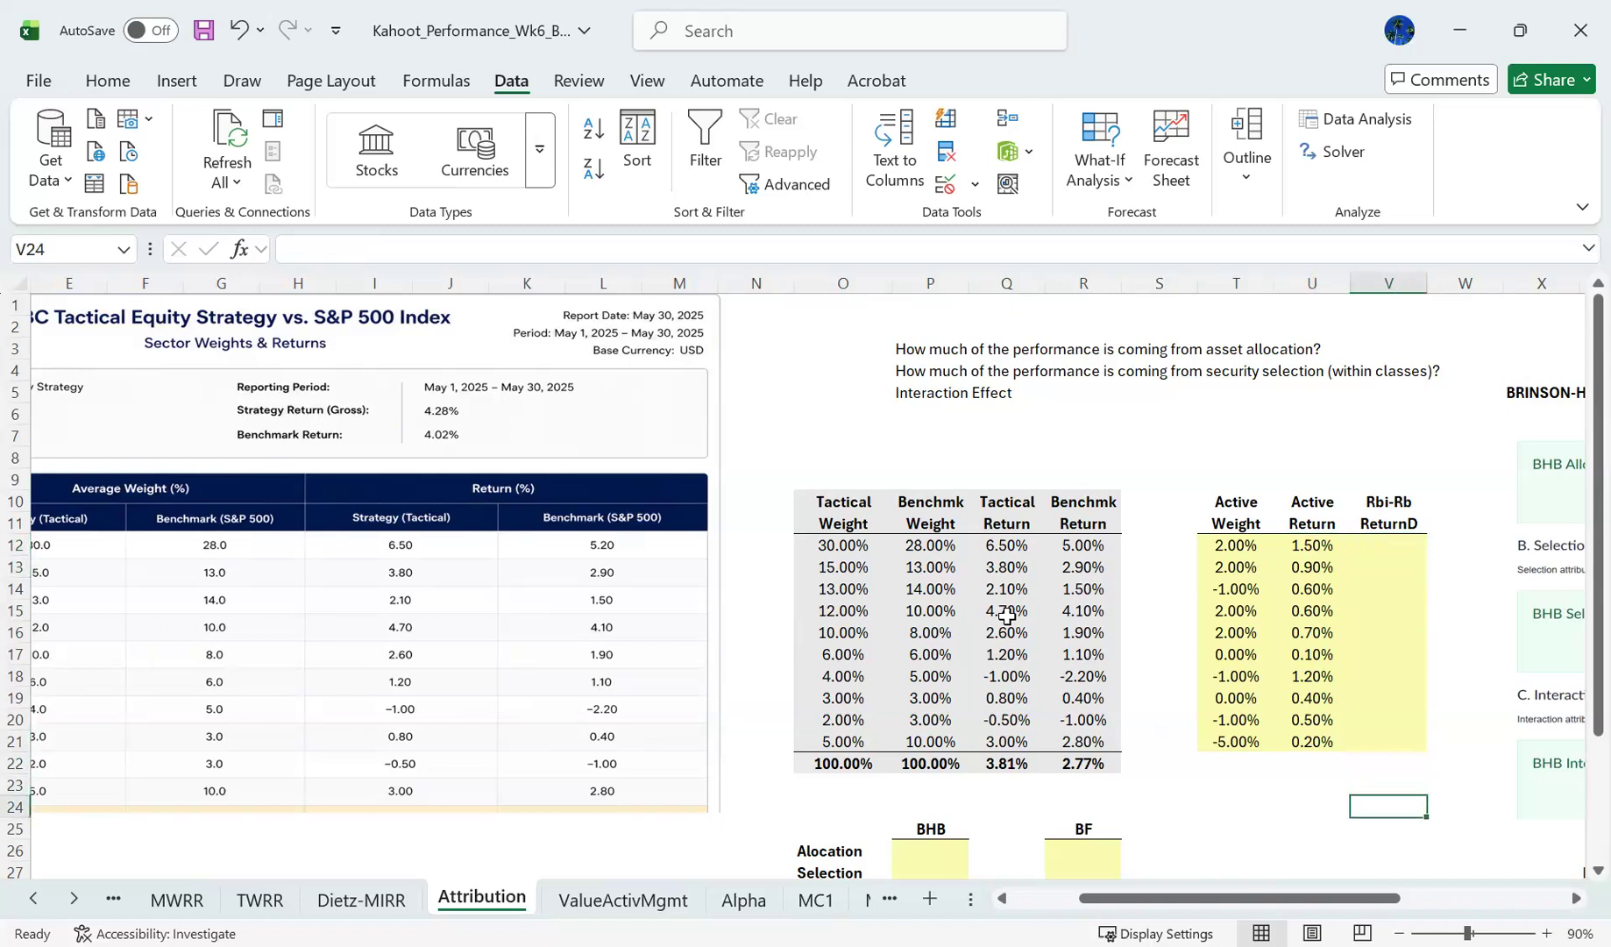
{"action": "key", "text": "Down"}
{"action": "key", "text": "Down"}
{"action": "key", "text": "Down"}
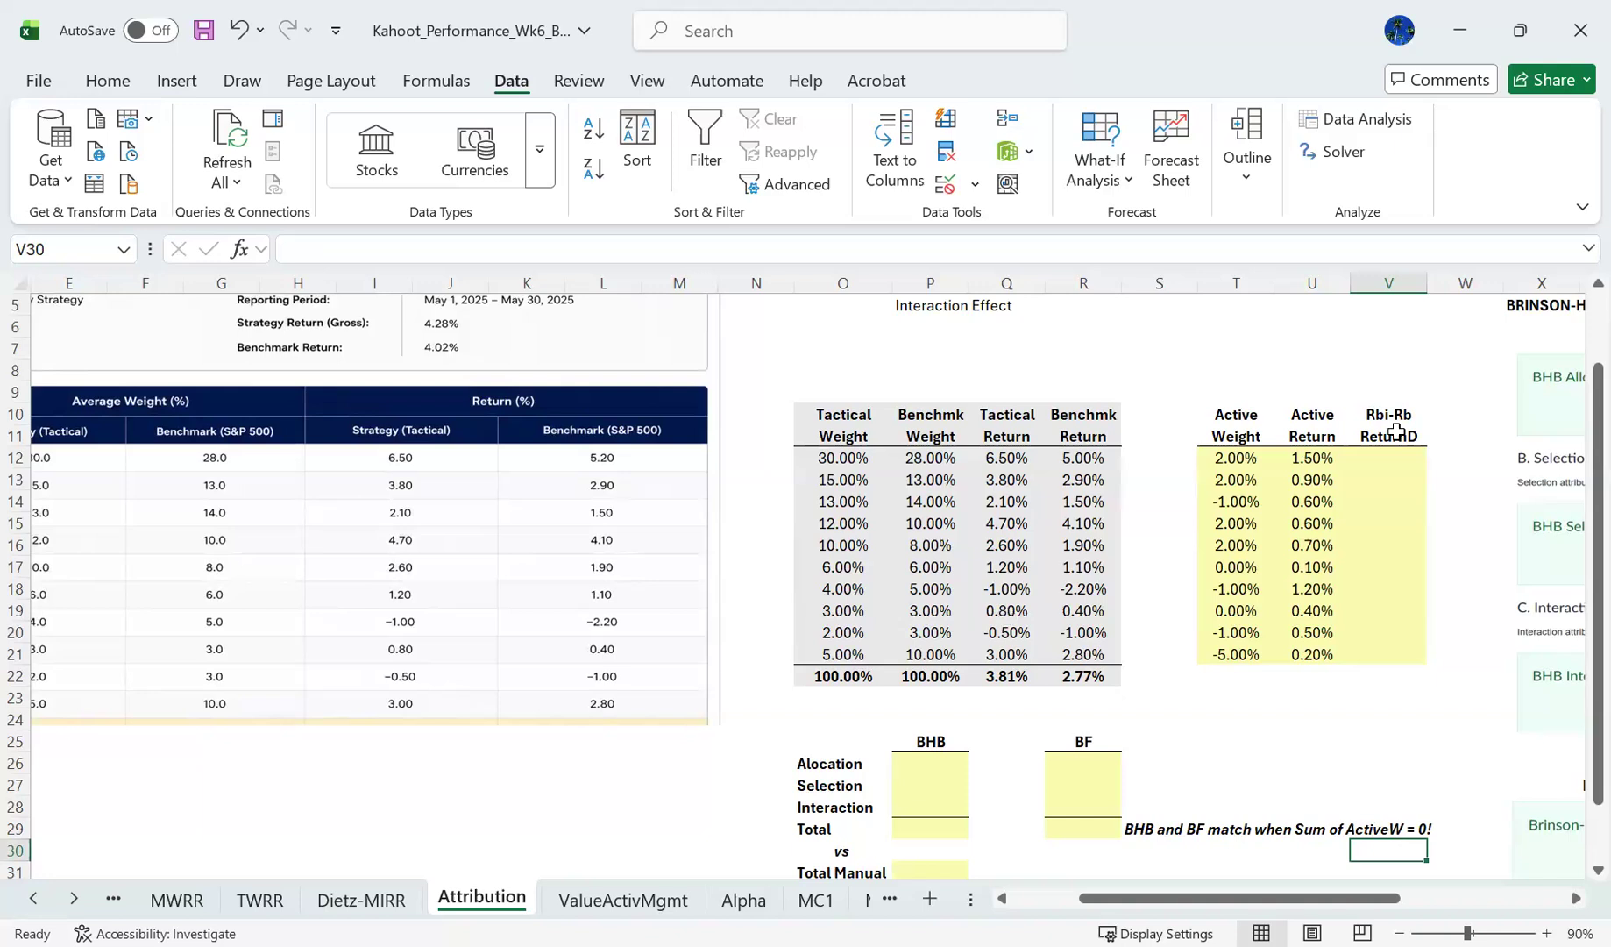
- Select V12:V21 to inspect the full range reserved for the Rbi-Rb return differences
{"action": "left_click", "coordinate": [1385, 459]}
{"action": "key", "text": "shift+Down"}
{"action": "key", "text": "shift+Down"}
{"action": "key", "text": "shift+Down"}
{"action": "key", "text": "shift+Down"}
{"action": "key", "text": "shift+Down"}
{"action": "key", "text": "shift+Down"}
{"action": "key", "text": "shift+Down"}
{"action": "key", "text": "shift+Down"}
{"action": "key", "text": "shift+Down"}
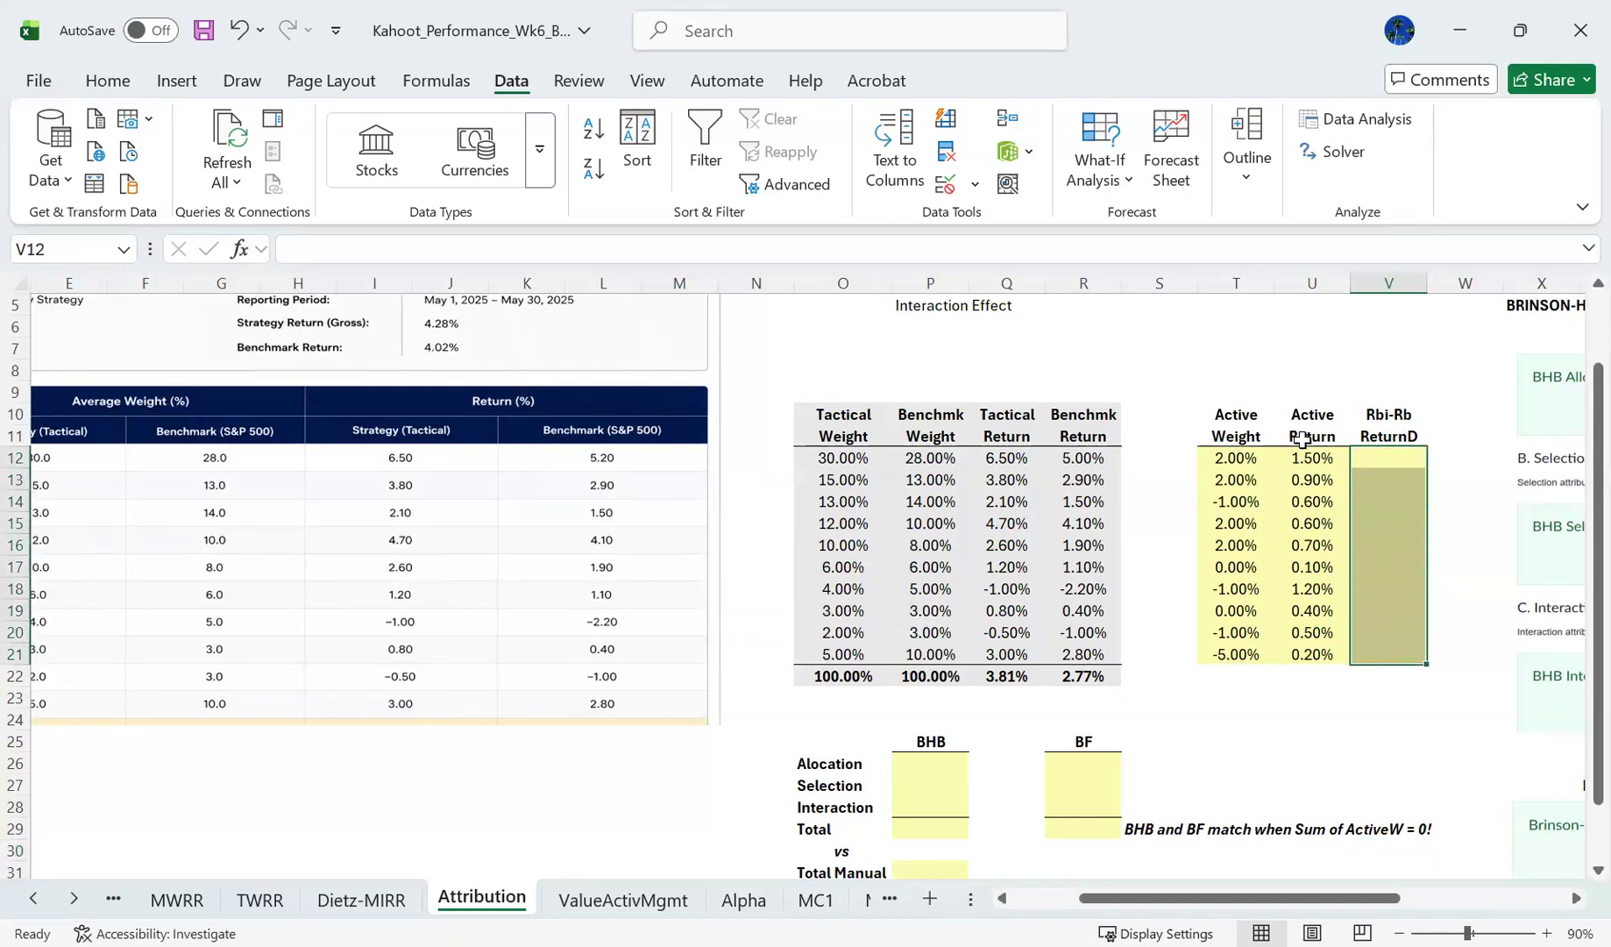
- Calculate the BHB allocation effect in P26 from active weights and benchmark returns, using =SUMPRODUCT(T12:T21,R12:R21)
{"action": "left_click", "coordinate": [941, 763]}
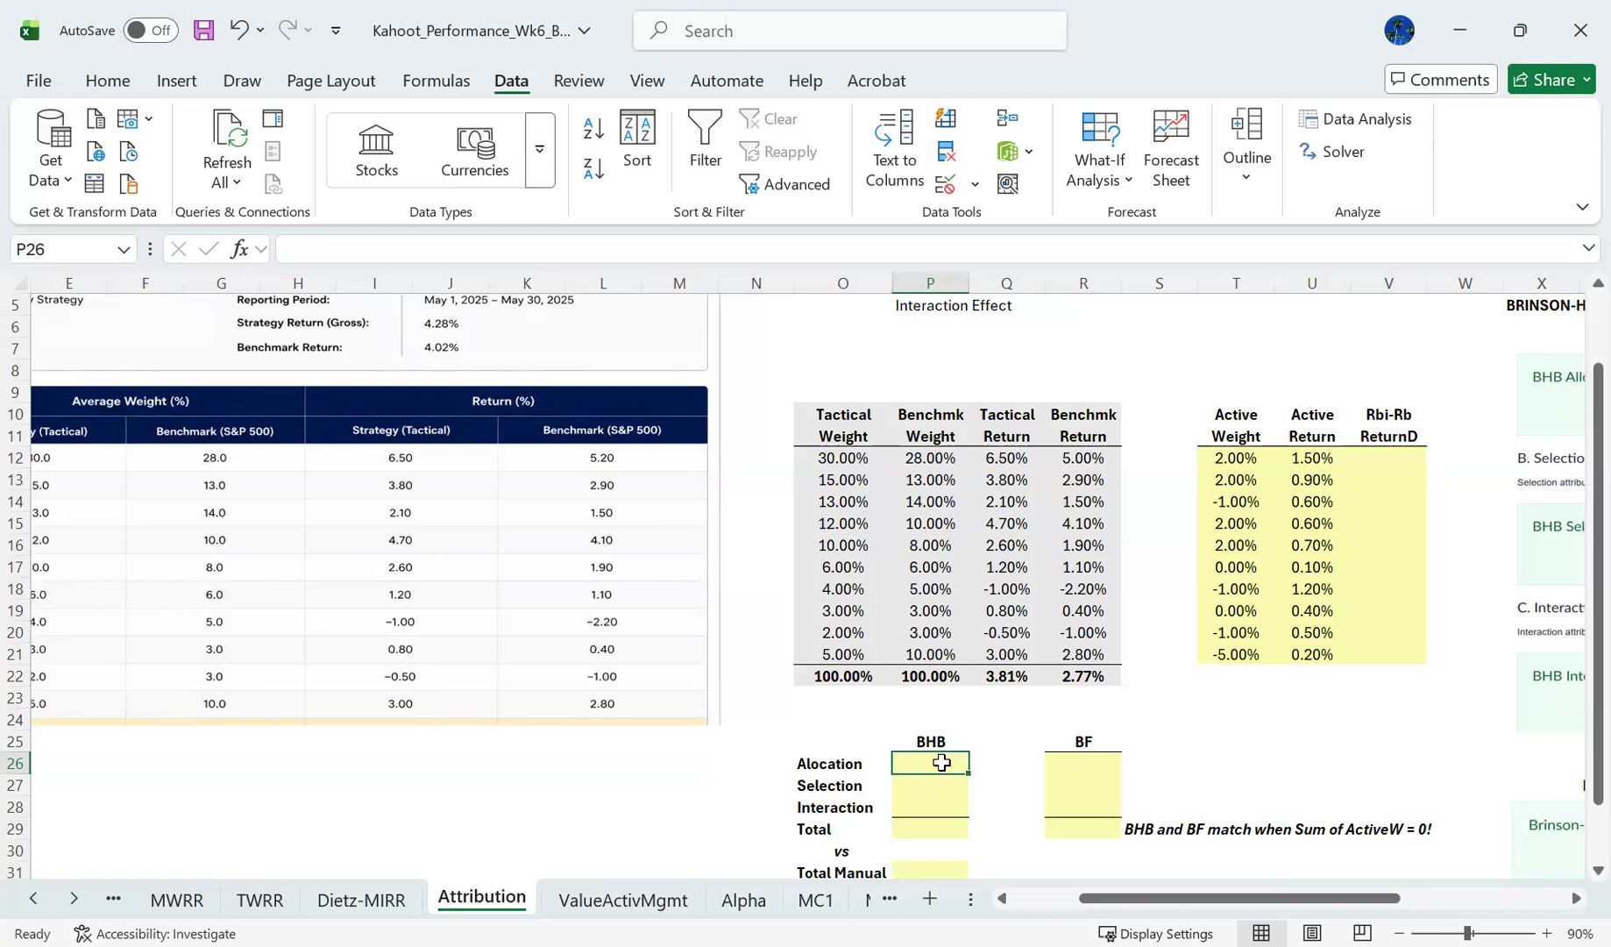
{"action": "type", "text": "="}
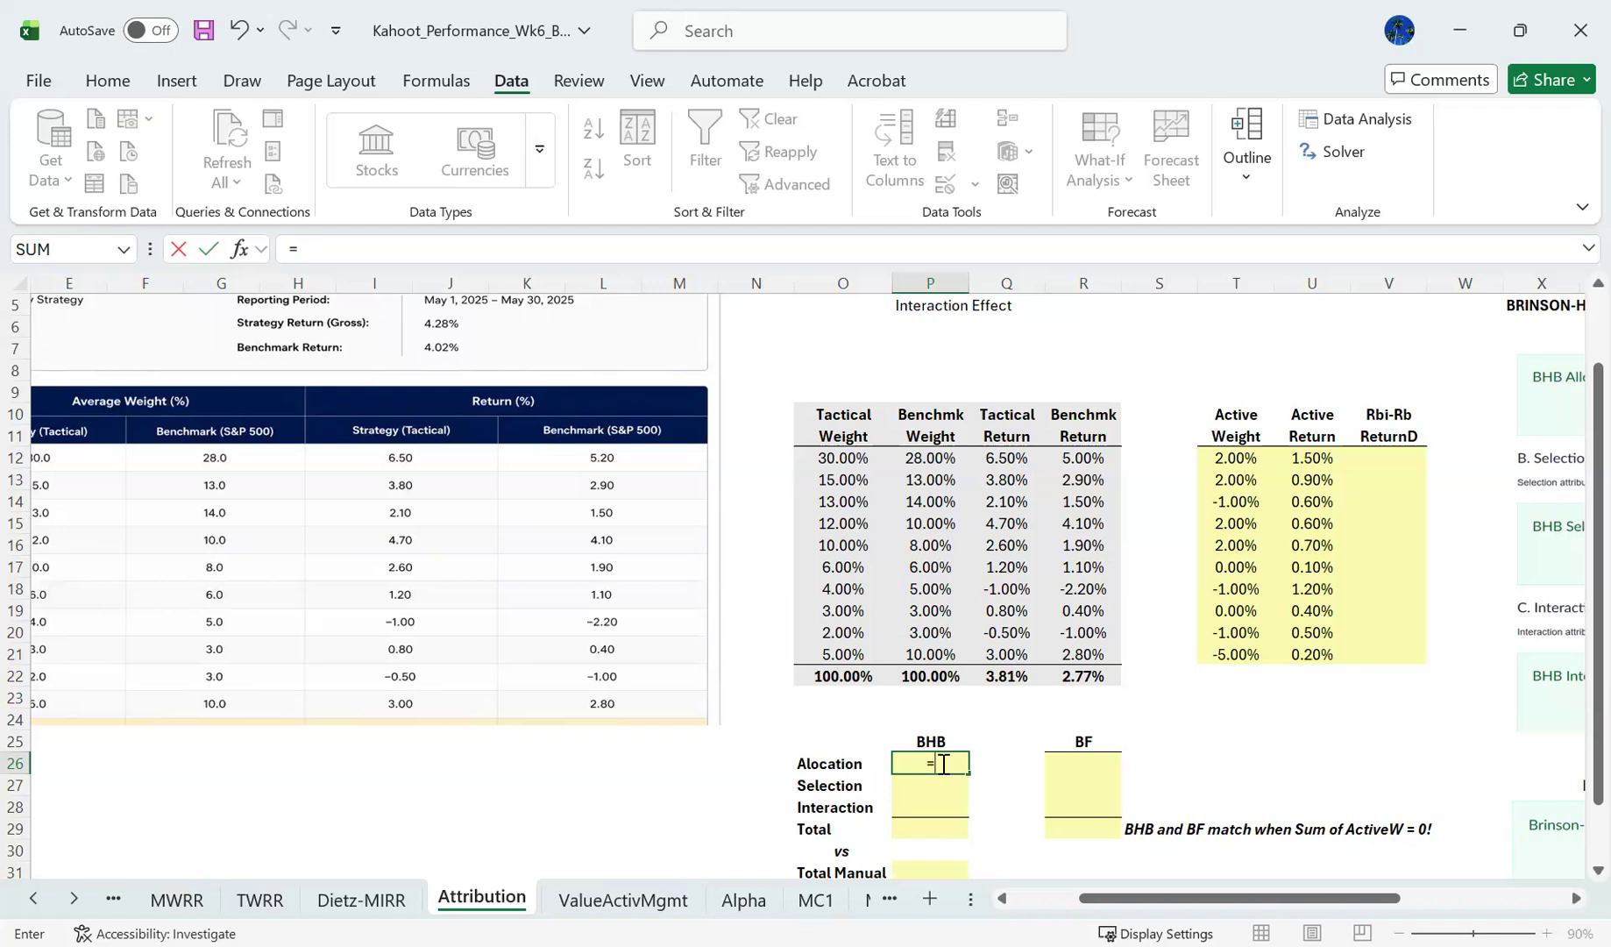
{"action": "type", "text": "sumr"}
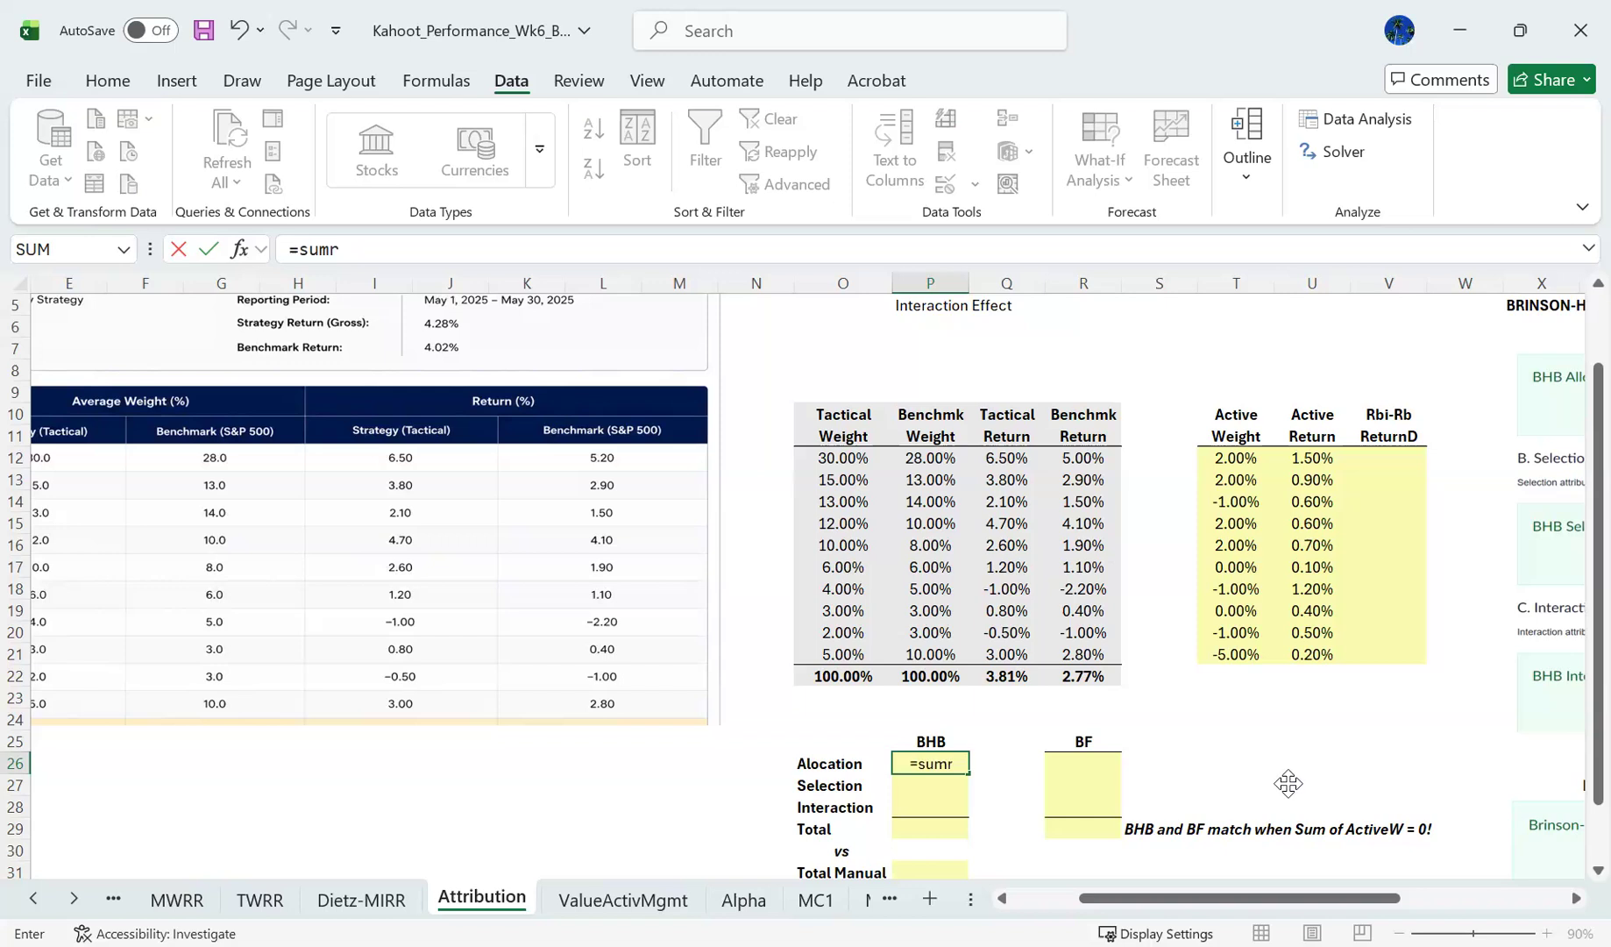
{"action": "key", "text": "BackSpace"}
{"action": "type", "text": "po"}
{"action": "key", "text": "BackSpace"}
{"action": "type", "text": "roduct("}
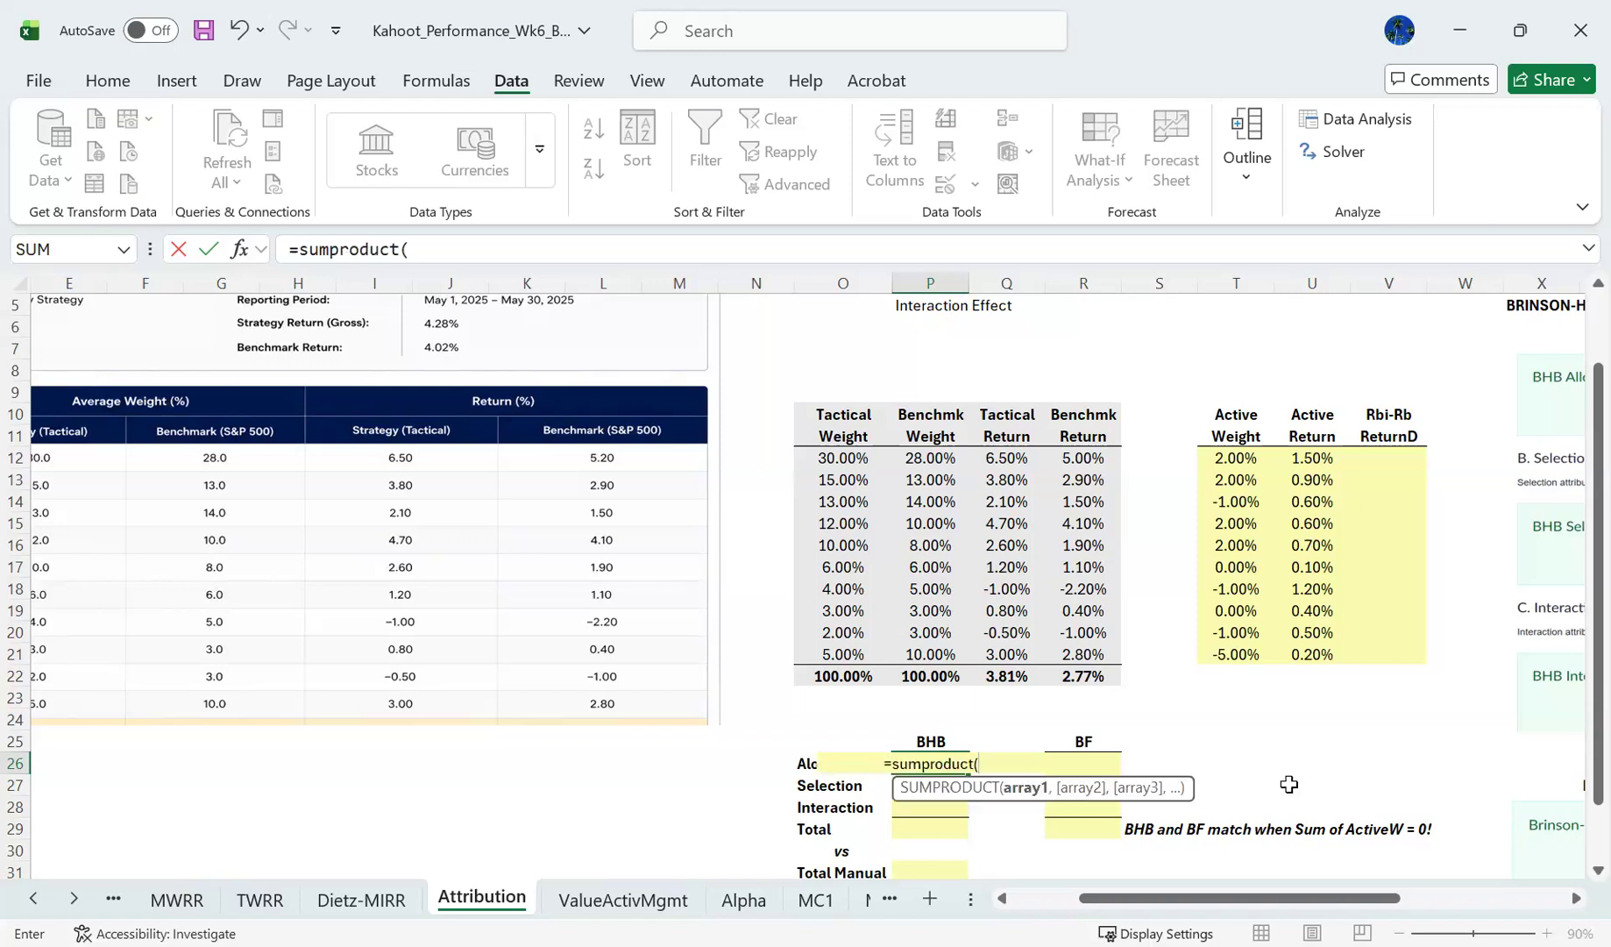
{"action": "left_click", "coordinate": [1238, 458]}
{"action": "left_click", "coordinate": [1235, 650], "text": "shift"}
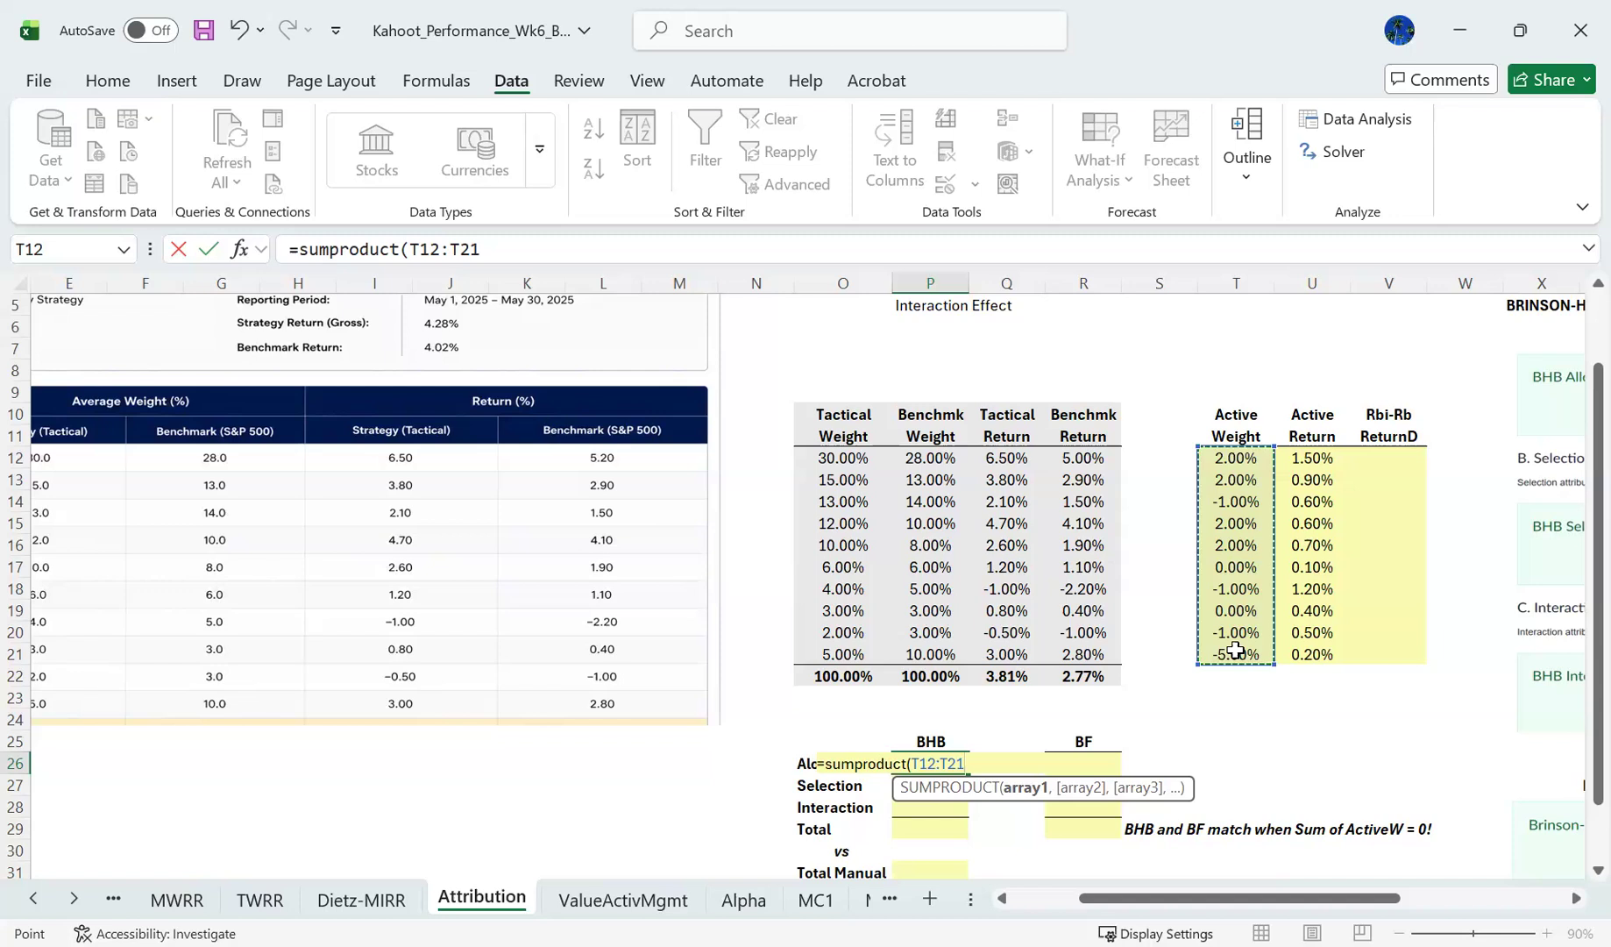
{"action": "type", "text": ","}
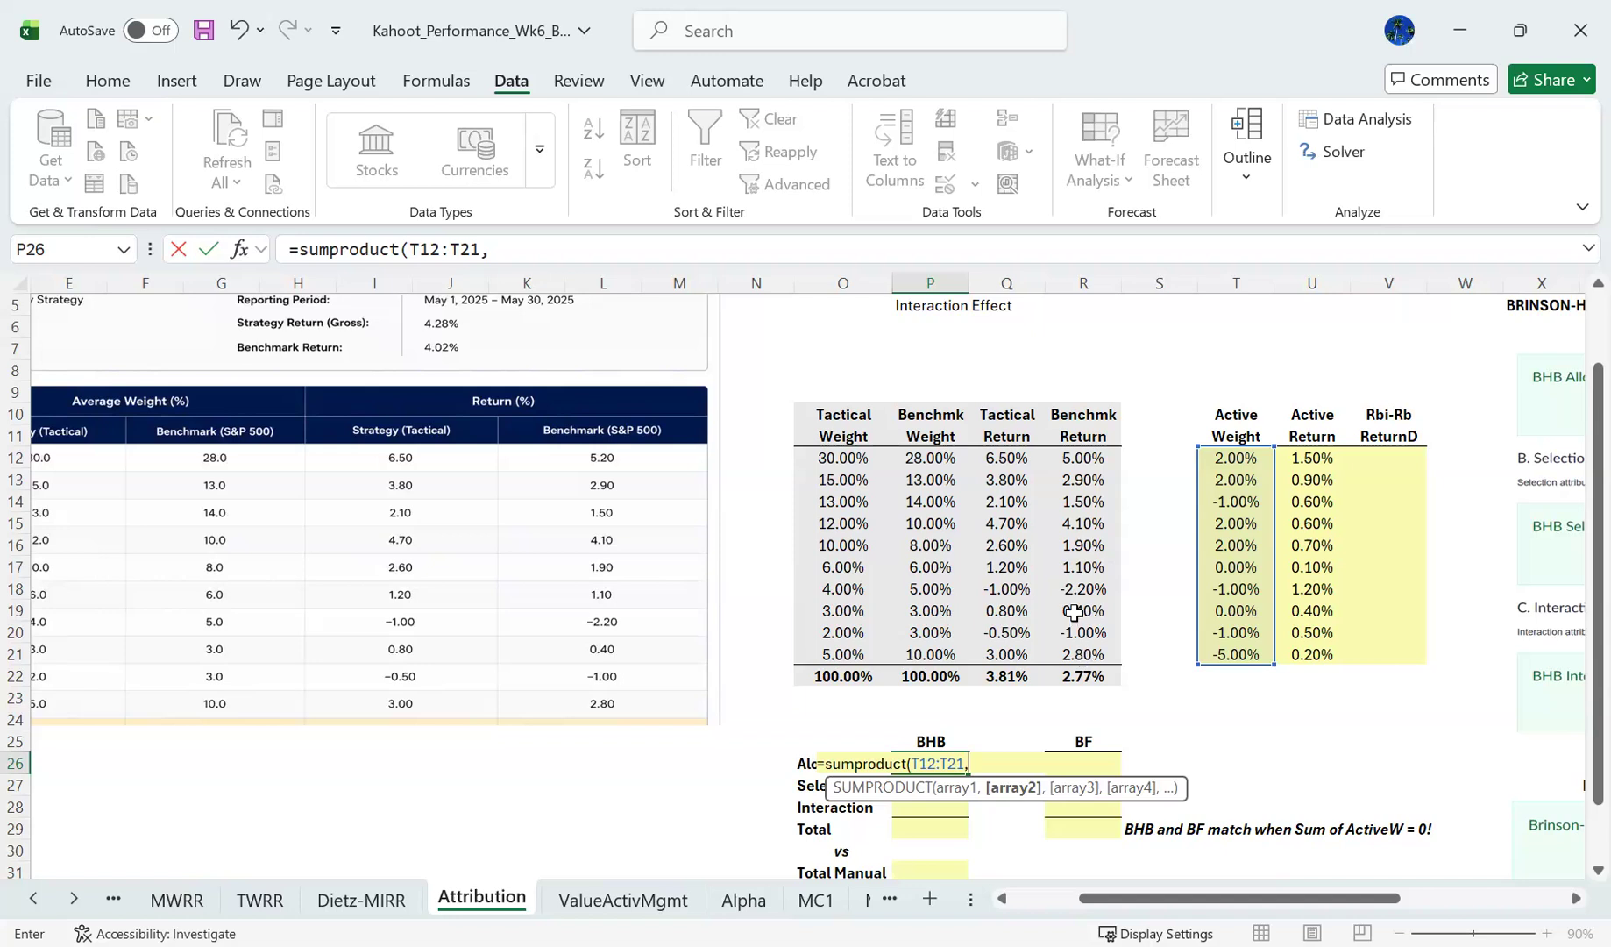
{"action": "left_click", "coordinate": [1087, 460]}
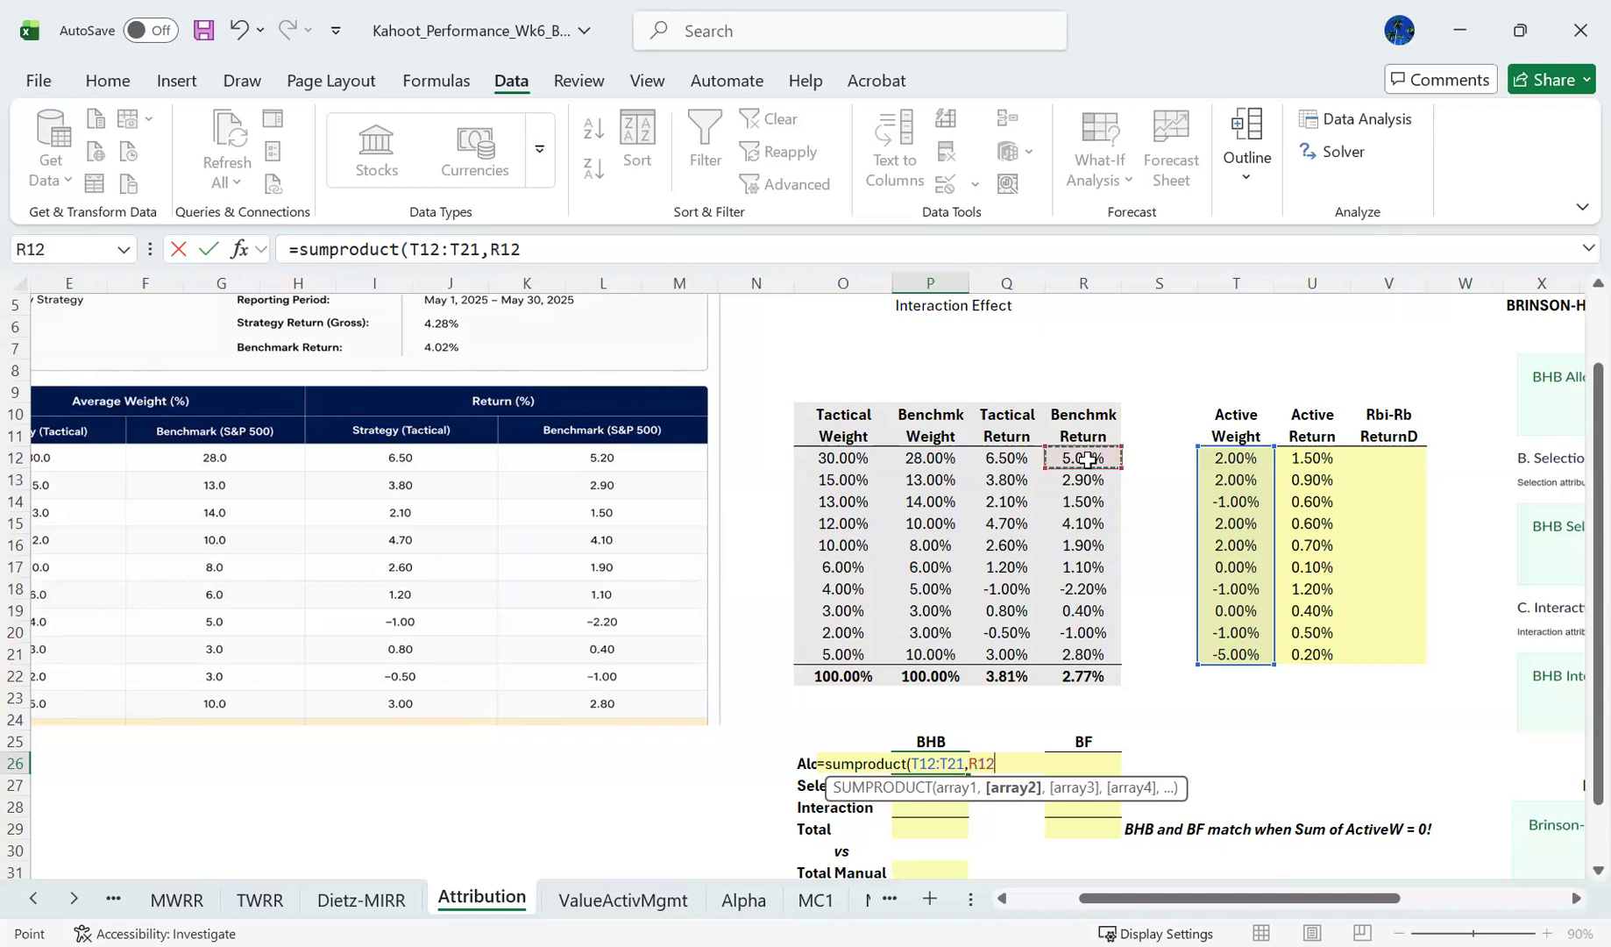
{"action": "left_click", "coordinate": [1087, 652], "text": "shift"}
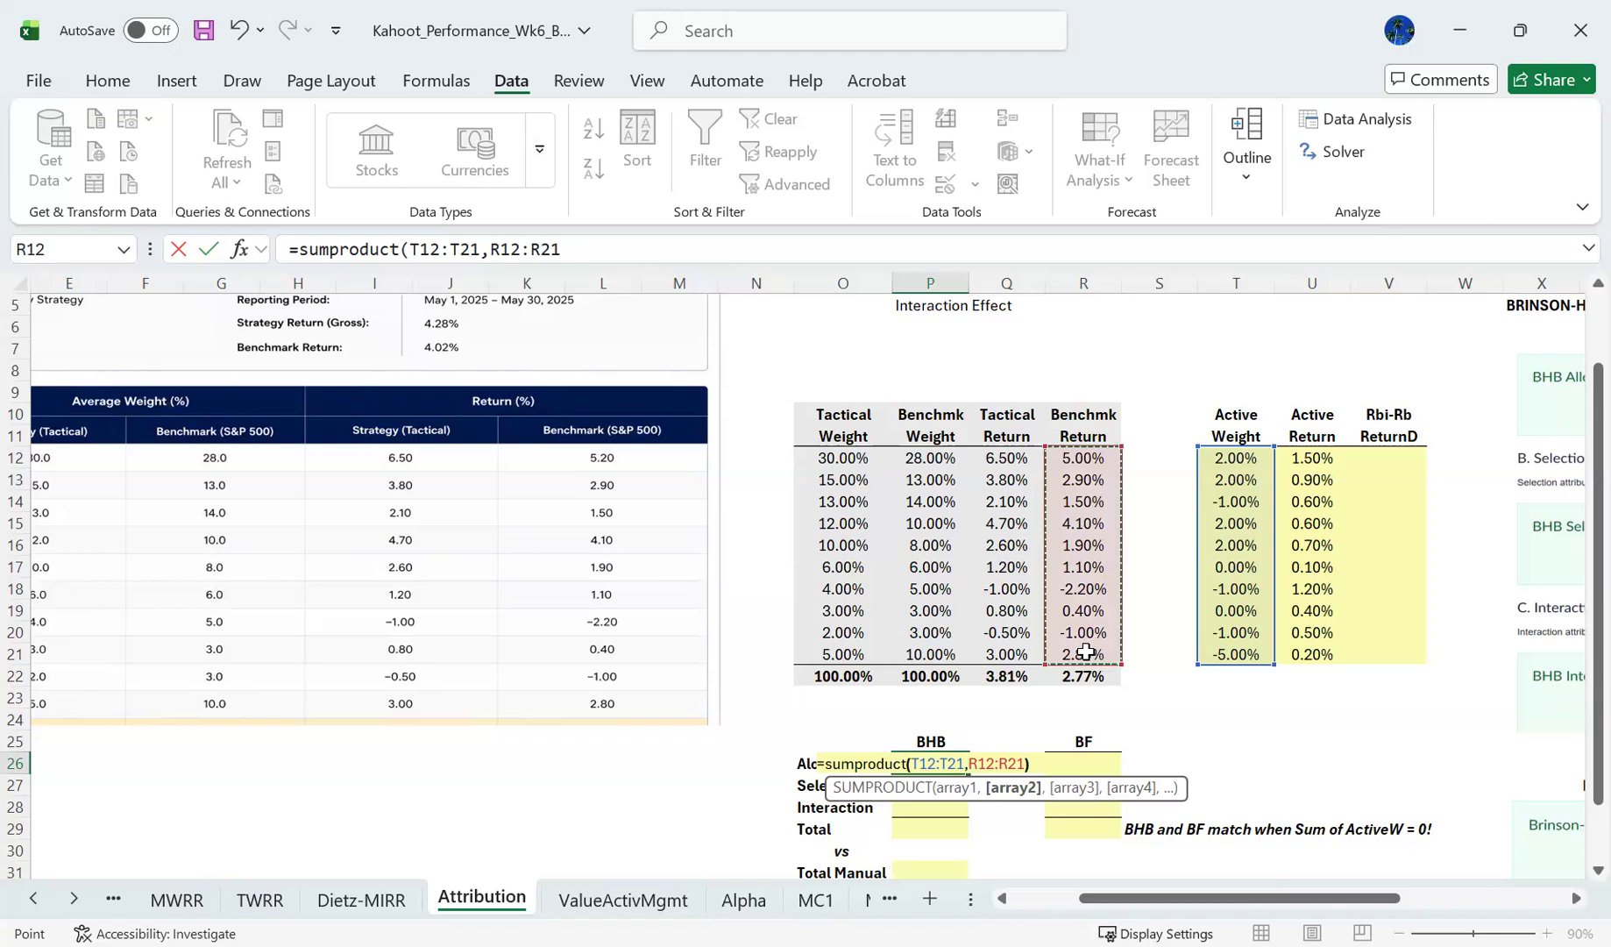
{"action": "type", "text": ")"}
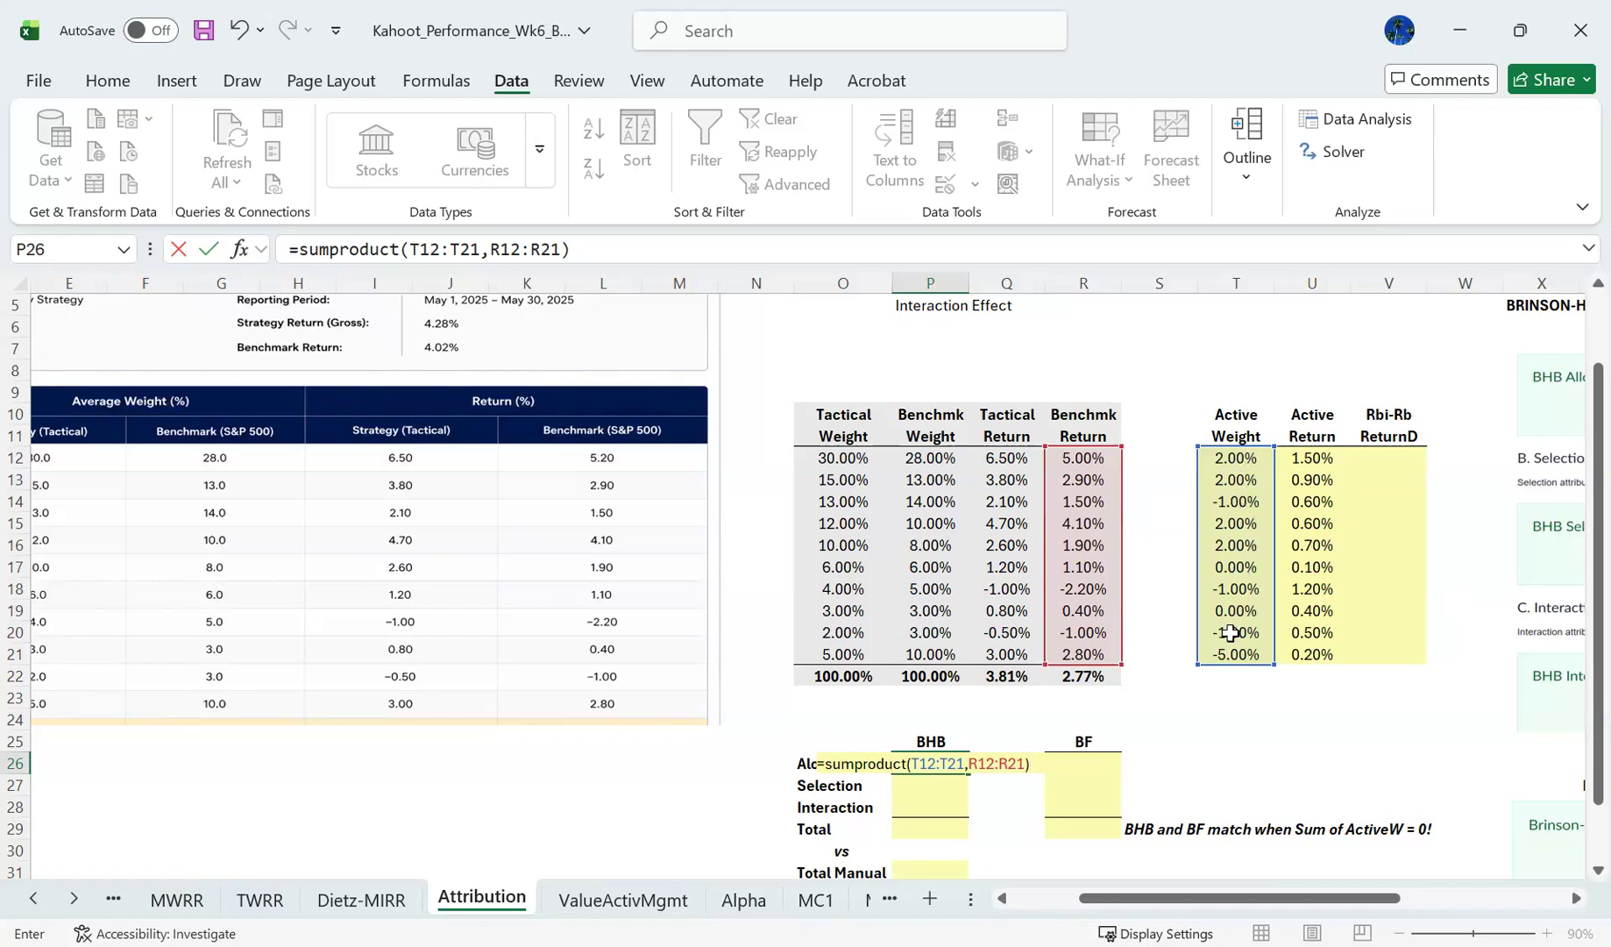
{"action": "key", "text": "Return"}
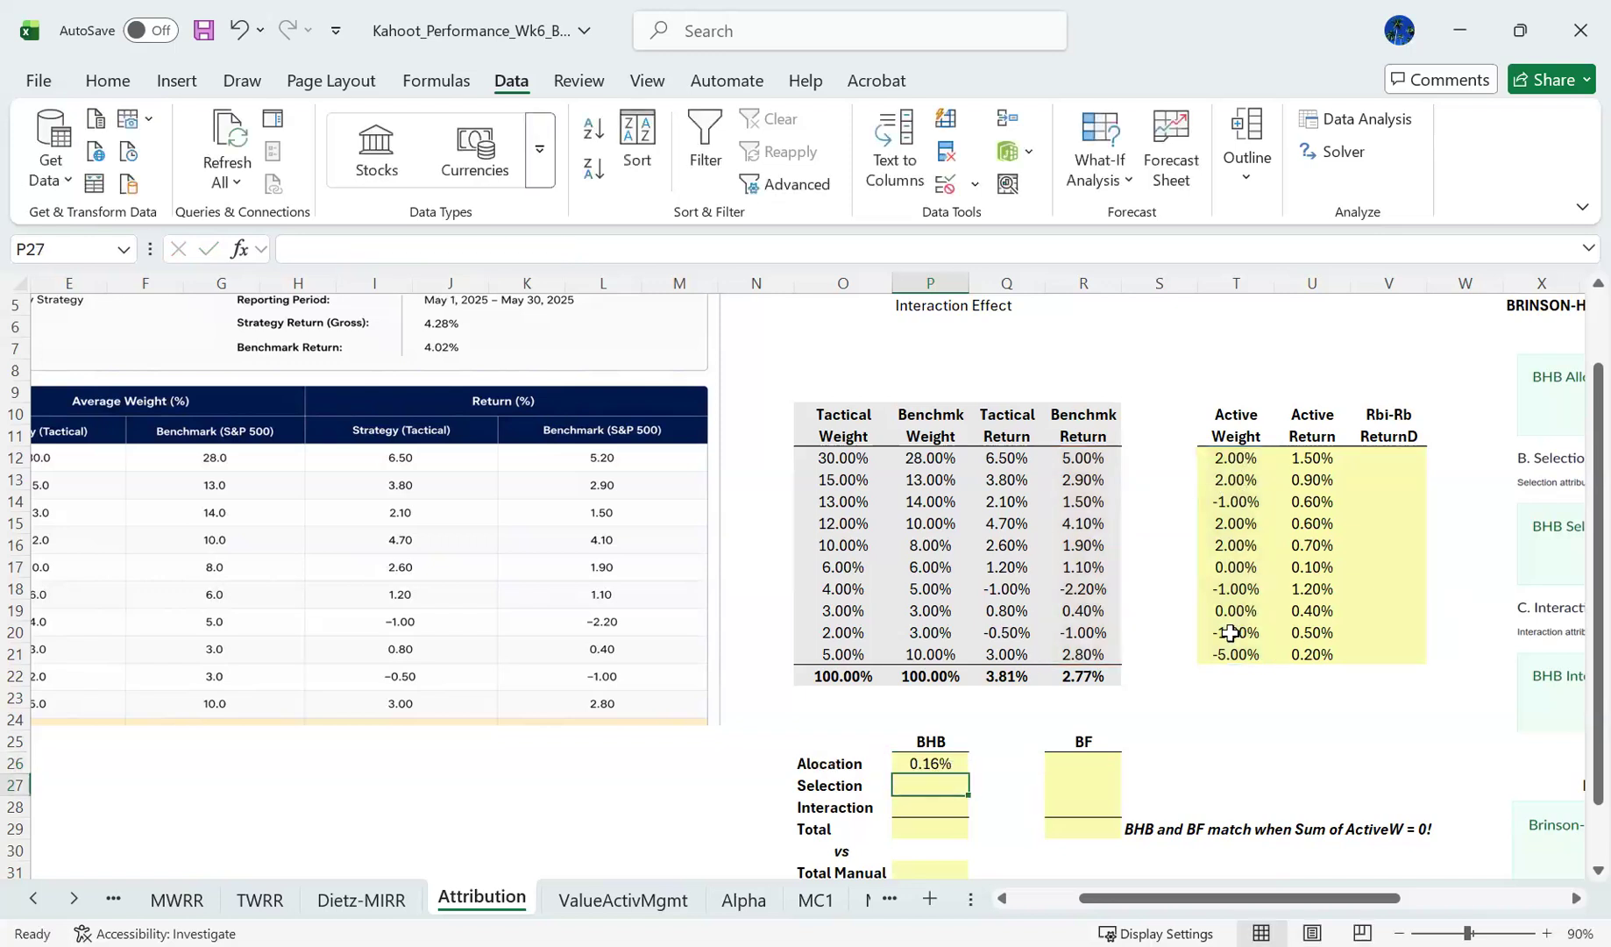
{"action": "key", "text": "Up"}
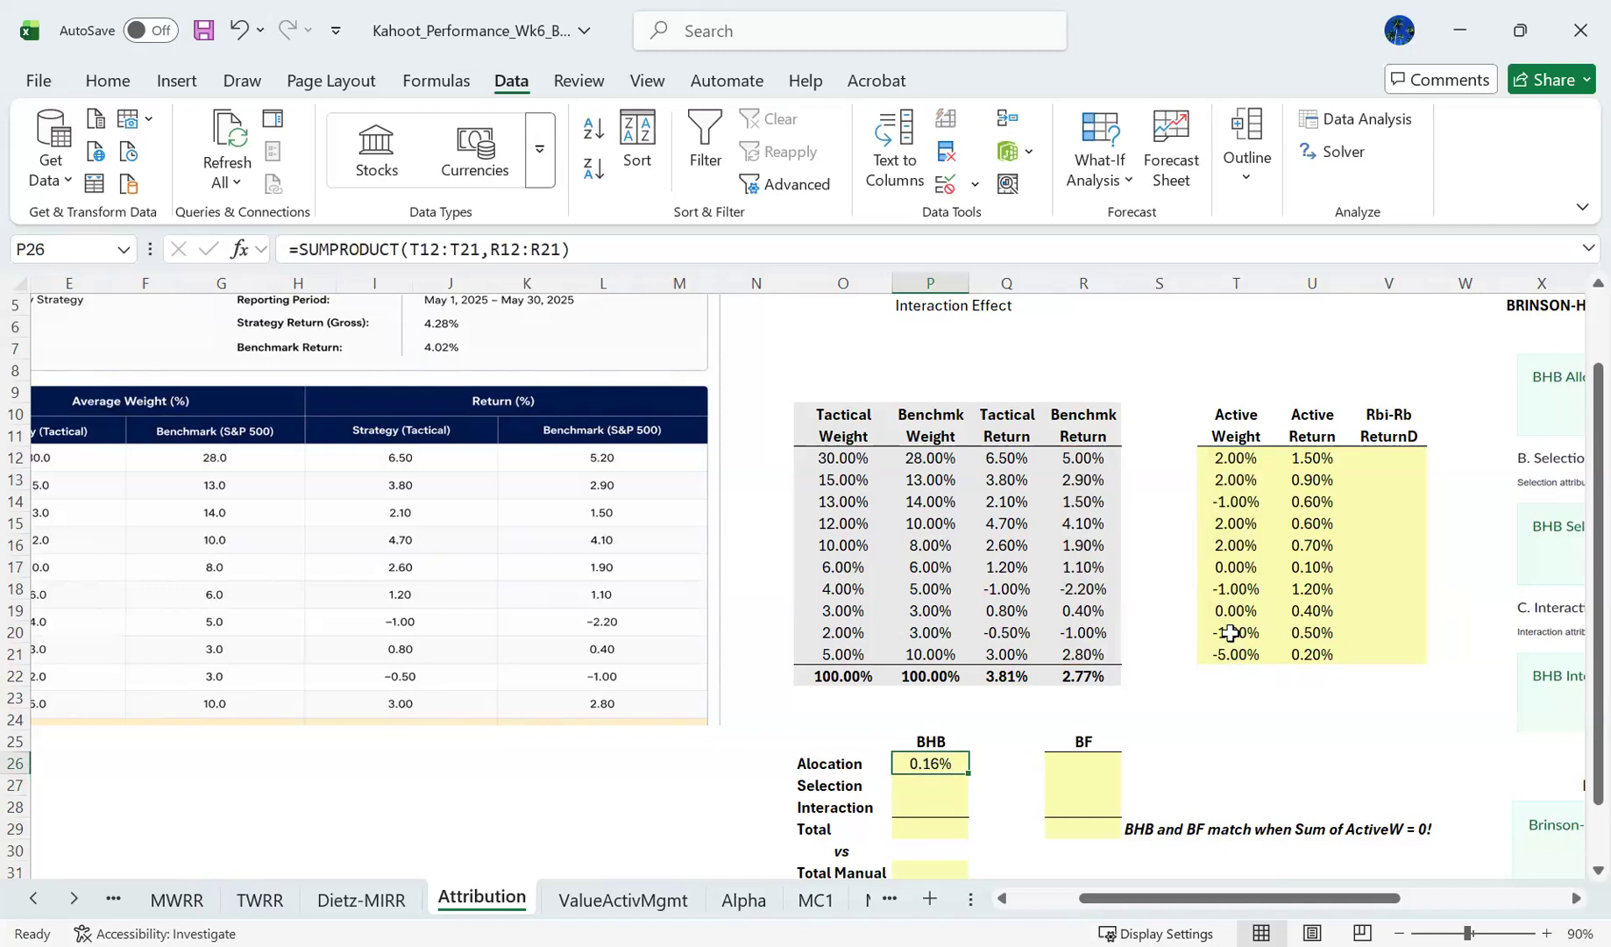
- Review the tactical returns from Q12 down and the benchmark returns in R12:R21 by selecting each range
{"action": "left_click_drag", "start_coordinate": [1232, 632], "coordinate": [1033, 522]}
{"action": "left_click", "coordinate": [1013, 451]}
{"action": "key", "text": "shift+Down"}
{"action": "key", "text": "shift+Down"}
{"action": "key", "text": "shift+Down"}
{"action": "key", "text": "shift+Down"}
{"action": "key", "text": "shift+Down"}
{"action": "key", "text": "shift+Down"}
{"action": "key", "text": "shift+Down"}
{"action": "key", "text": "shift+Down"}
{"action": "key", "text": "shift+Down"}
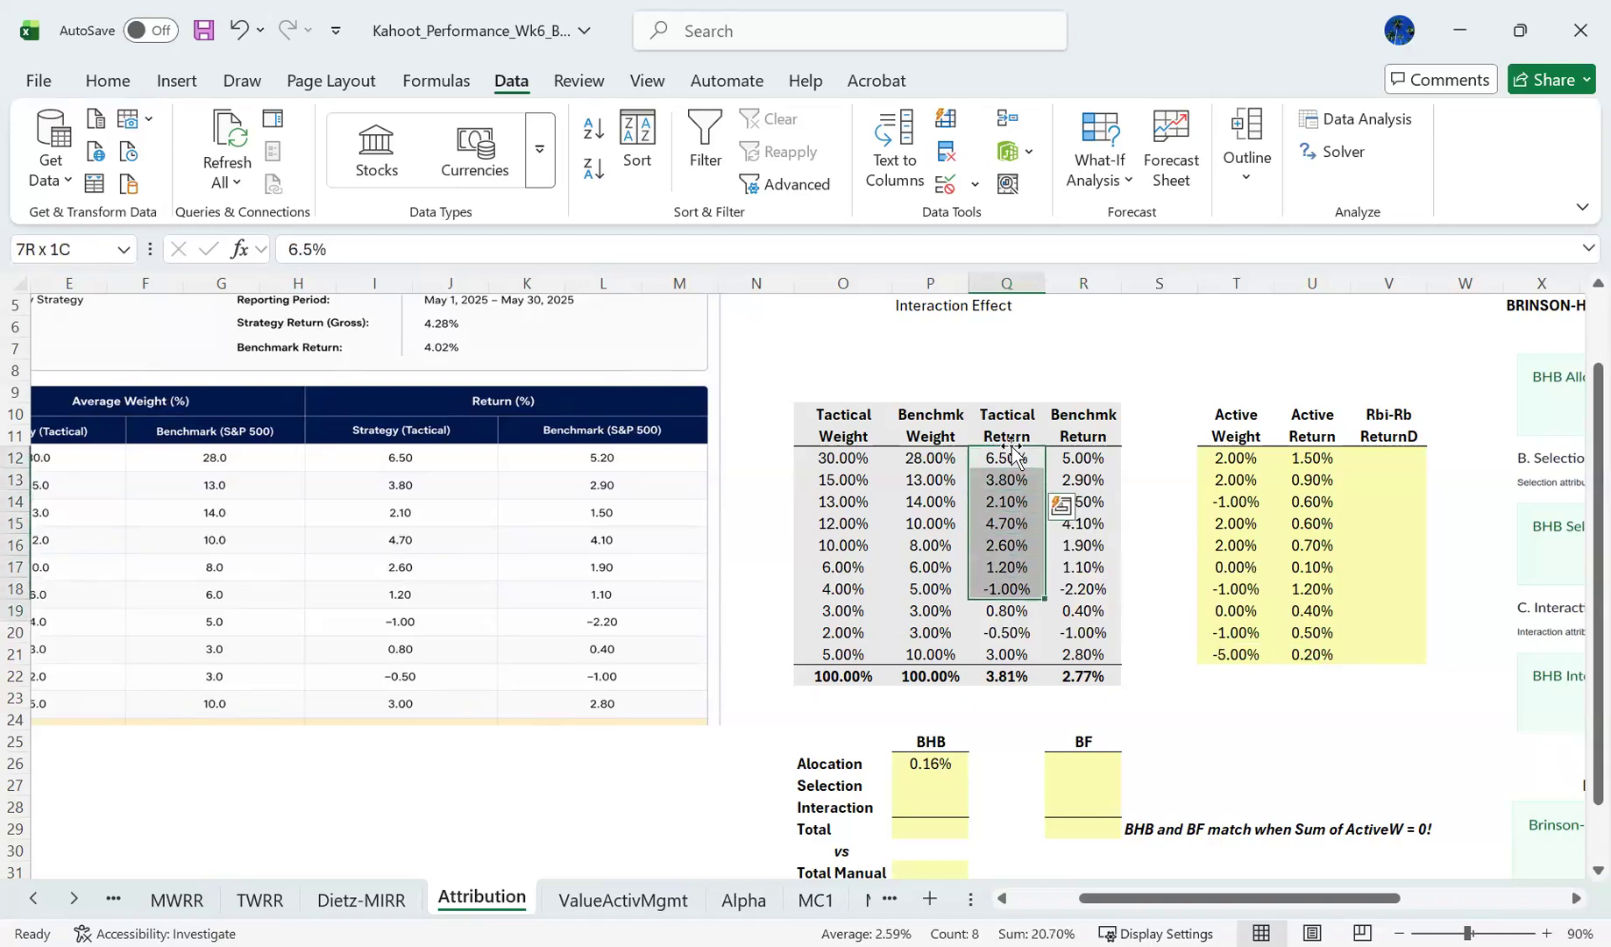
{"action": "key", "text": "Right"}
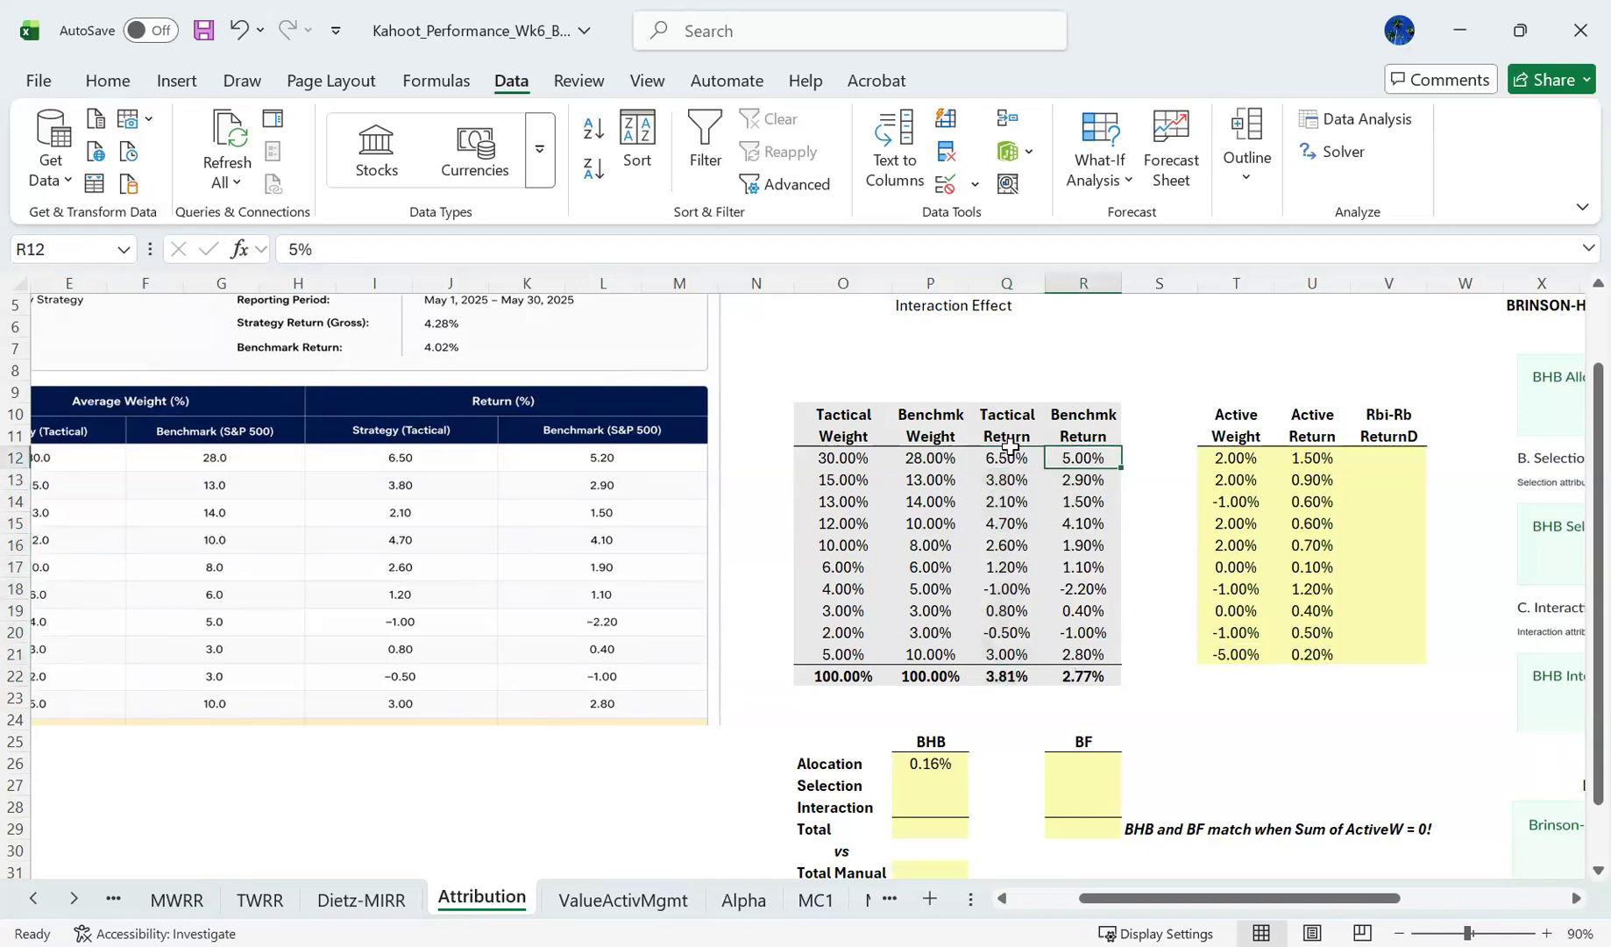
{"action": "key", "text": "shift+Down"}
{"action": "key", "text": "shift+Down"}
{"action": "key", "text": "shift+Down"}
{"action": "key", "text": "shift+Down"}
{"action": "key", "text": "shift+Down"}
{"action": "key", "text": "shift+Down"}
{"action": "key", "text": "shift+Down"}
{"action": "key", "text": "shift+Down"}
- Check the active weights from T12 down by selecting the column's range
{"action": "key", "text": "shift+Down"}
{"action": "key", "text": "shift+Down"}
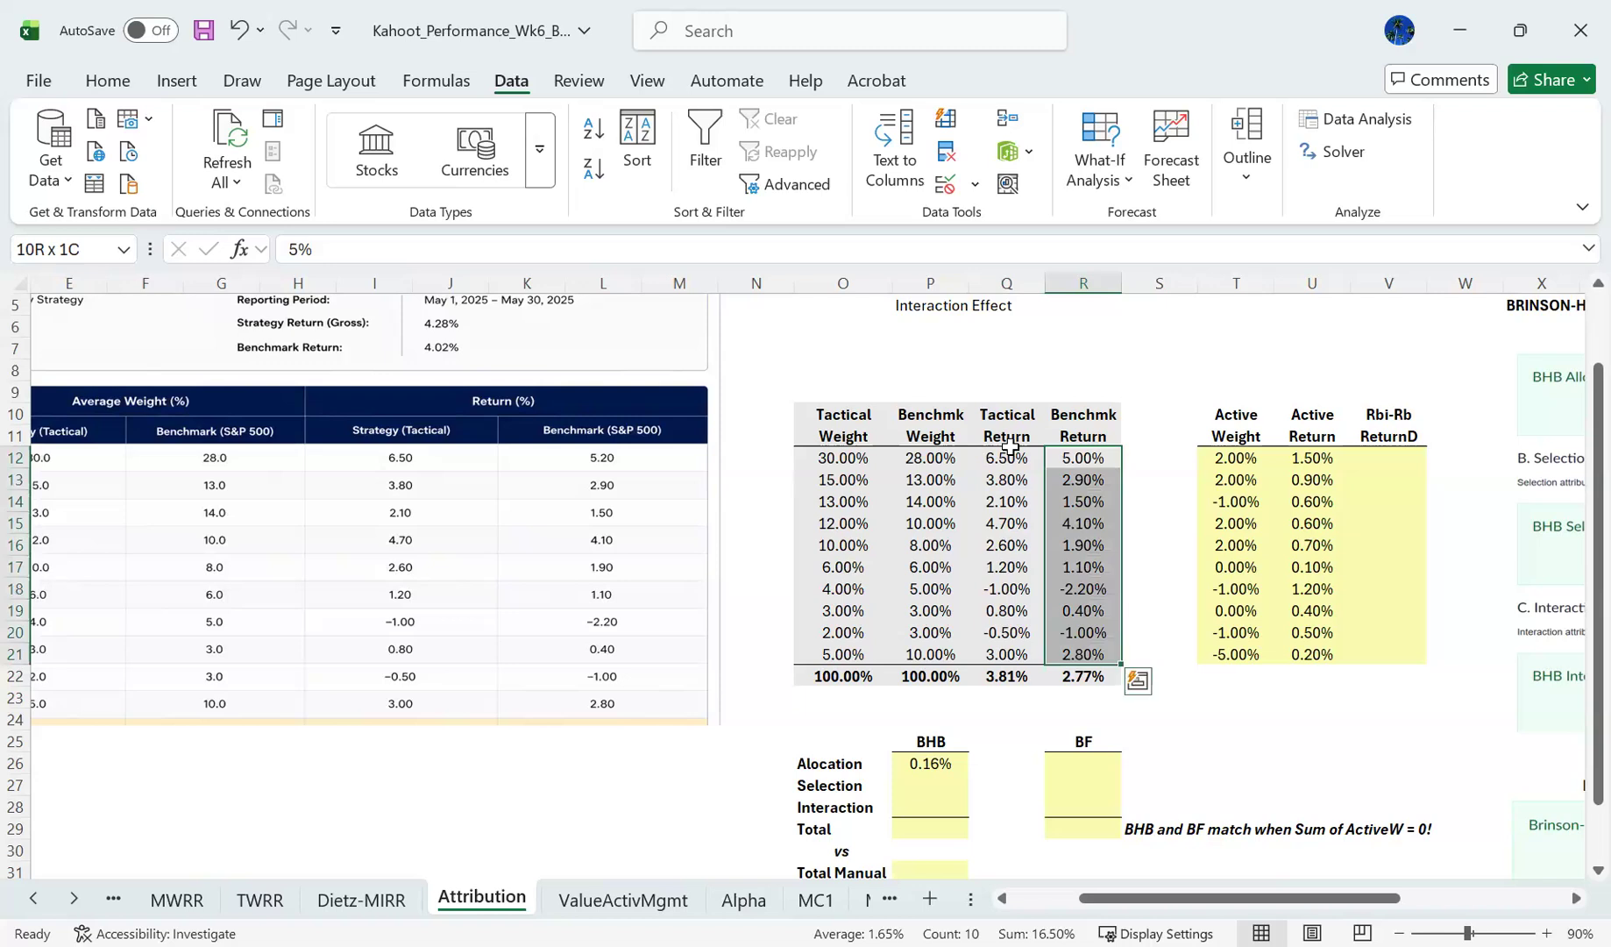
{"action": "key", "text": "Right"}
{"action": "key", "text": "Right"}
{"action": "key", "text": "shift+Down"}
{"action": "key", "text": "shift+Down"}
{"action": "key", "text": "shift+Down"}
{"action": "key", "text": "shift+Down"}
{"action": "key", "text": "shift+Down"}
{"action": "key", "text": "shift+Down"}
{"action": "key", "text": "shift+Down"}
{"action": "key", "text": "shift+Down"}
{"action": "key", "text": "shift+Down"}
{"action": "key", "text": "shift+Down"}
{"action": "key", "text": "shift+Down"}
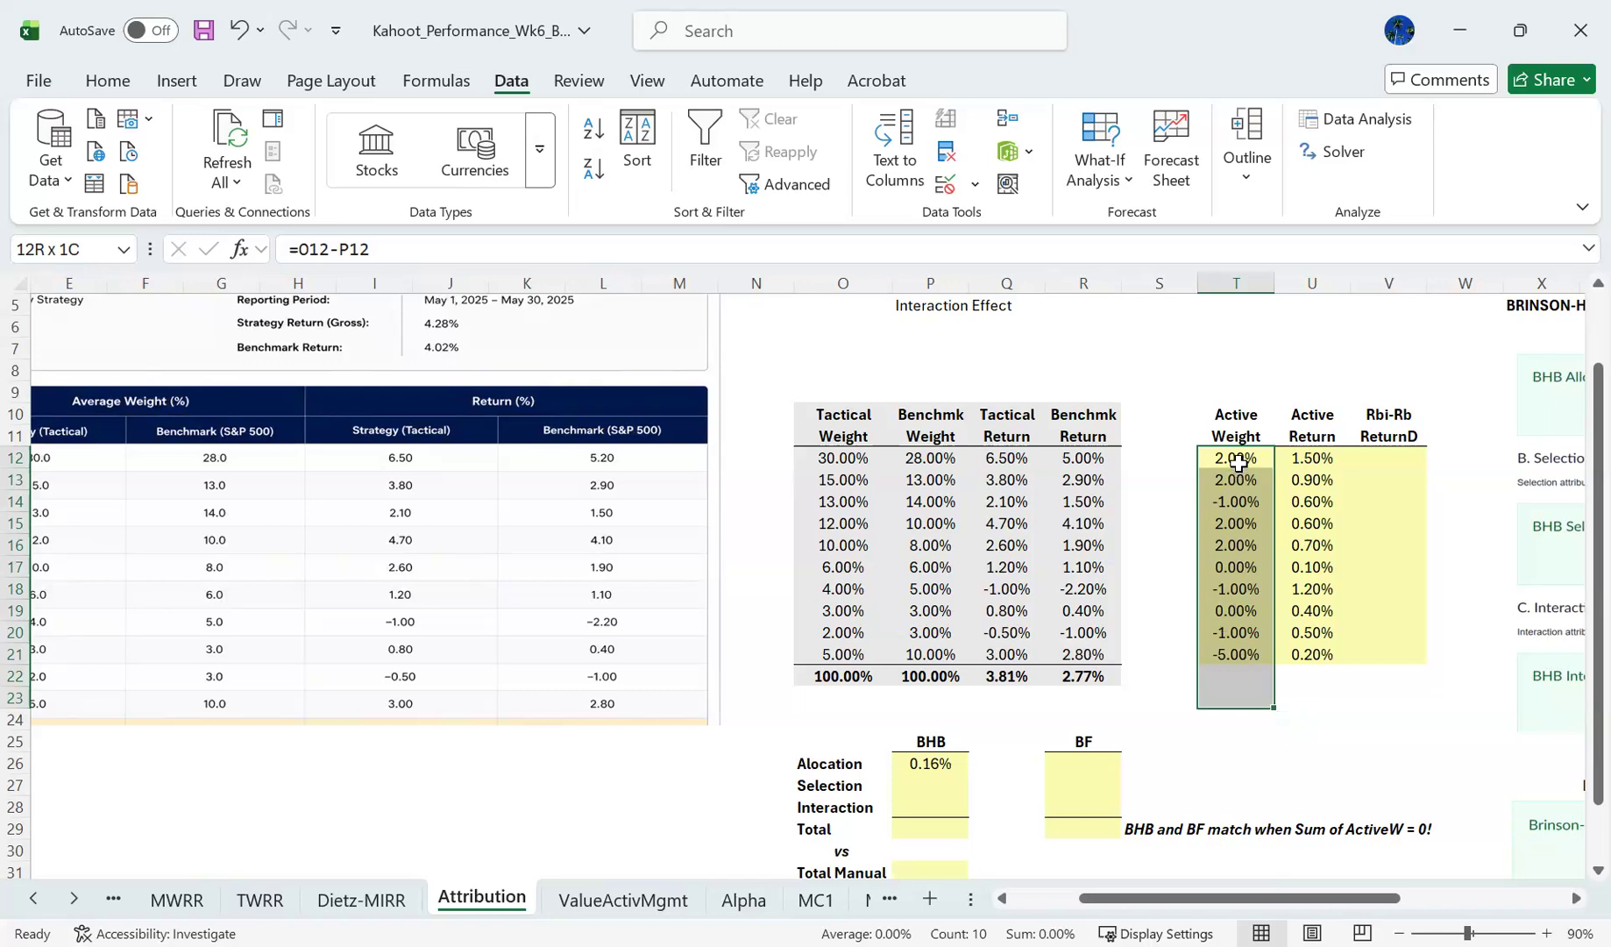
- Compare the active weight with the benchmark return in row 12 and in row 18
{"action": "left_click", "coordinate": [1237, 458]}
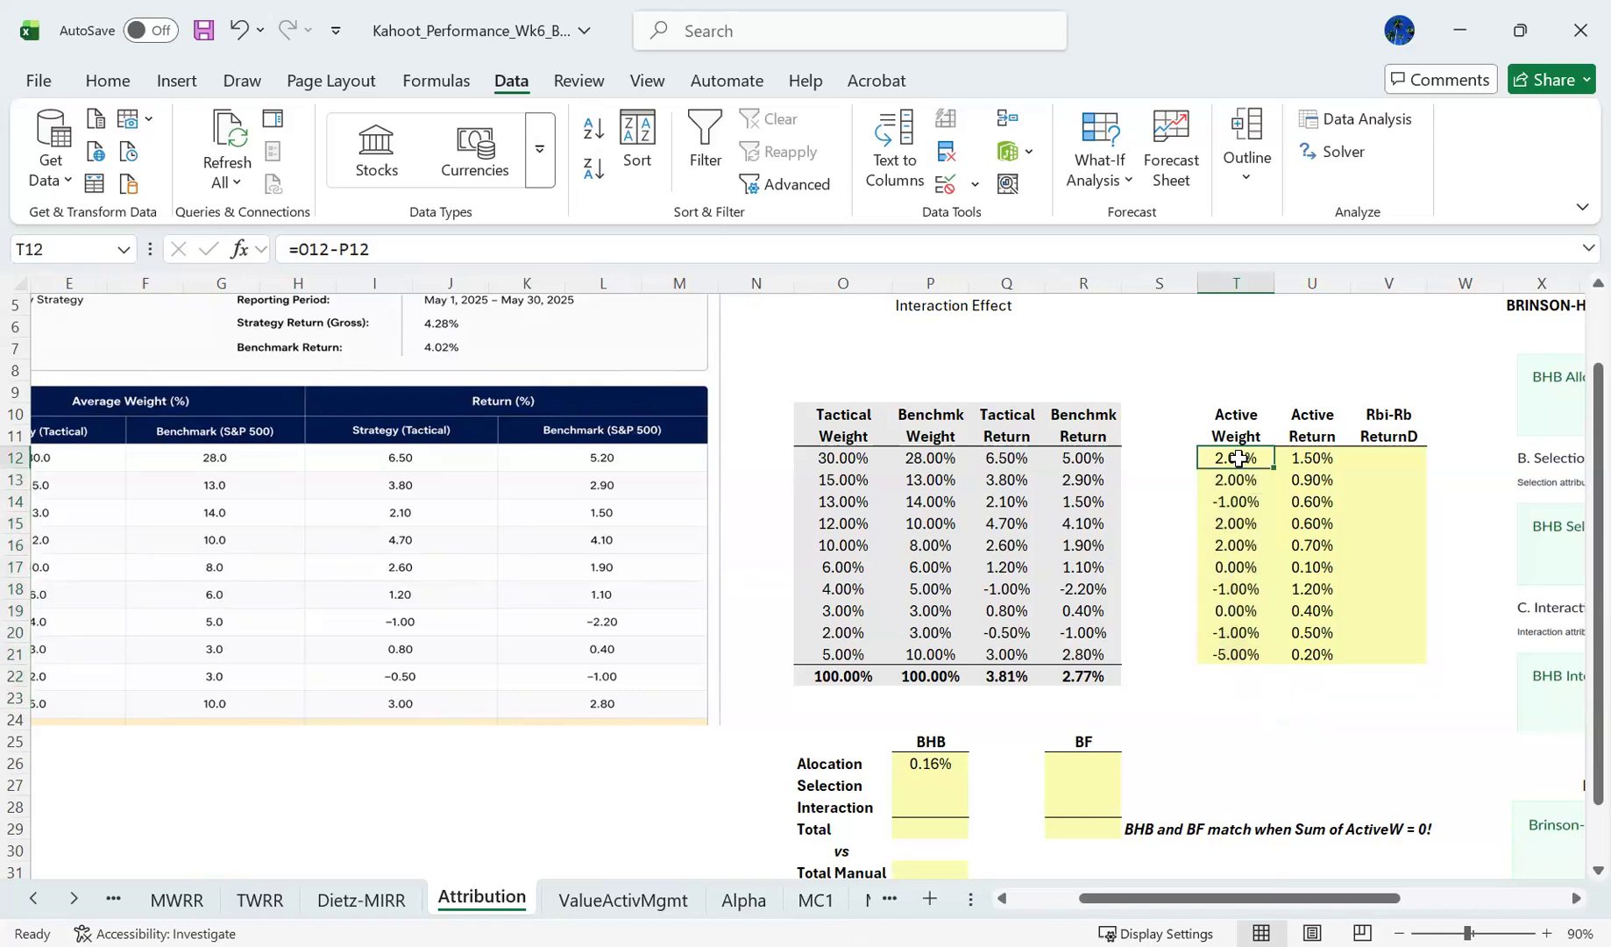
{"action": "left_click", "coordinate": [1087, 454]}
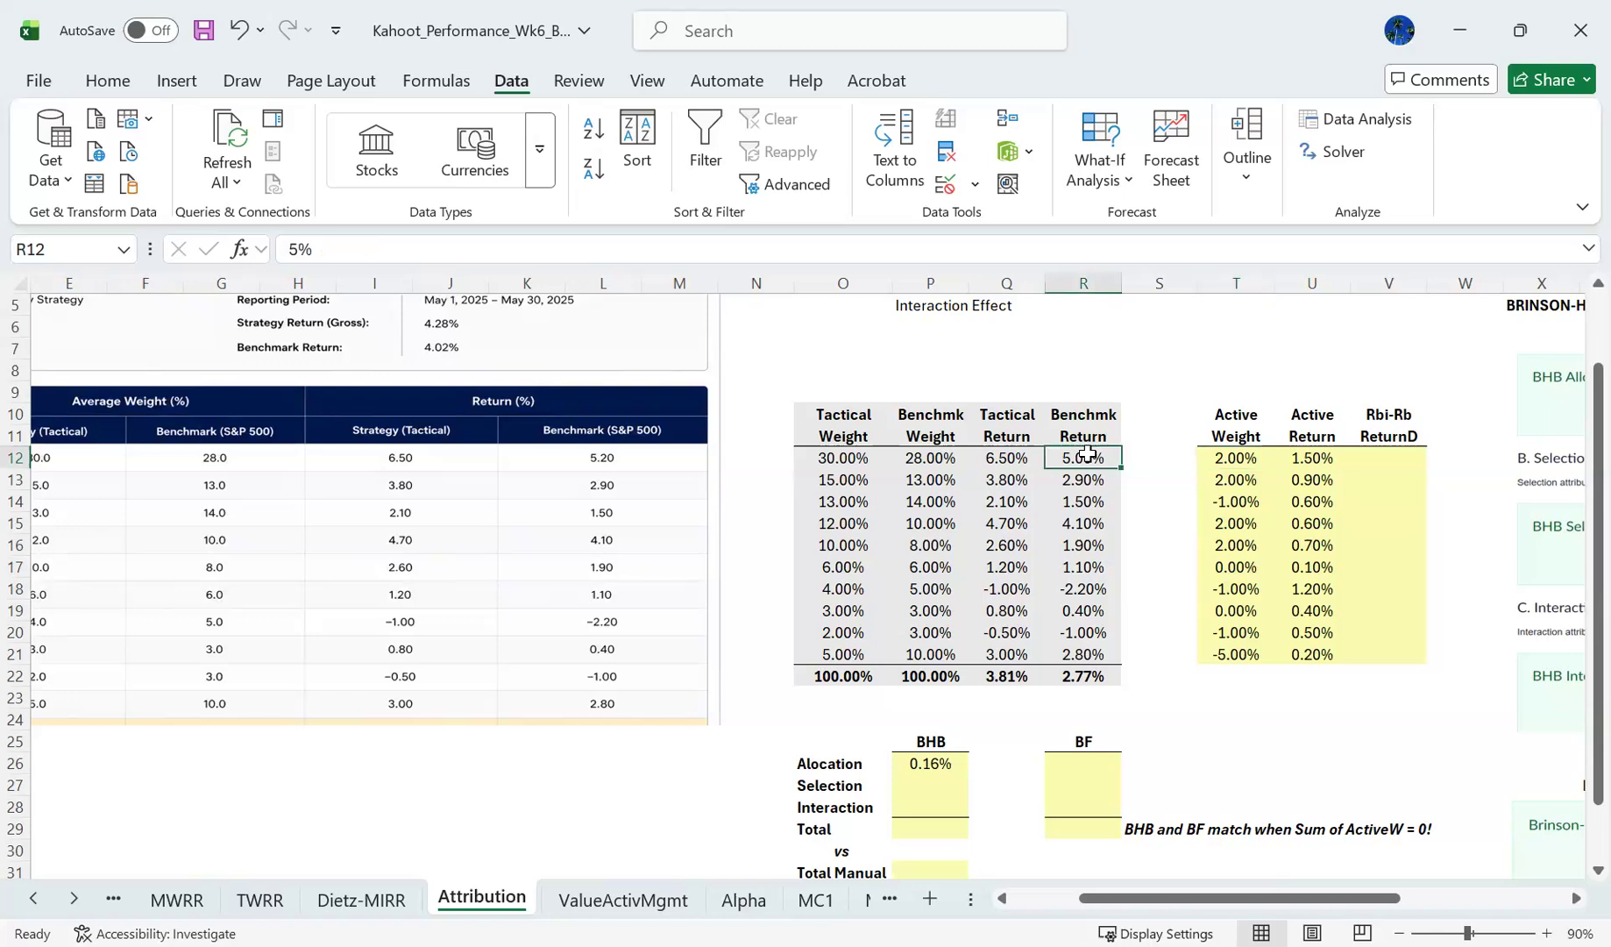
{"action": "left_click", "coordinate": [1225, 593]}
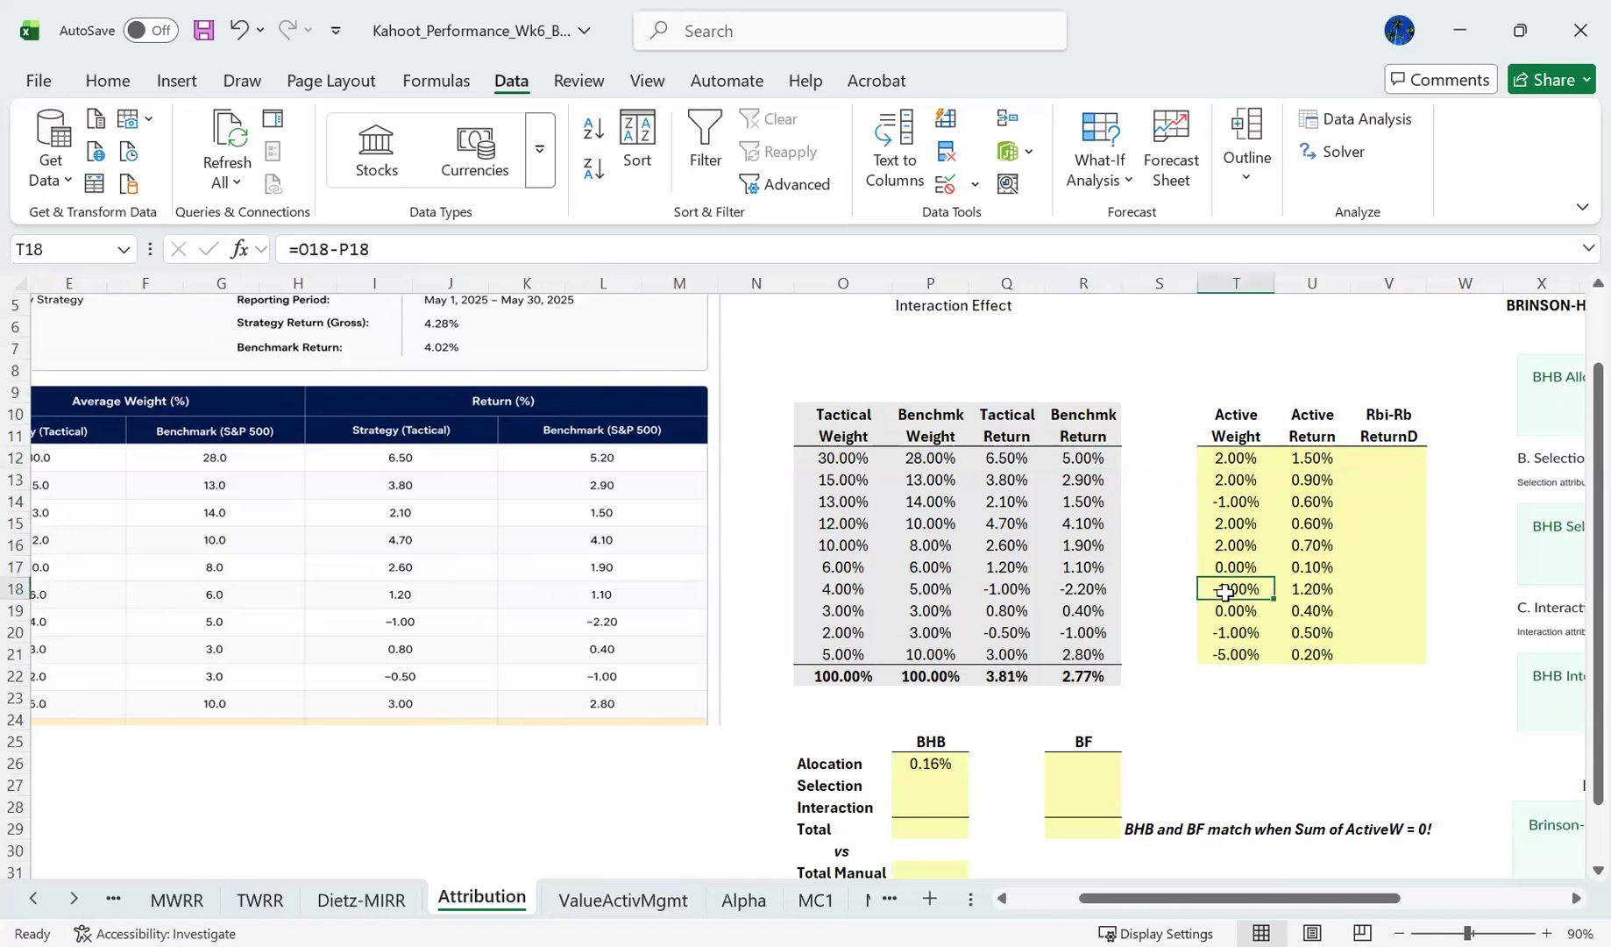
{"action": "left_click", "coordinate": [1076, 586]}
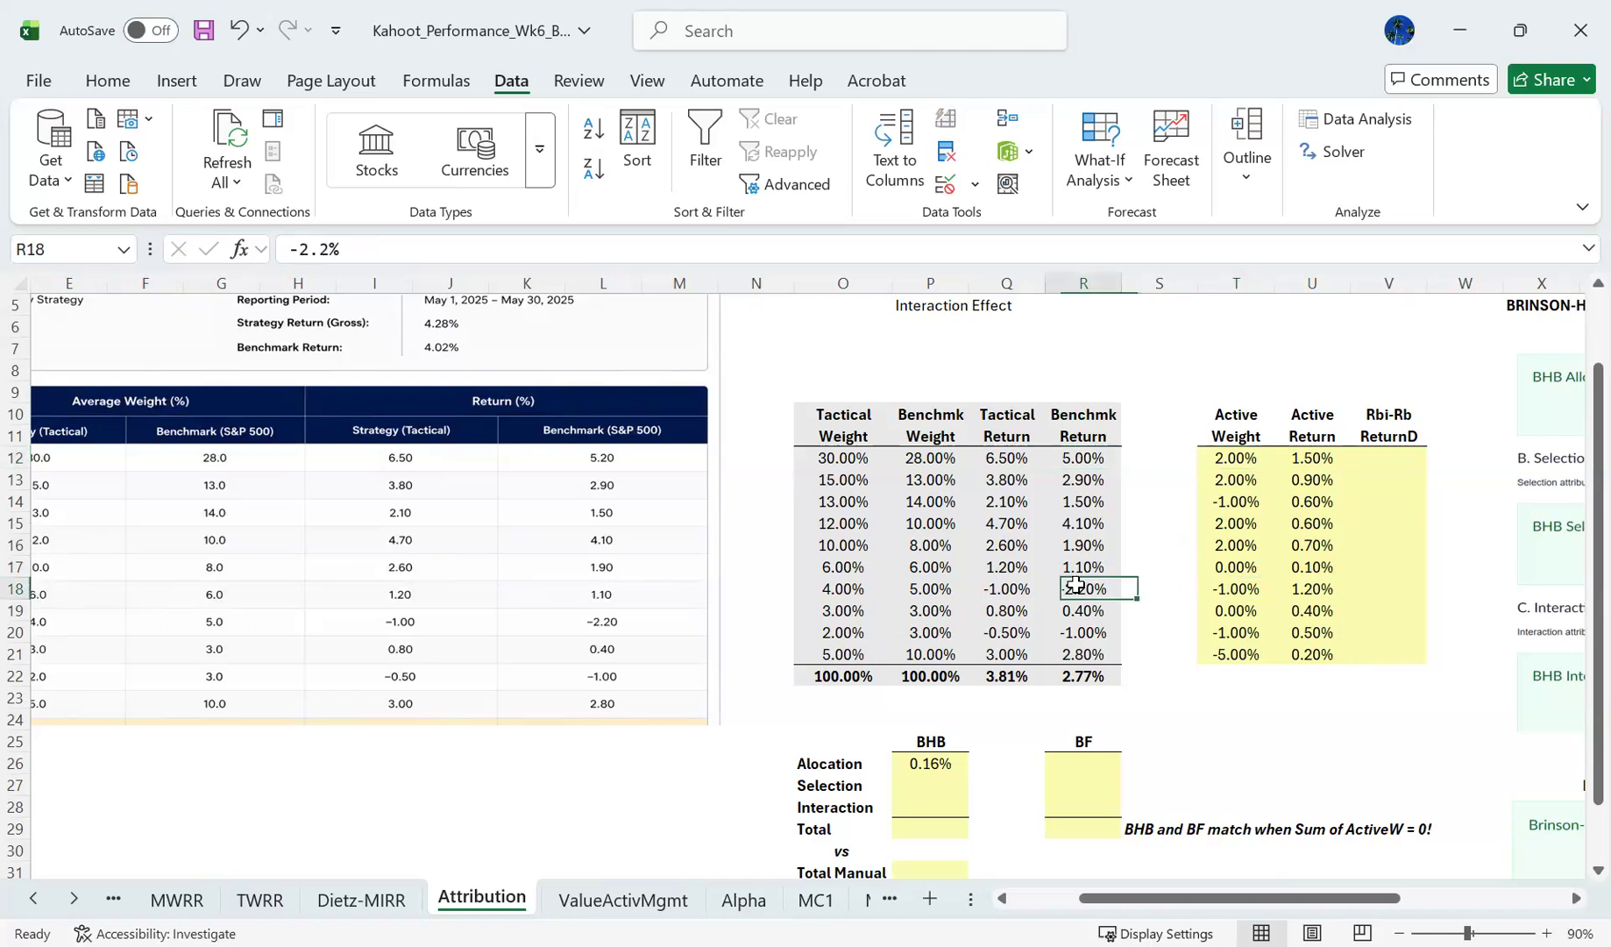
- Compare the active weight with the benchmark return in row 20 and again in row 12
{"action": "left_click", "coordinate": [1236, 635]}
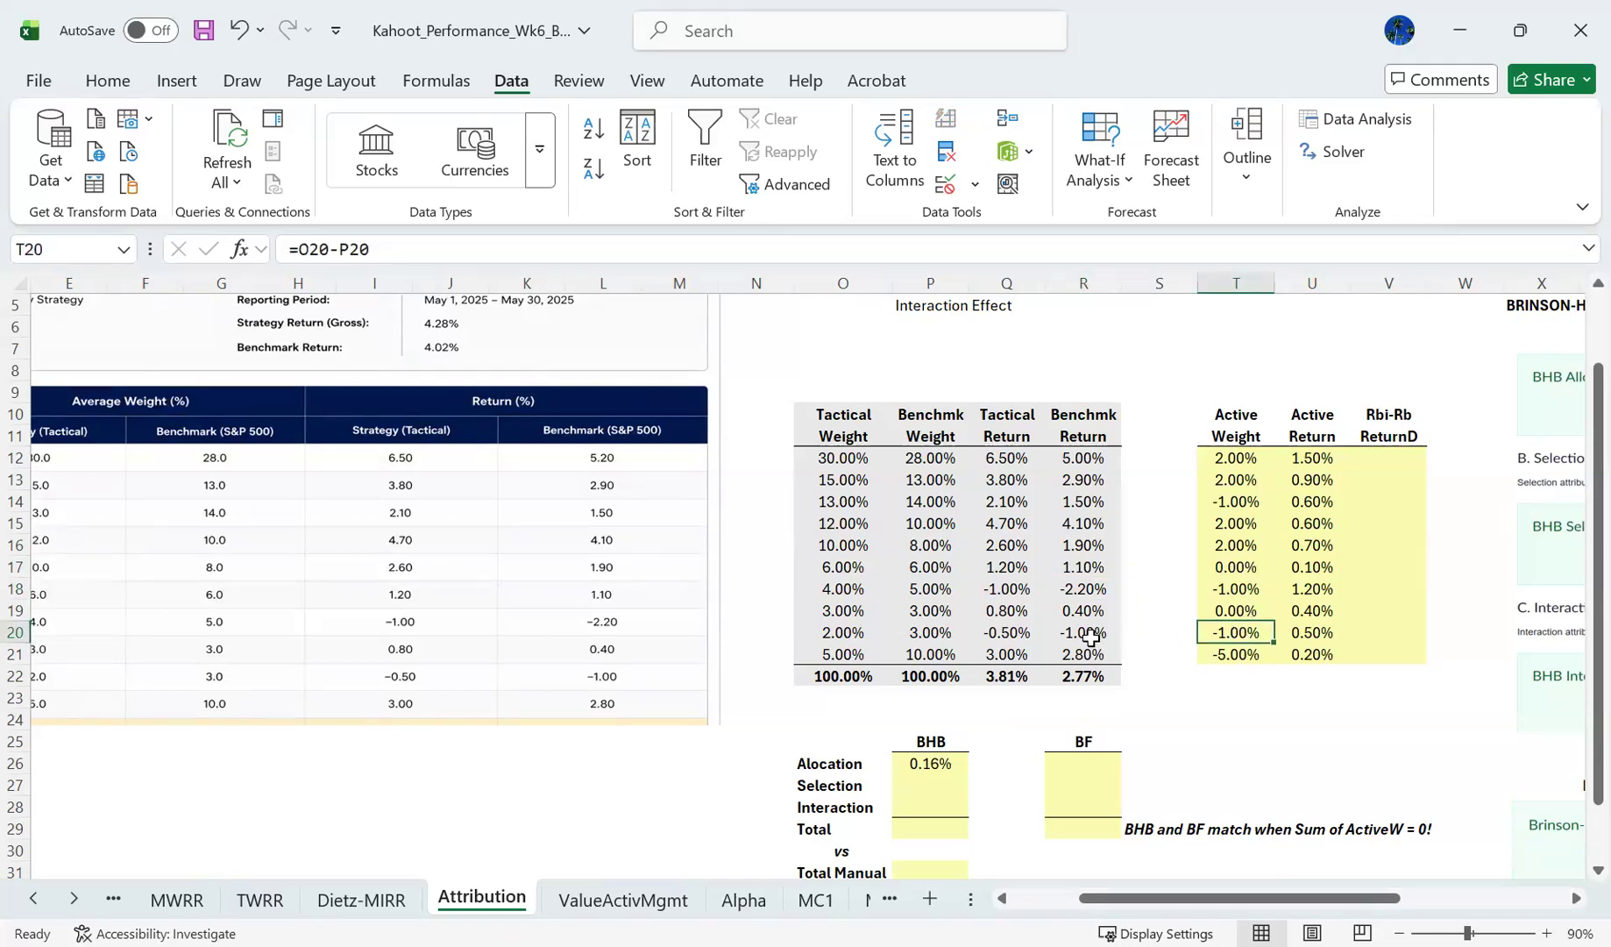
{"action": "left_click", "coordinate": [1091, 638]}
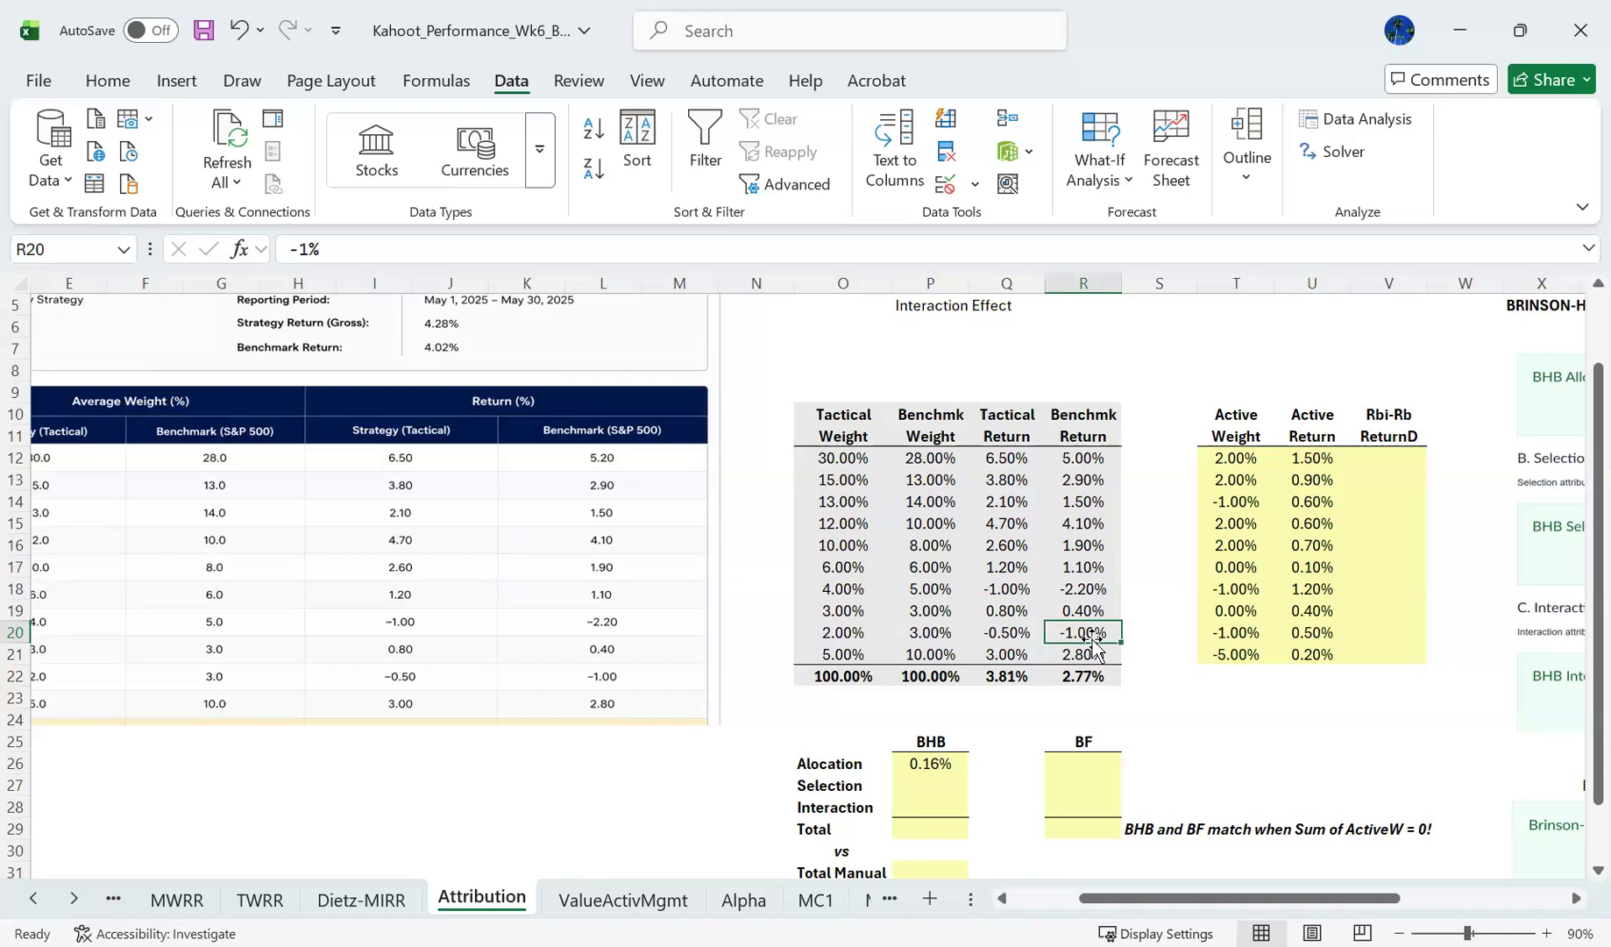
{"action": "left_click", "coordinate": [1222, 455]}
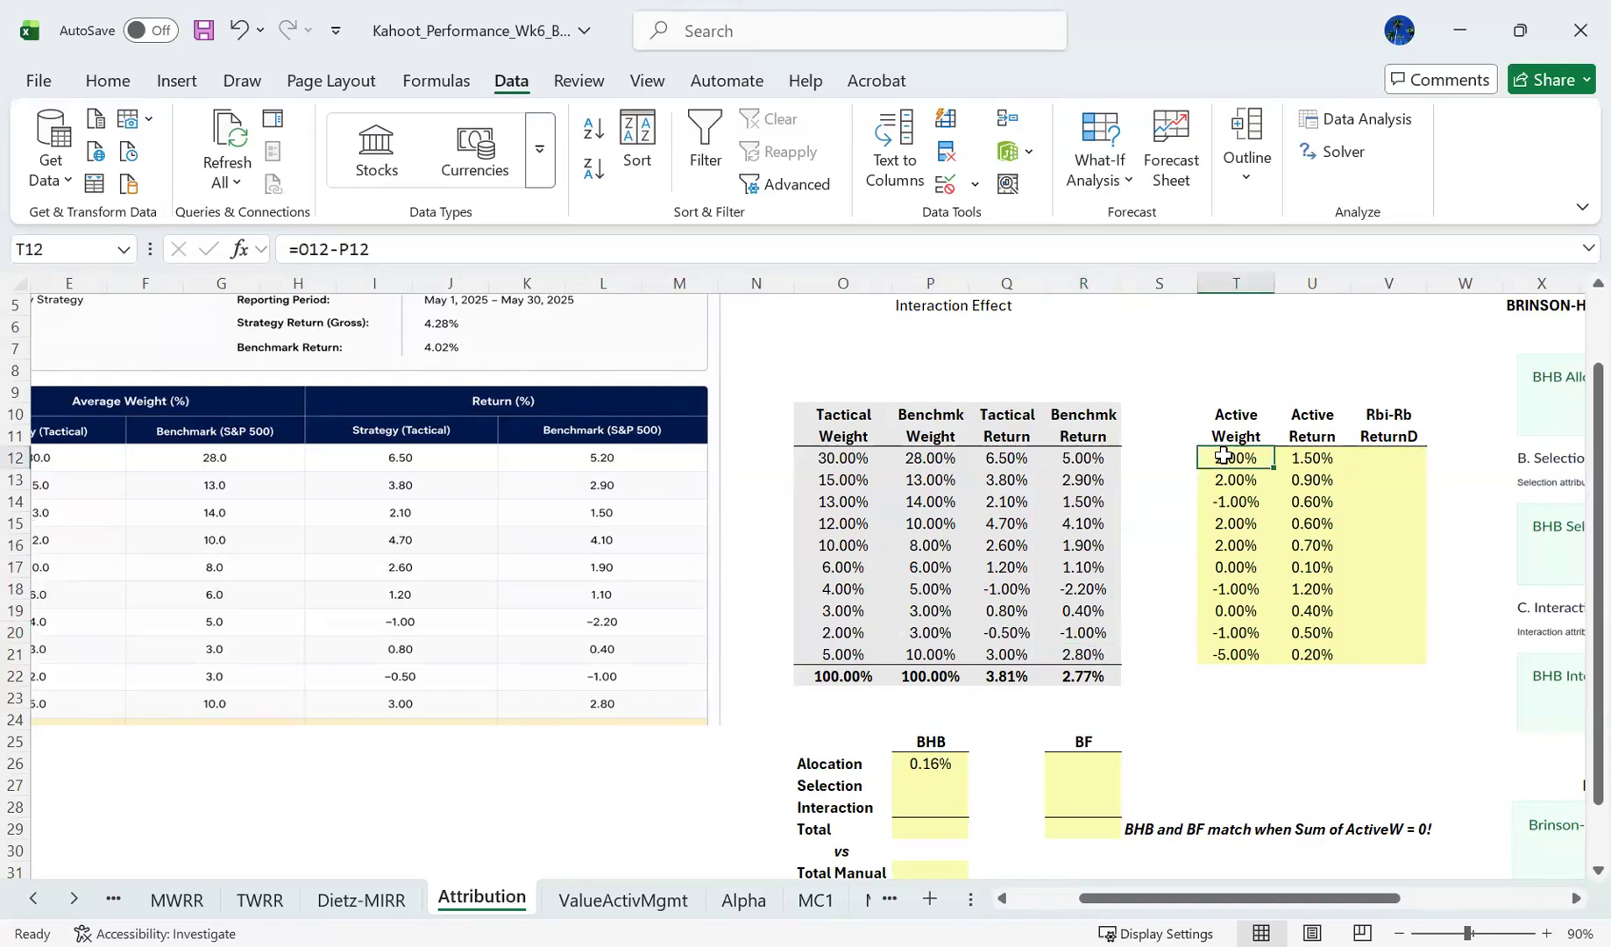
{"action": "left_click", "coordinate": [1101, 460]}
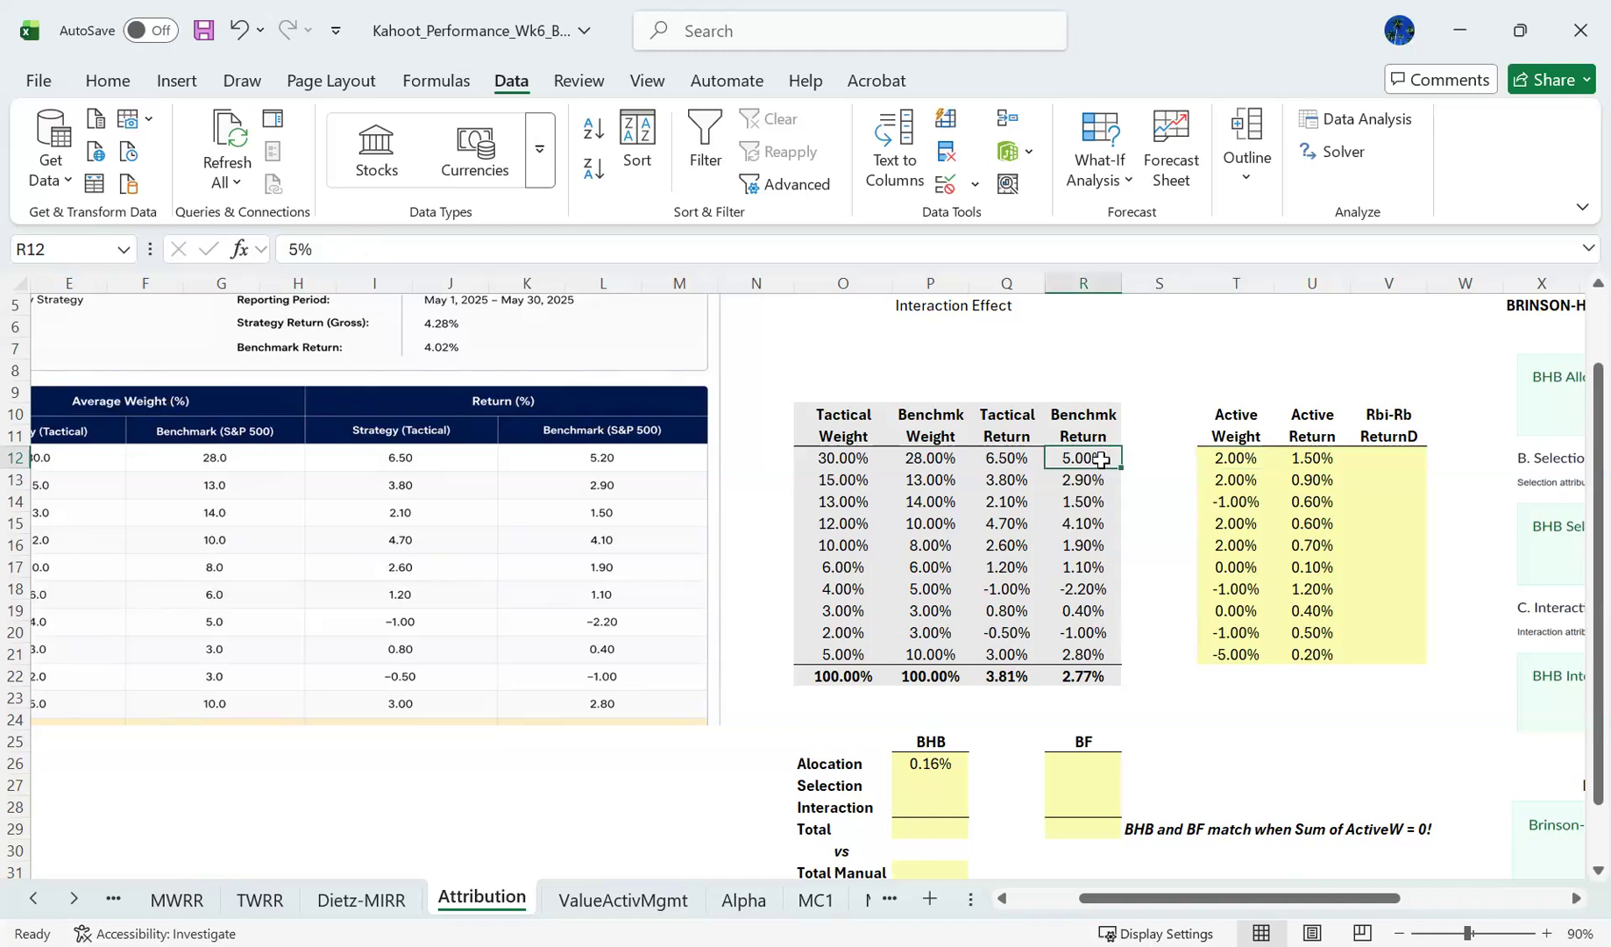
- Review the benchmark returns in R12:R21 and check the BHB allocation formula in P26
{"action": "key", "text": "shift+Down"}
{"action": "key", "text": "shift+Down"}
{"action": "key", "text": "shift+Down"}
{"action": "key", "text": "shift+Down"}
{"action": "key", "text": "shift+Down"}
{"action": "key", "text": "shift+Down"}
{"action": "key", "text": "shift+Down"}
{"action": "key", "text": "shift+Down"}
{"action": "key", "text": "shift+Down"}
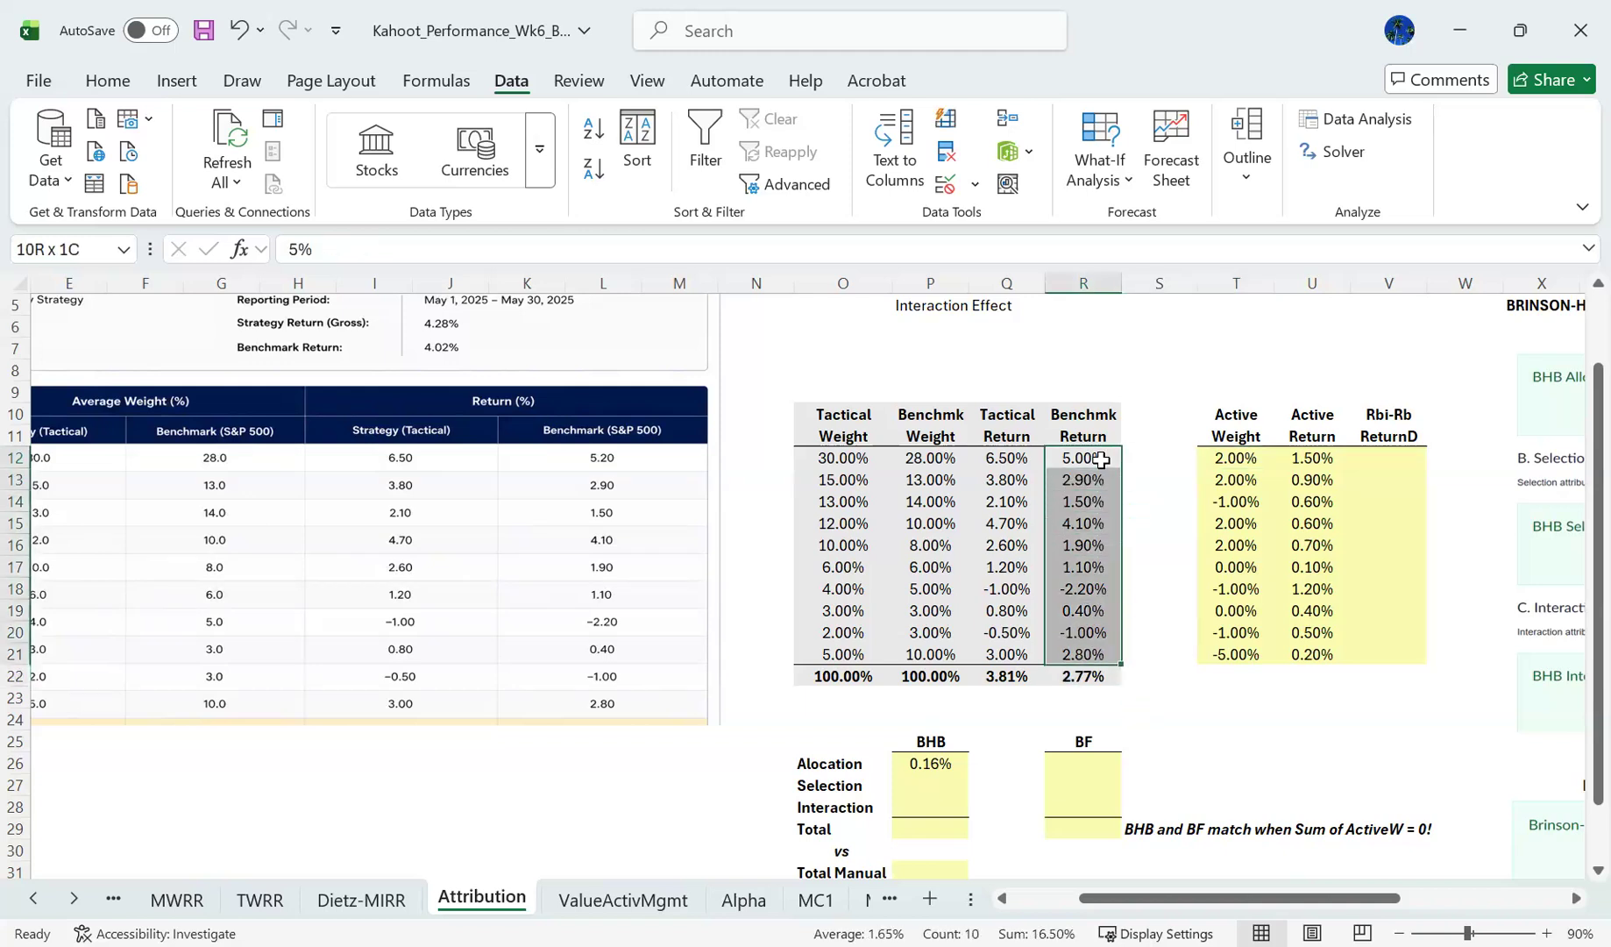
{"action": "left_click", "coordinate": [934, 762]}
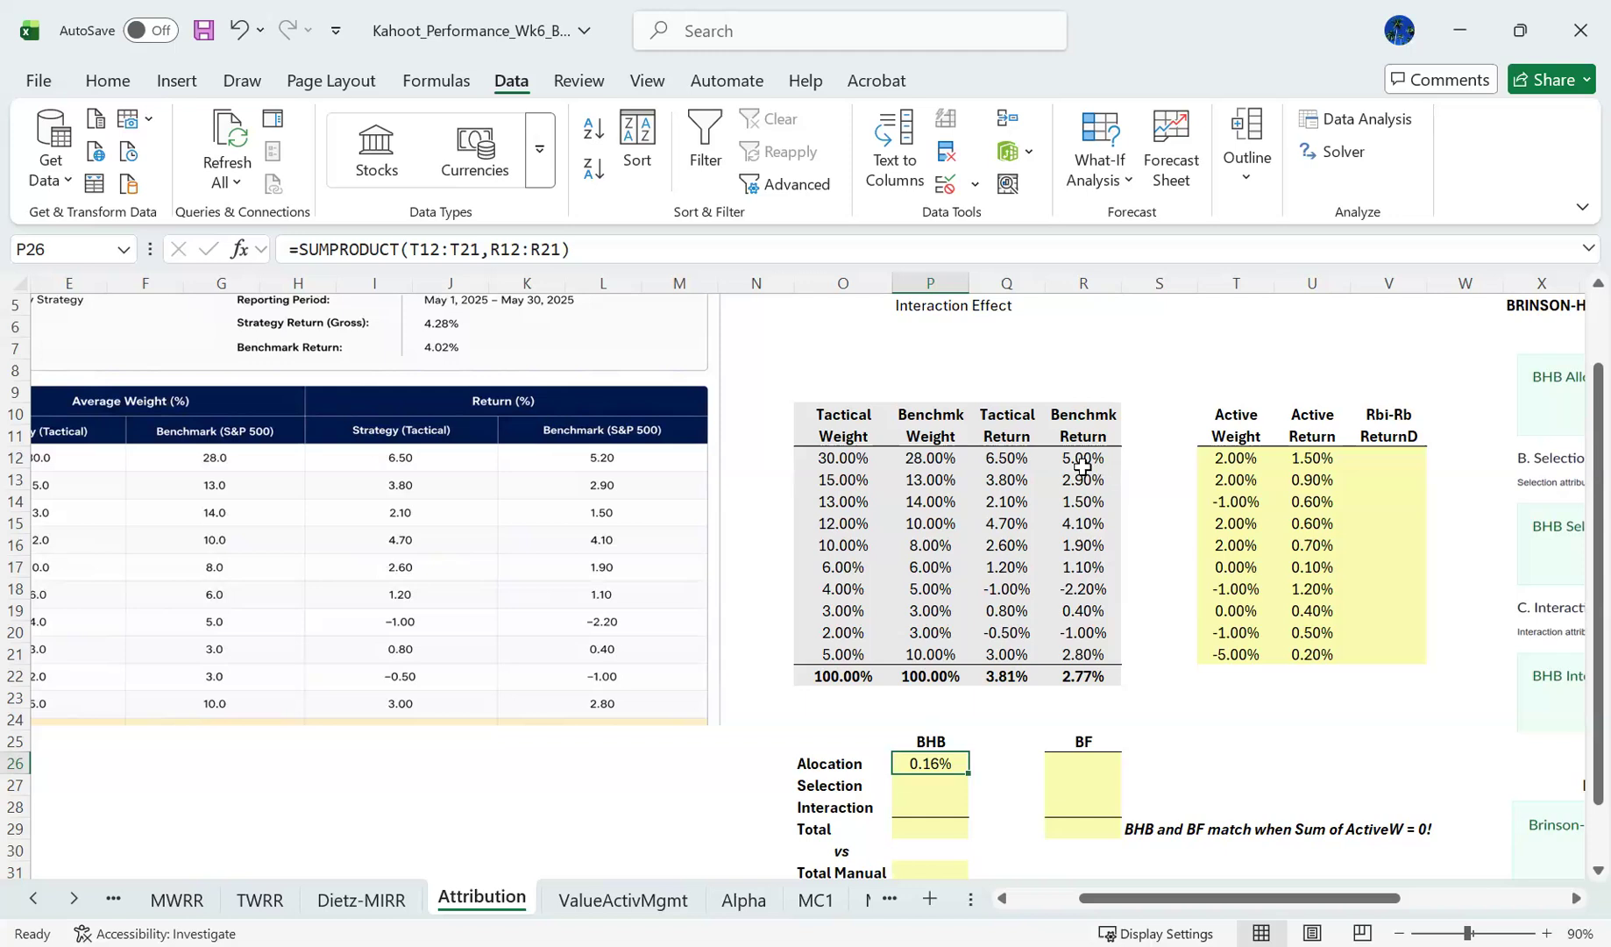
- Calculate the BHB selection effect in P27 from benchmark weights and active returns with =SUMPRODUCT(P12:P21,U12:U21), and check its referenced ranges
{"action": "key", "text": "Return"}
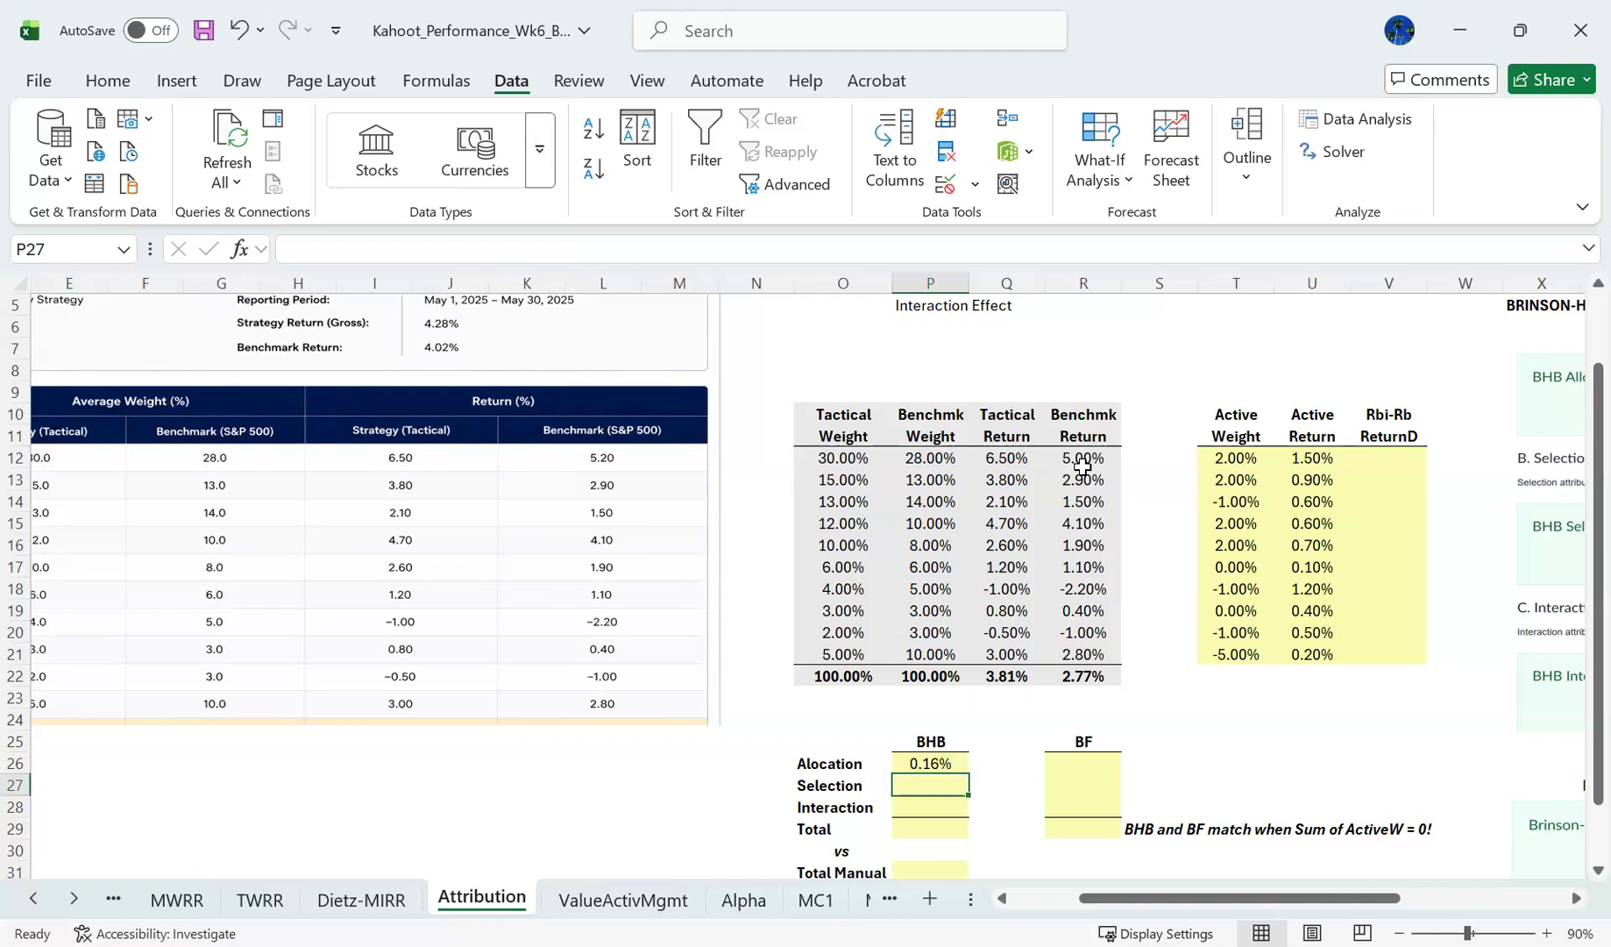
{"action": "type", "text": "="}
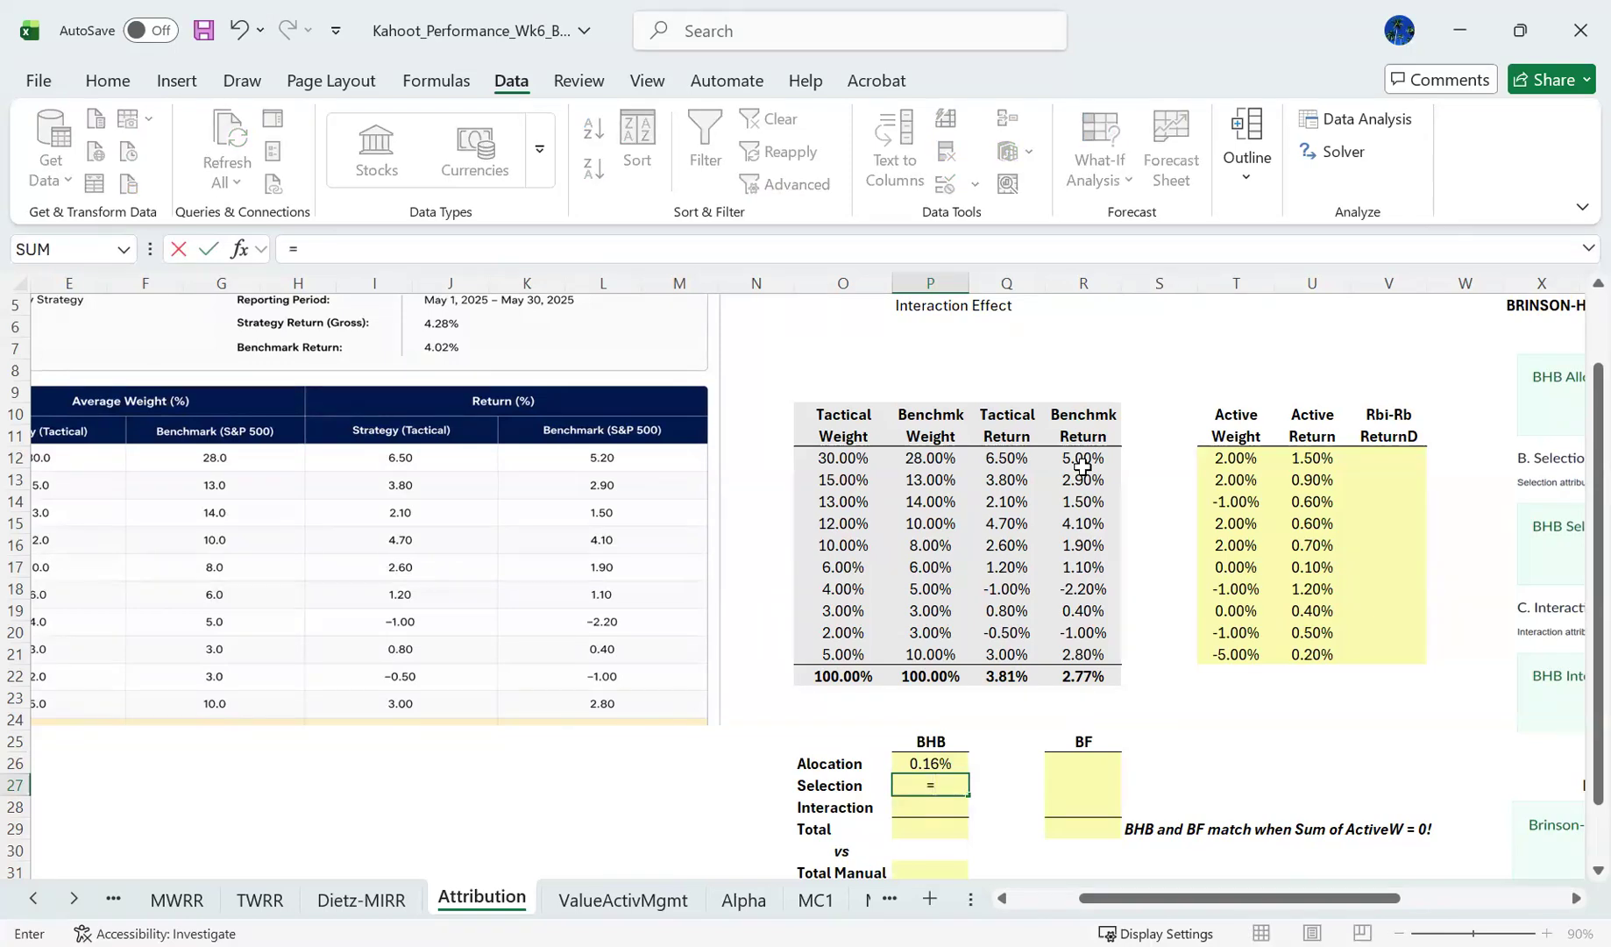
{"action": "type", "text": "sumproduct("}
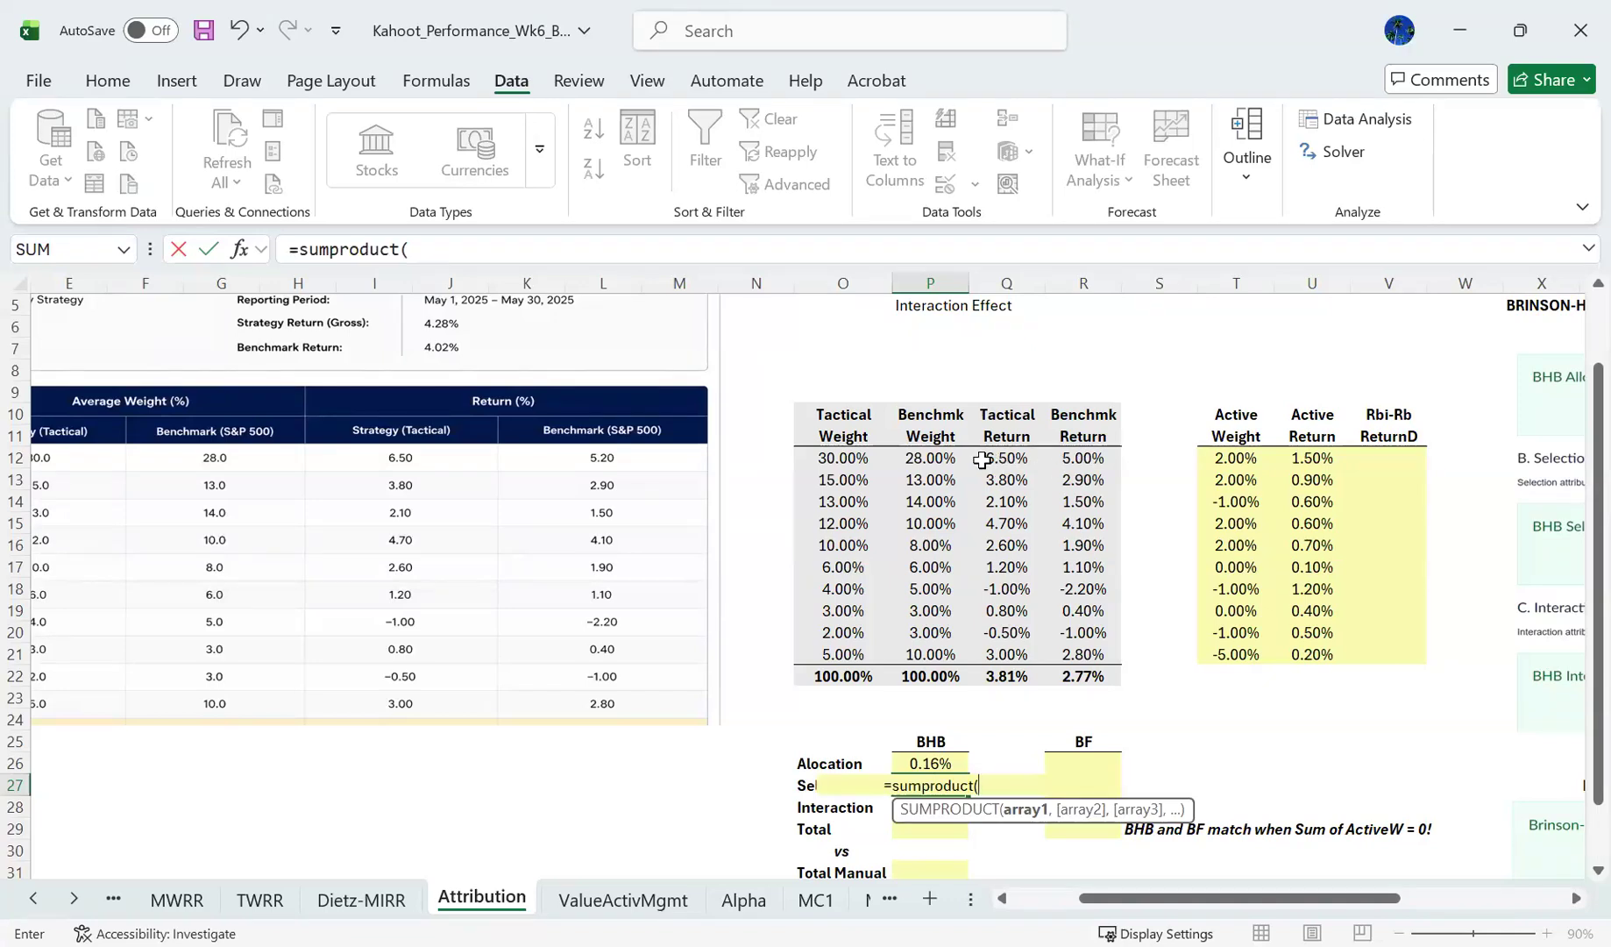
{"action": "left_click", "coordinate": [947, 459]}
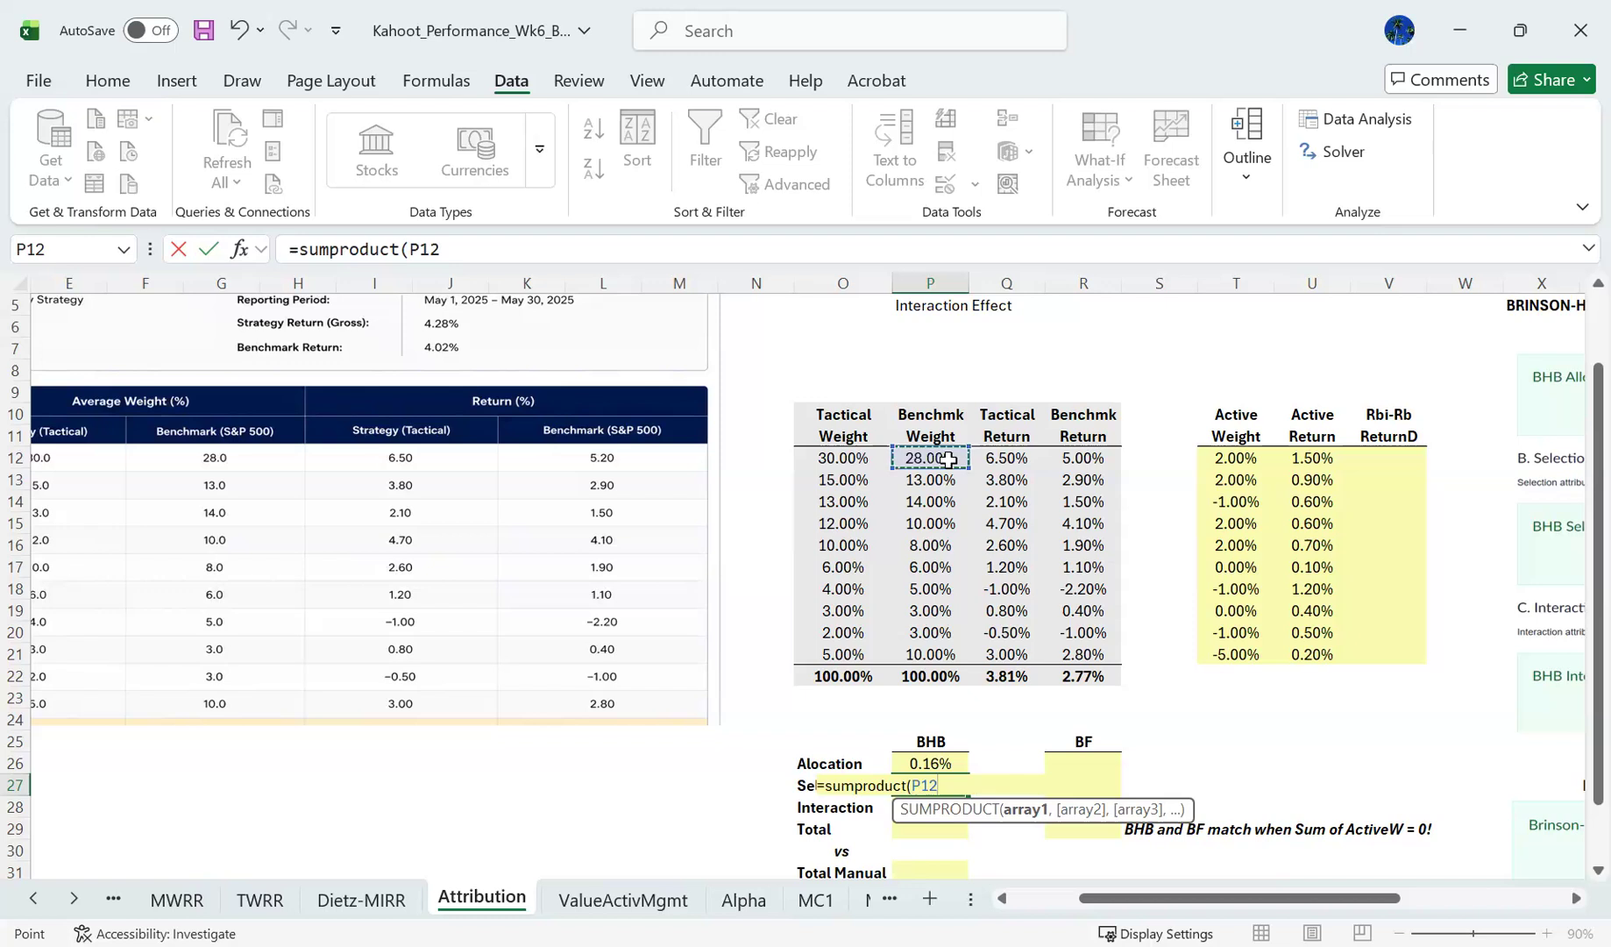
{"action": "left_click_drag", "start_coordinate": [946, 459], "coordinate": [941, 653]}
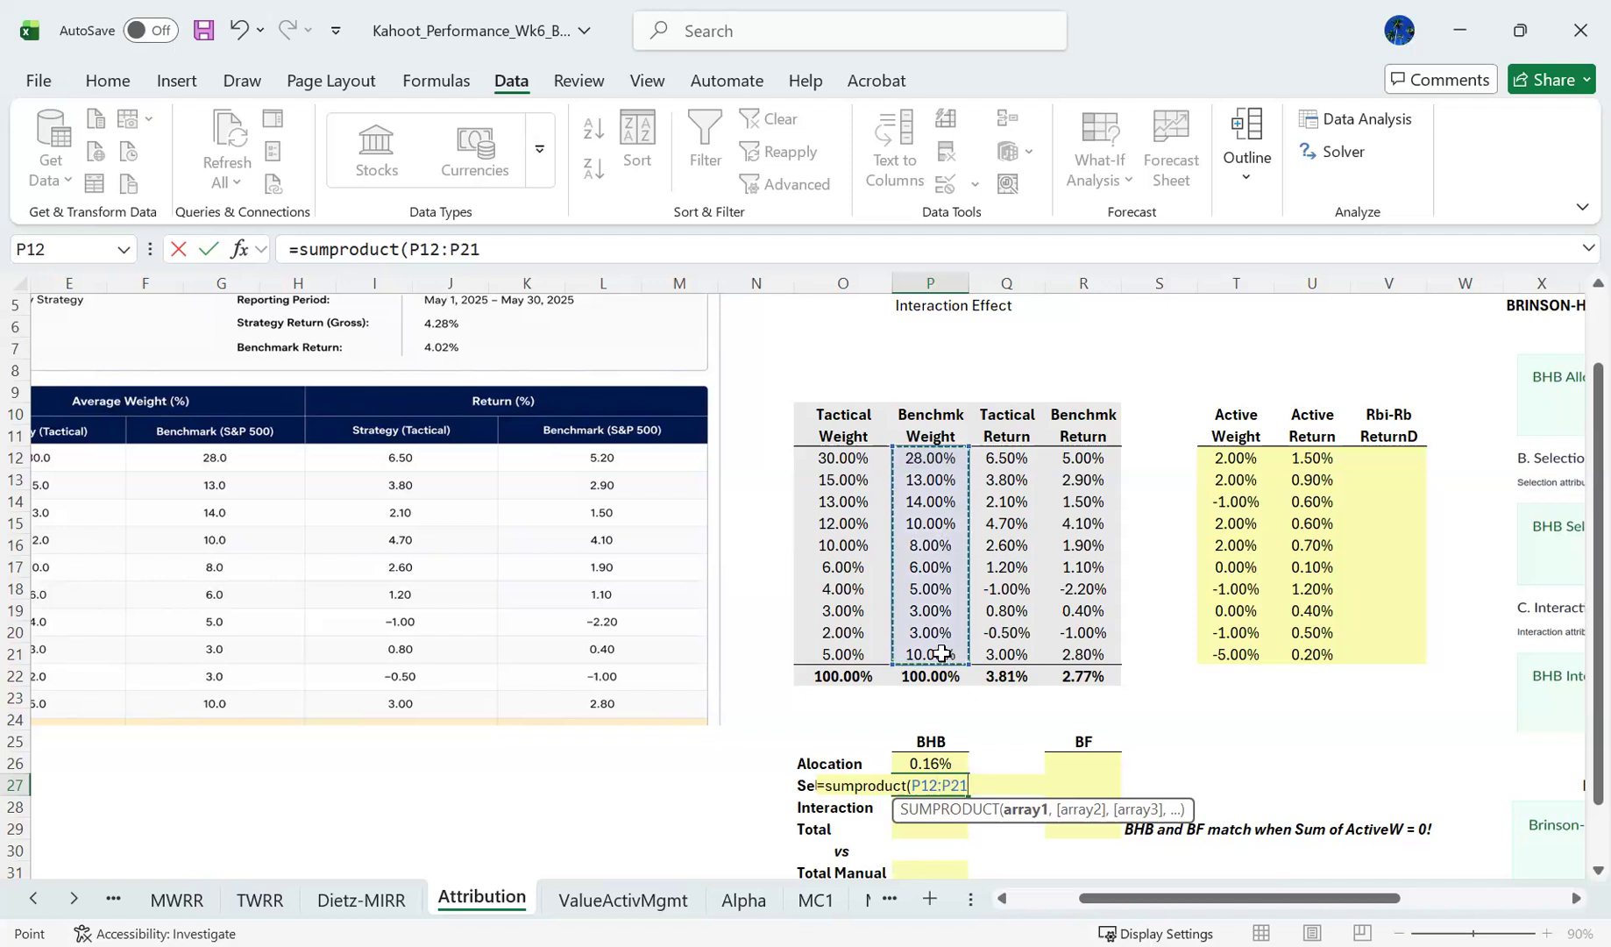
{"action": "type", "text": ","}
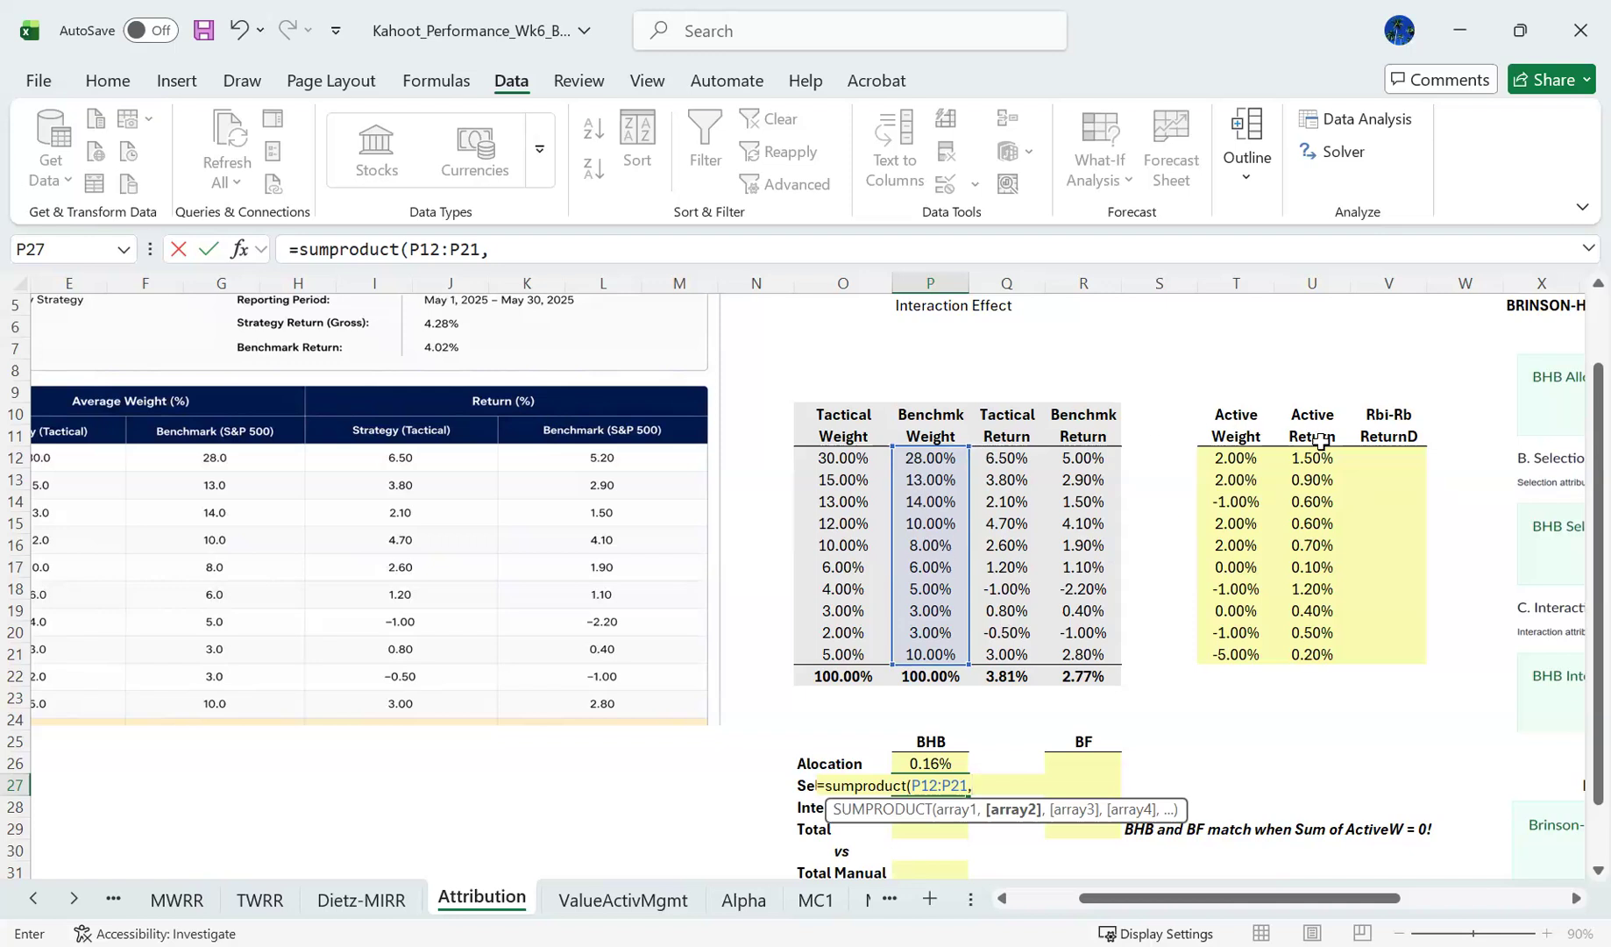
{"action": "left_click", "coordinate": [1322, 472]}
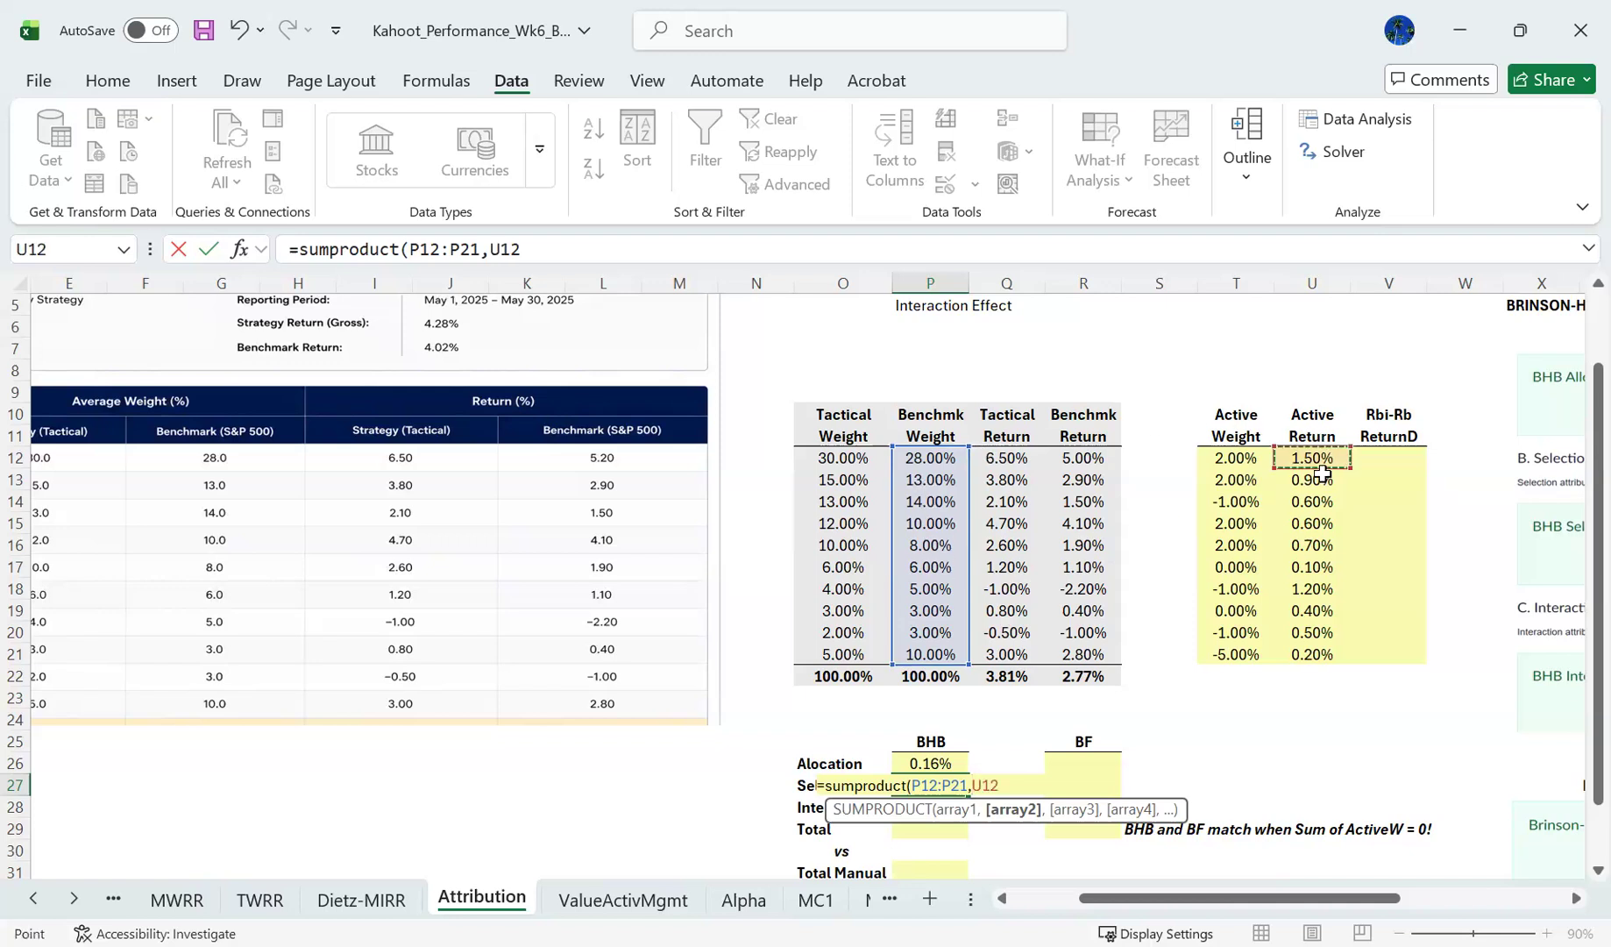
{"action": "left_click", "coordinate": [1322, 653], "text": "shift"}
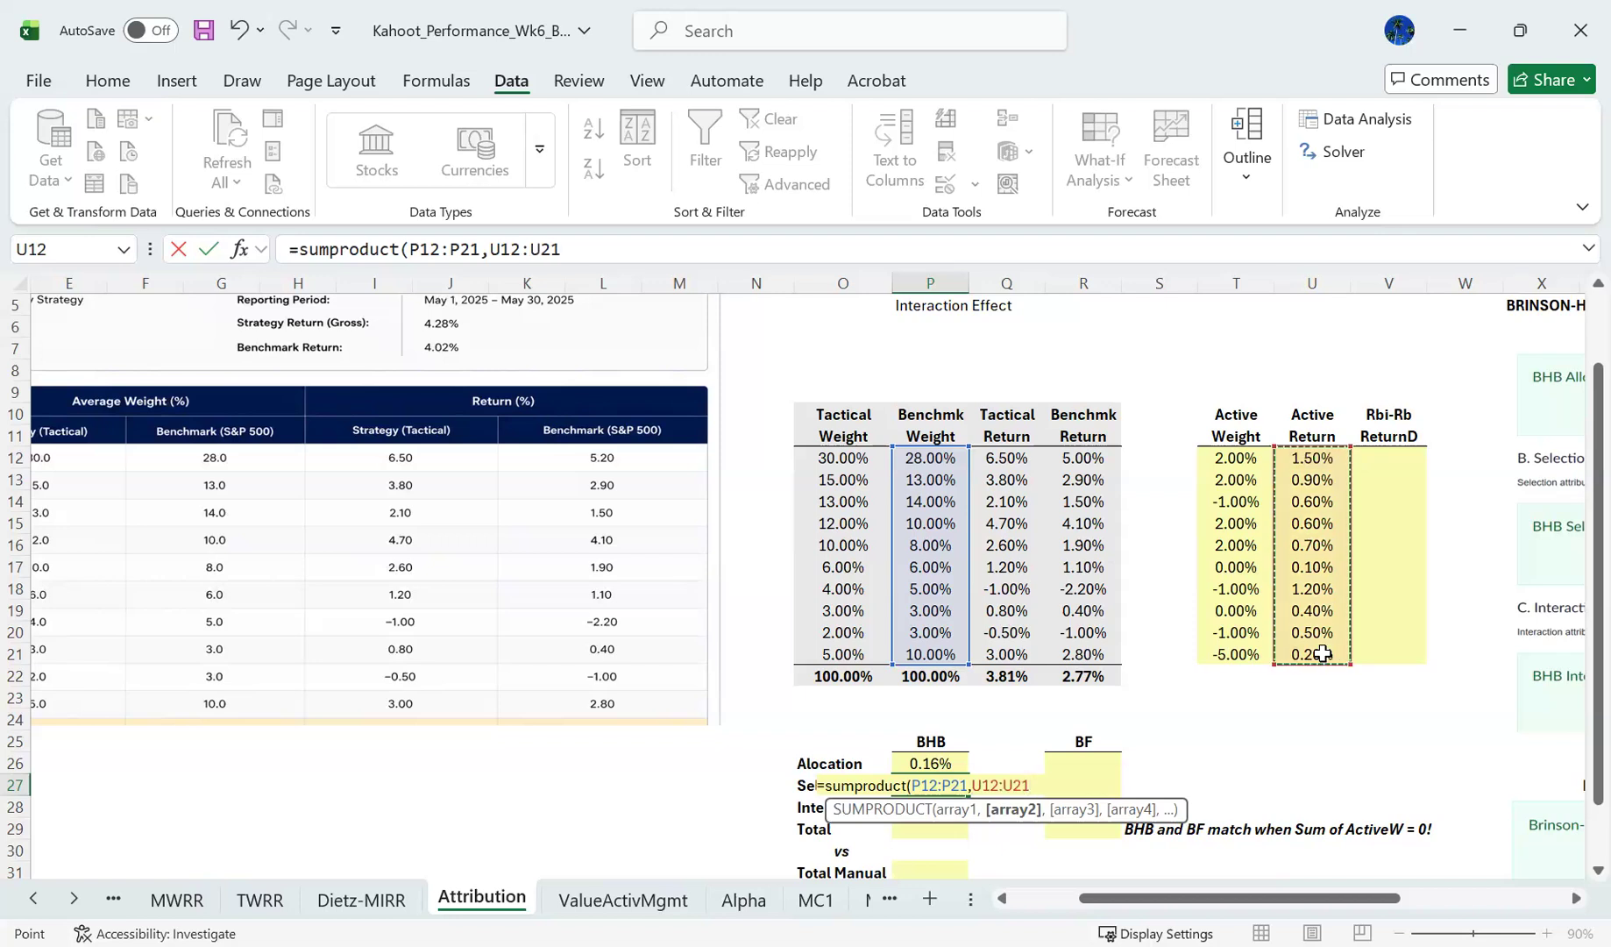
{"action": "type", "text": ")"}
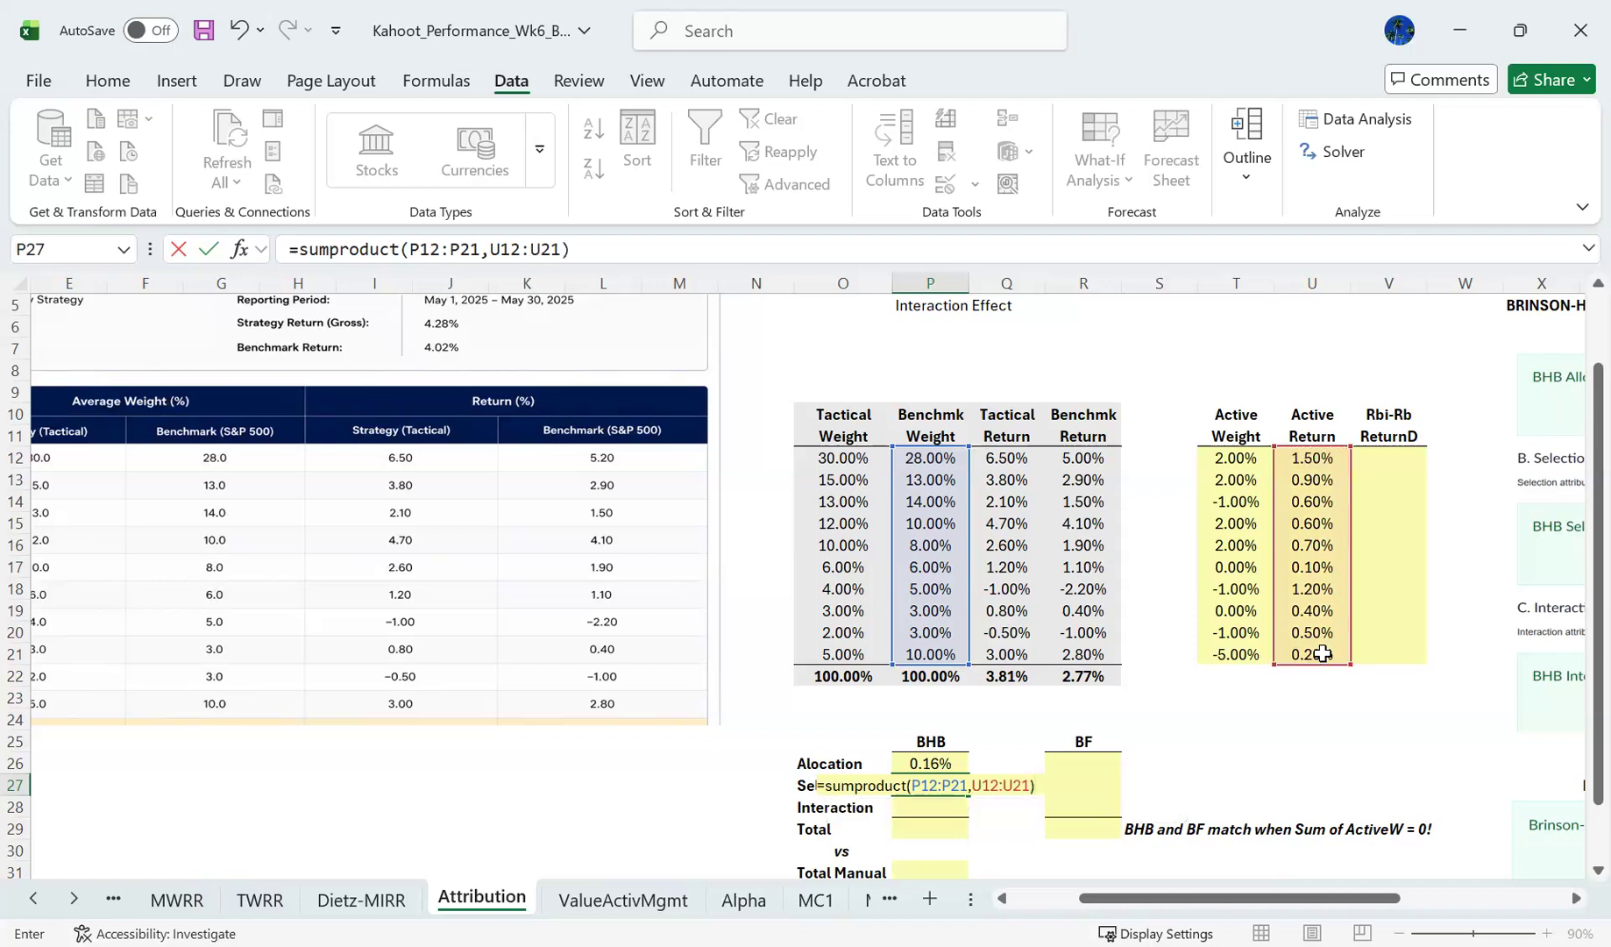
{"action": "key", "text": "Return"}
{"action": "key", "text": "Up"}
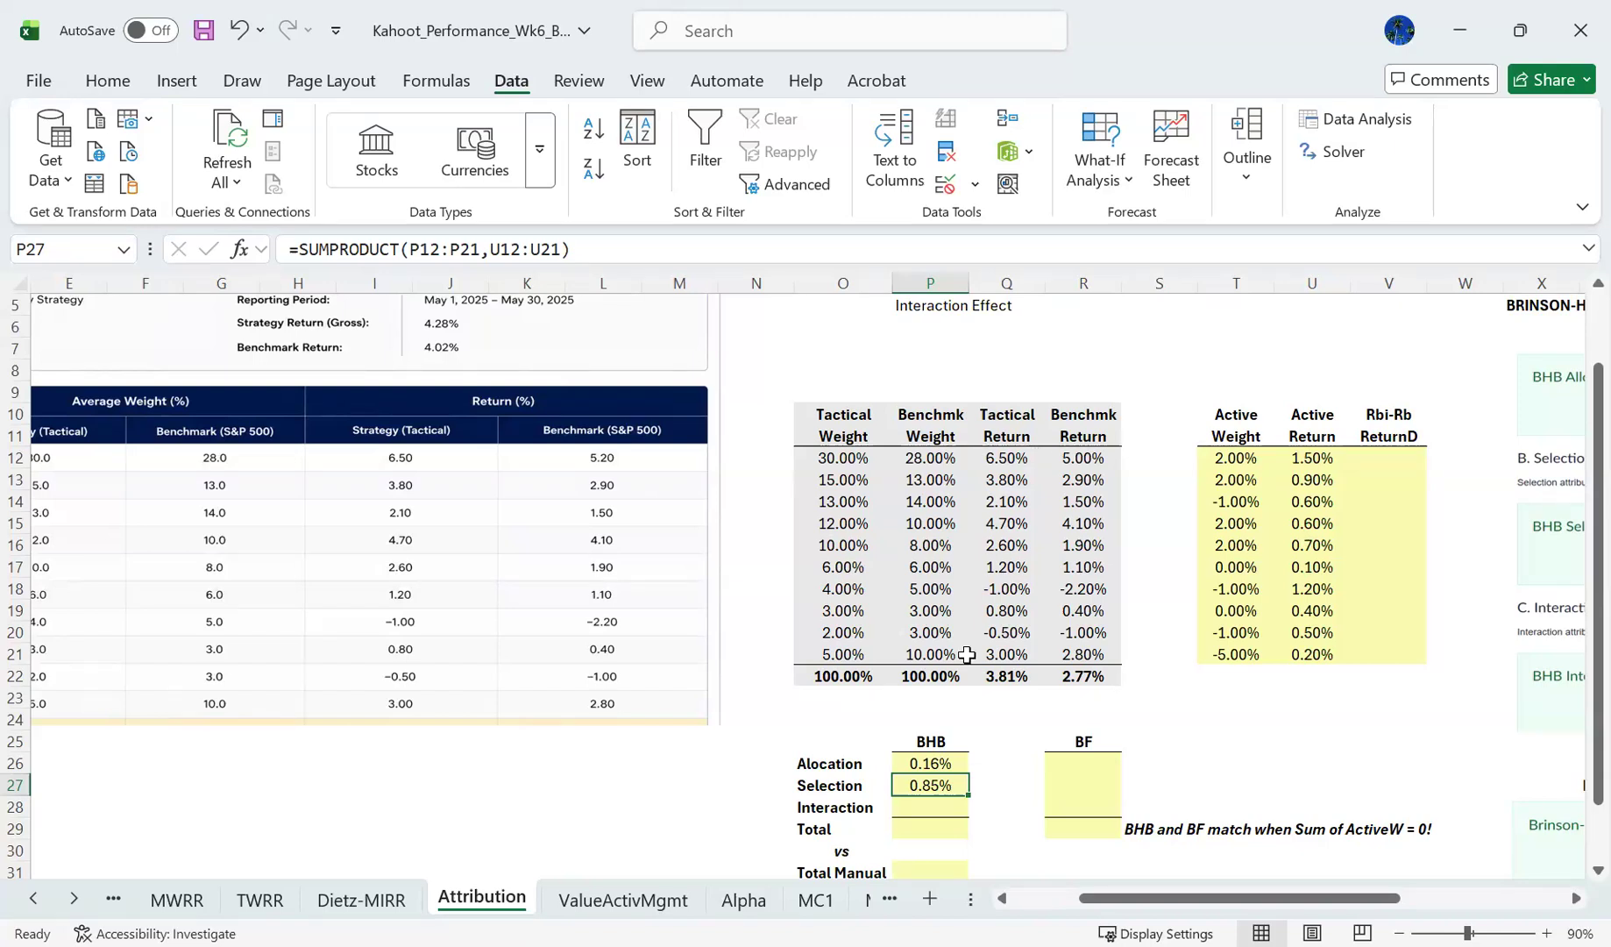
{"action": "left_click", "coordinate": [855, 248]}
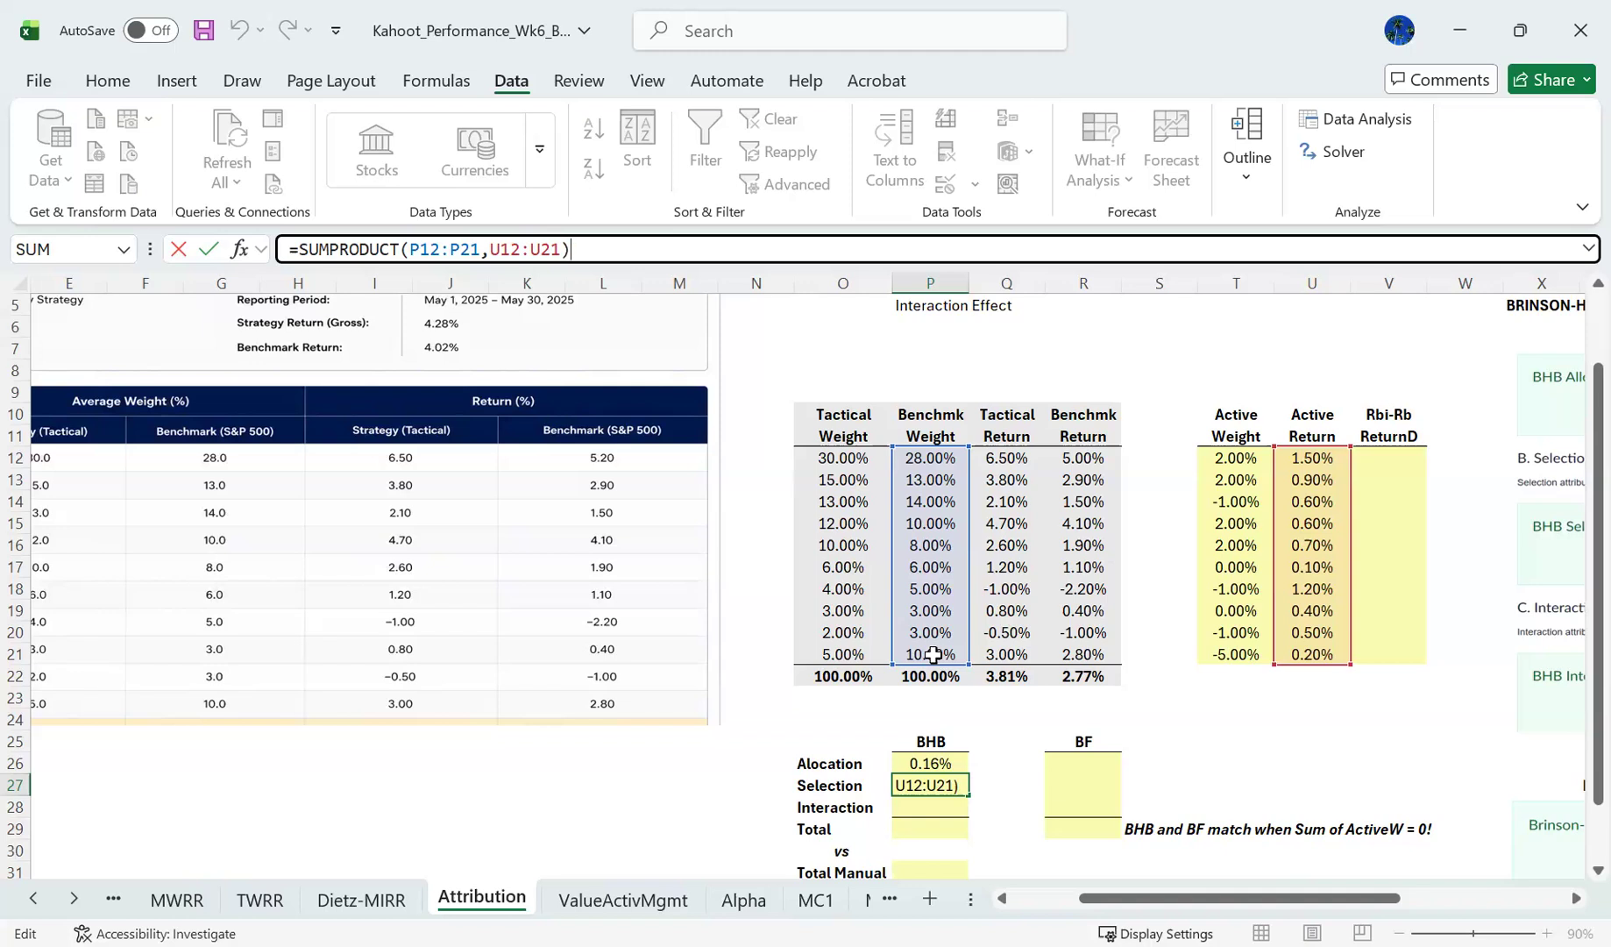
{"action": "key", "text": "ctrl+Return"}
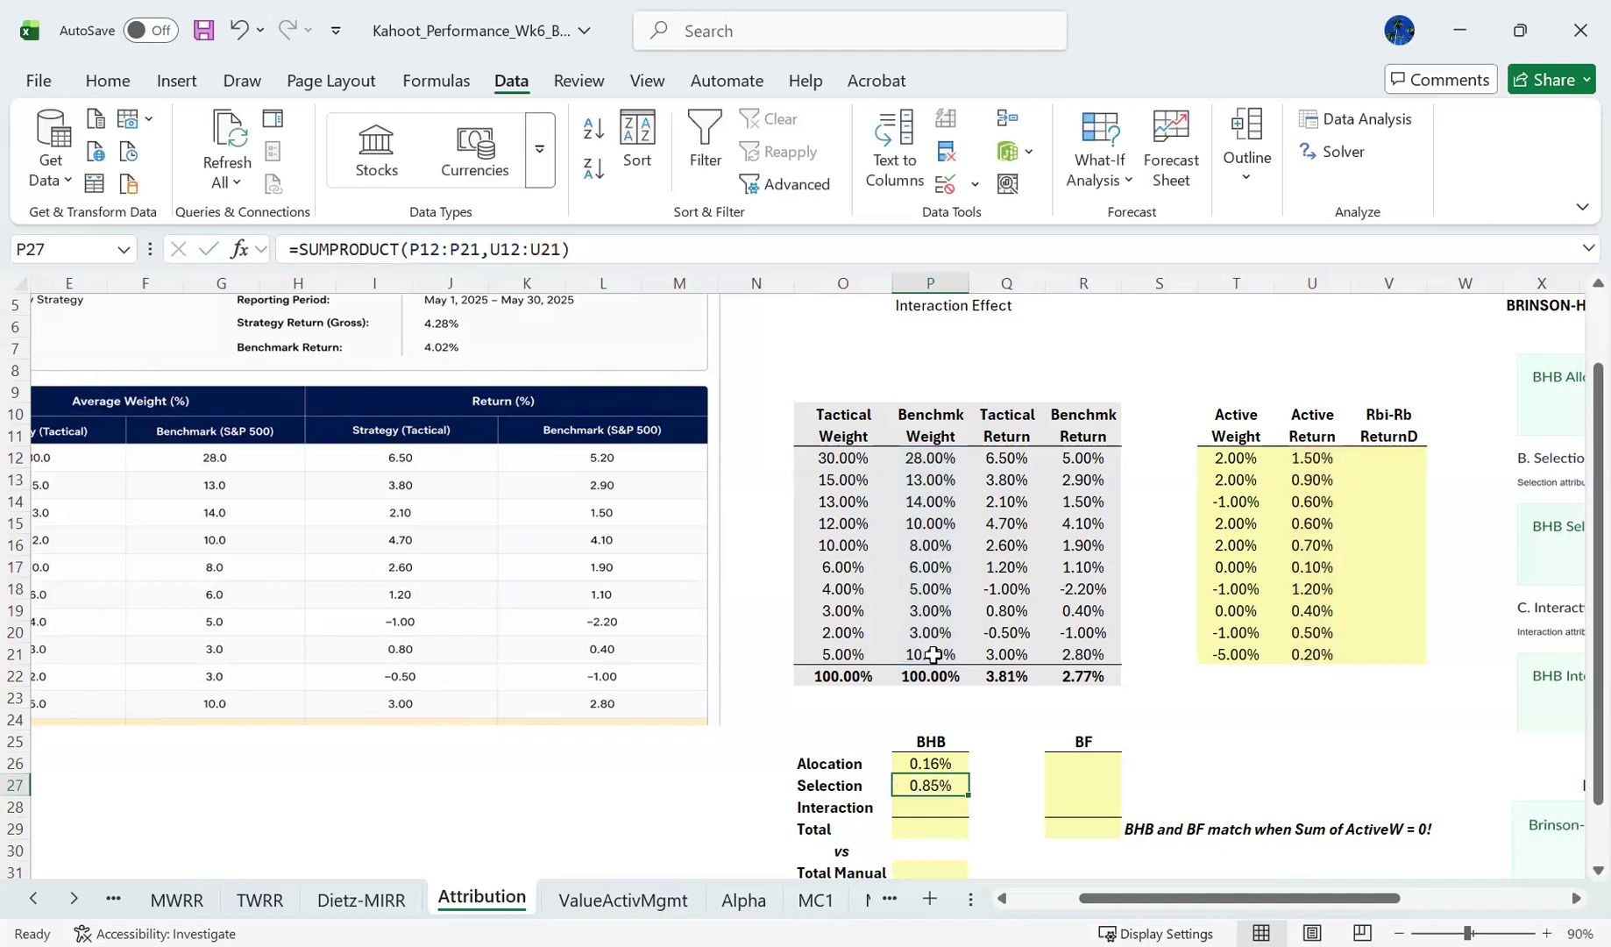
- Calculate the BHB interaction effect in P28 from active weights and active returns, using =SUMPRODUCT(T12:T21,U12:U21)
{"action": "left_click", "coordinate": [938, 805]}
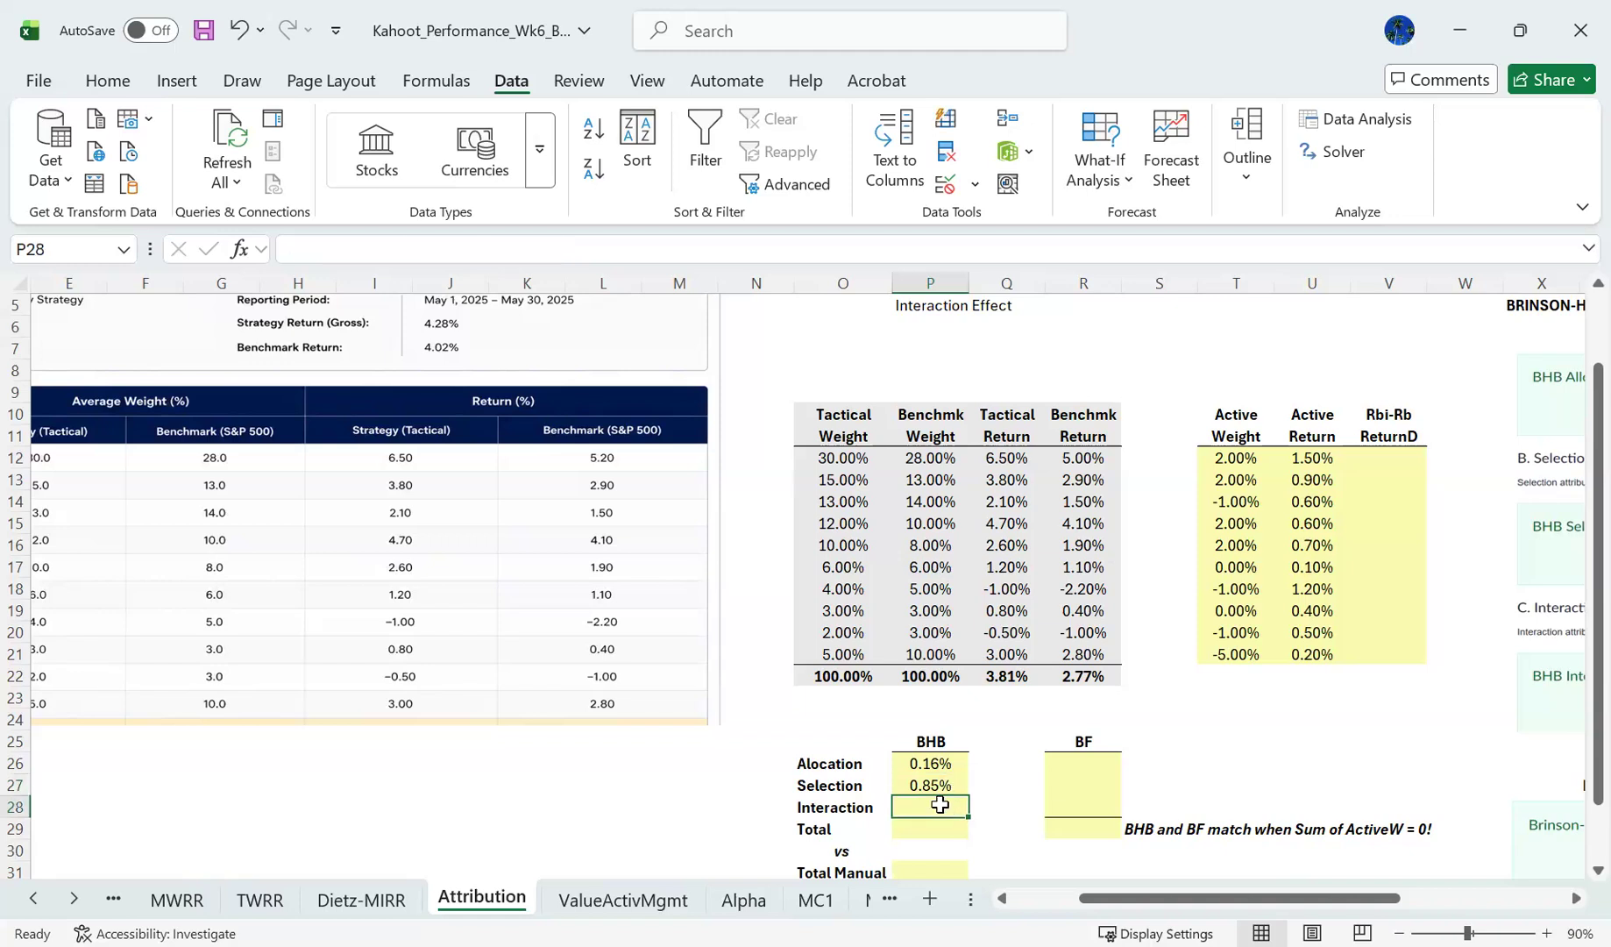
{"action": "type", "text": "=s"}
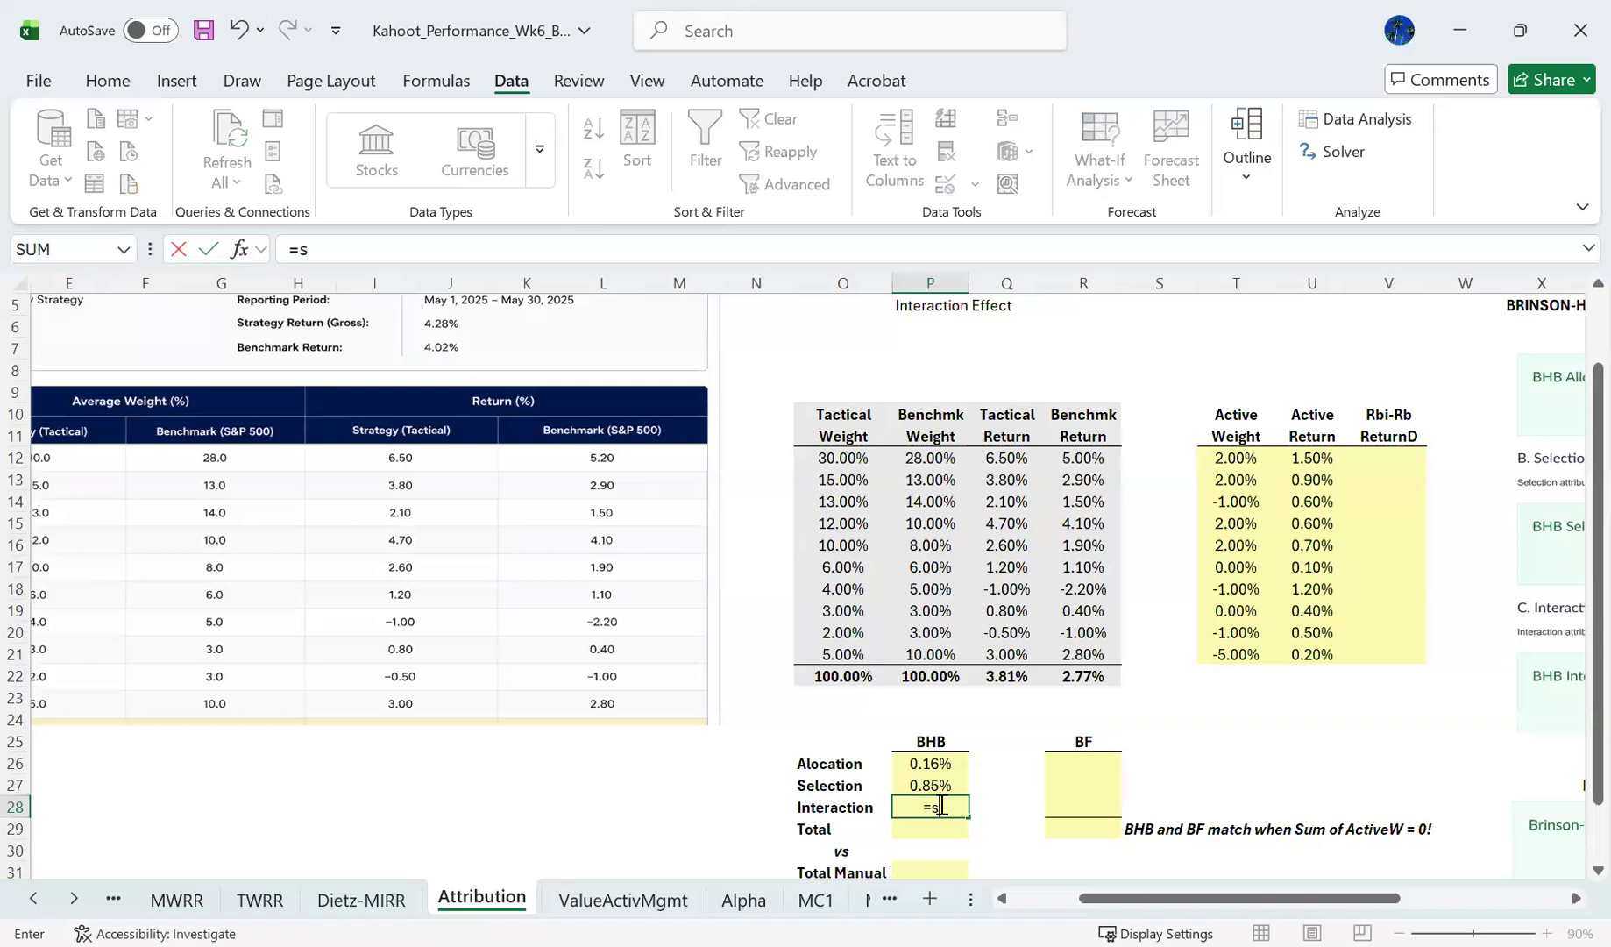
{"action": "type", "text": "umproduct("}
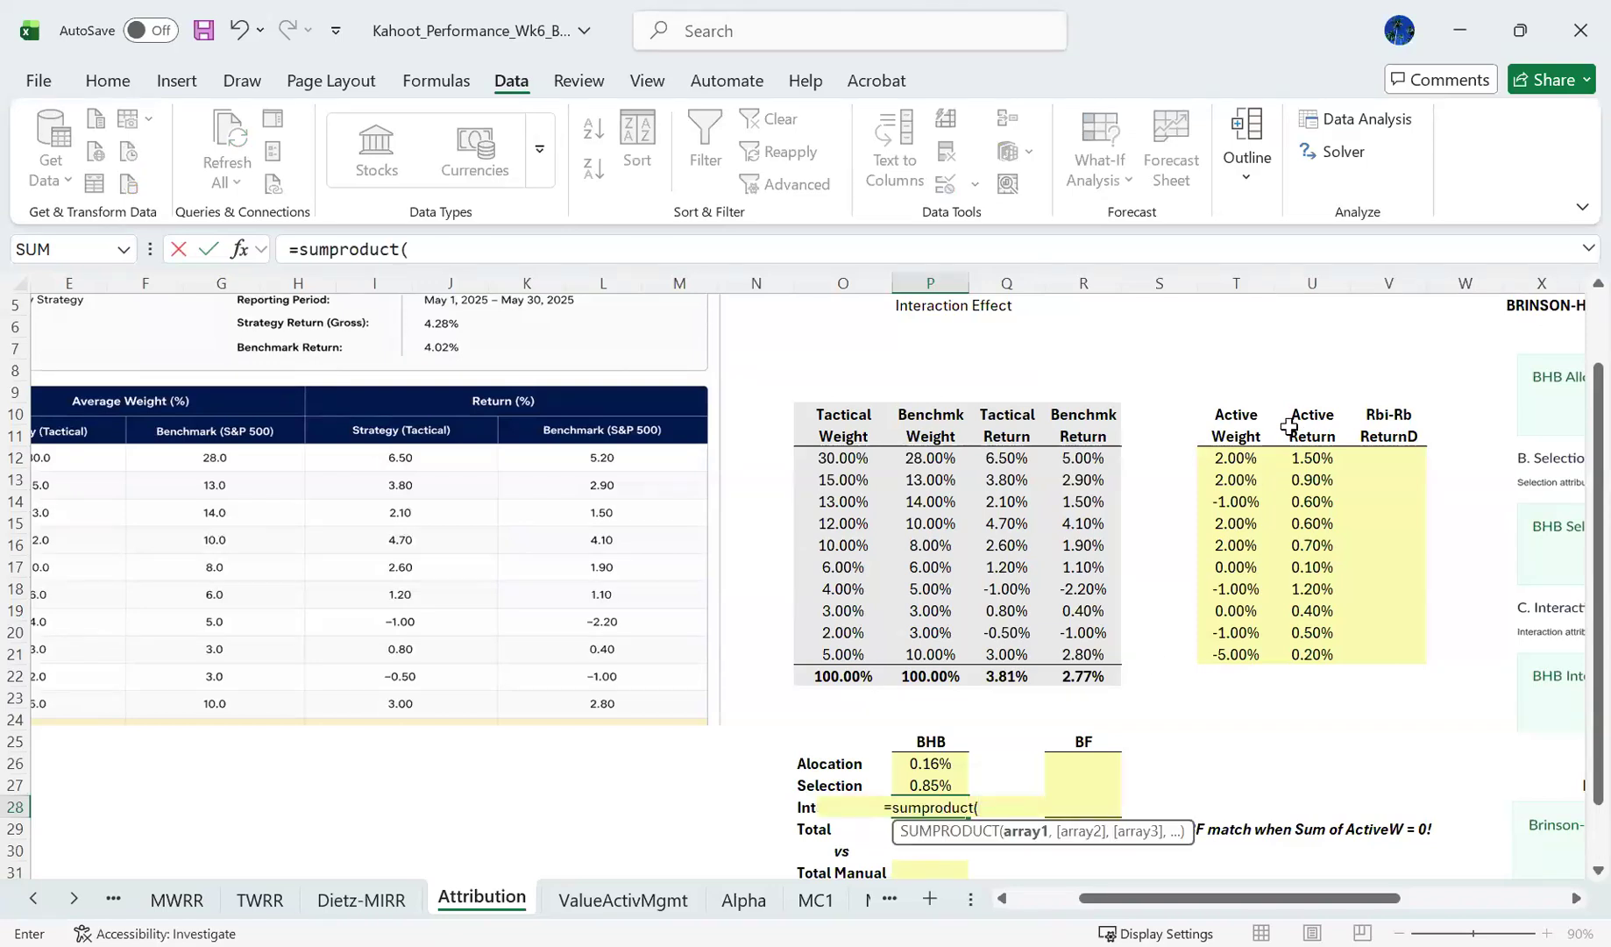
{"action": "left_click", "coordinate": [1242, 456]}
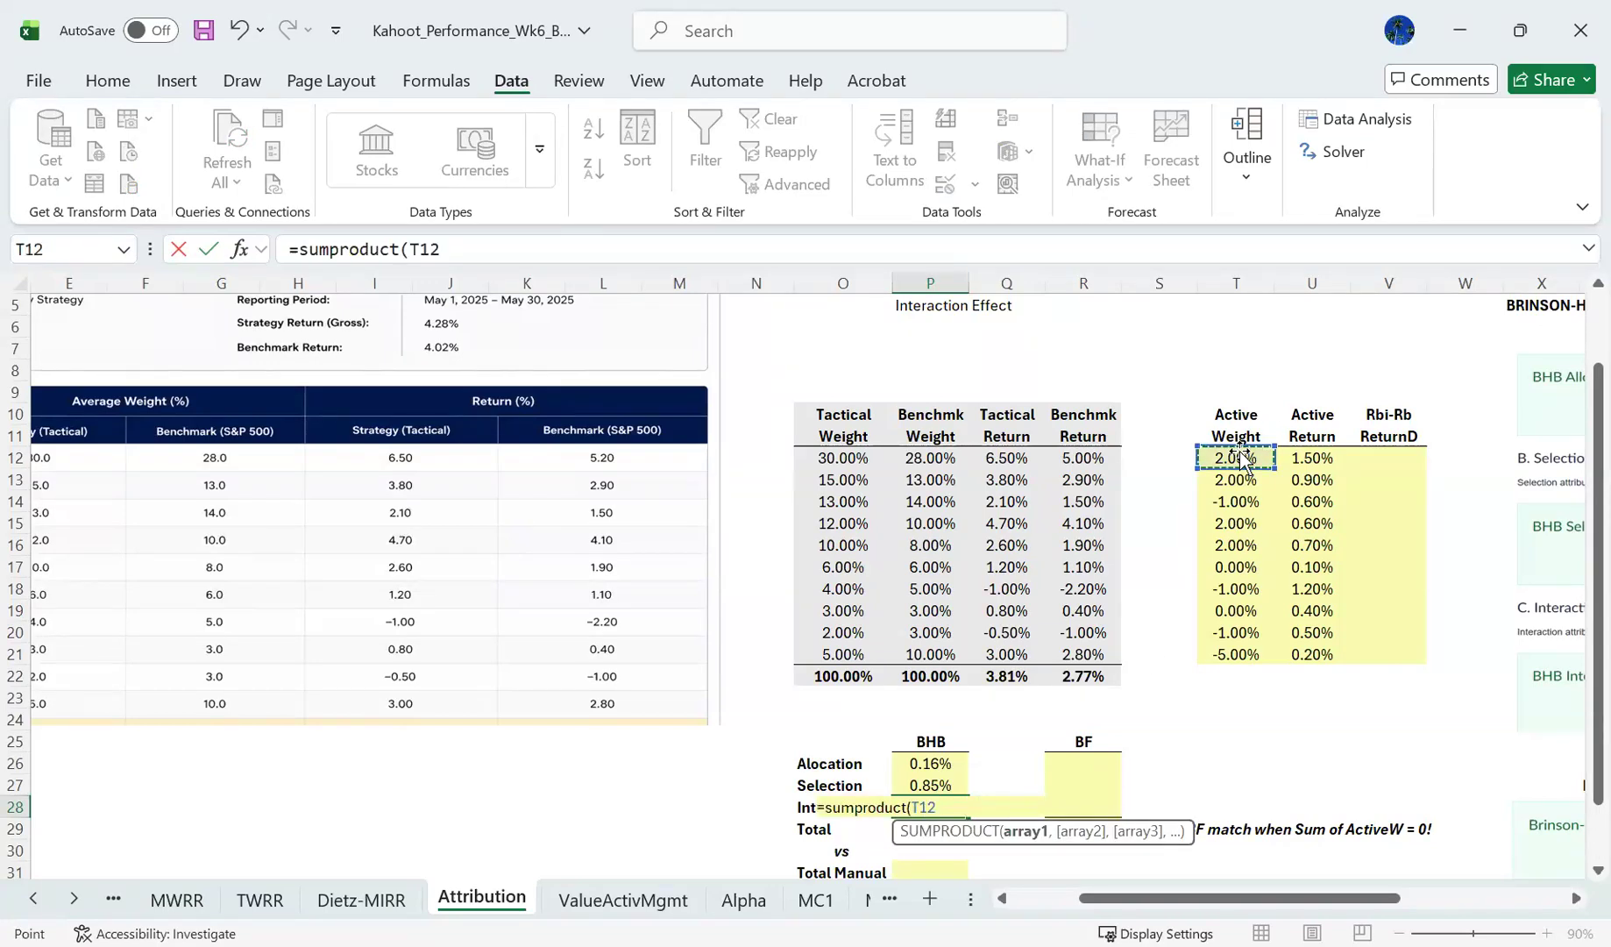
{"action": "left_click_drag", "start_coordinate": [1242, 455], "coordinate": [1236, 654]}
{"action": "type", "text": ",Q28"}
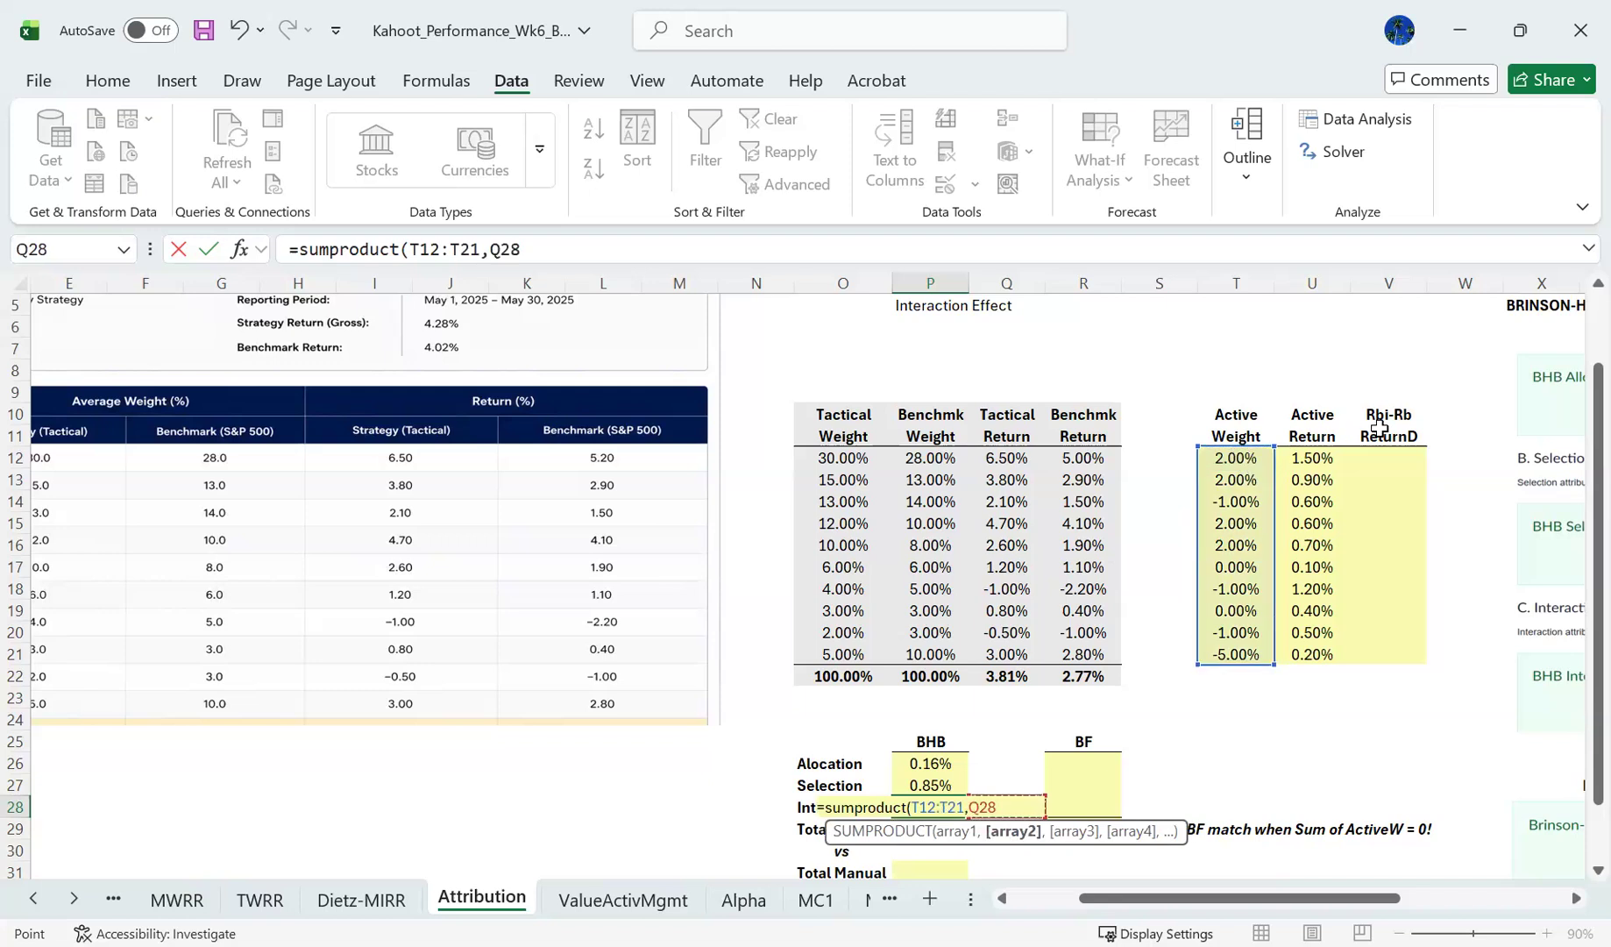
{"action": "key", "text": "BackSpace"}
{"action": "key", "text": "BackSpace"}
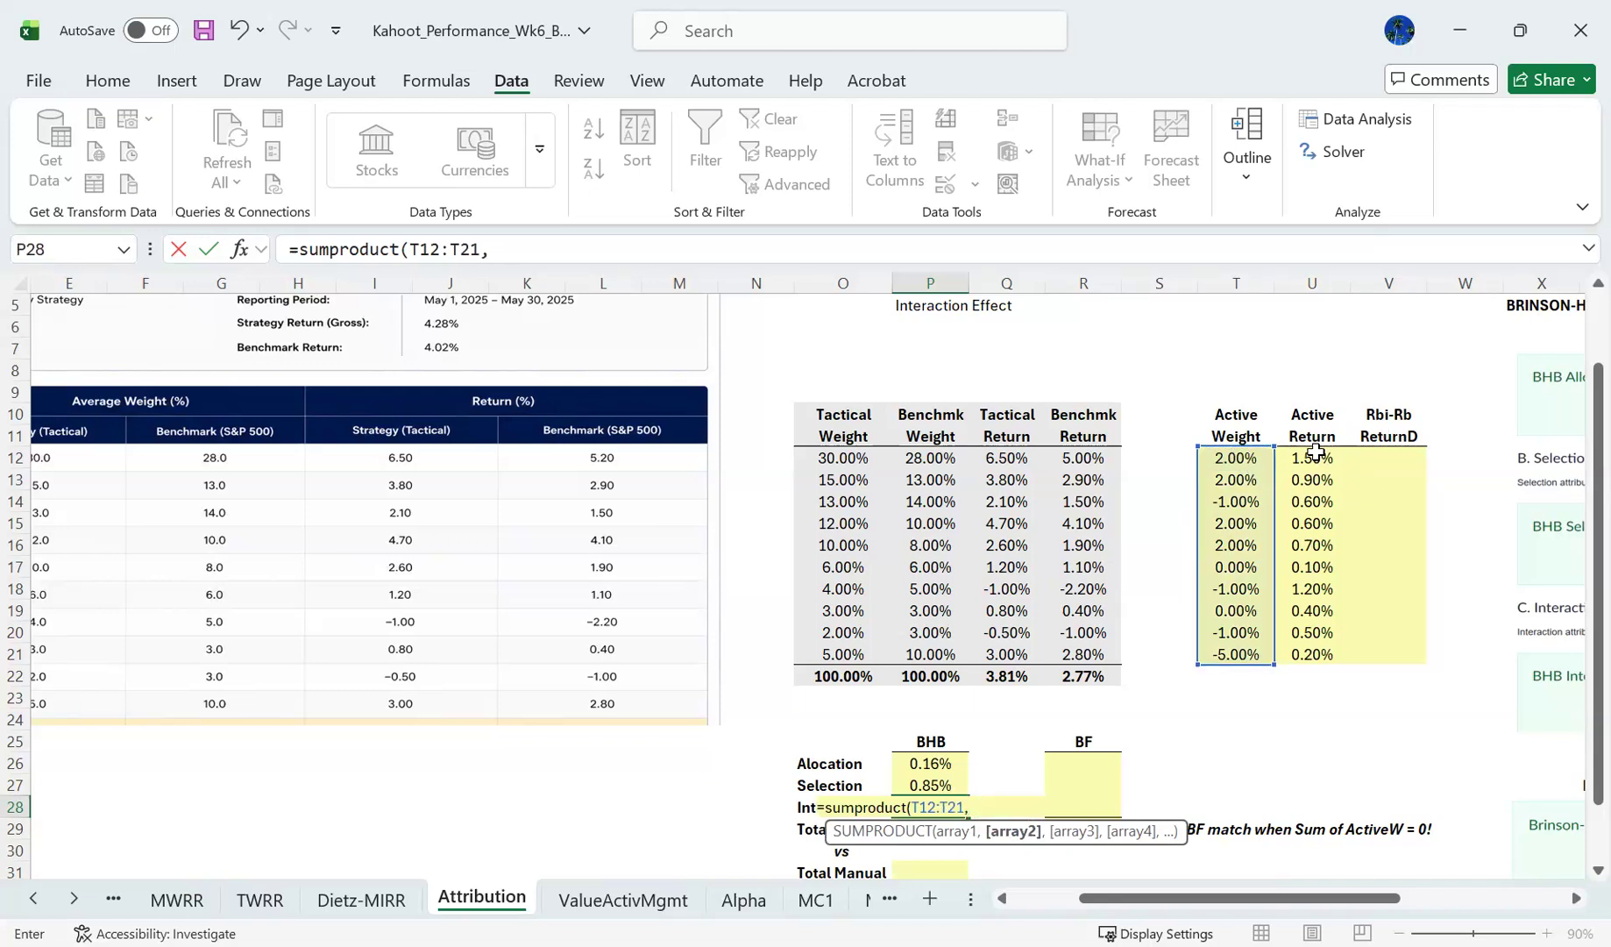
{"action": "left_click", "coordinate": [1315, 457]}
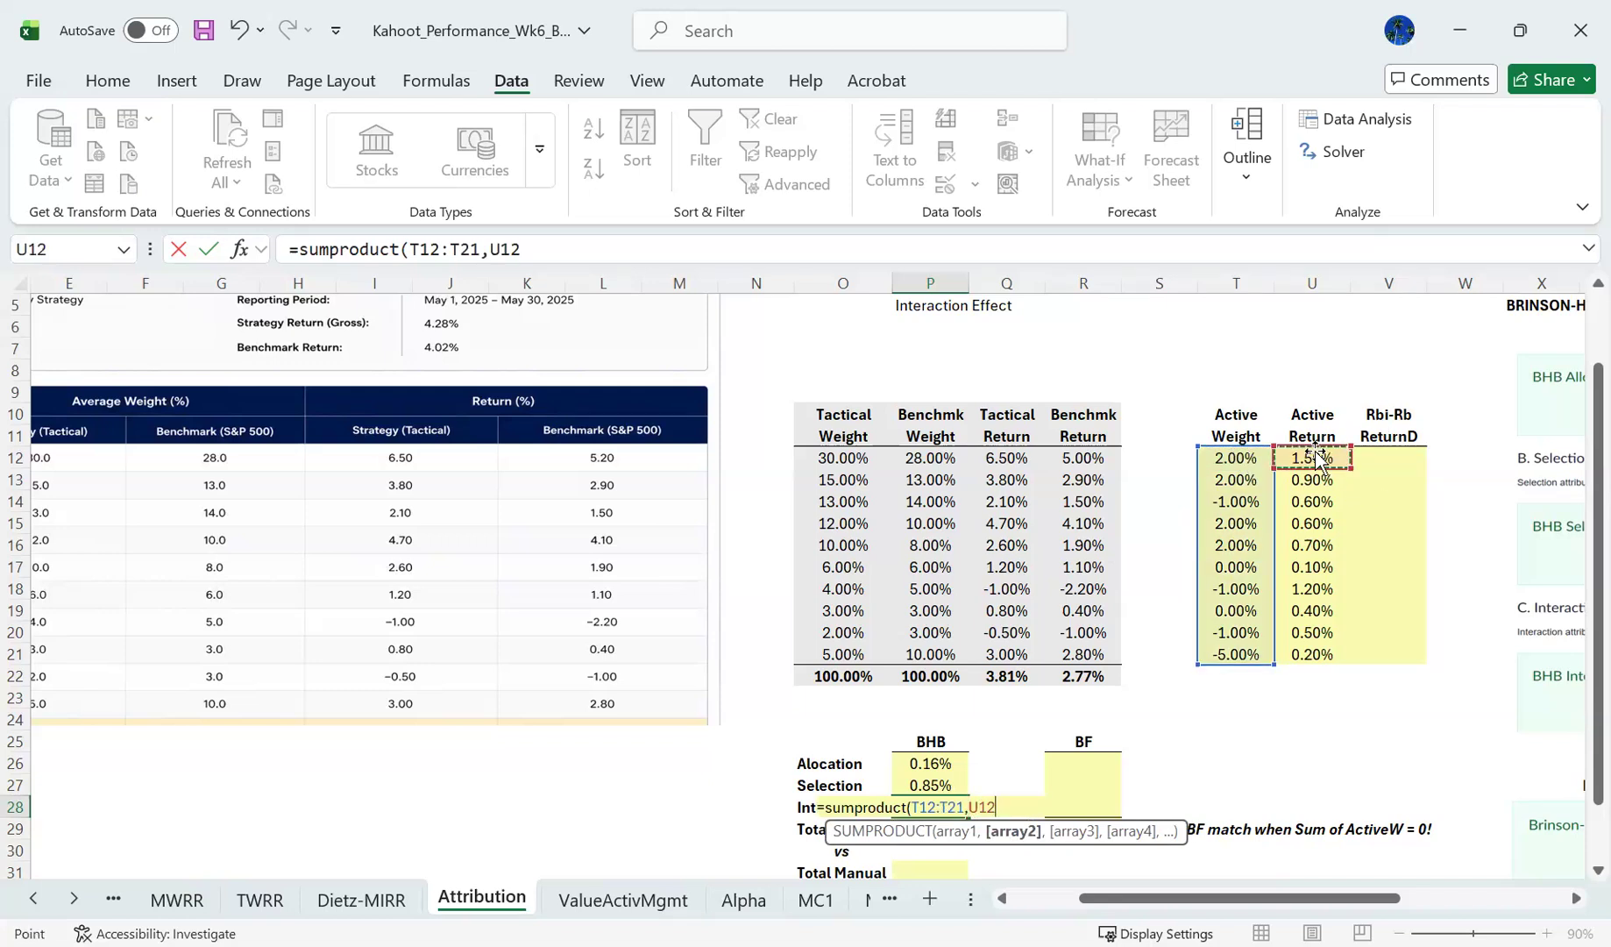
{"action": "key", "text": "ctrl+shift+Down"}
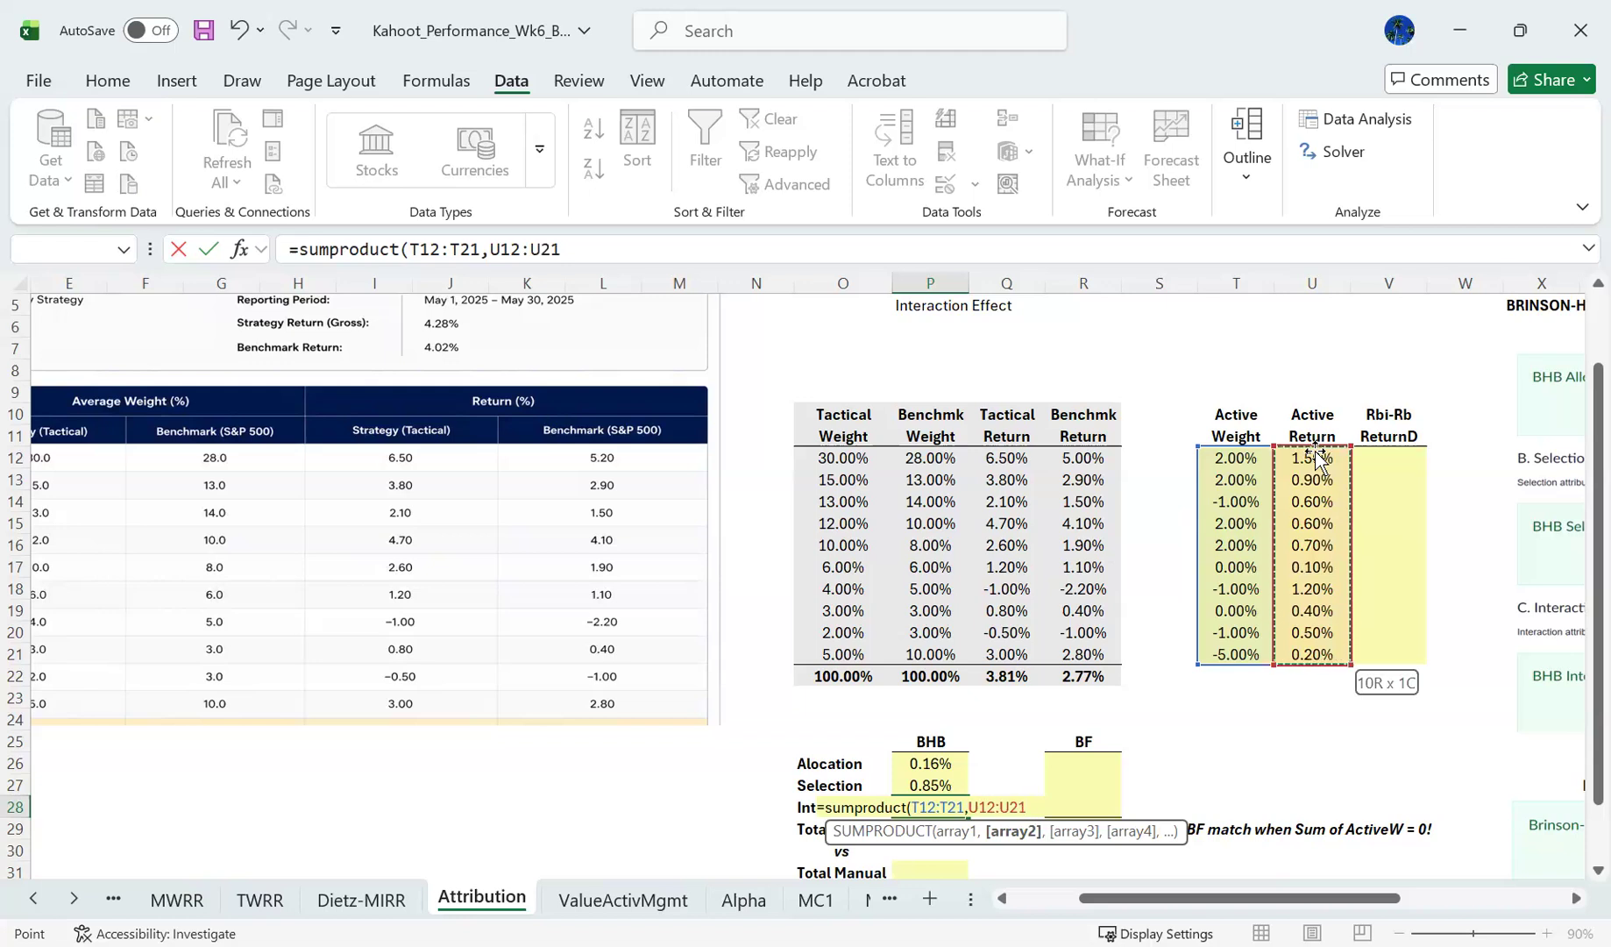
{"action": "type", "text": ")"}
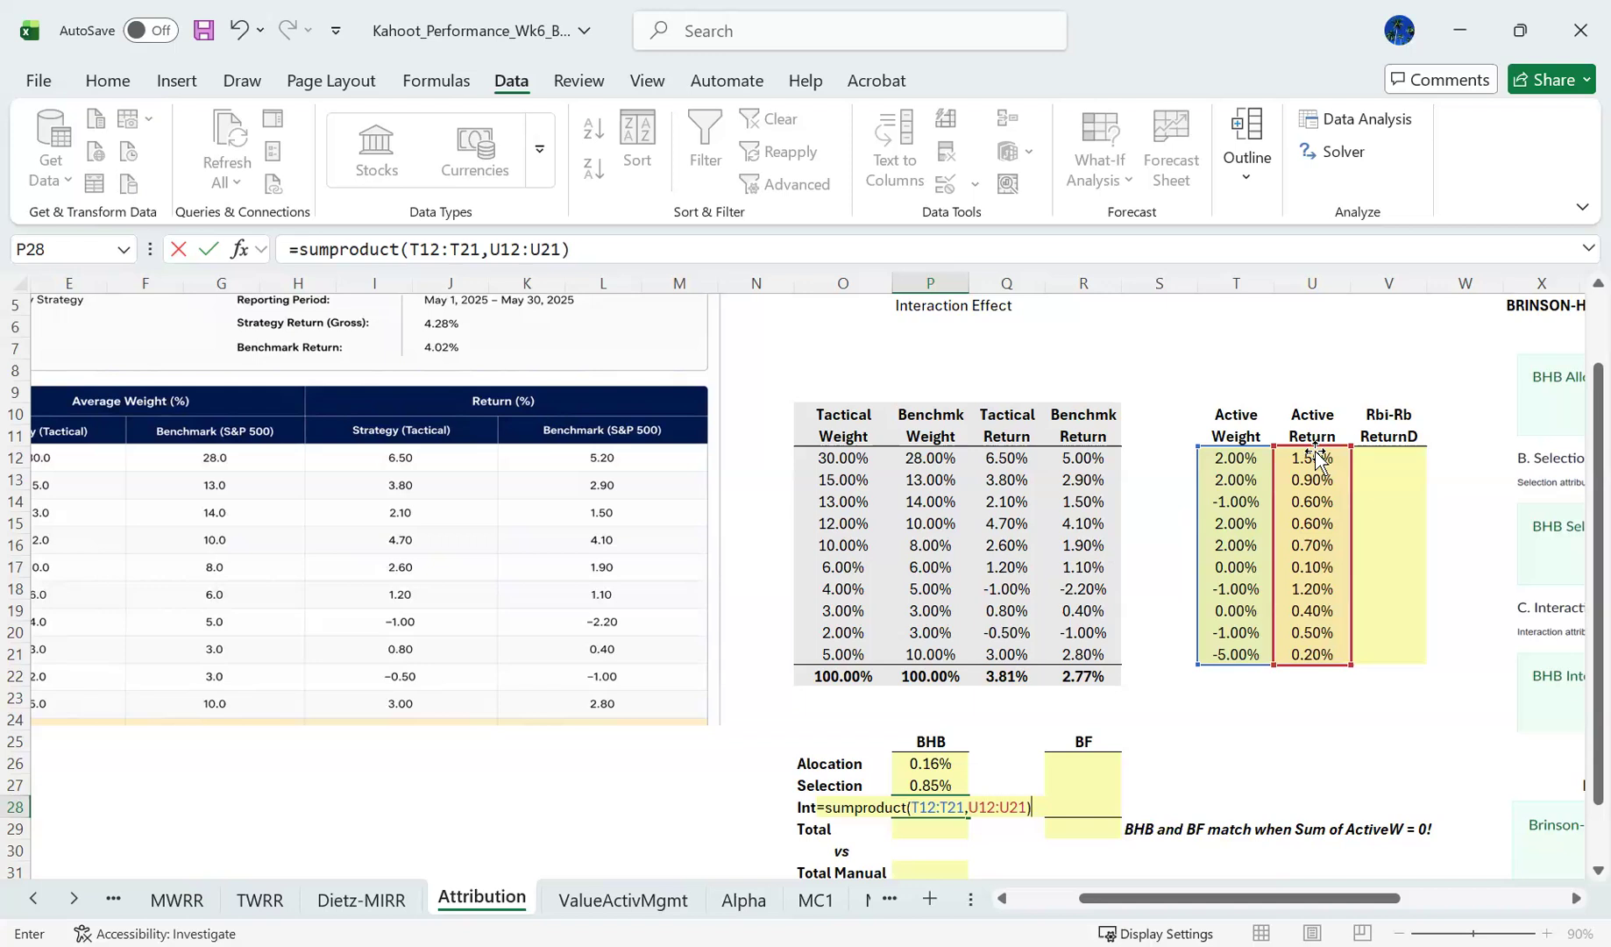
{"action": "key", "text": "Return"}
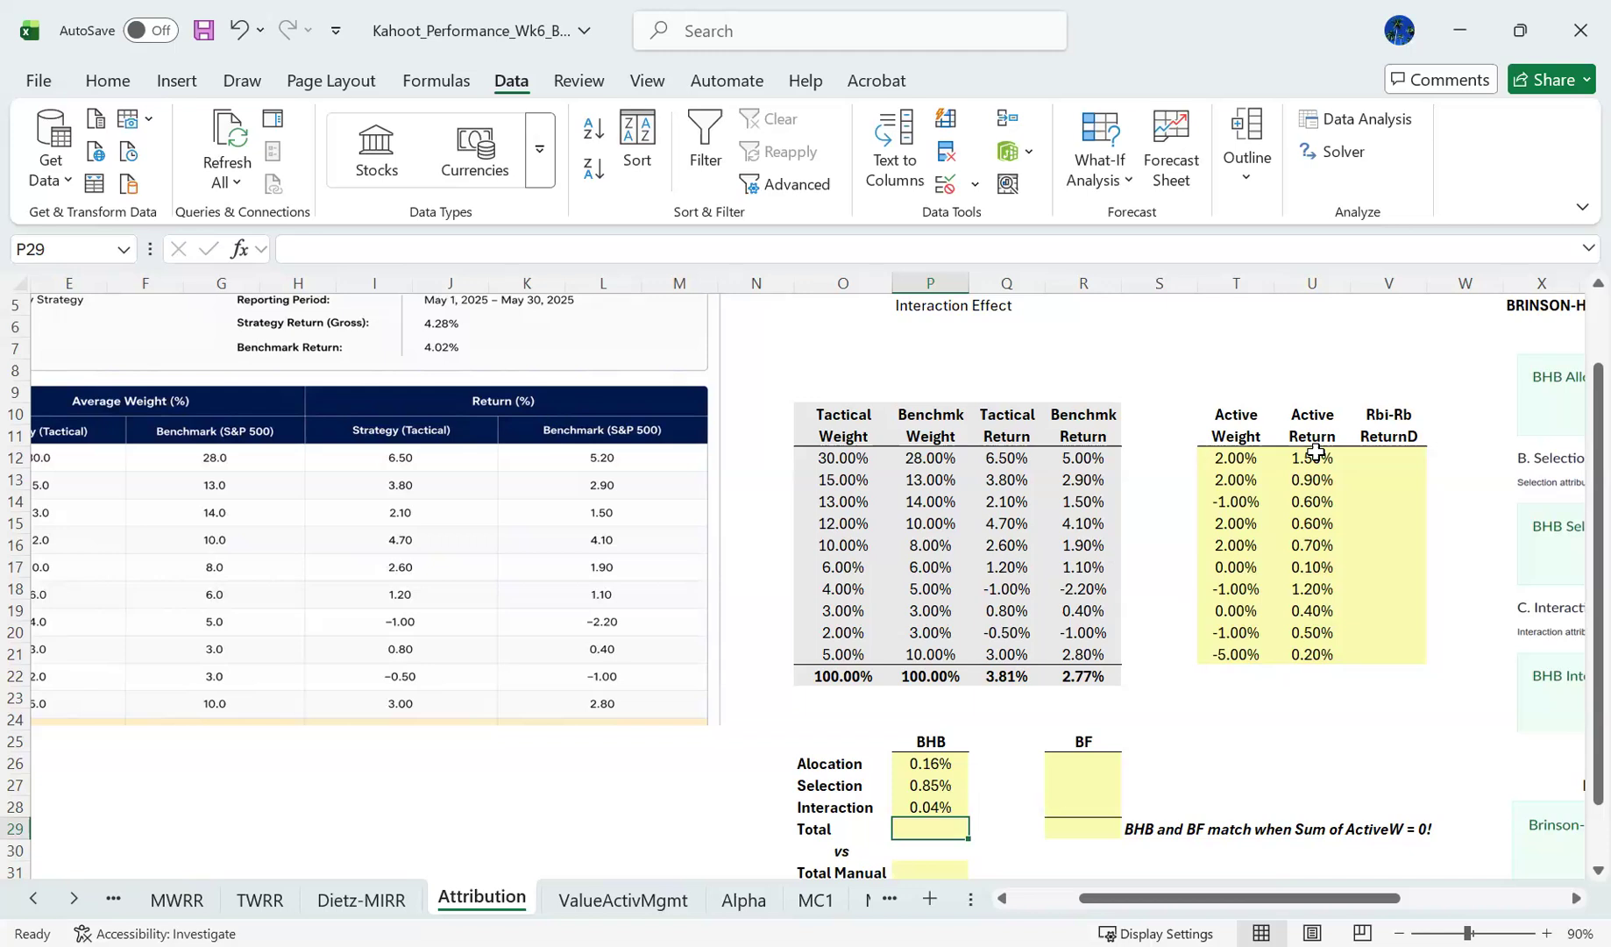
- Review the BHB allocation and selection effects in P26 and P27 together with their row labels
{"action": "key", "text": "Up"}
{"action": "key", "text": "Up"}
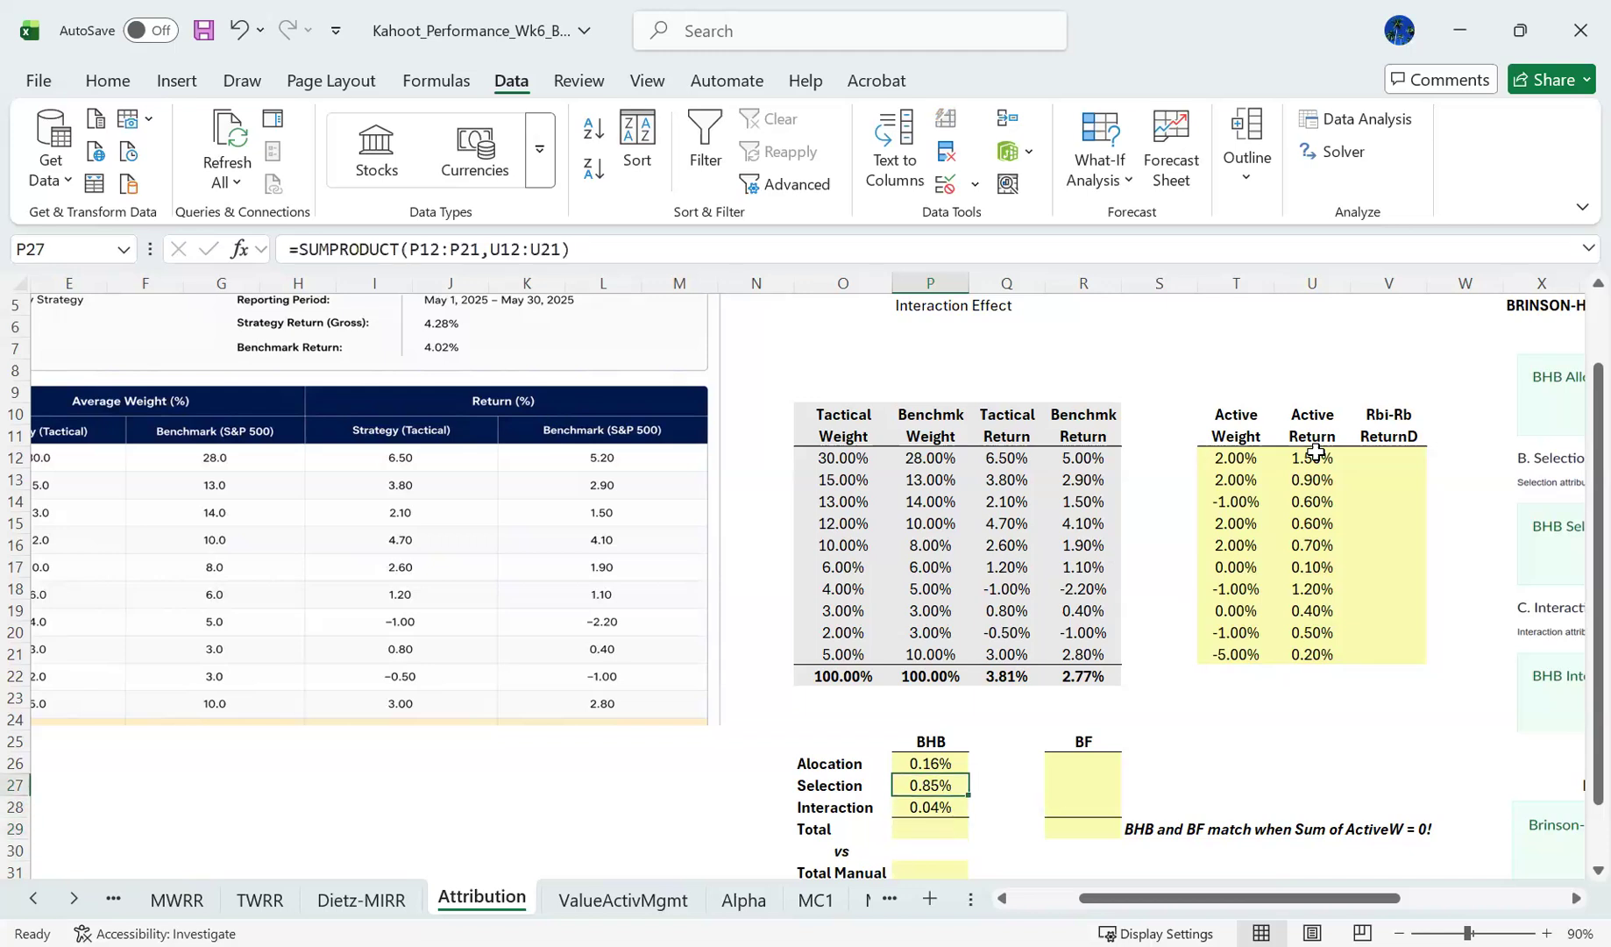
{"action": "key", "text": "shift+Up"}
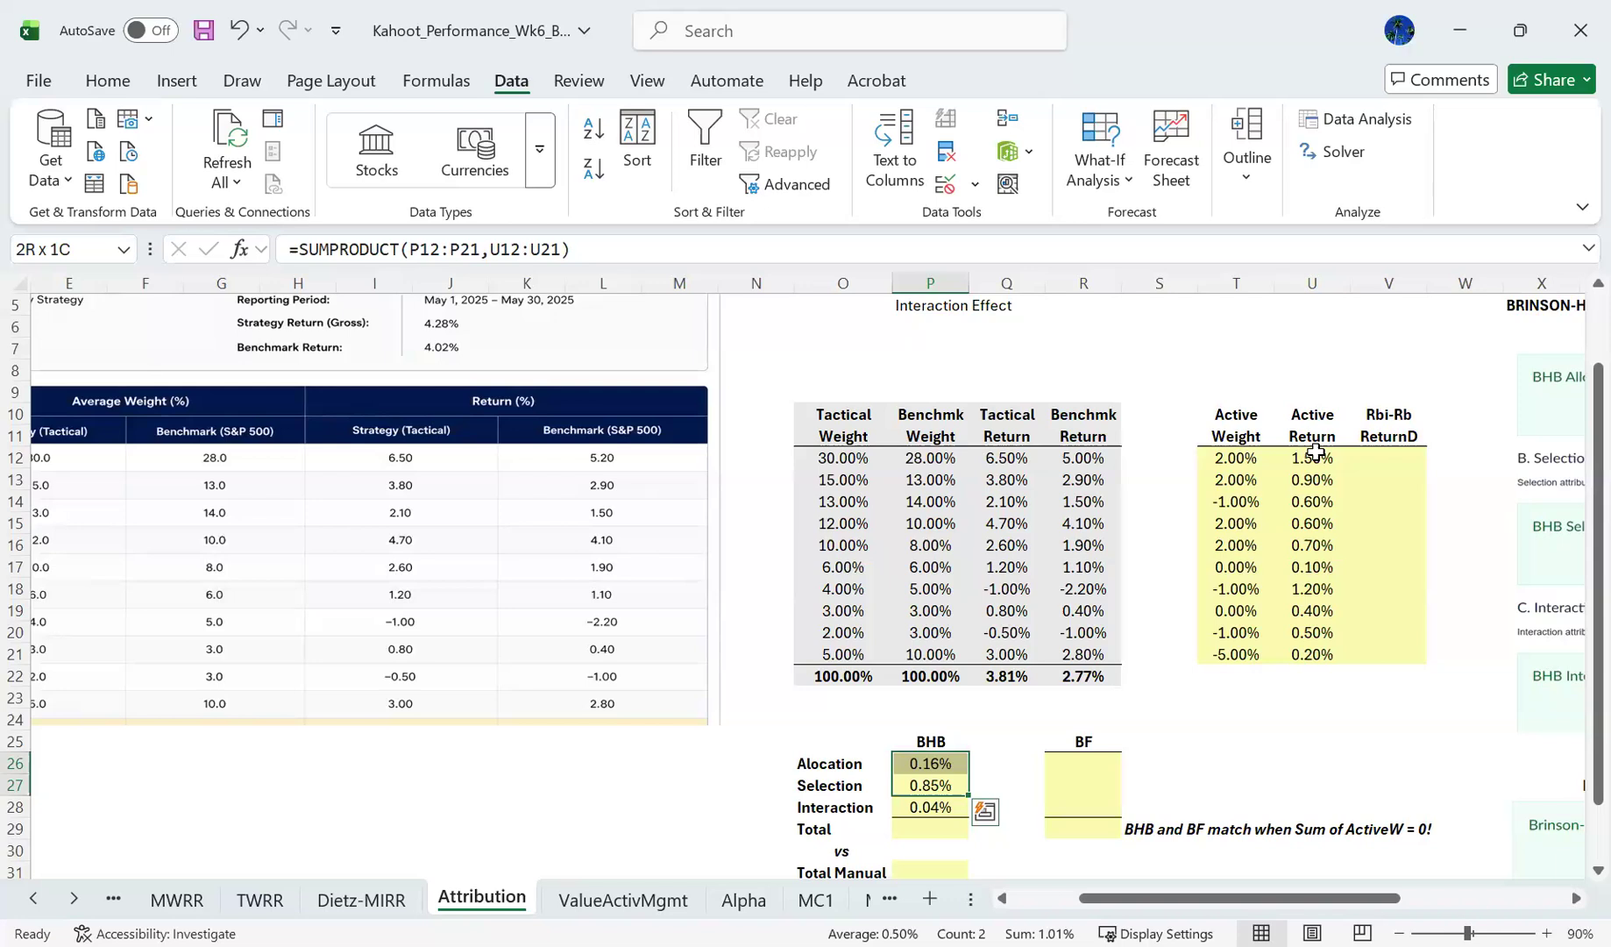
{"action": "key", "text": "Up"}
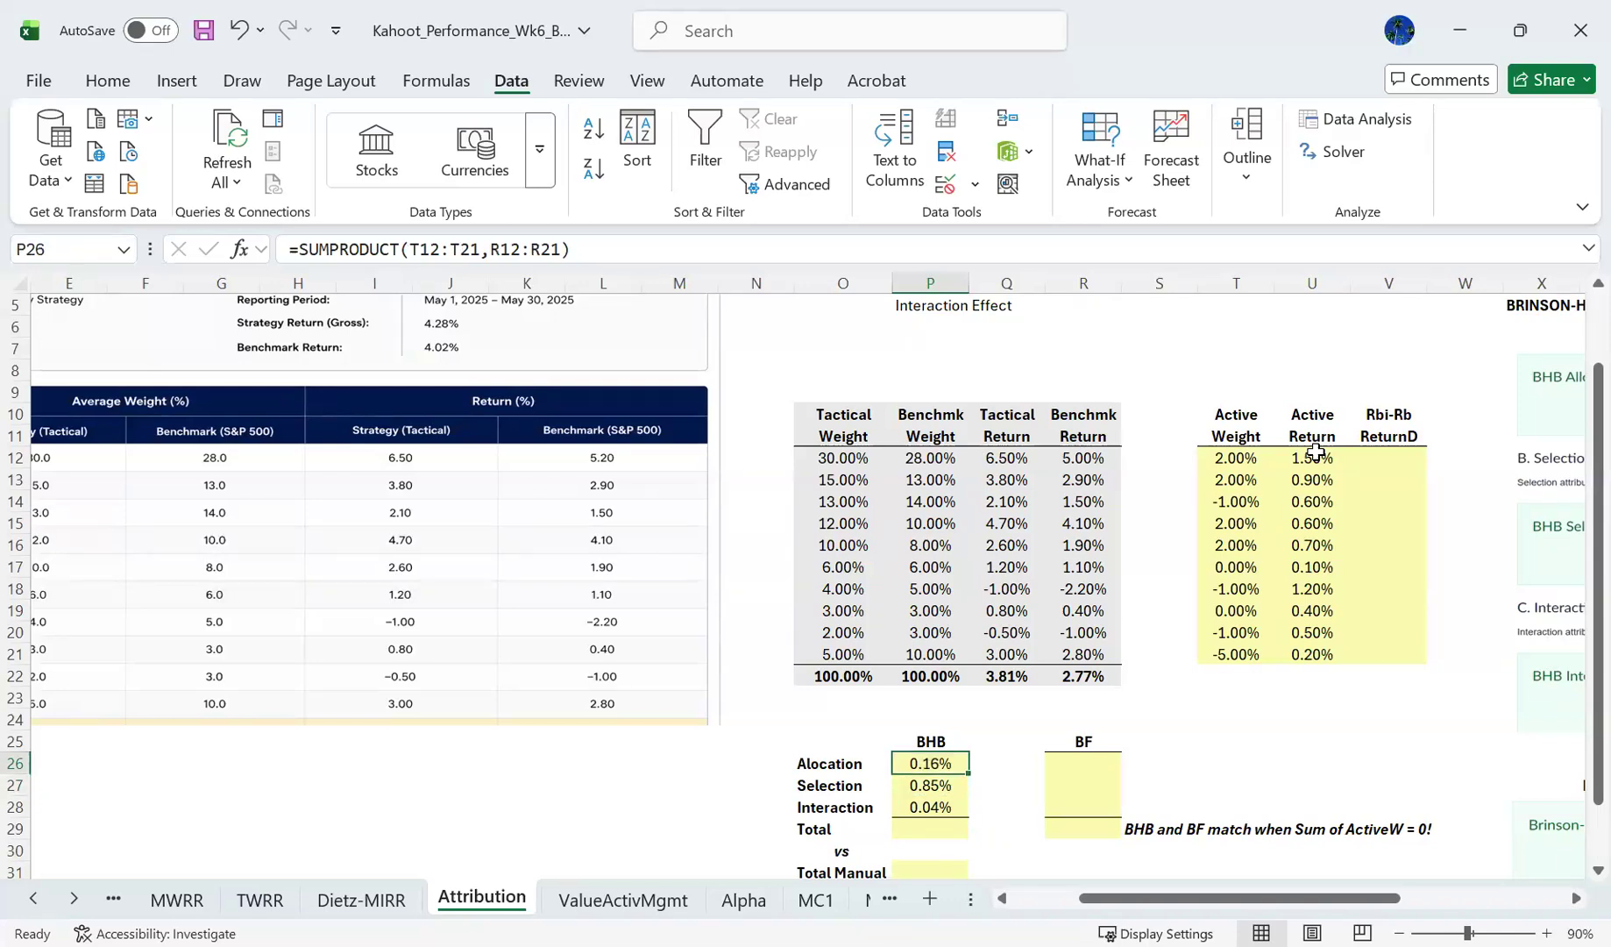
{"action": "key", "text": "shift+Down"}
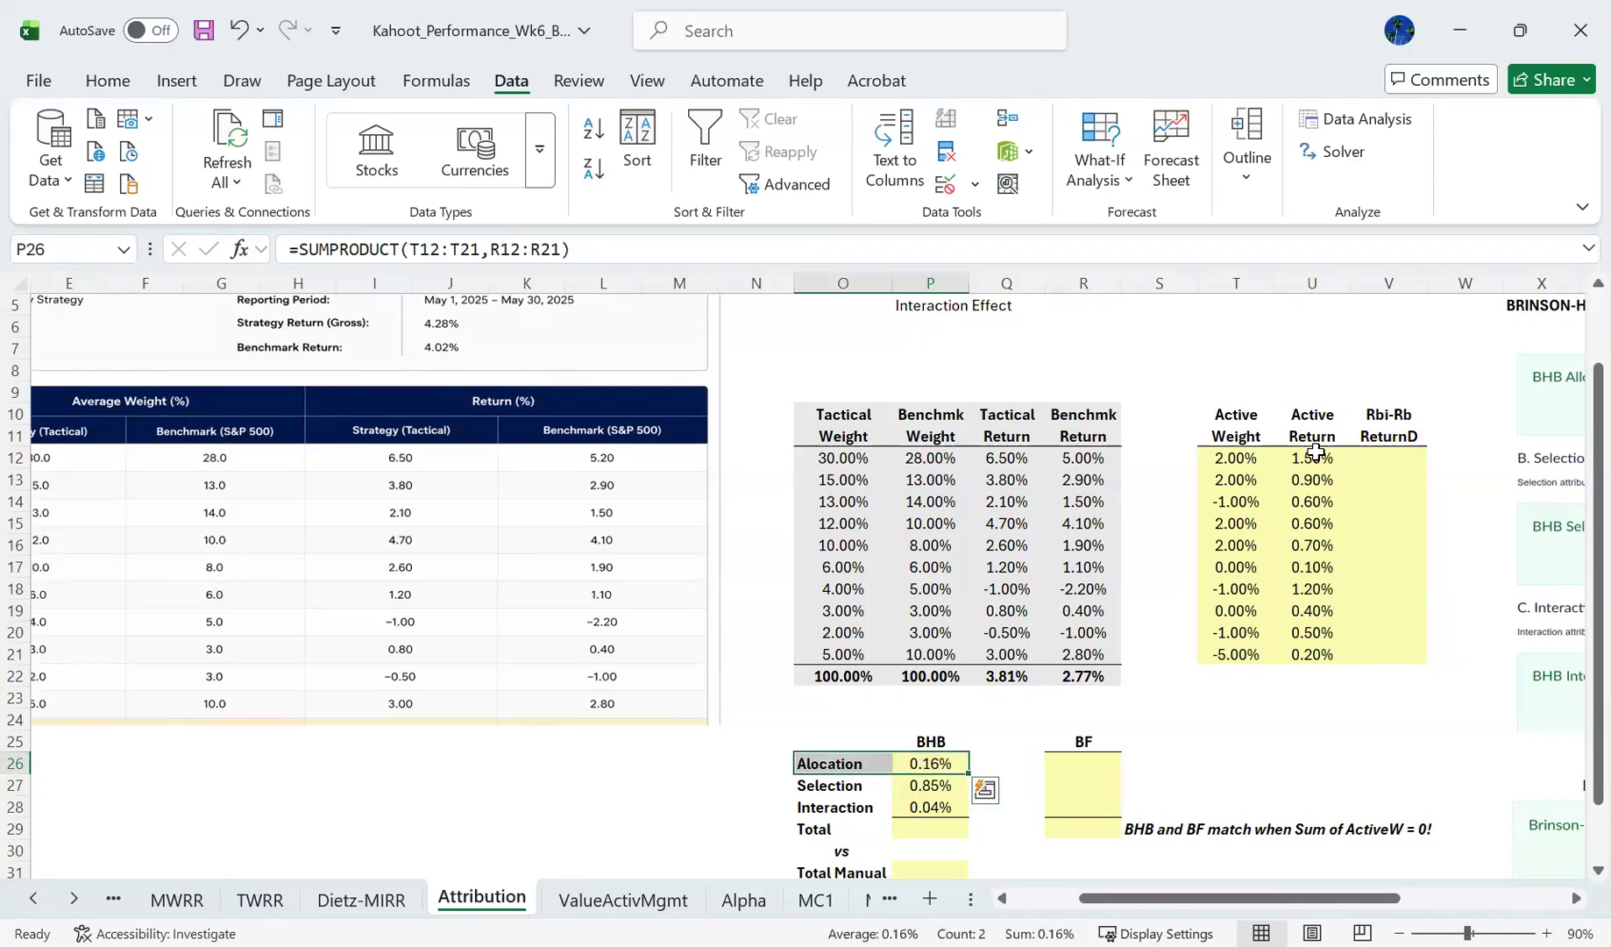
{"action": "key", "text": "Down"}
{"action": "key", "text": "shift+Left"}
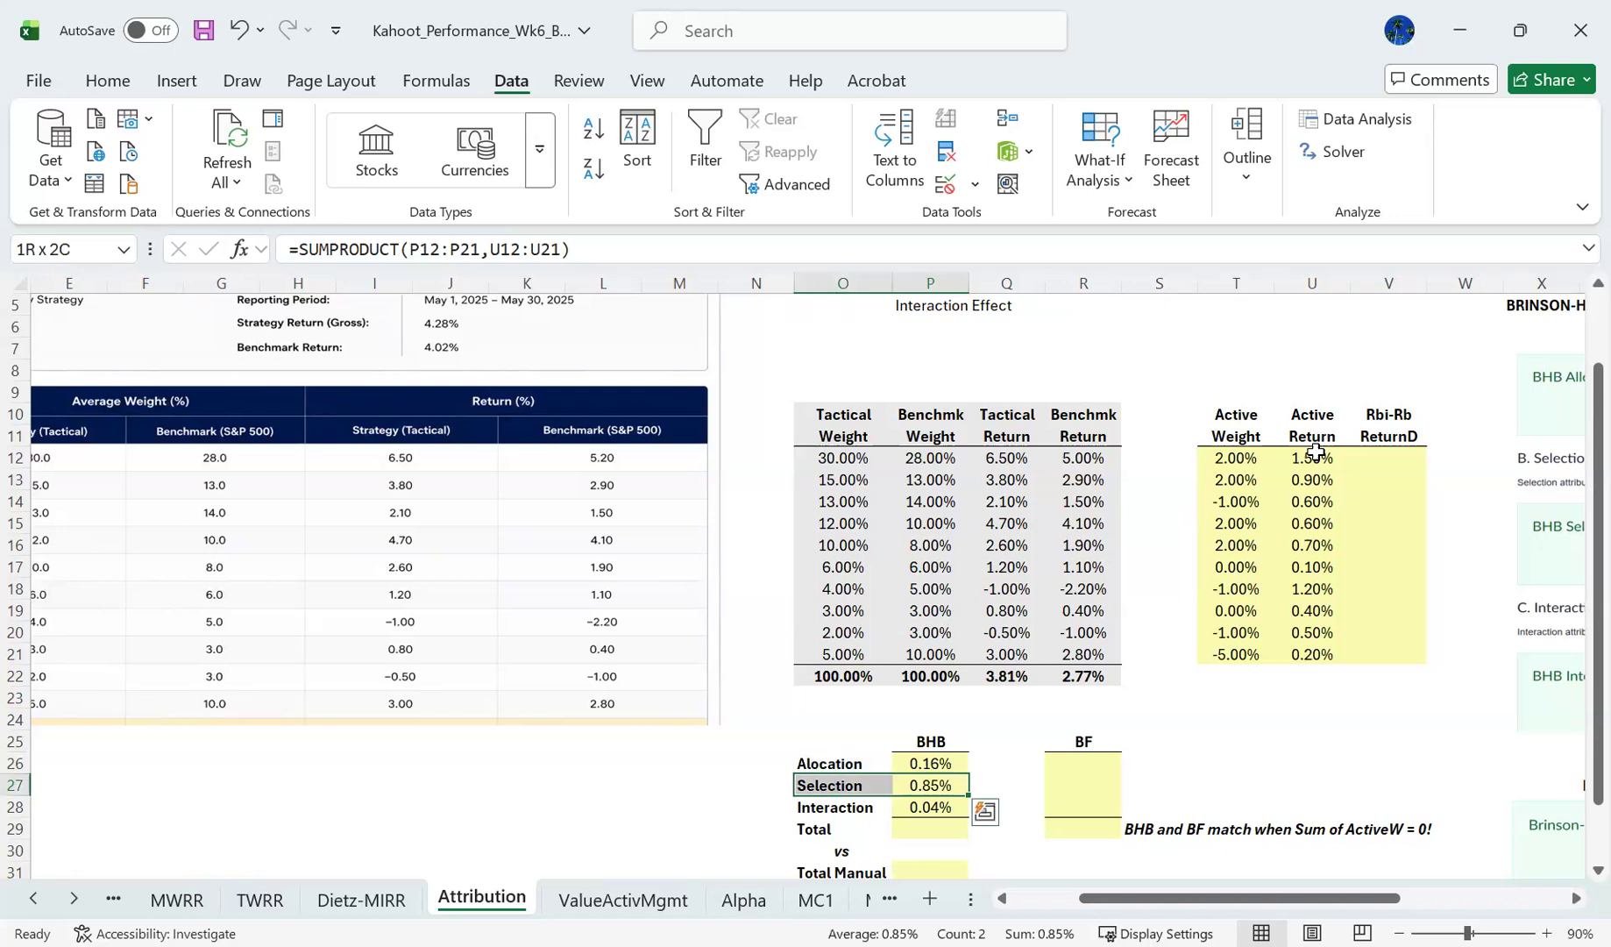
- Total the three BHB effects in P29 with =SUM(P26:P28)
{"action": "key", "text": "Down"}
{"action": "key", "text": "Down"}
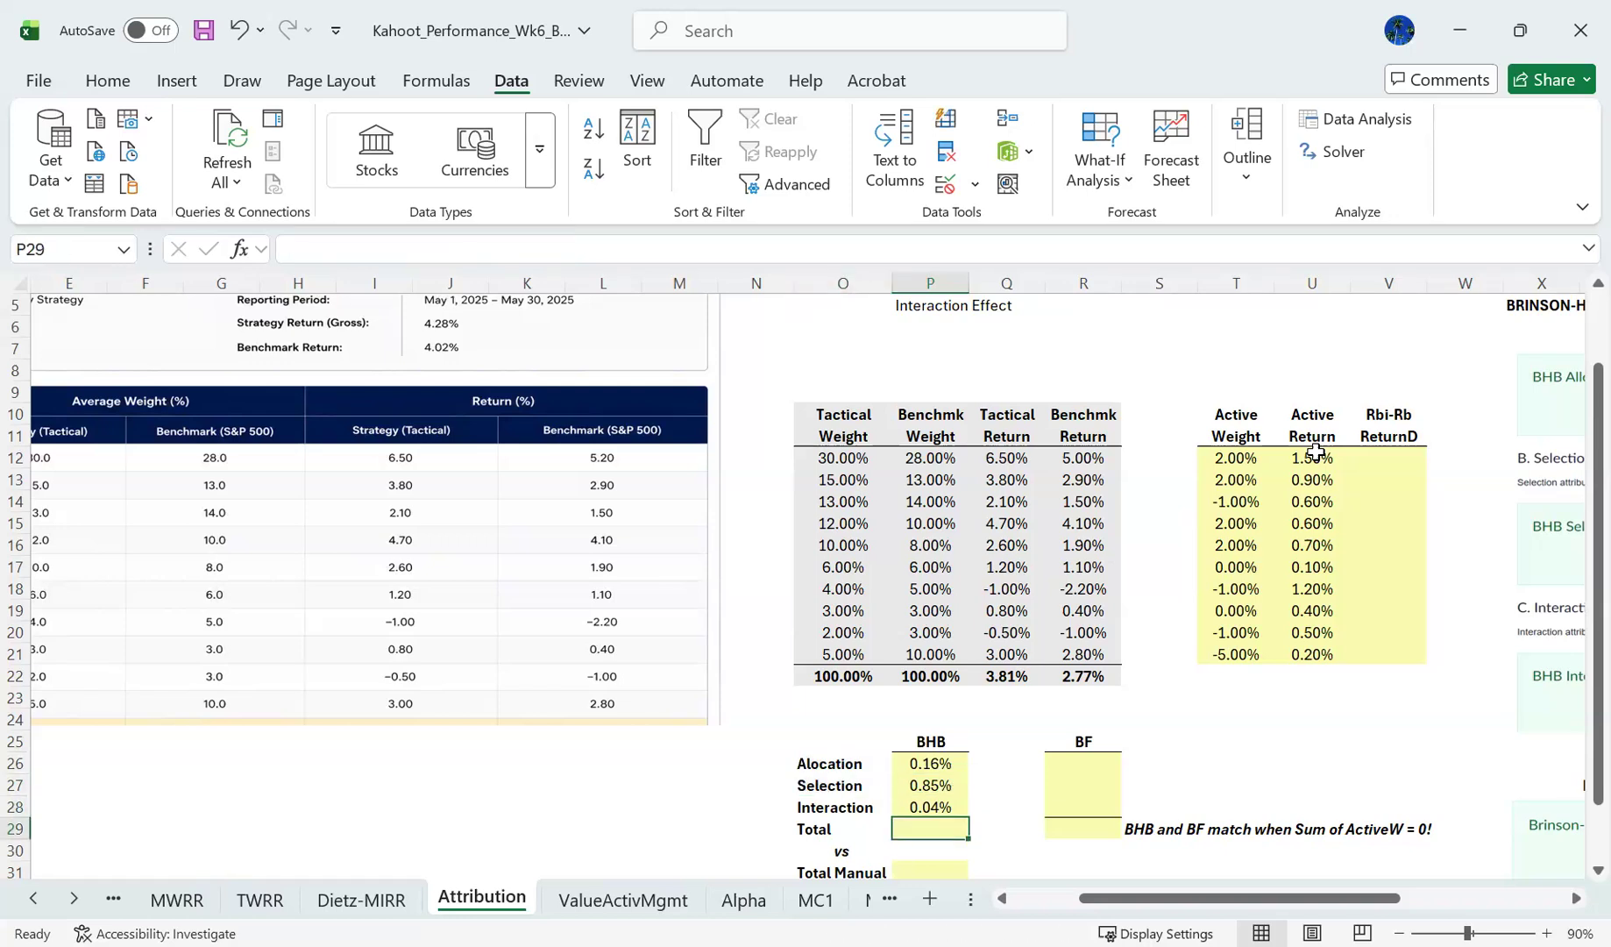
{"action": "type", "text": "=s"}
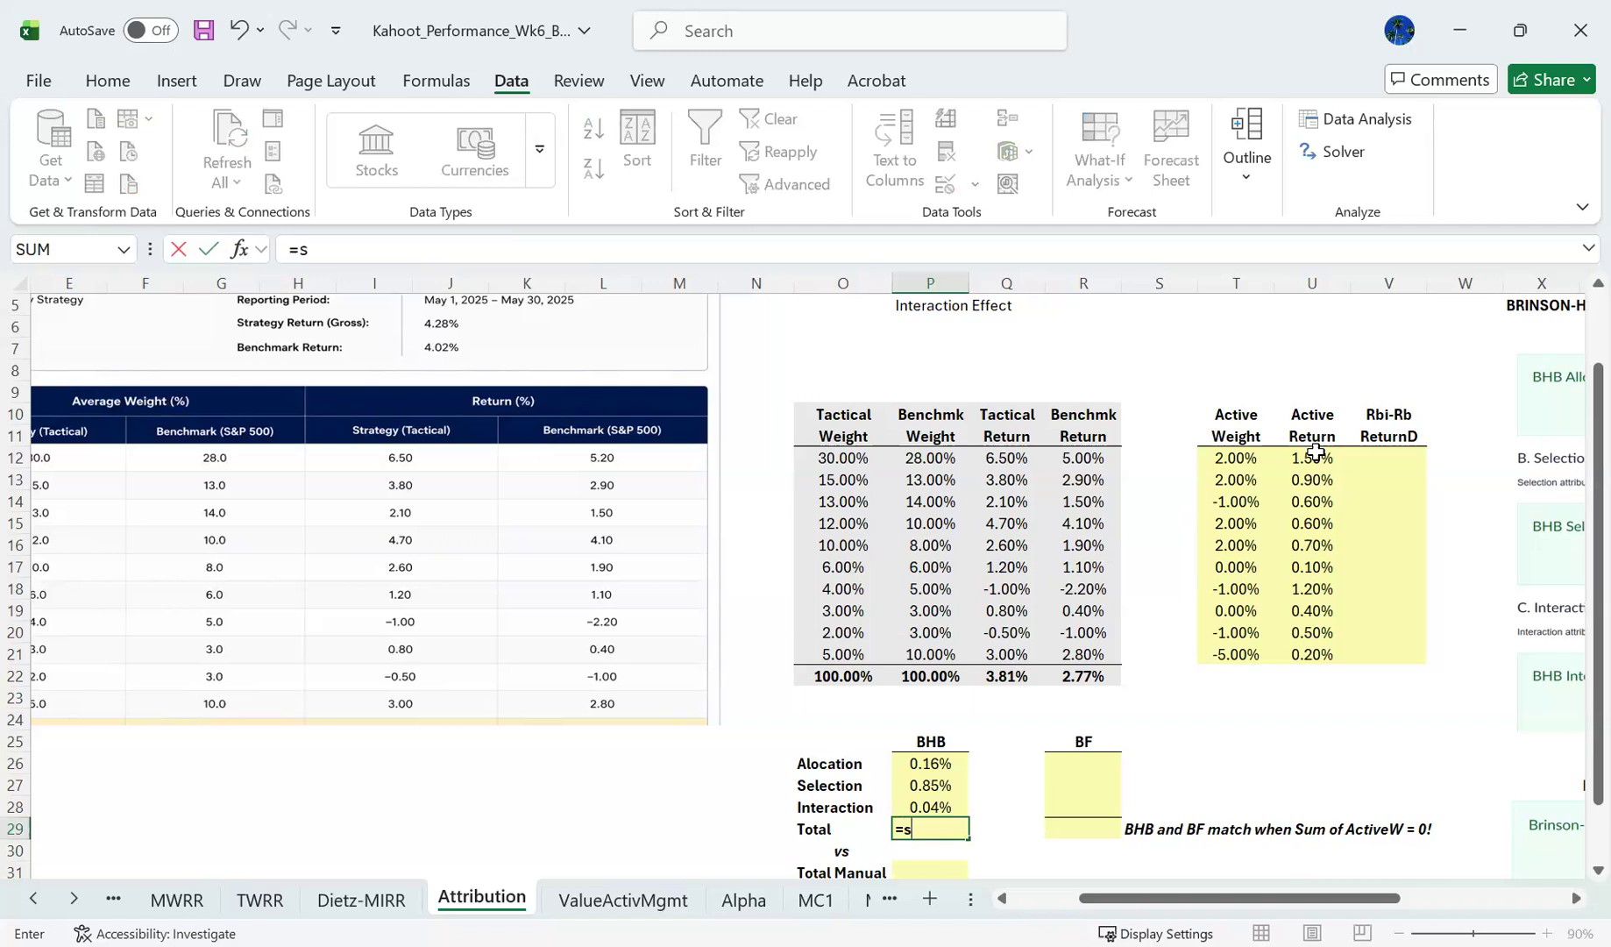
{"action": "type", "text": "um(P26:P28)"}
{"action": "key", "text": "Return"}
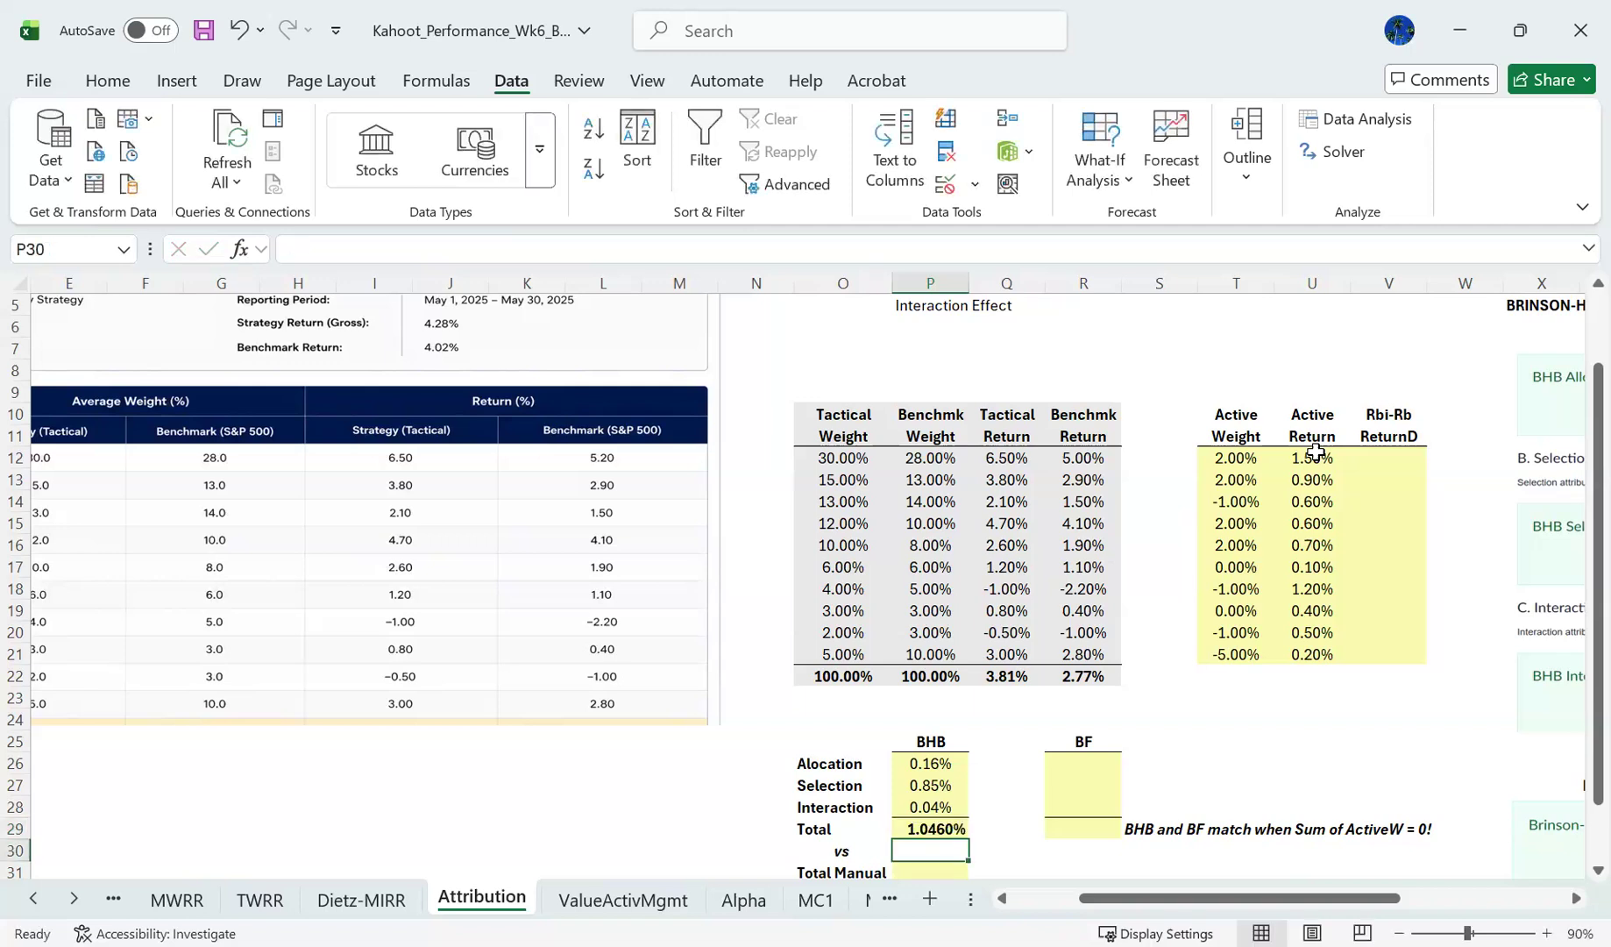
- Calculate the manual total in P31 as the tactical return minus the benchmark return, using =Q22-R22
{"action": "key", "text": "Down"}
{"action": "key", "text": "Down"}
{"action": "key", "text": "Down"}
{"action": "key", "text": "Down"}
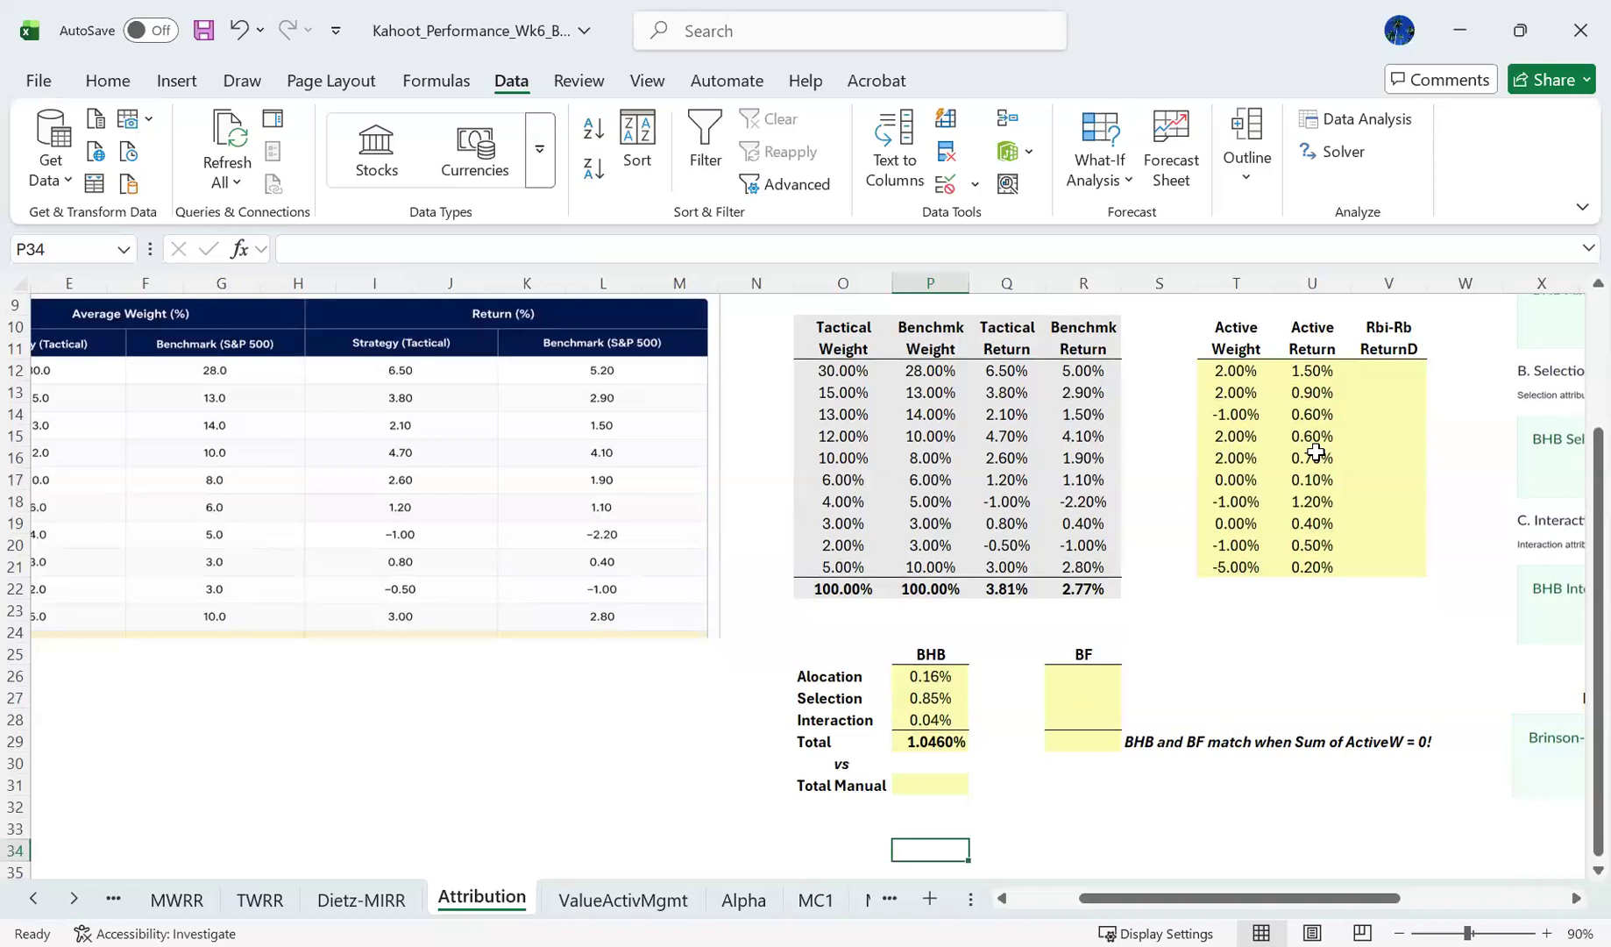
{"action": "key", "text": "Up"}
{"action": "key", "text": "Up"}
{"action": "key", "text": "Up"}
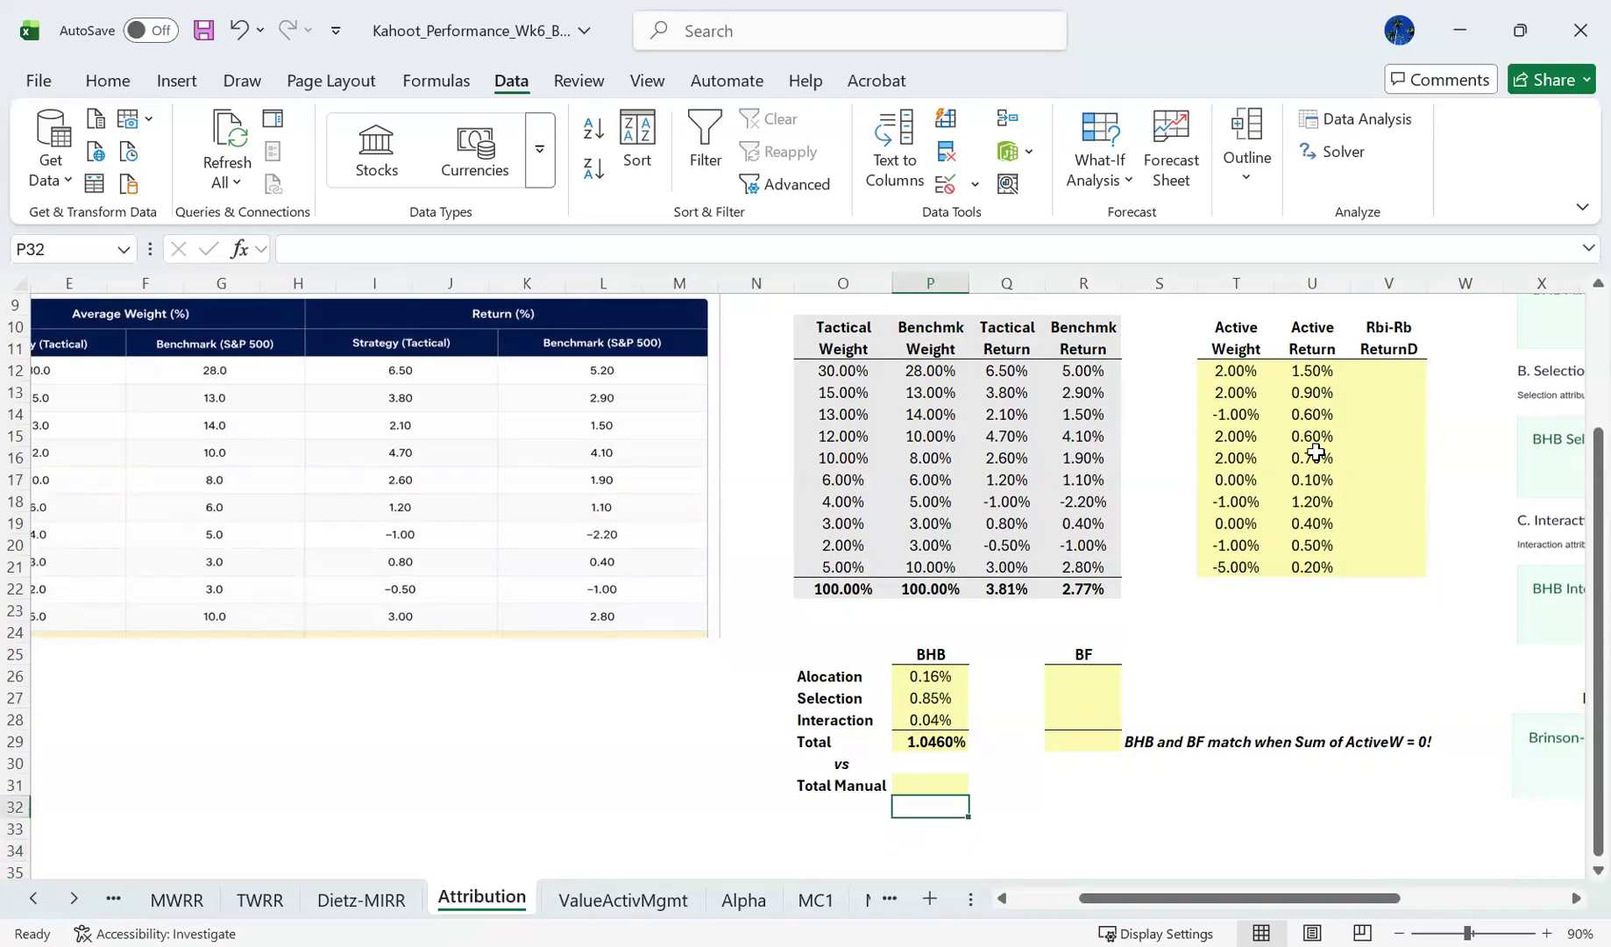
{"action": "type", "text": "="}
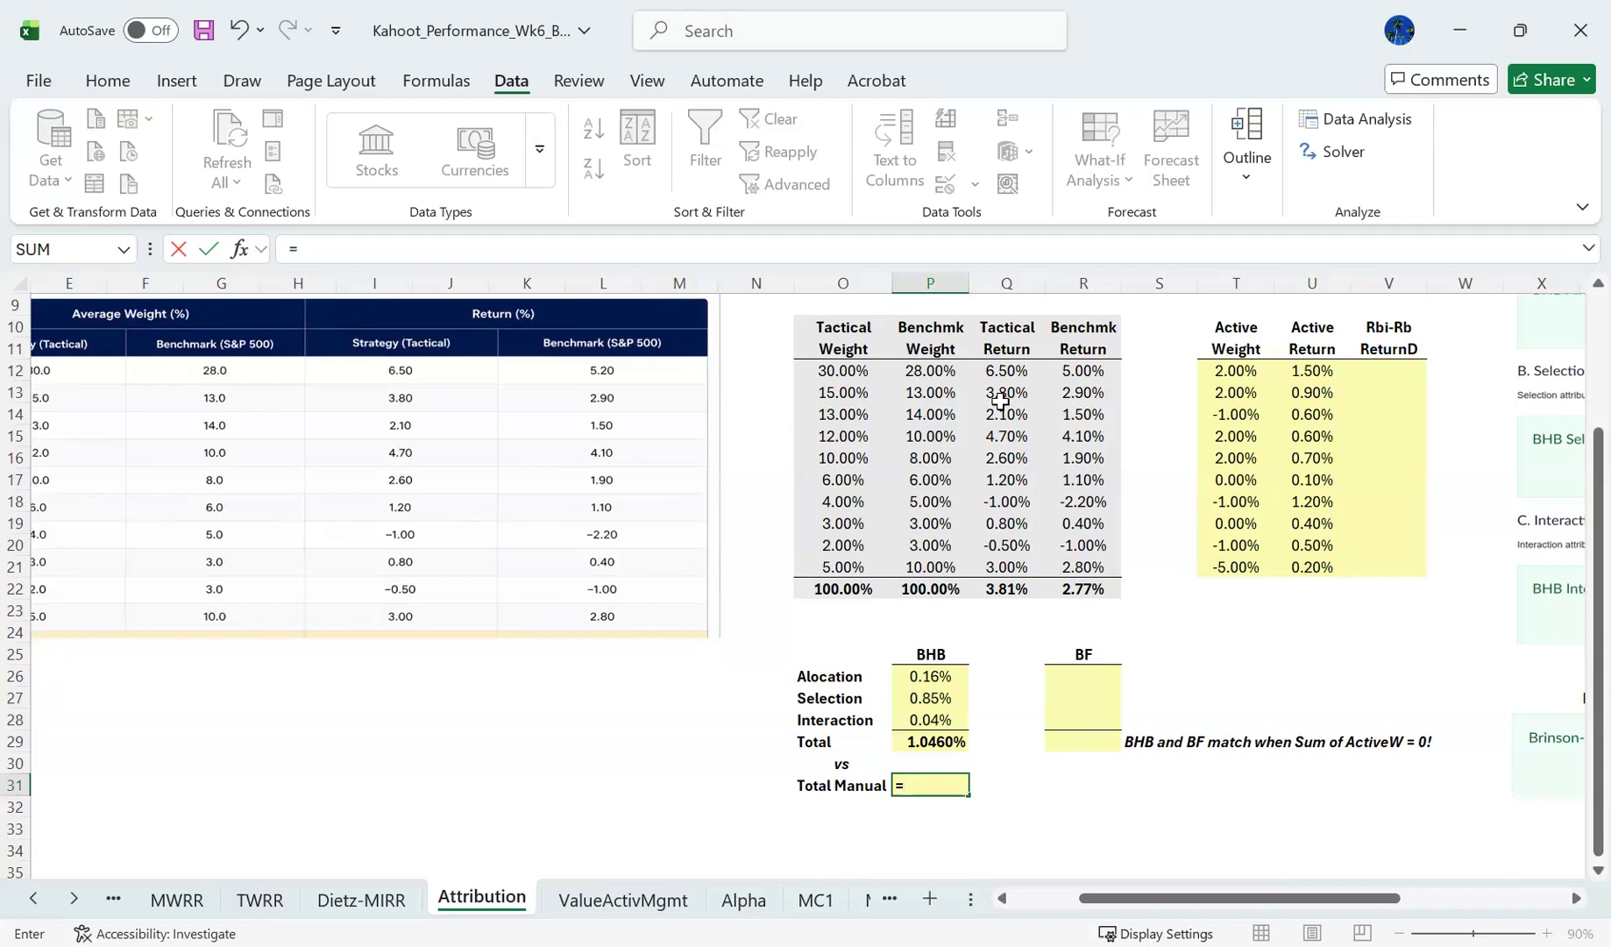
{"action": "left_click", "coordinate": [1008, 585]}
{"action": "type", "text": "-"}
{"action": "left_click", "coordinate": [1065, 589]}
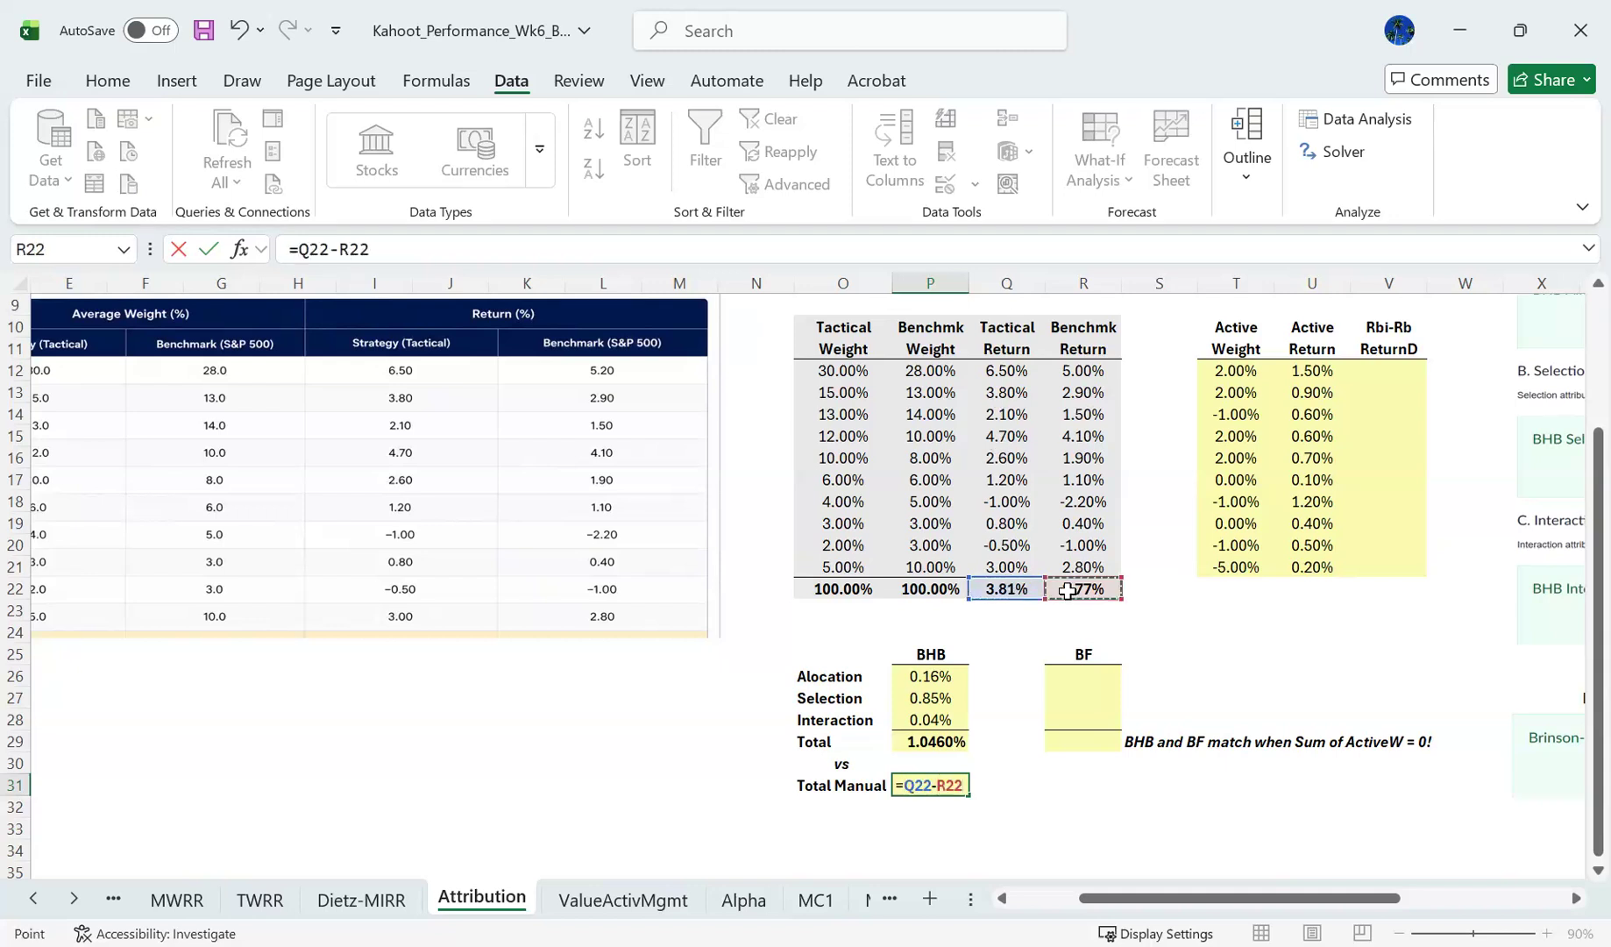
{"action": "key", "text": "Return"}
{"action": "key", "text": "Up"}
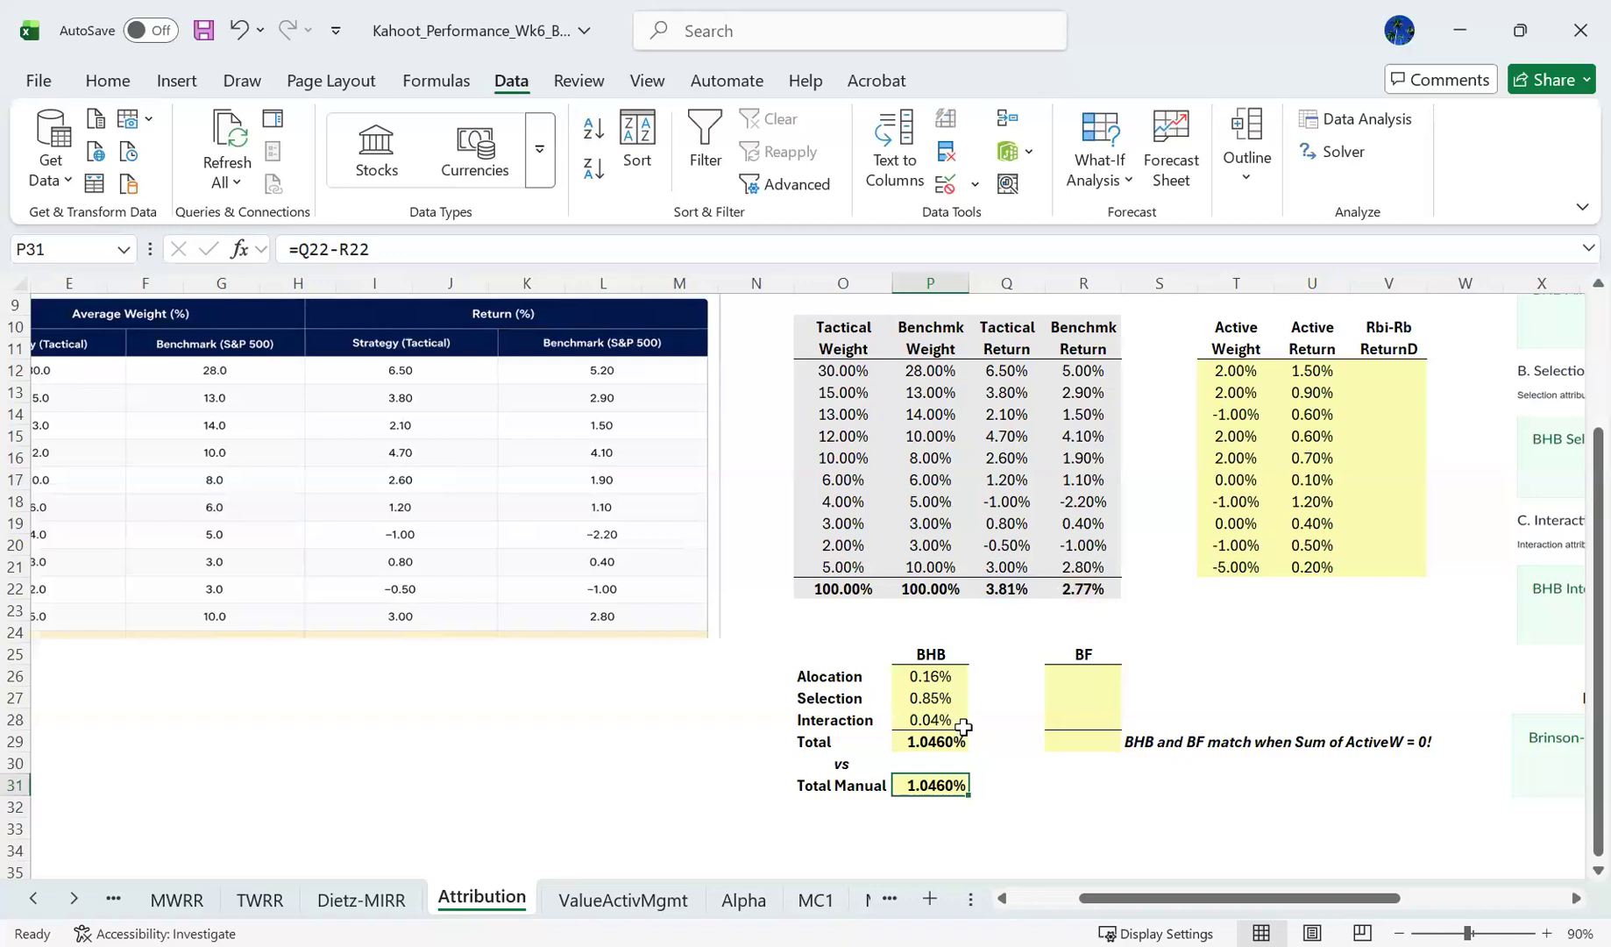
- Compare the BHB total in P29 with the manual total in P31, and check the total return formulas in Q22 and R22
{"action": "left_click", "coordinate": [945, 742], "text": "shift"}
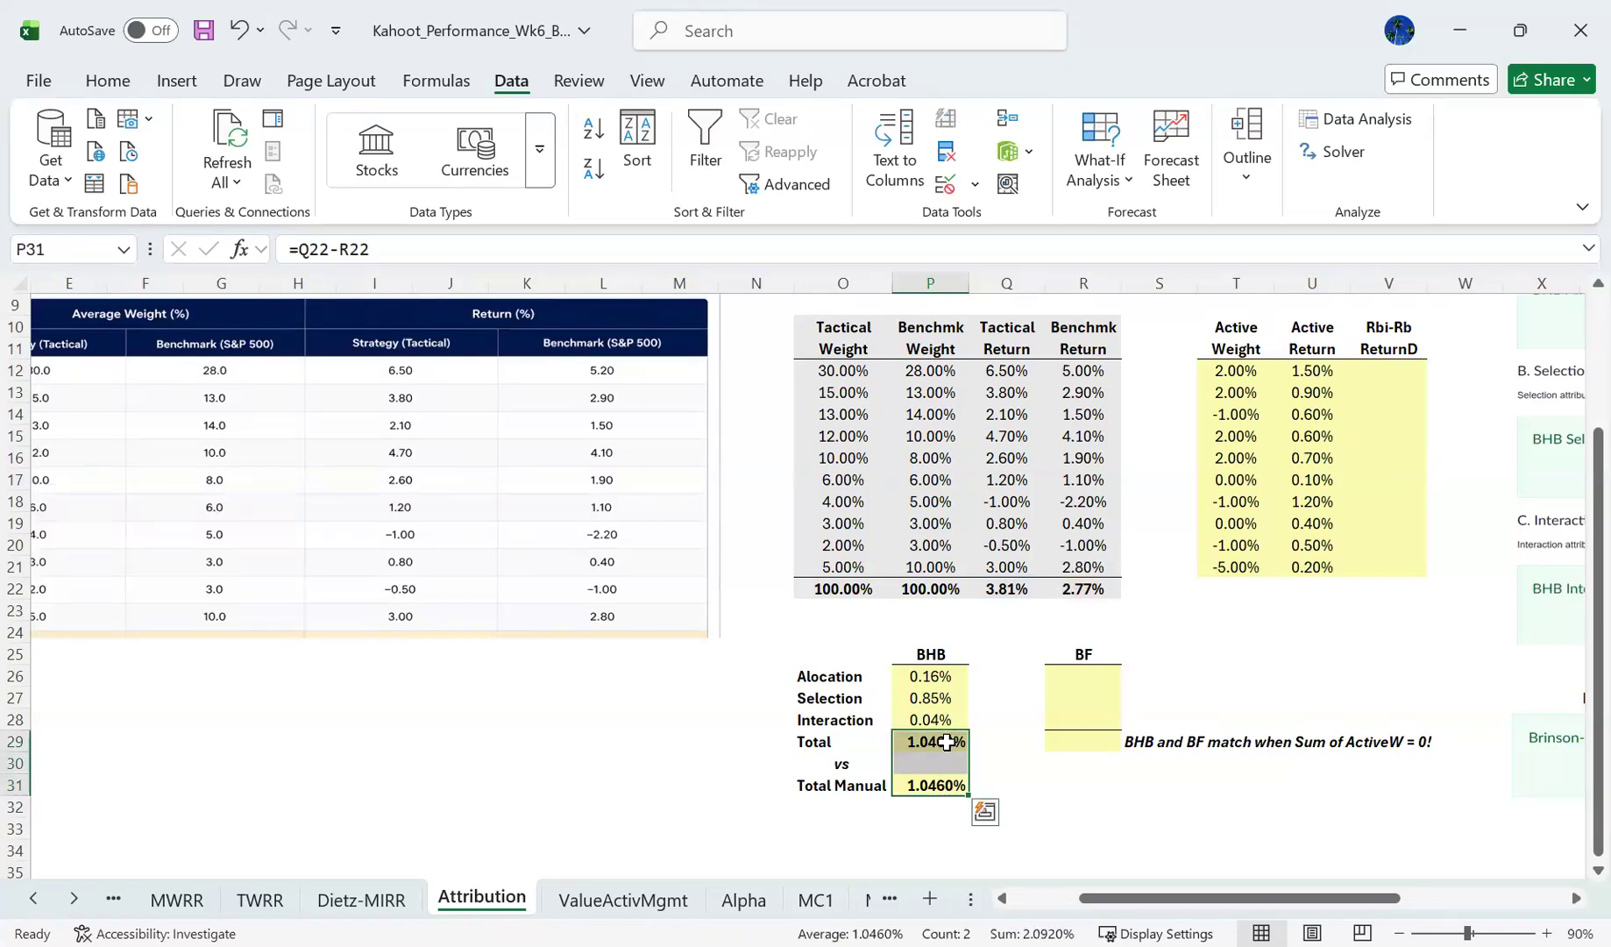
{"action": "left_click", "coordinate": [946, 742]}
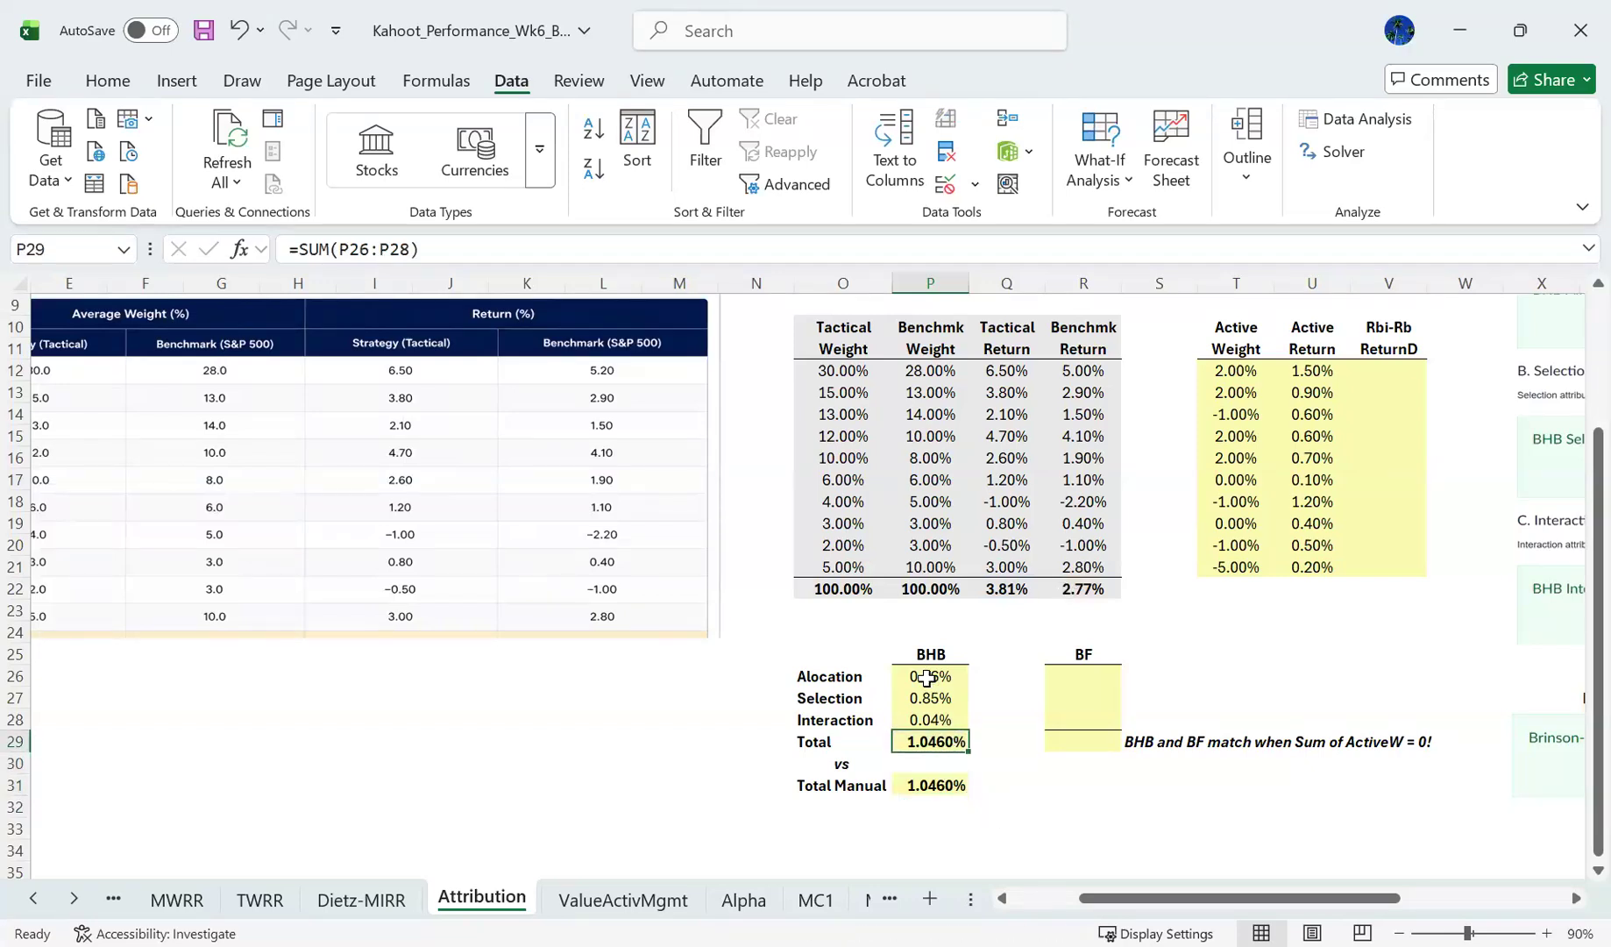
{"action": "left_click_drag", "start_coordinate": [927, 678], "coordinate": [833, 737]}
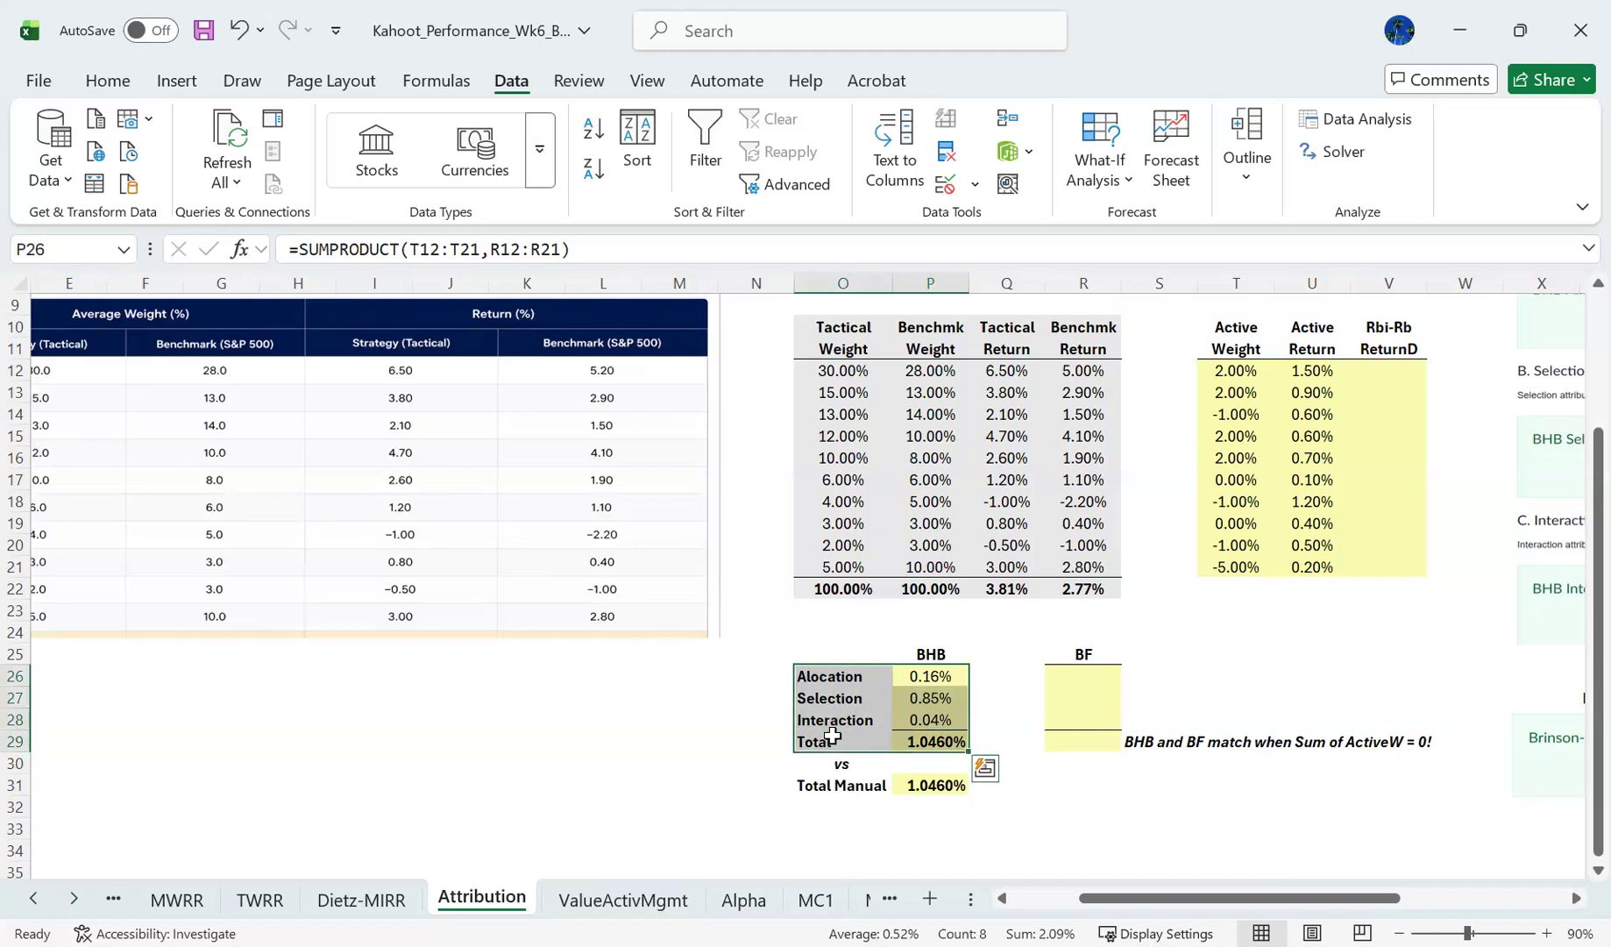
{"action": "left_click", "coordinate": [1010, 588]}
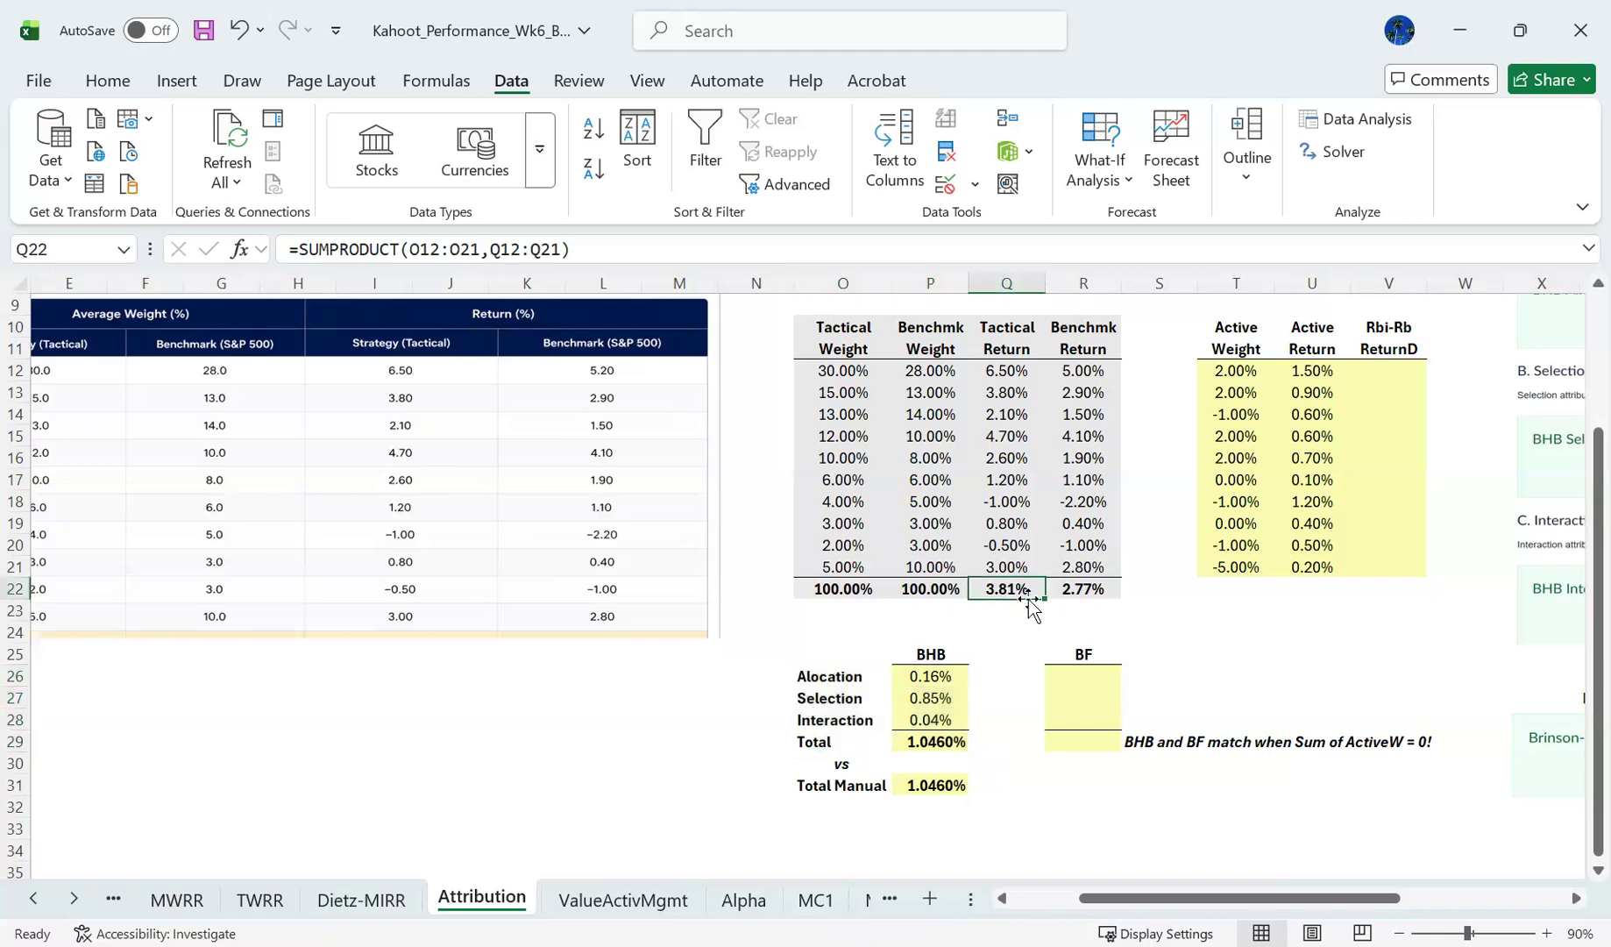
{"action": "left_click", "coordinate": [1072, 592]}
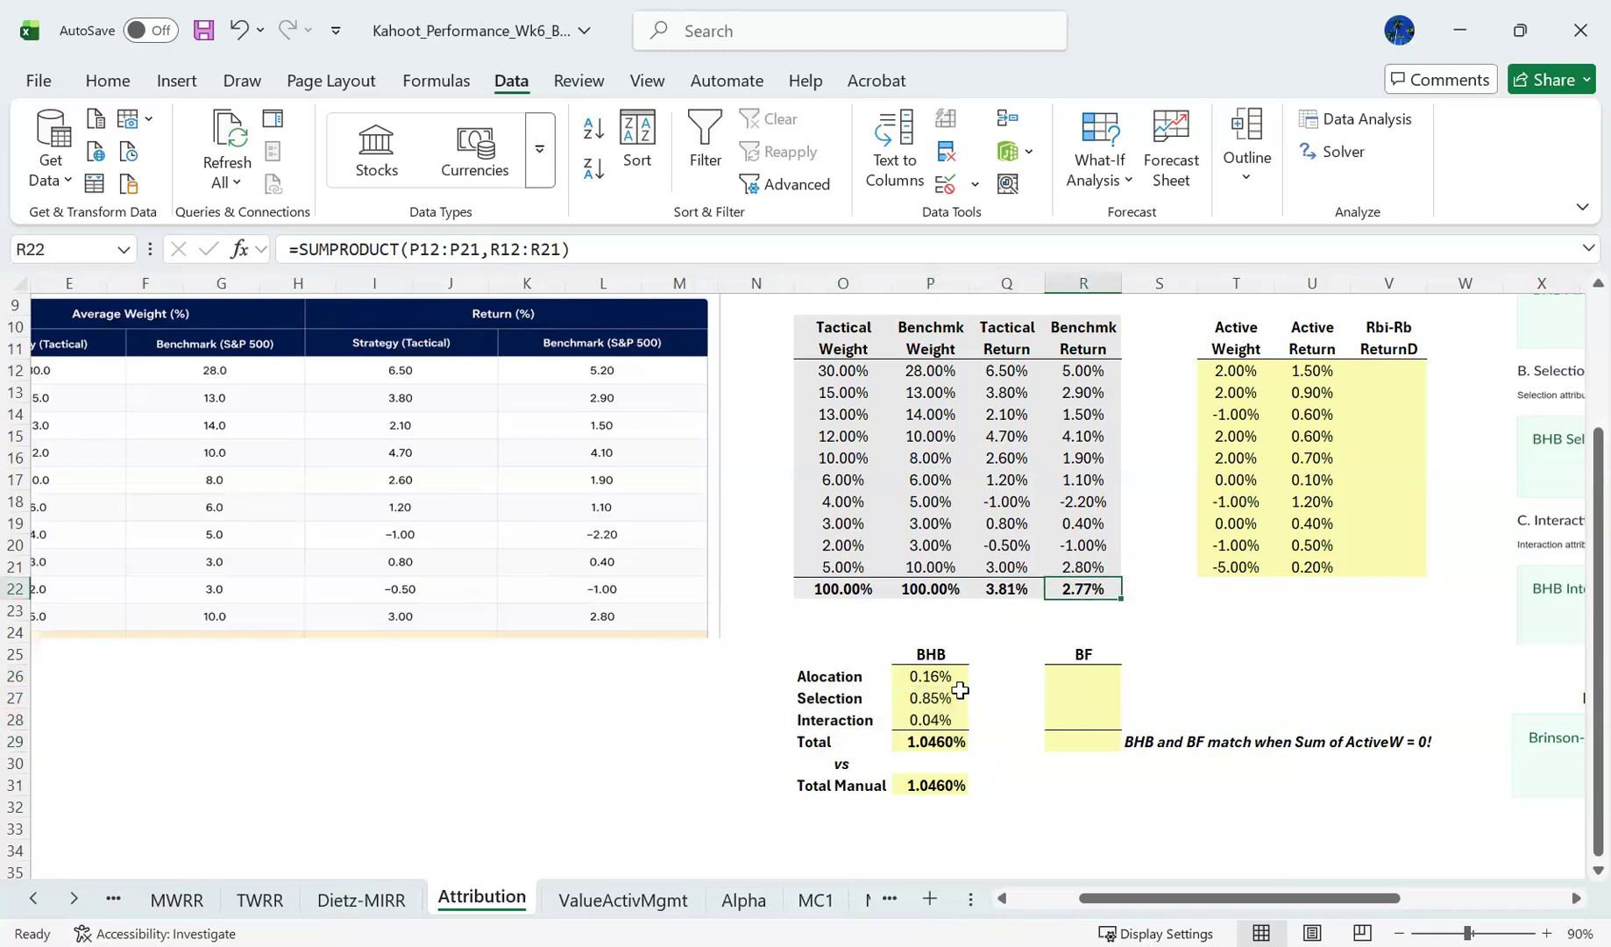
- Review the BHB allocation, selection and interaction effects in P26:P28 alongside their row labels
{"action": "left_click", "coordinate": [839, 678]}
{"action": "key", "text": "shift+Right"}
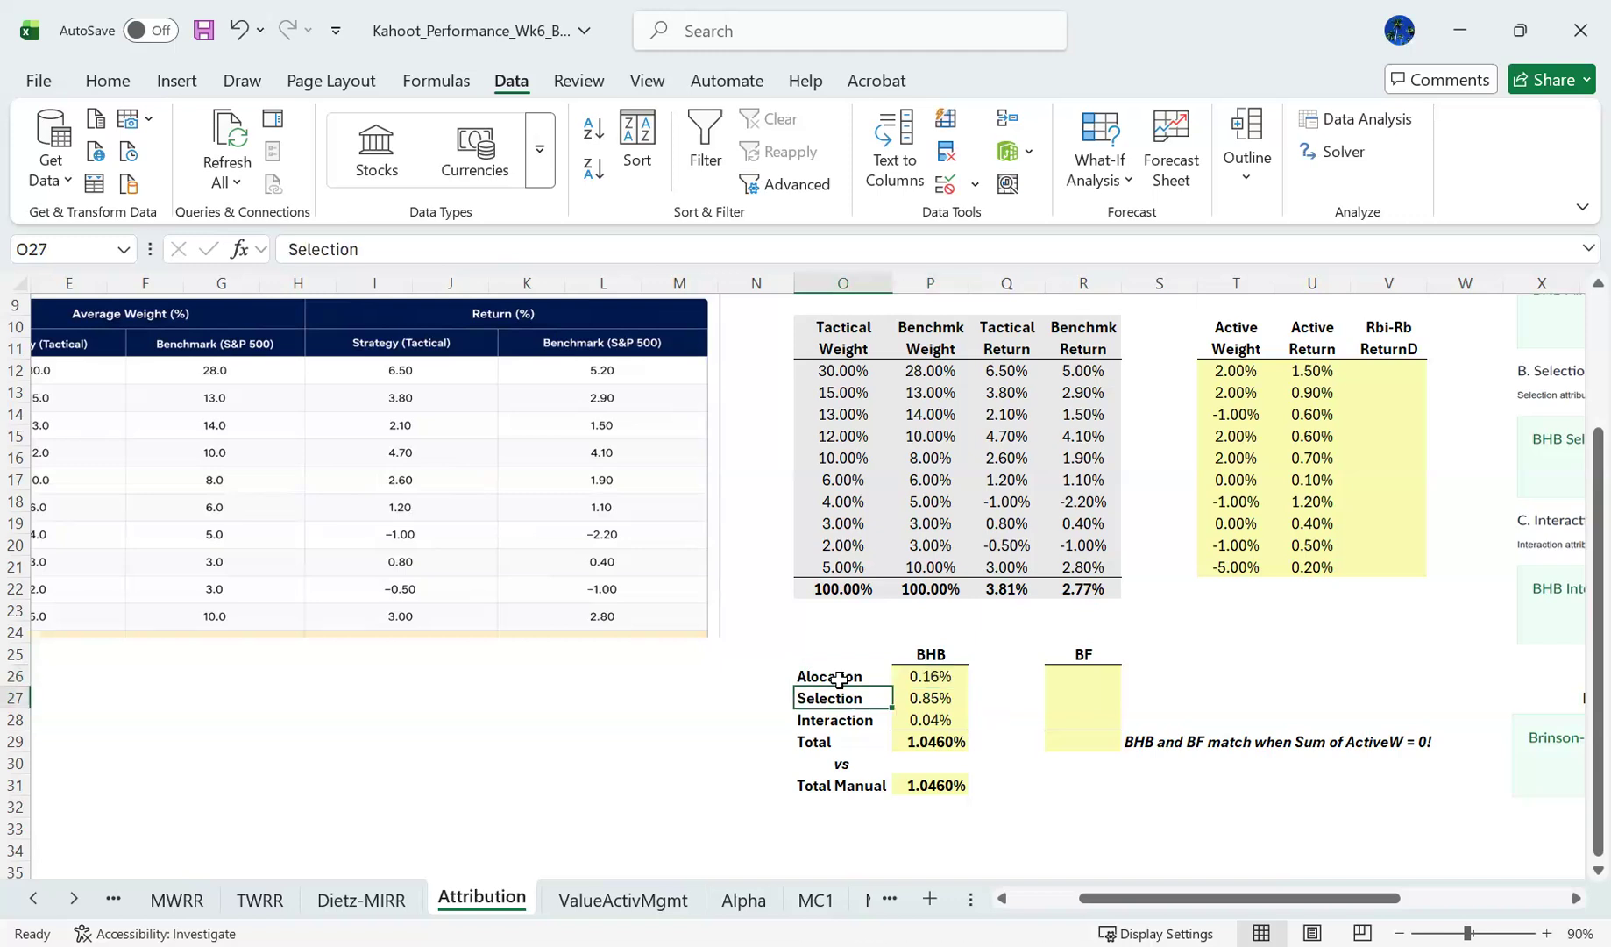
{"action": "key", "text": "shift+Right"}
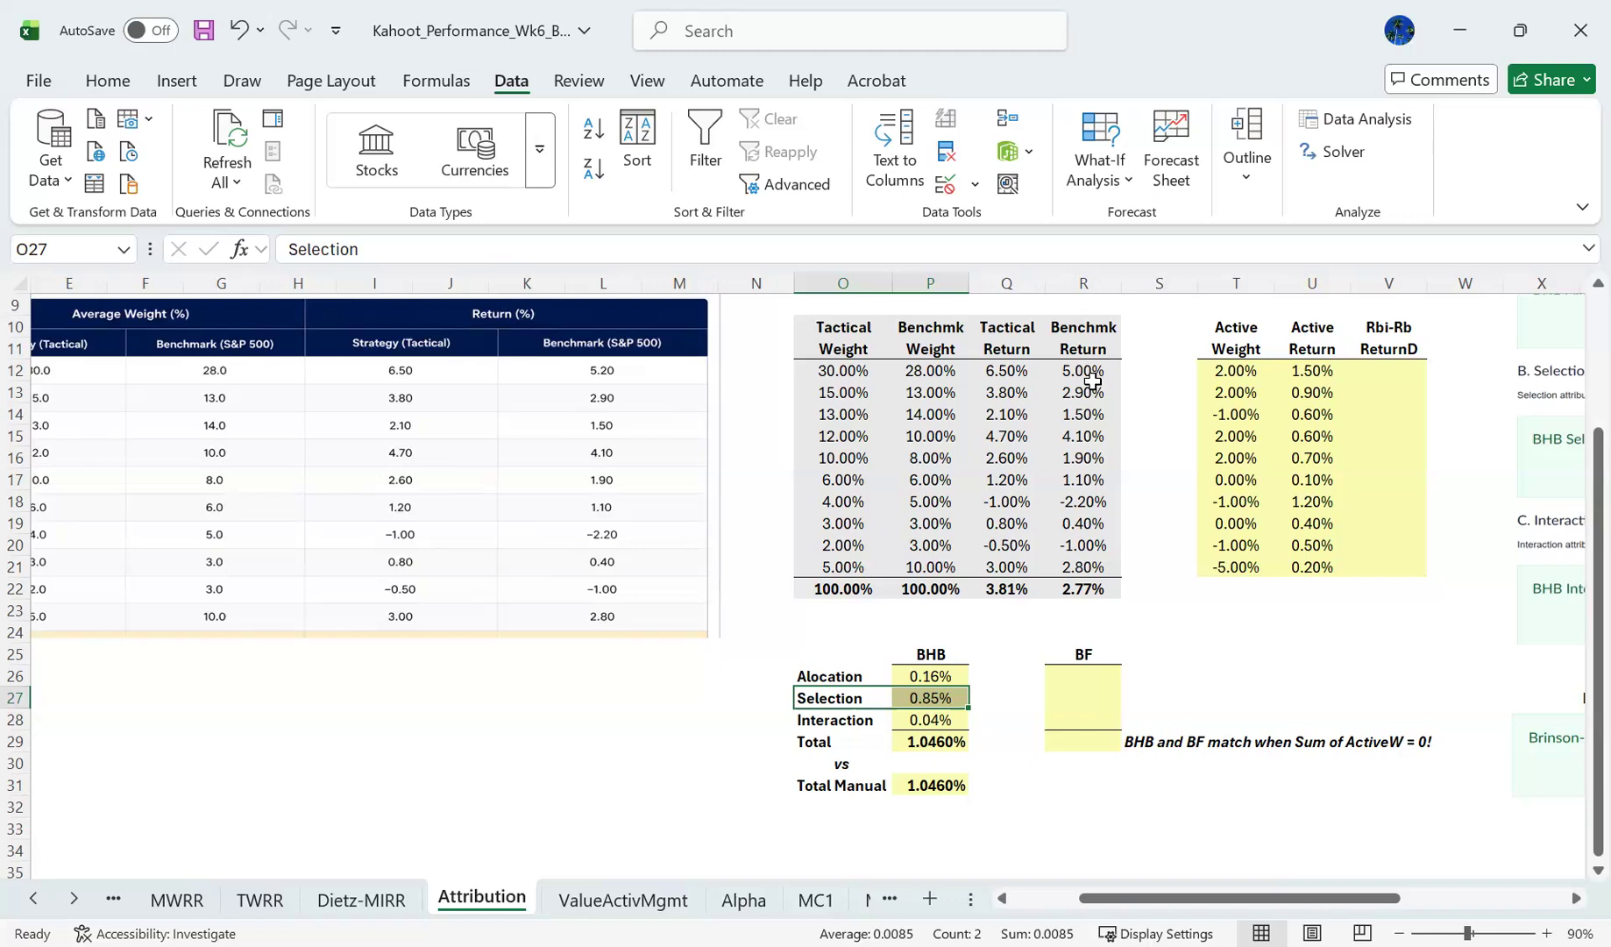
{"action": "key", "text": "Down"}
{"action": "key", "text": "shift+Right"}
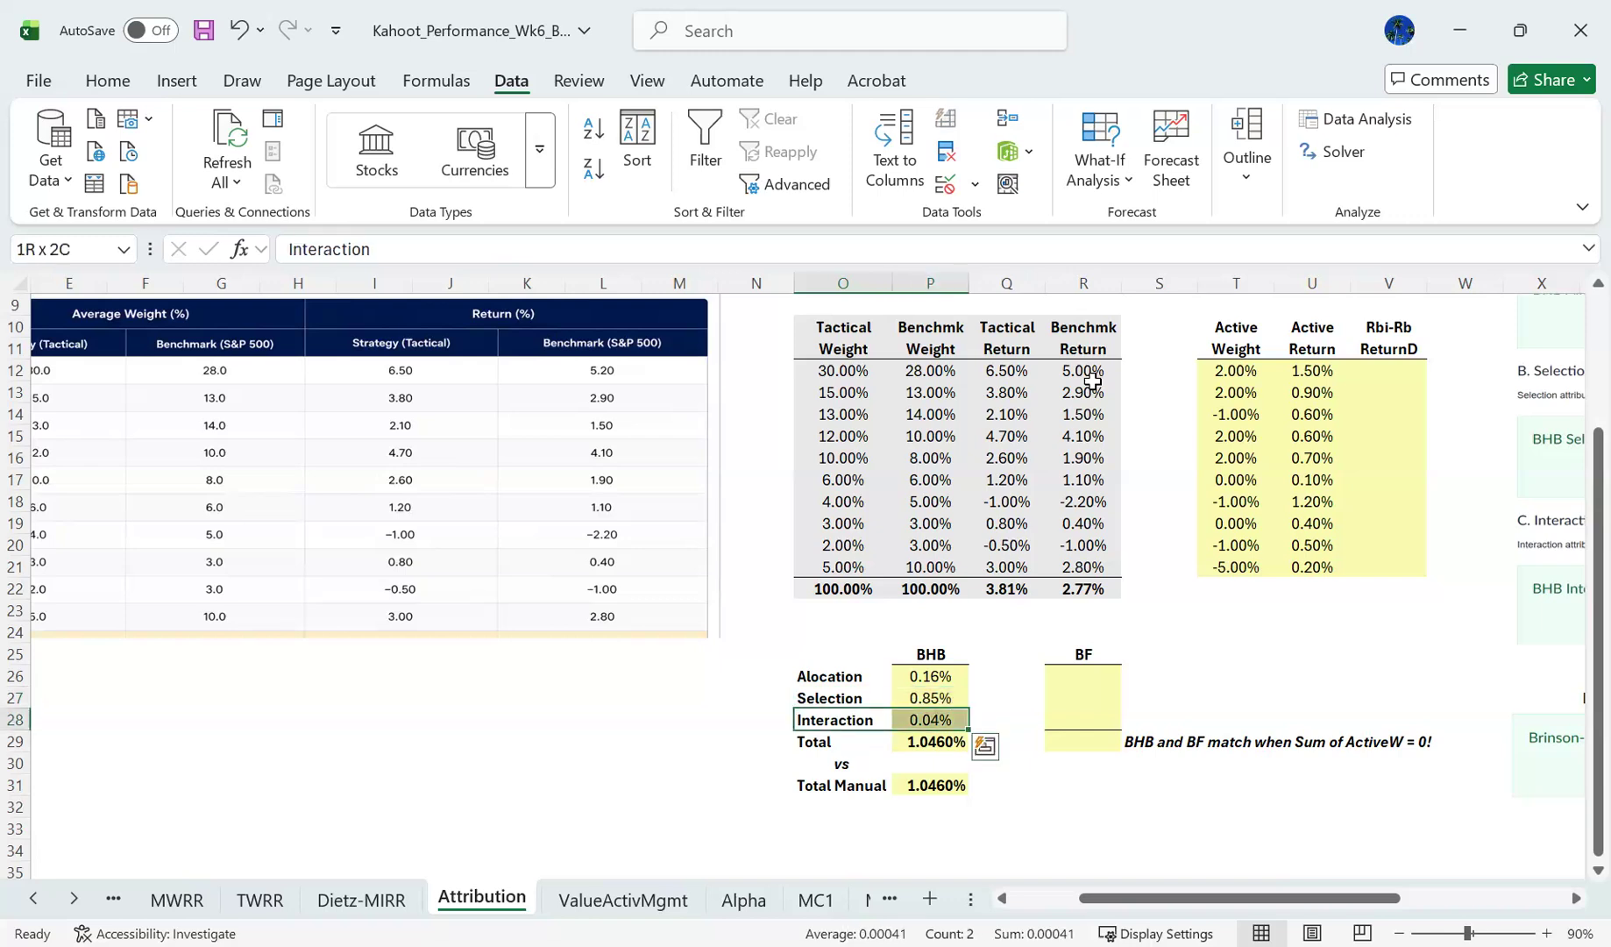
{"action": "key", "text": "Right"}
{"action": "key", "text": "Up"}
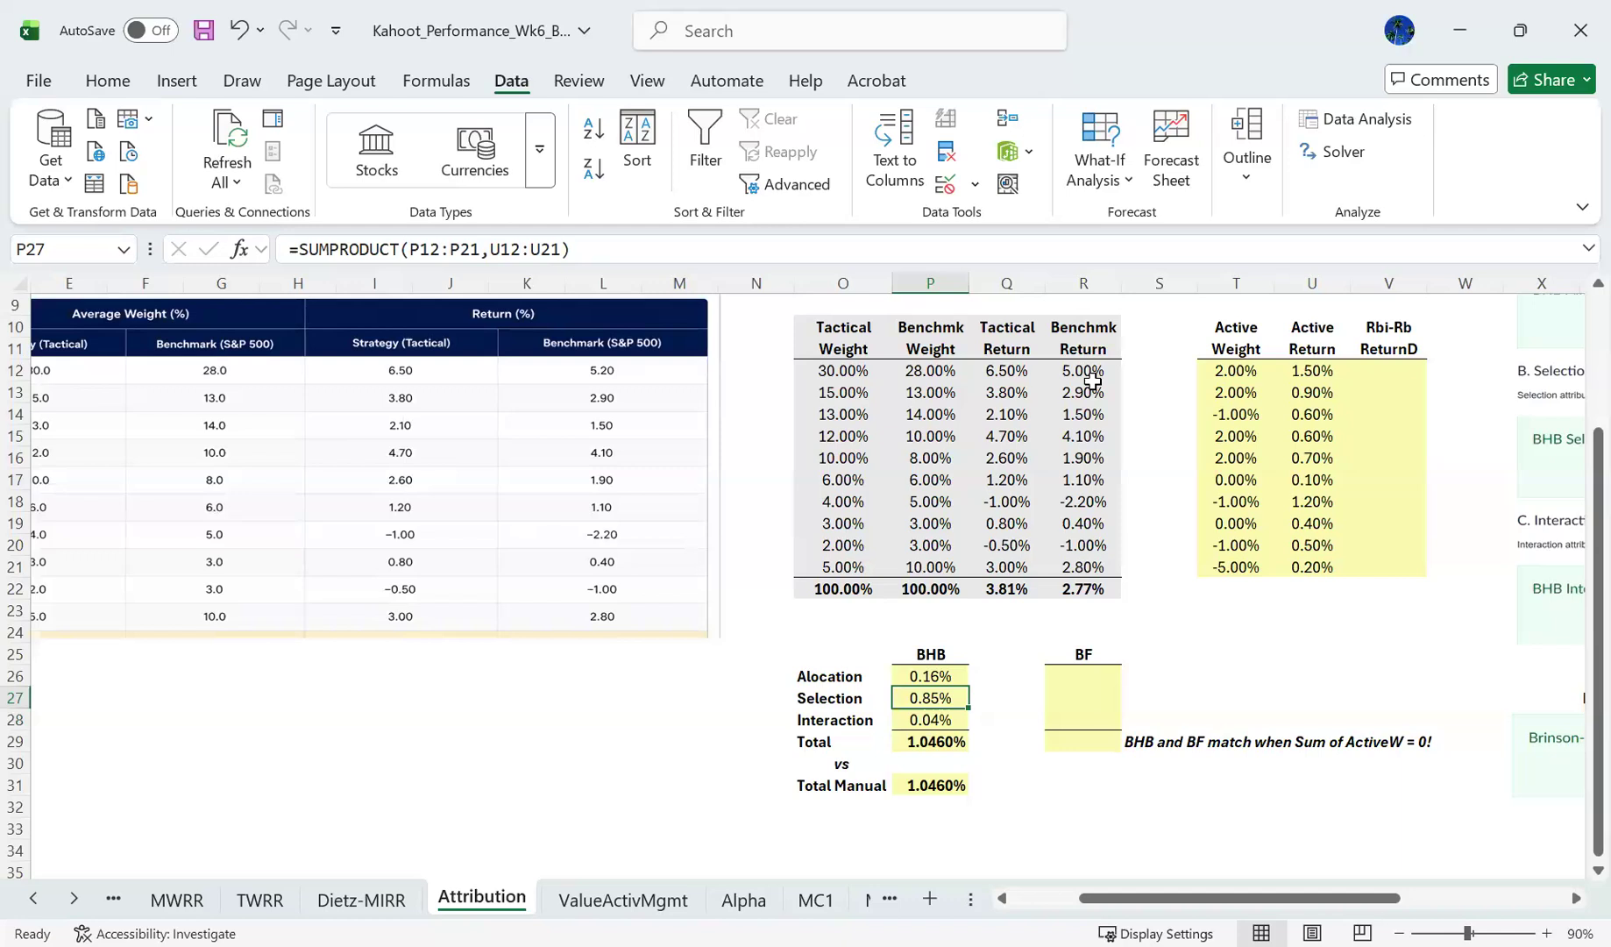
{"action": "key", "text": "shift+Up"}
{"action": "key", "text": "Left"}
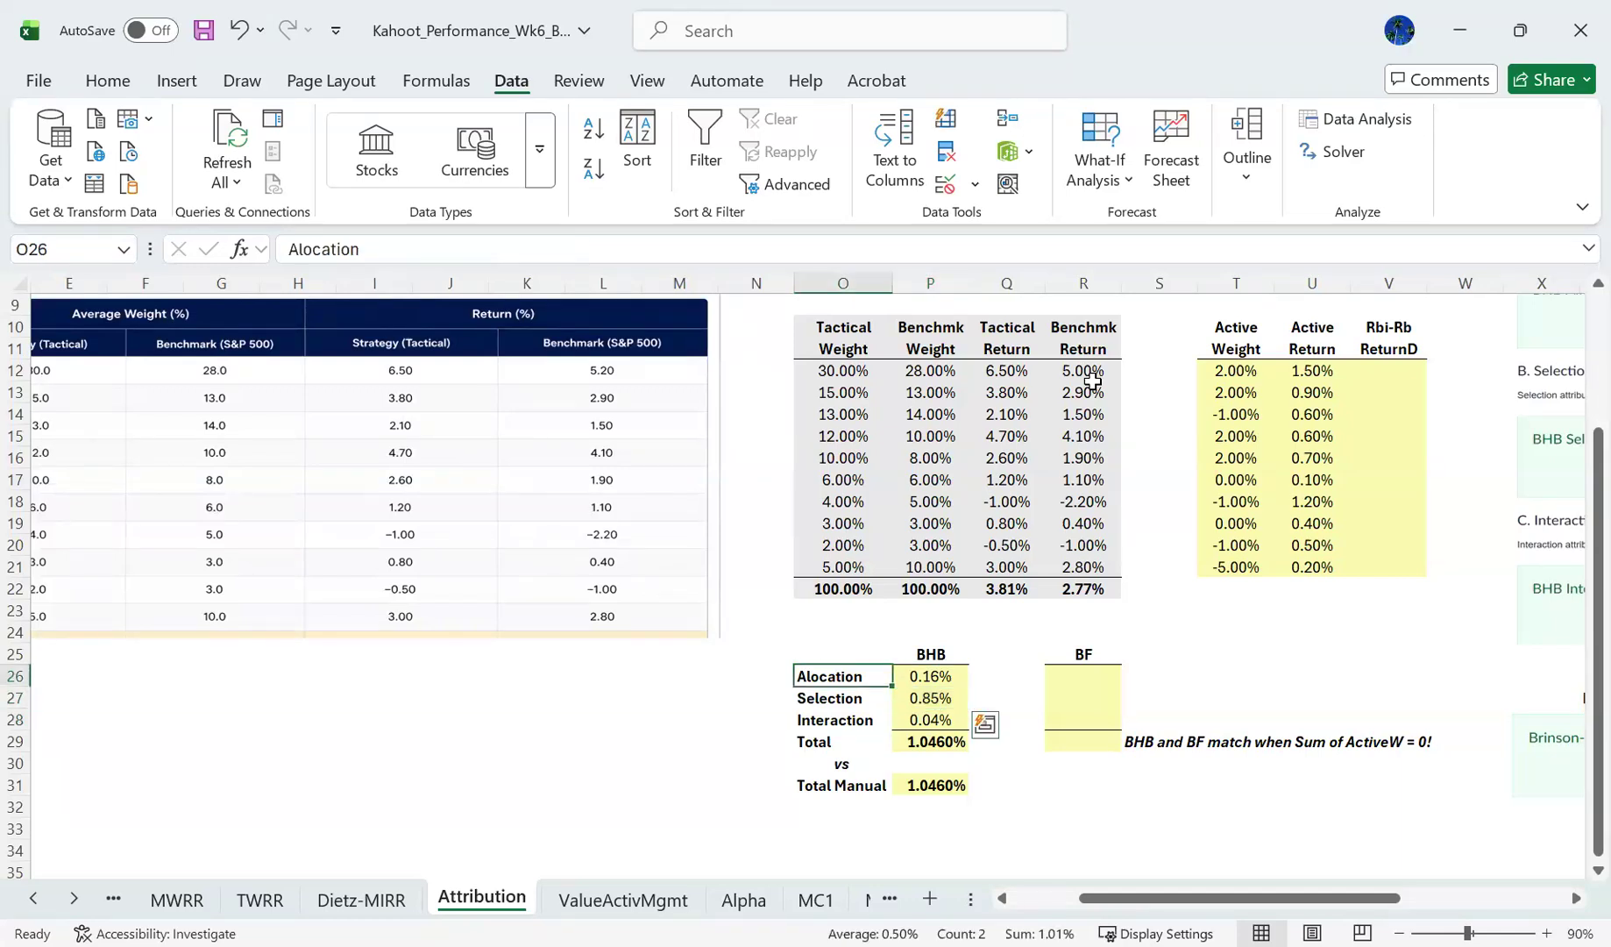
- Compare the BHB allocation row O26:P26 with the selection row O27:P27, including the formulas behind both effects
{"action": "key", "text": "Right"}
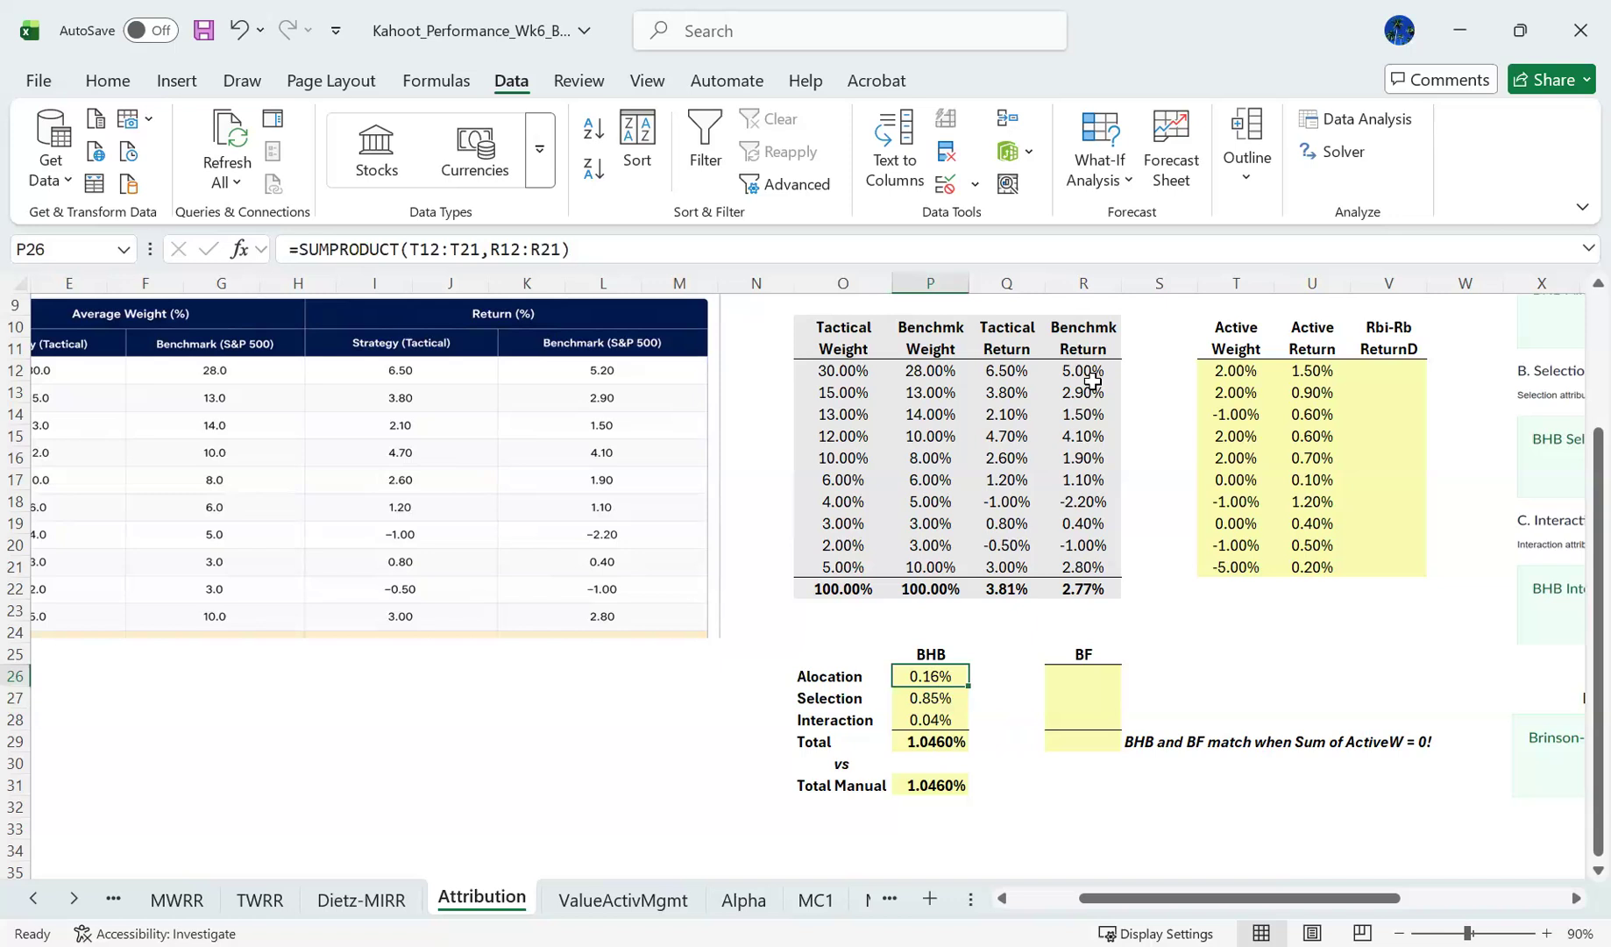
{"action": "key", "text": "shift+Left"}
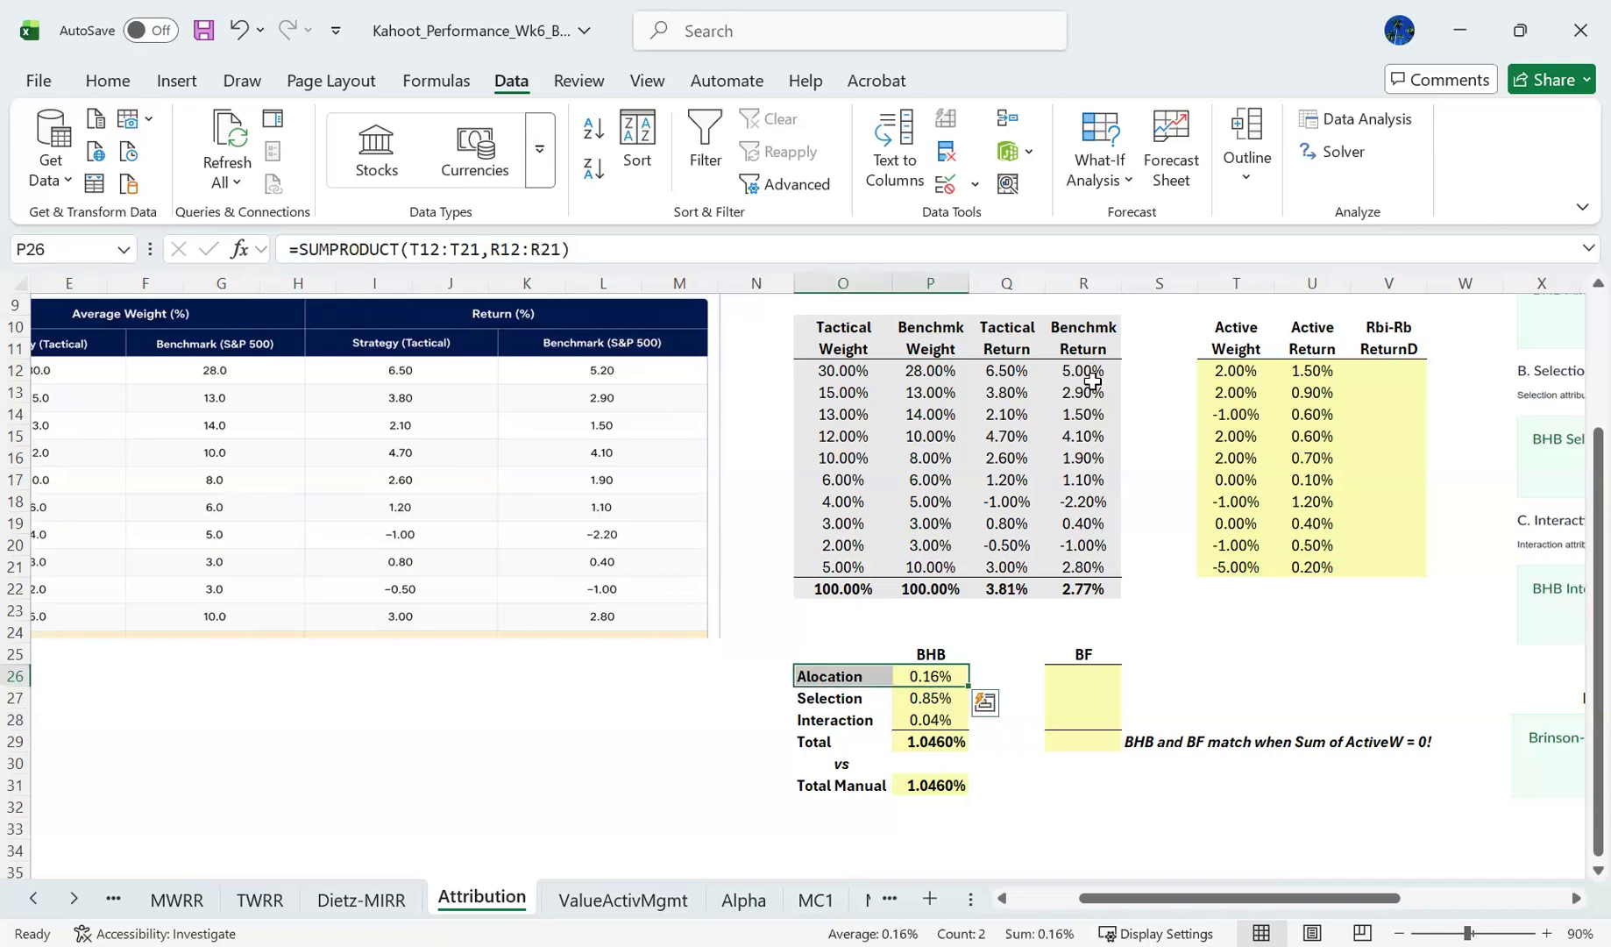
{"action": "key", "text": "Down"}
{"action": "key", "text": "shift+Left"}
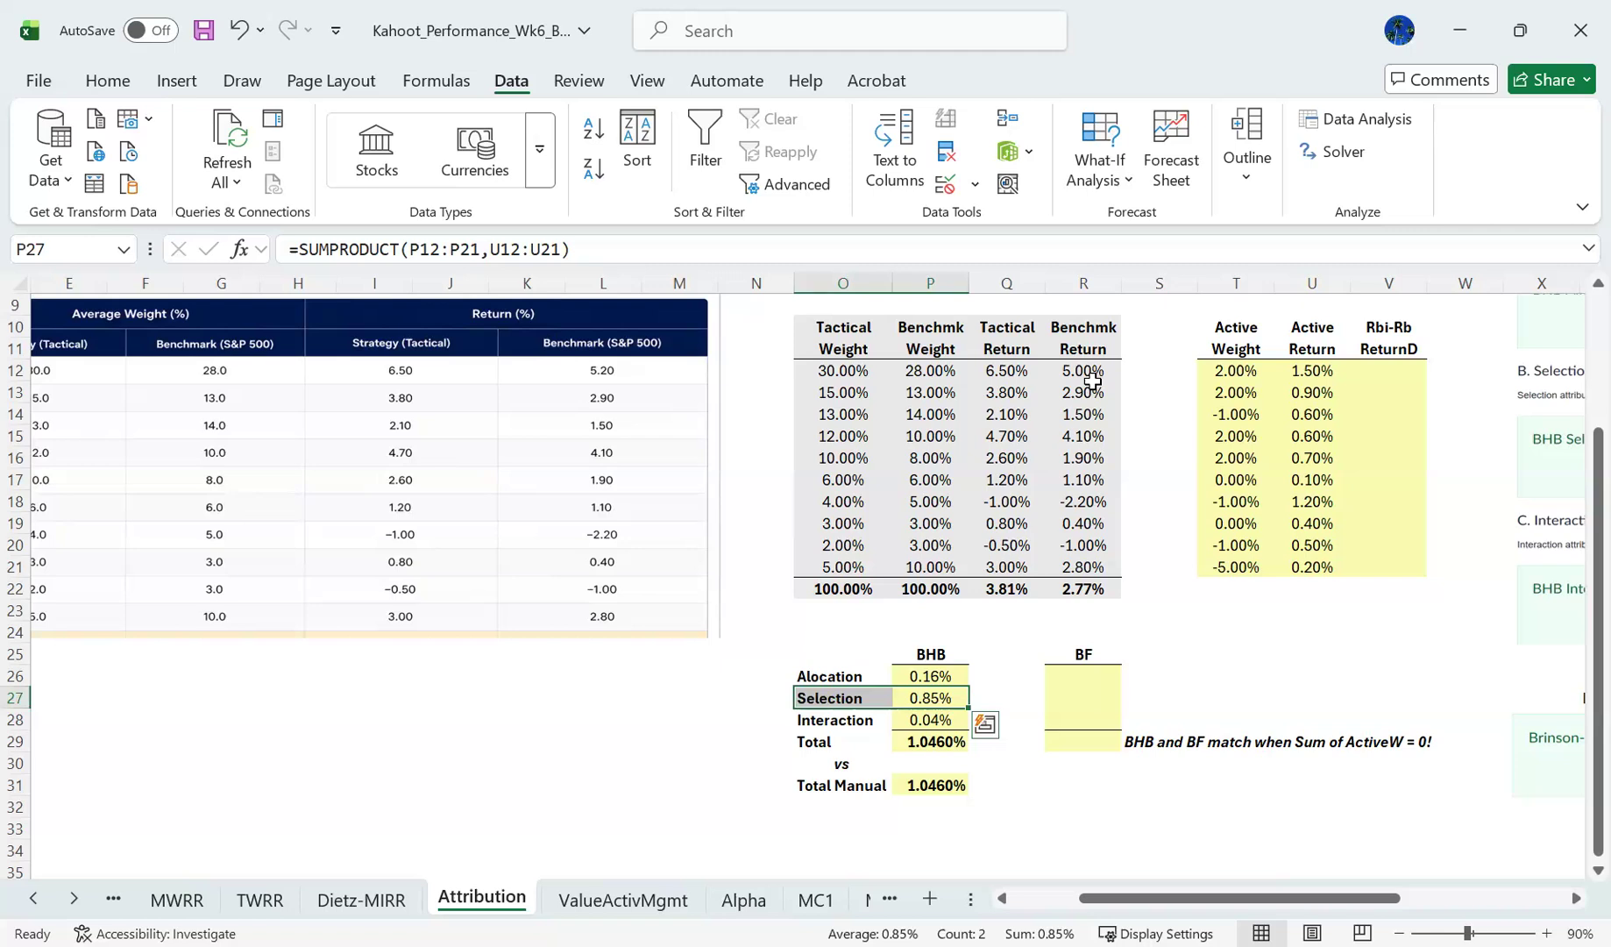
{"action": "key", "text": "Up"}
{"action": "key", "text": "shift+Left"}
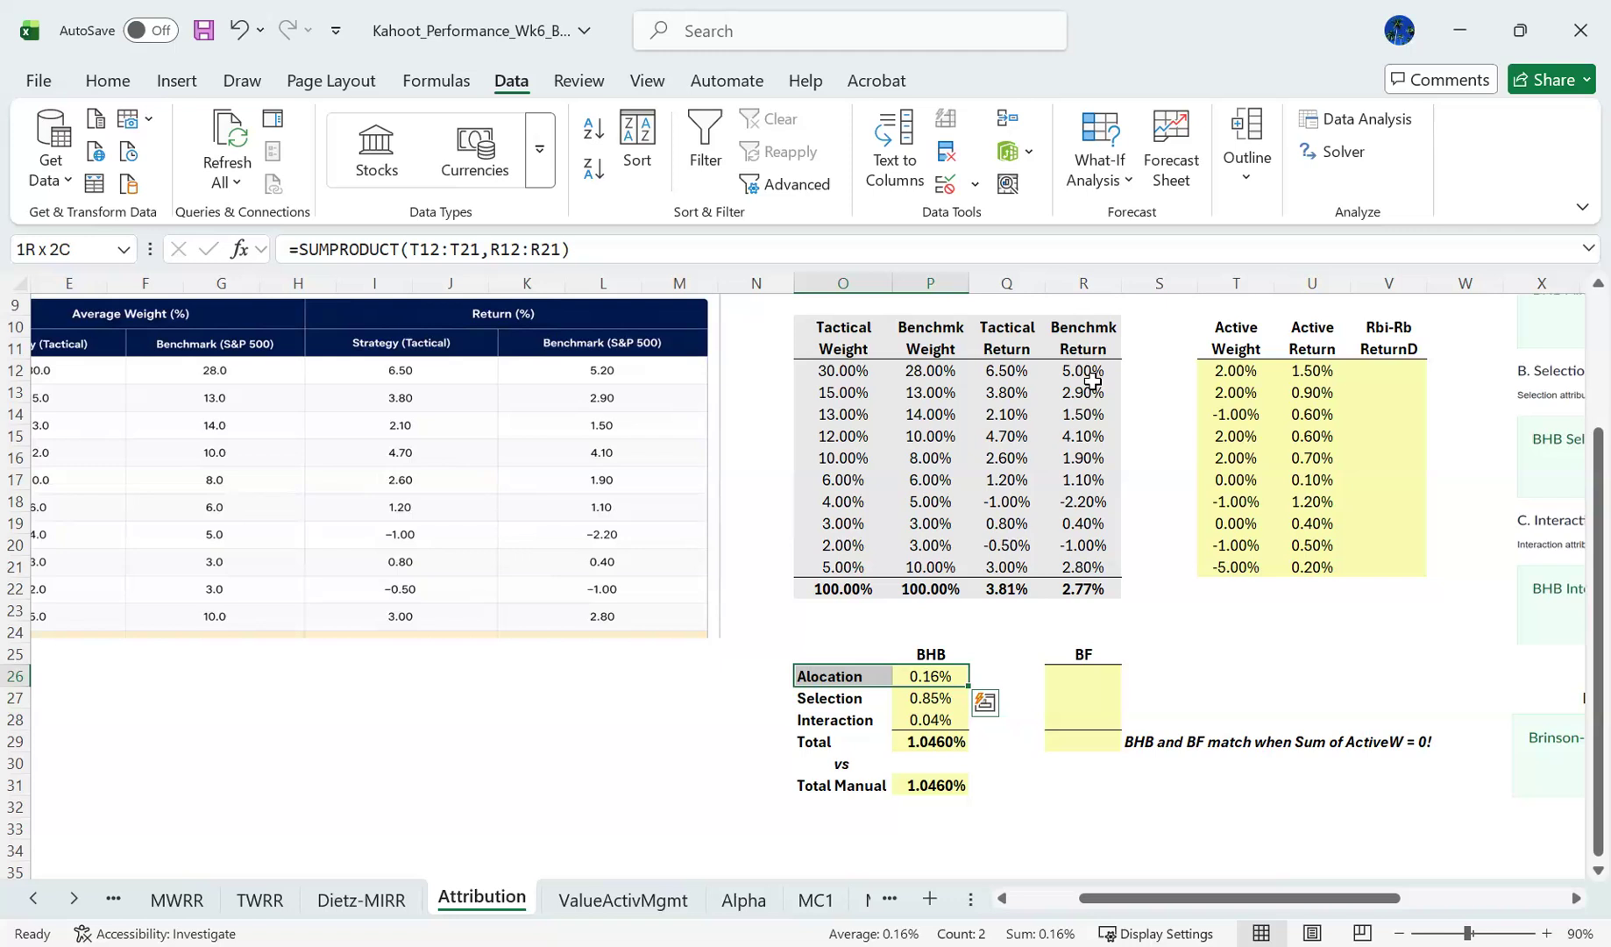
{"action": "key", "text": "Left"}
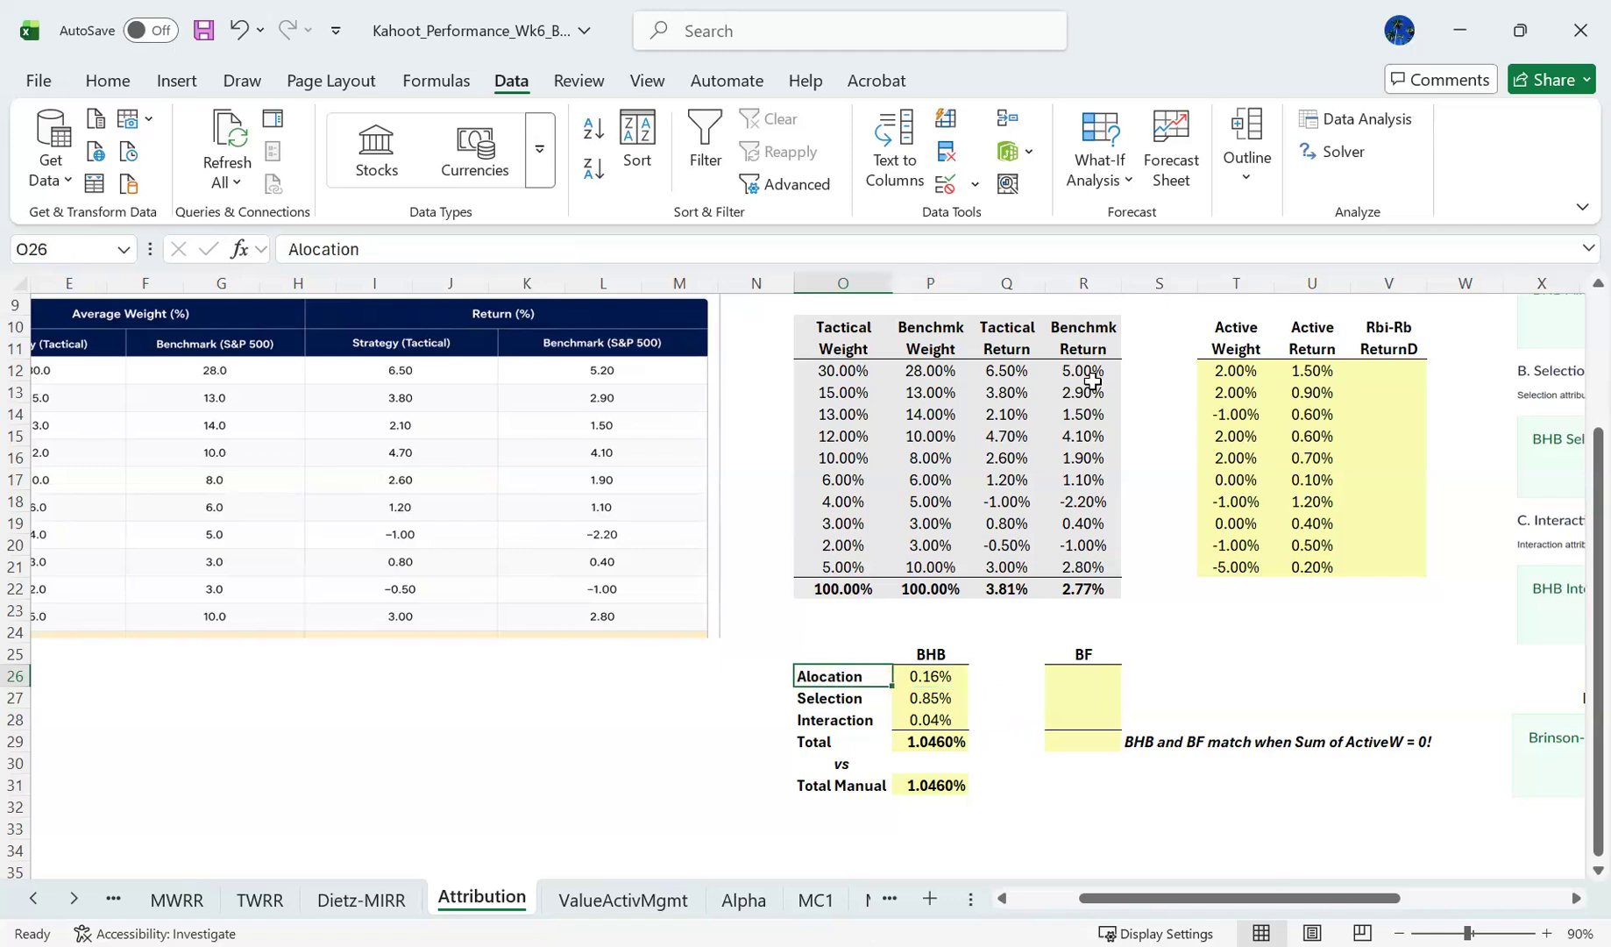
{"action": "key", "text": "shift+Right"}
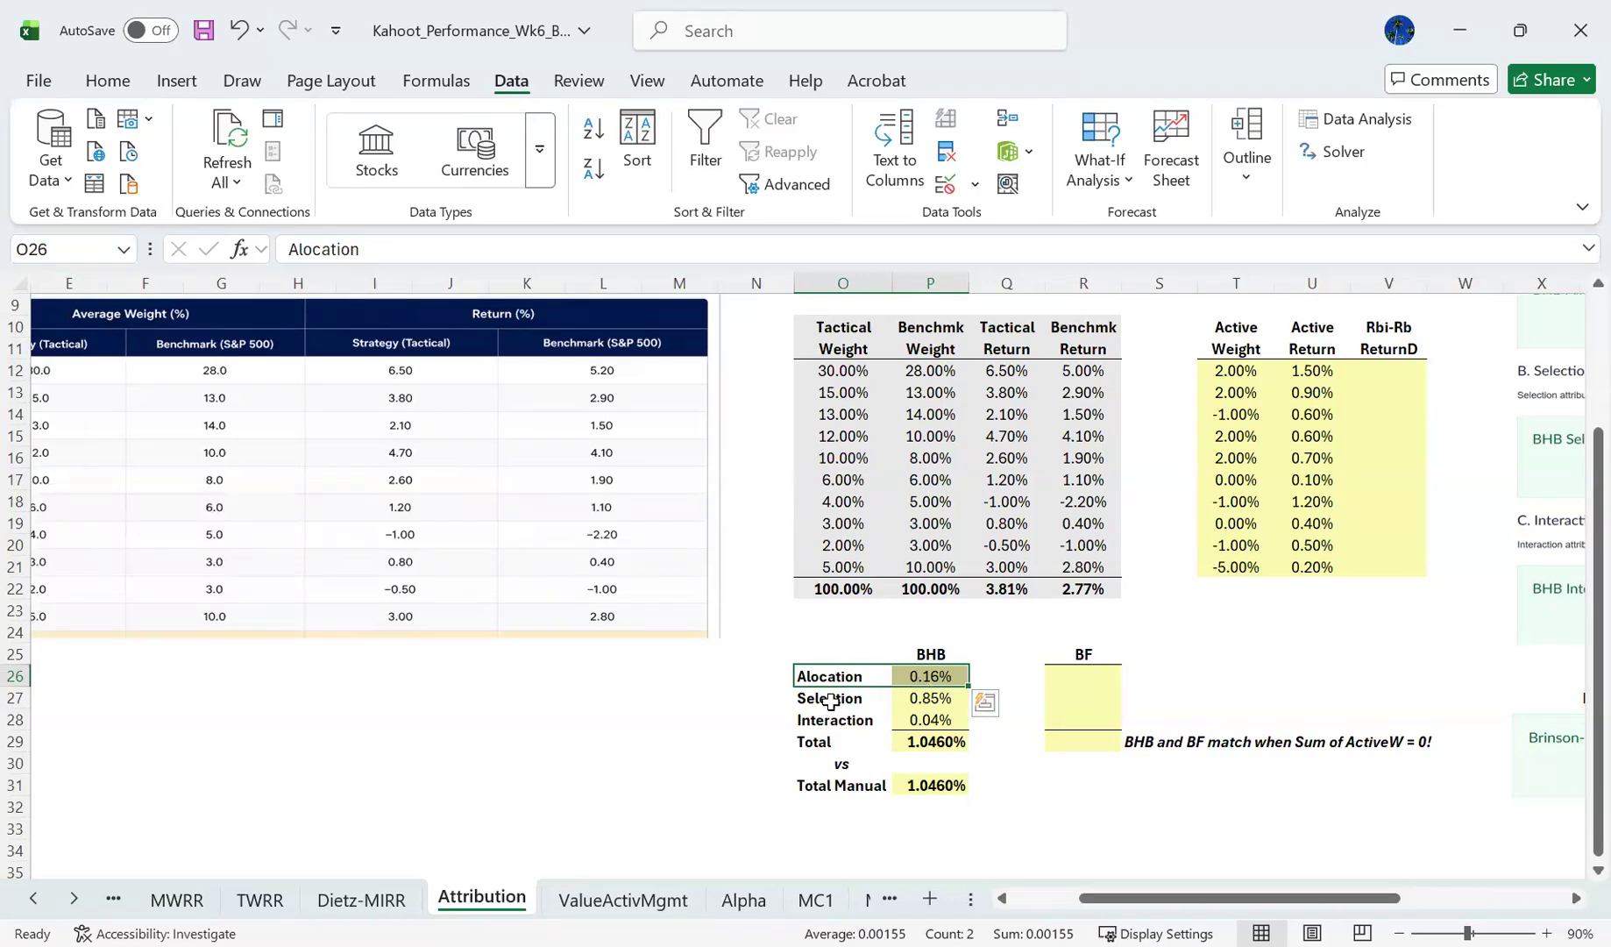
{"action": "left_click_drag", "start_coordinate": [830, 701], "coordinate": [911, 698]}
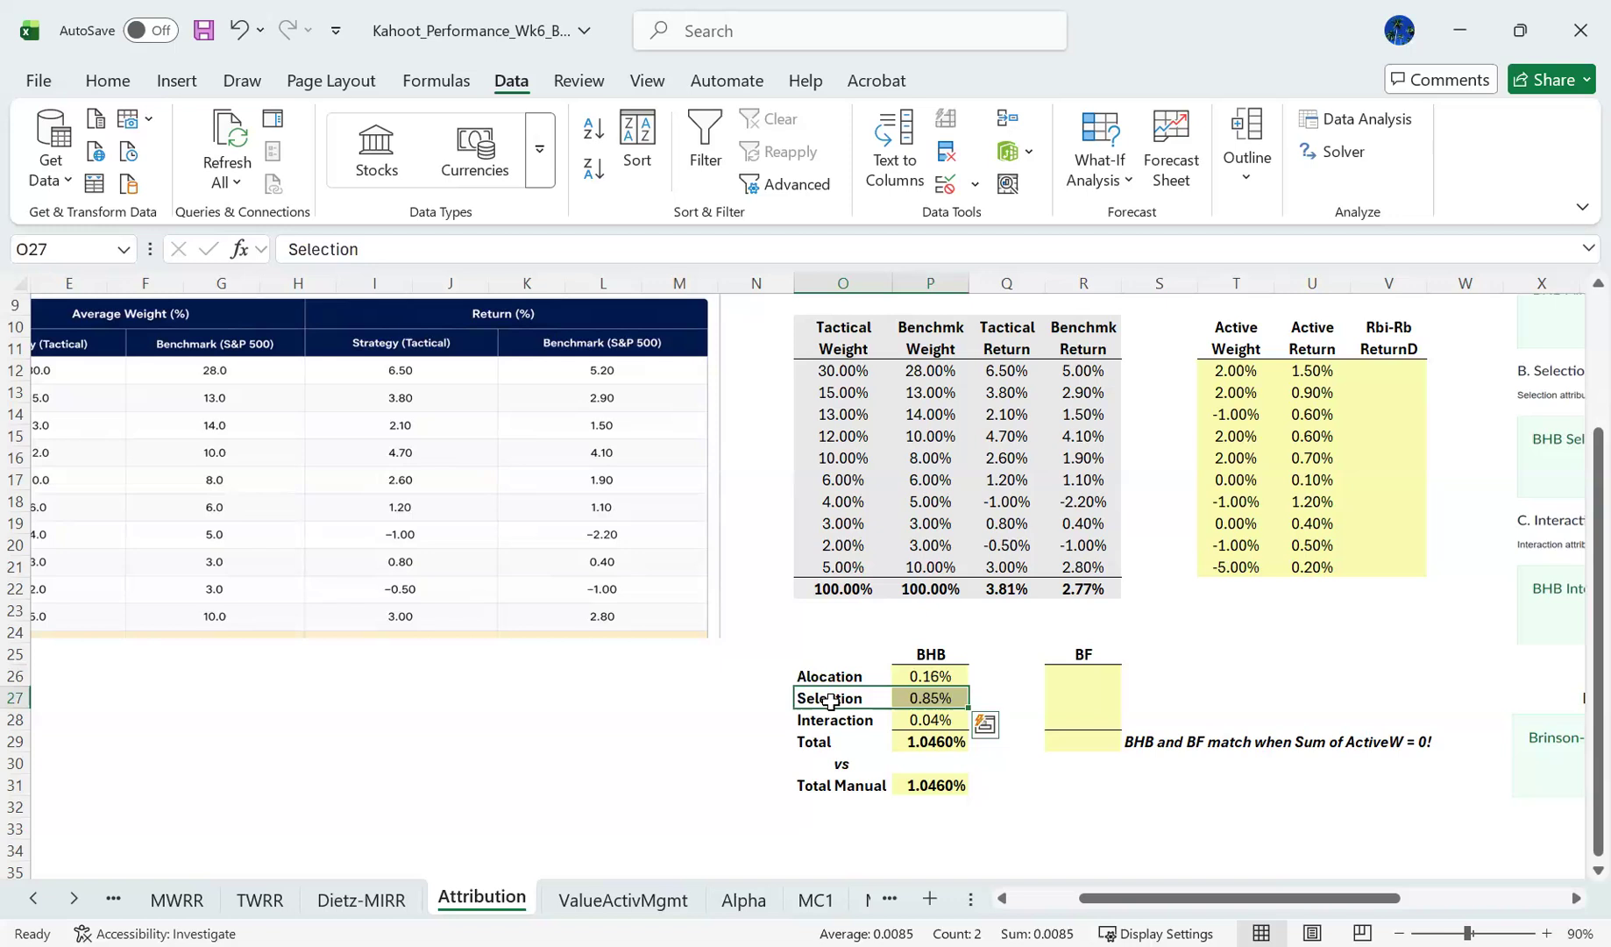
{"action": "left_click", "coordinate": [924, 676]}
{"action": "left_click", "coordinate": [855, 676], "text": "shift"}
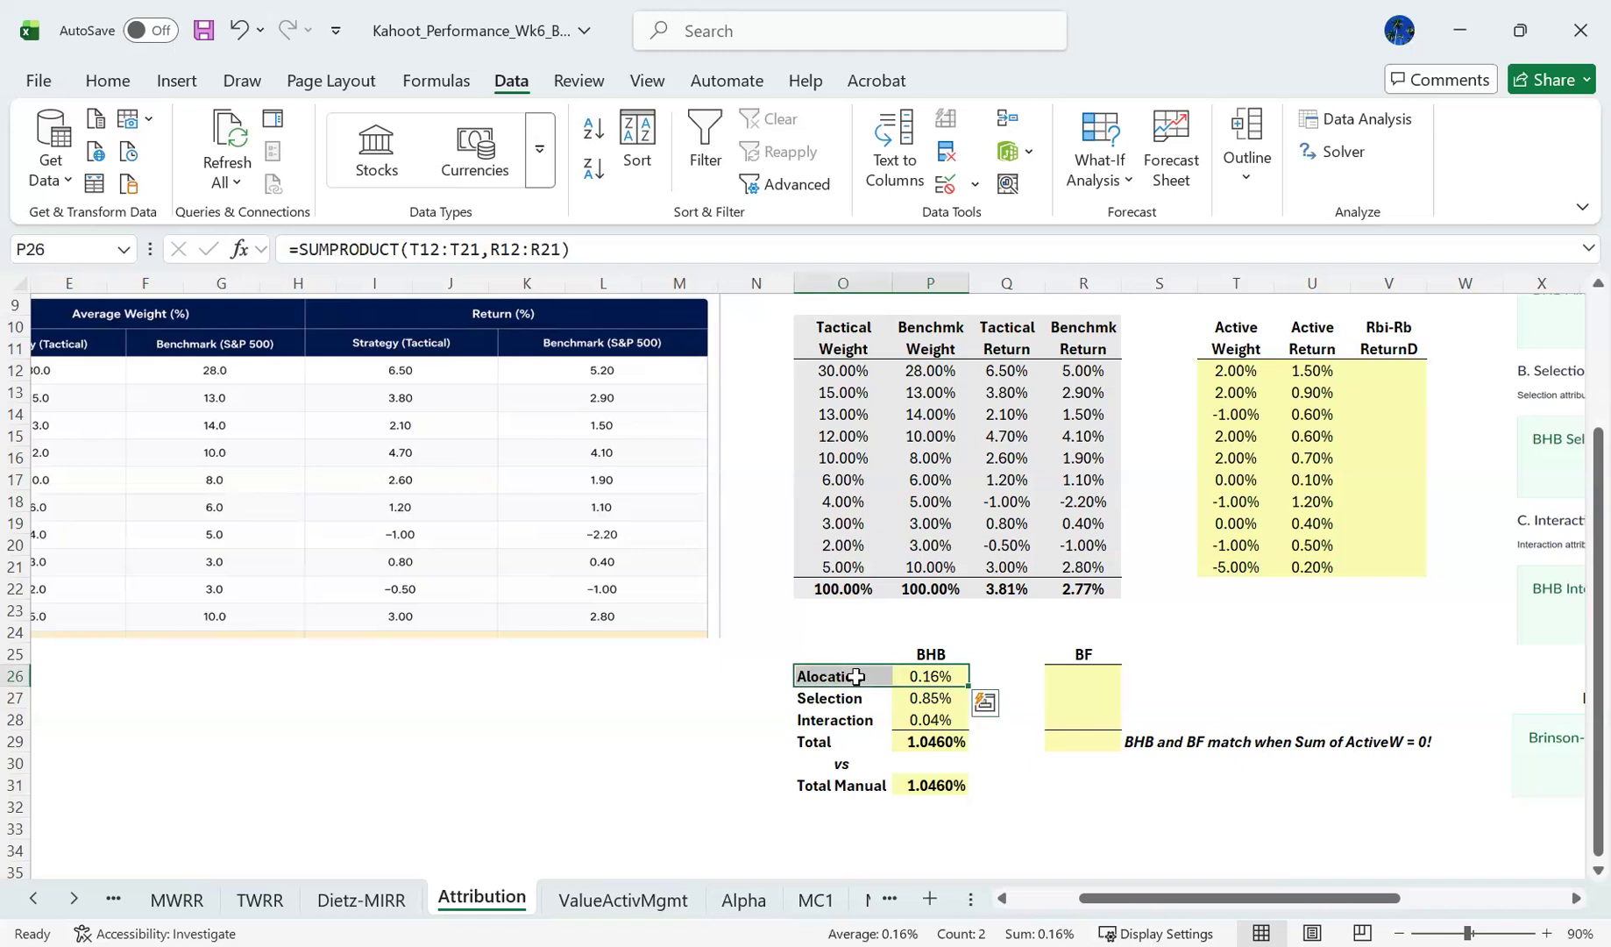
{"action": "key", "text": "Down"}
{"action": "key", "text": "shift+Left"}
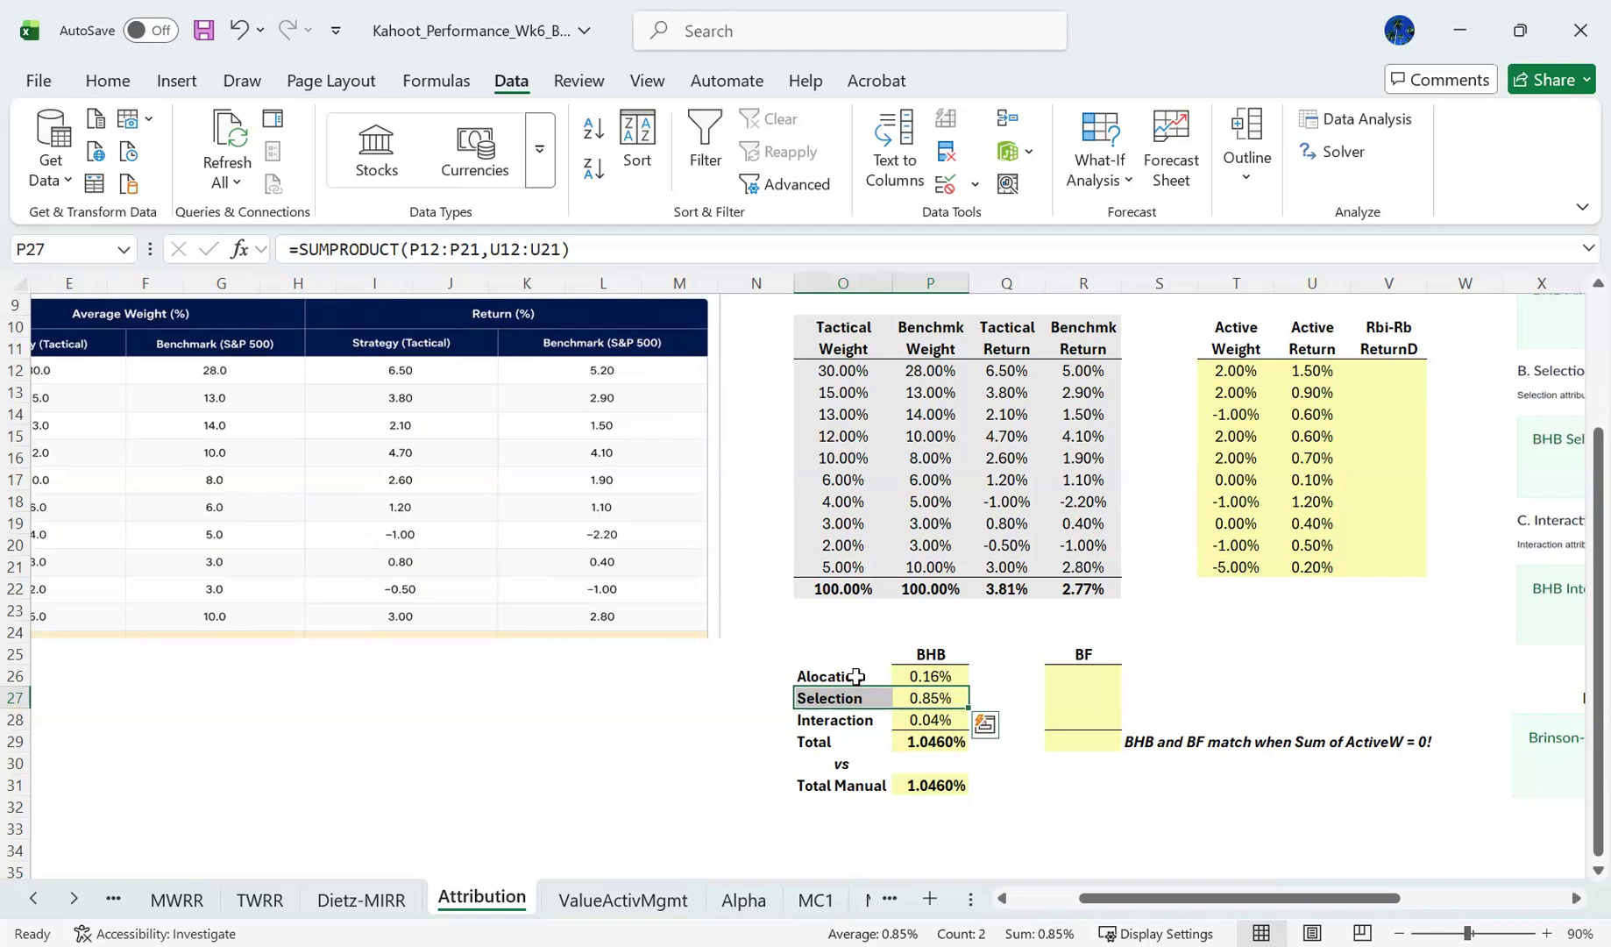
- Set the BF selection effect in R27 equal to the BHB selection effect with =P27
{"action": "key", "text": "Right"}
{"action": "key", "text": "Right"}
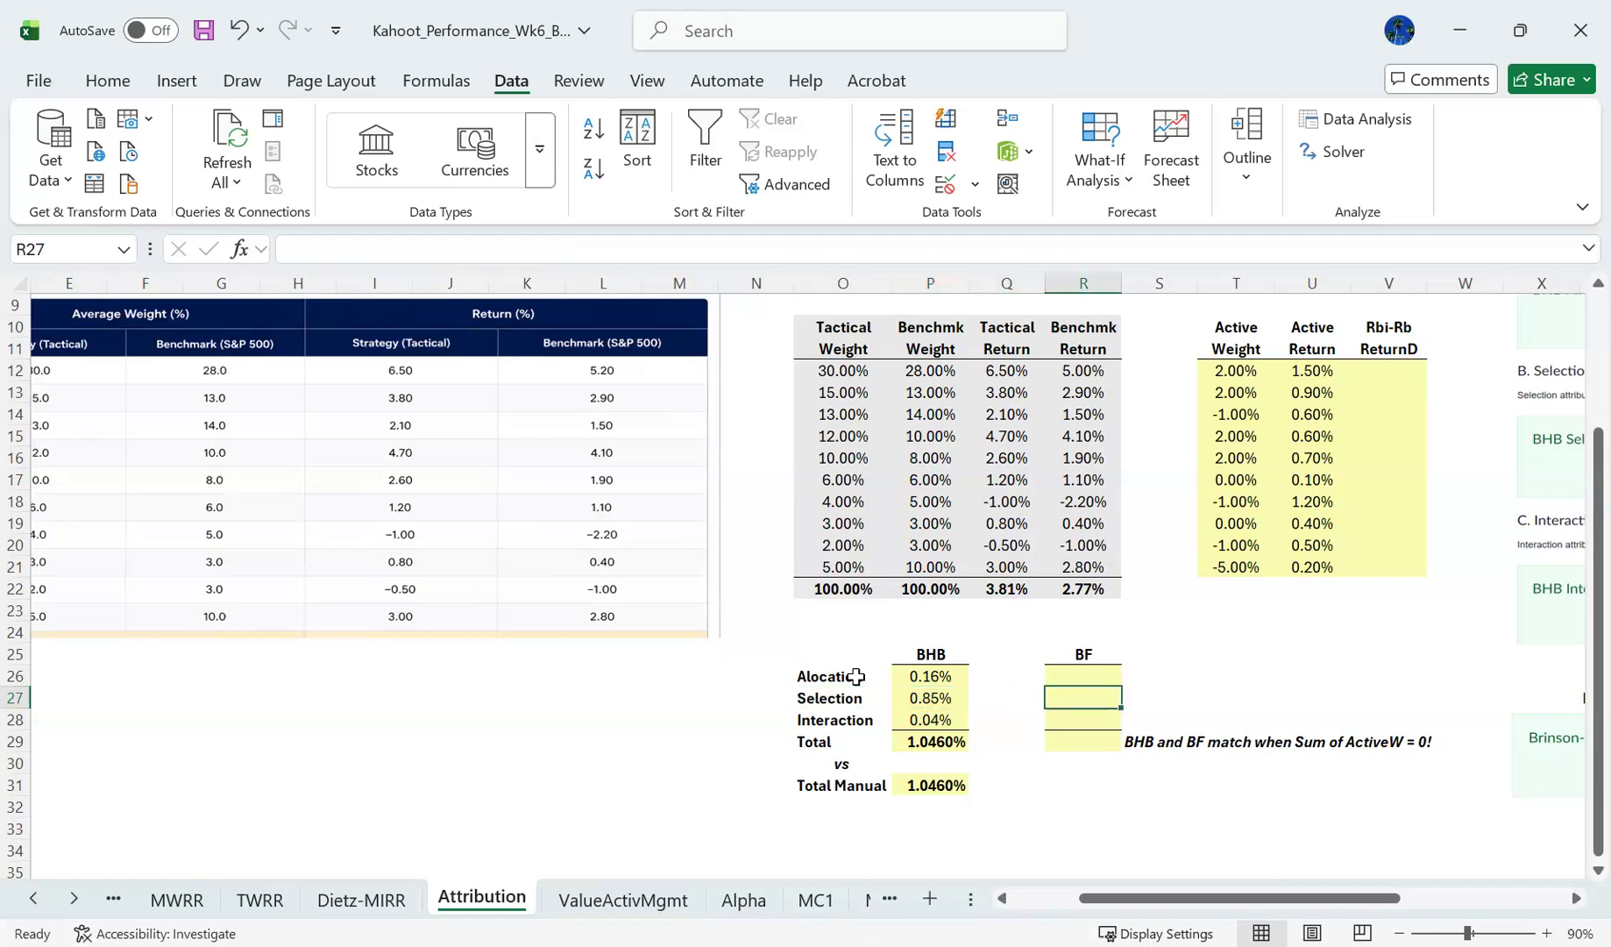
{"action": "key", "text": "Up"}
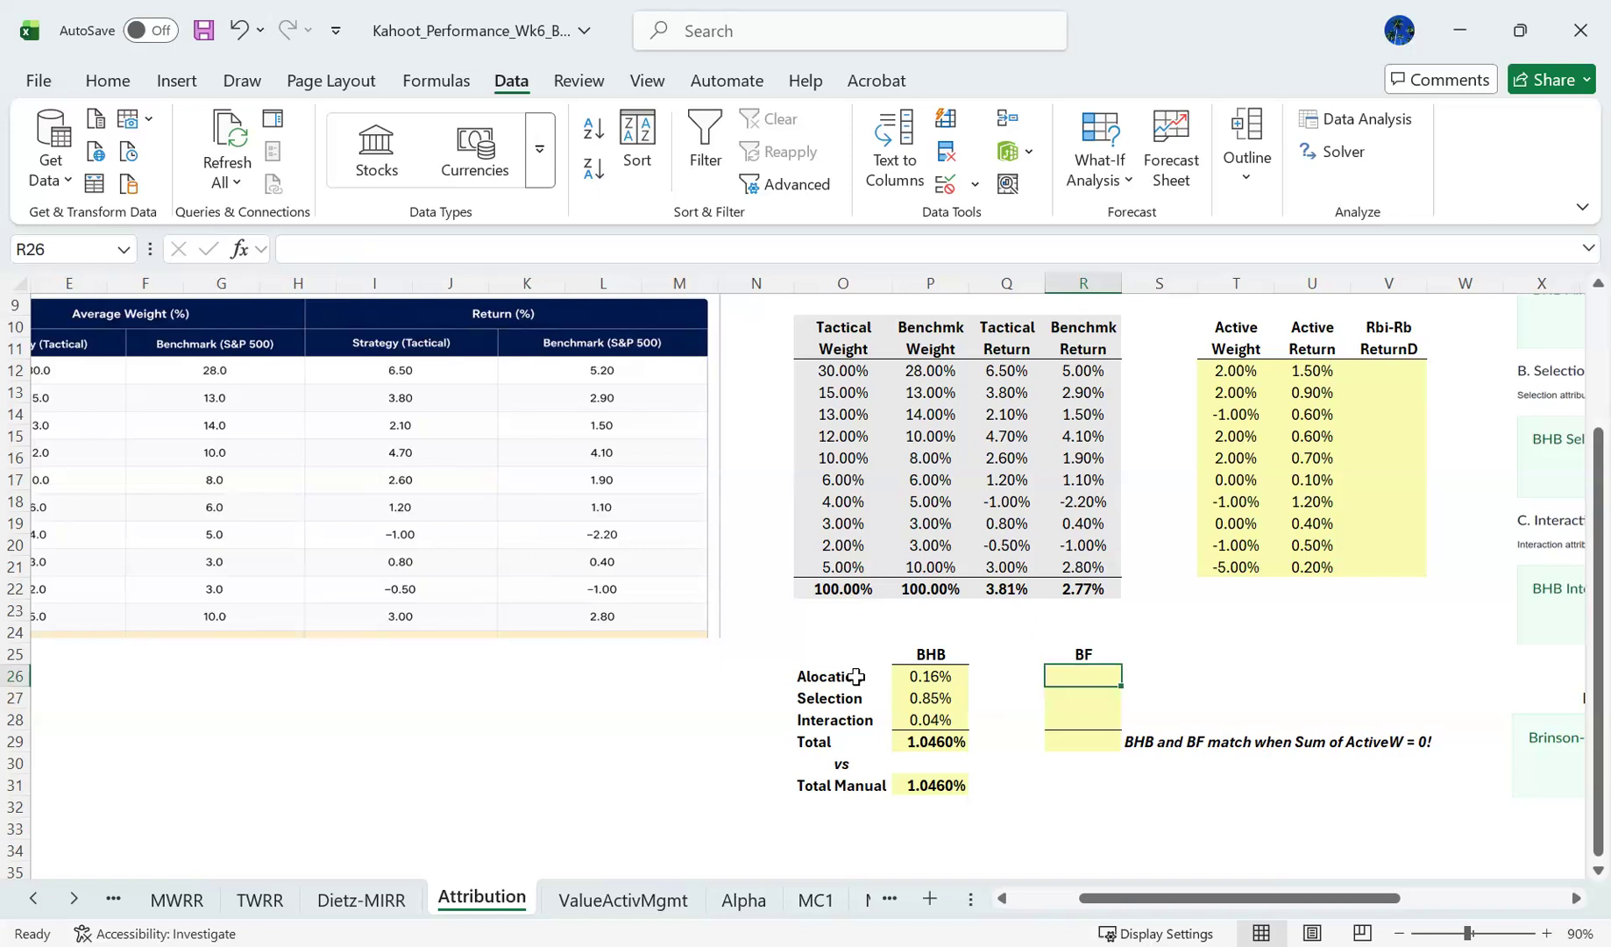
{"action": "key", "text": "Right"}
{"action": "key", "text": "Left"}
{"action": "key", "text": "Left"}
{"action": "key", "text": "Left"}
{"action": "key", "text": "Right"}
{"action": "key", "text": "Down"}
{"action": "key", "text": "Right"}
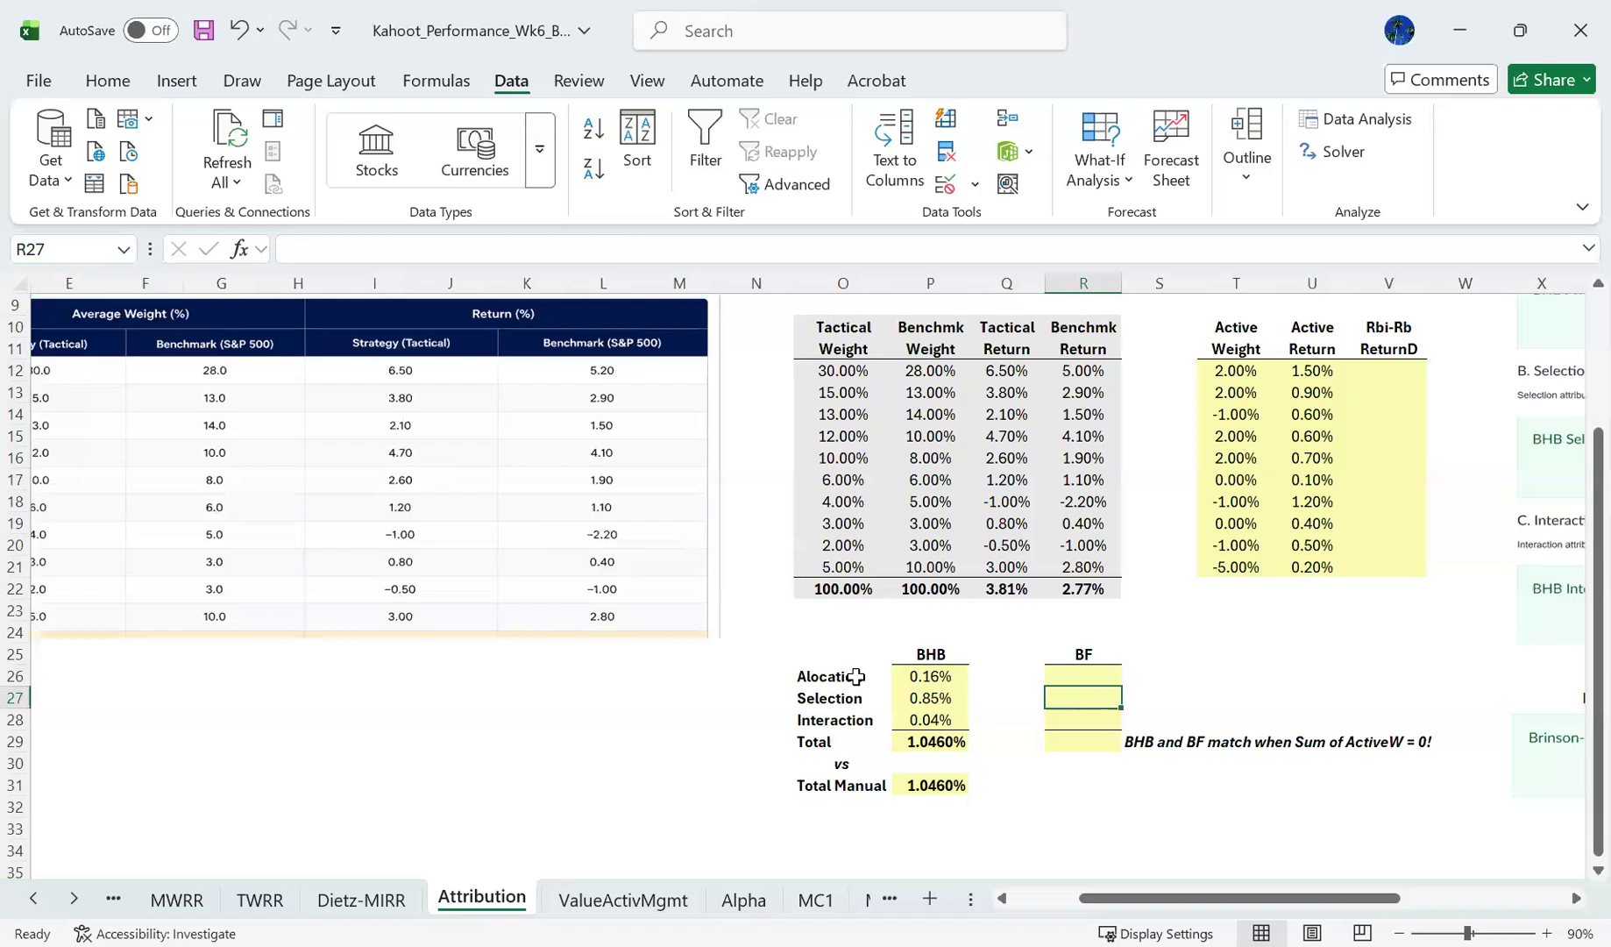
{"action": "type", "text": "="}
{"action": "key", "text": "Left"}
{"action": "key", "text": "Left"}
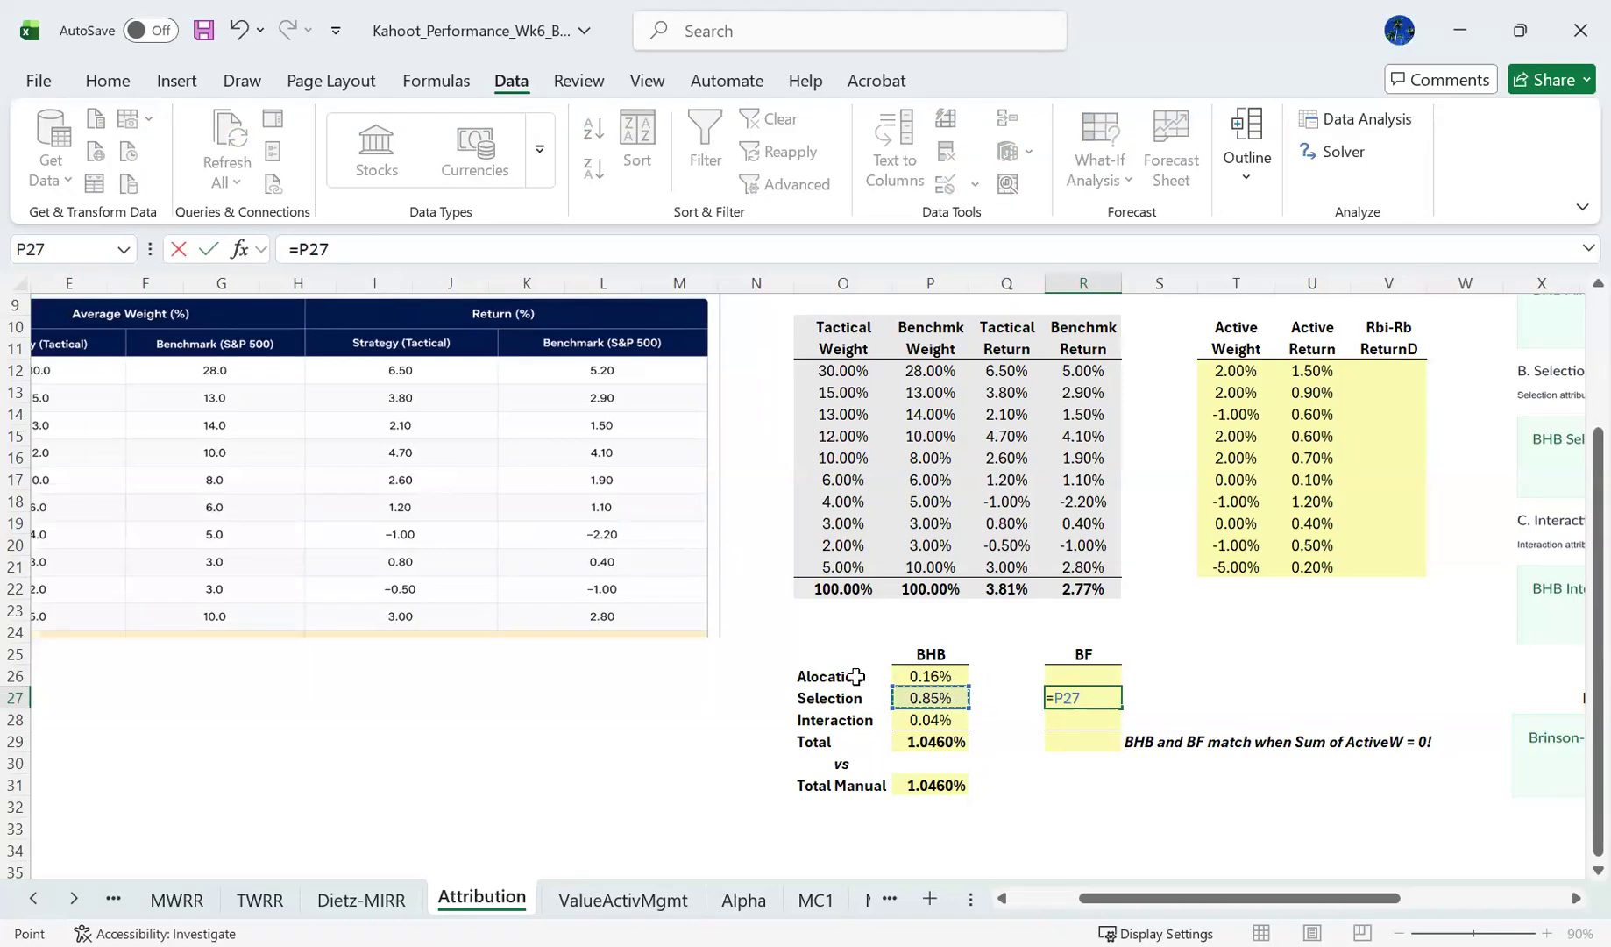
{"action": "key", "text": "Return"}
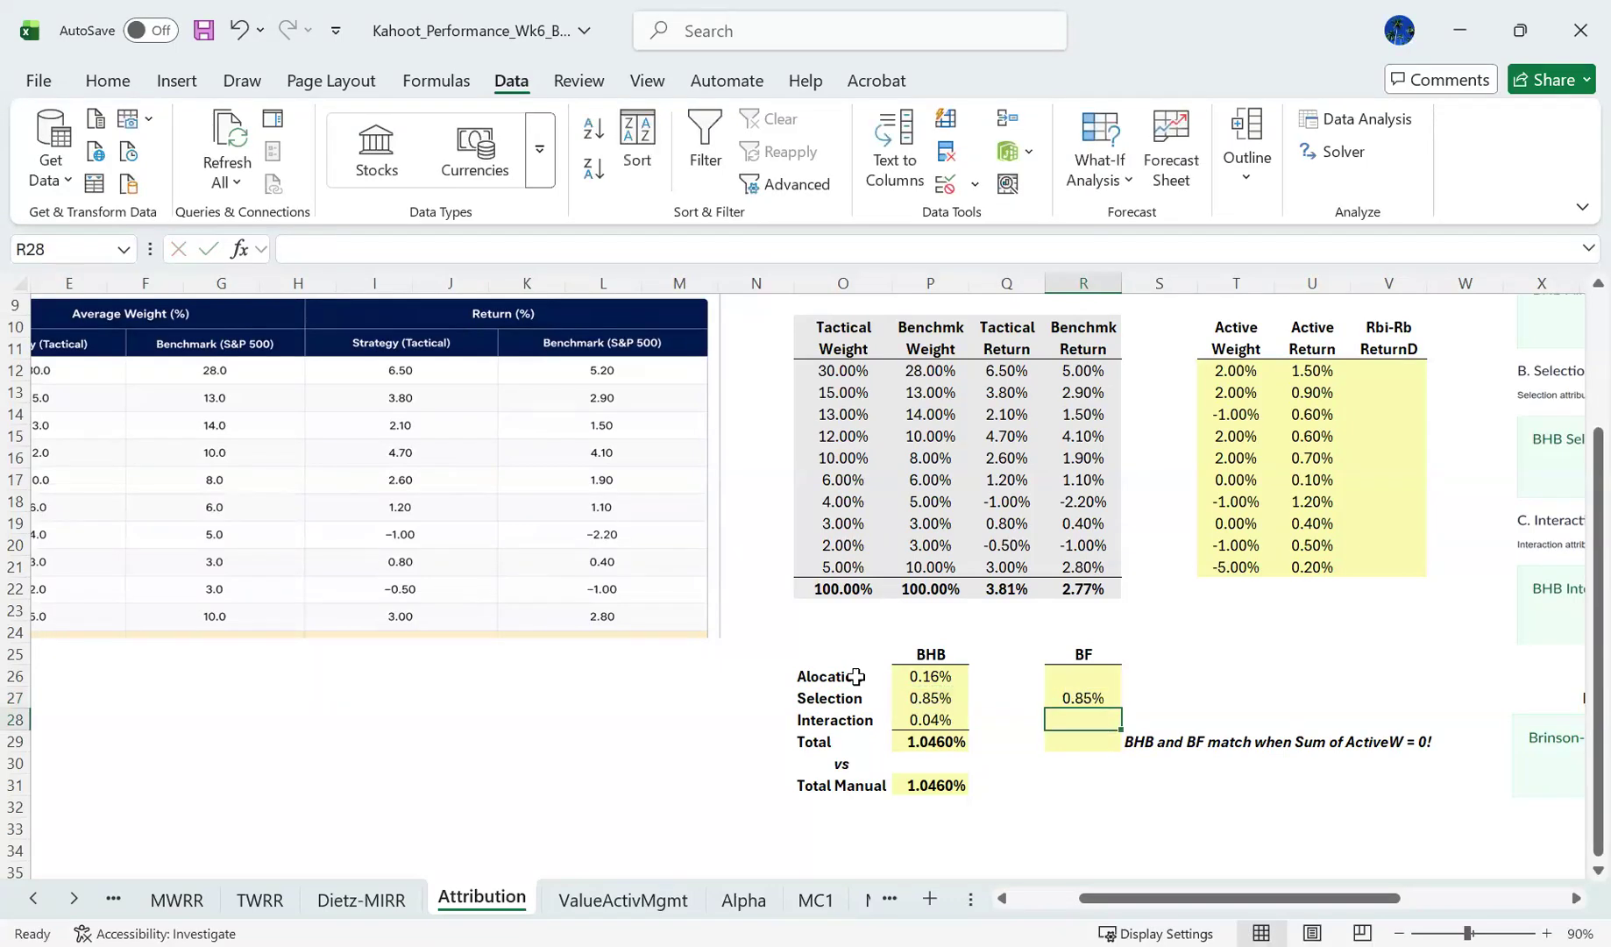
- Set the BF interaction effect in R28 equal to the BHB interaction effect with =P28
{"action": "type", "text": "="}
{"action": "key", "text": "Left"}
{"action": "key", "text": "Left"}
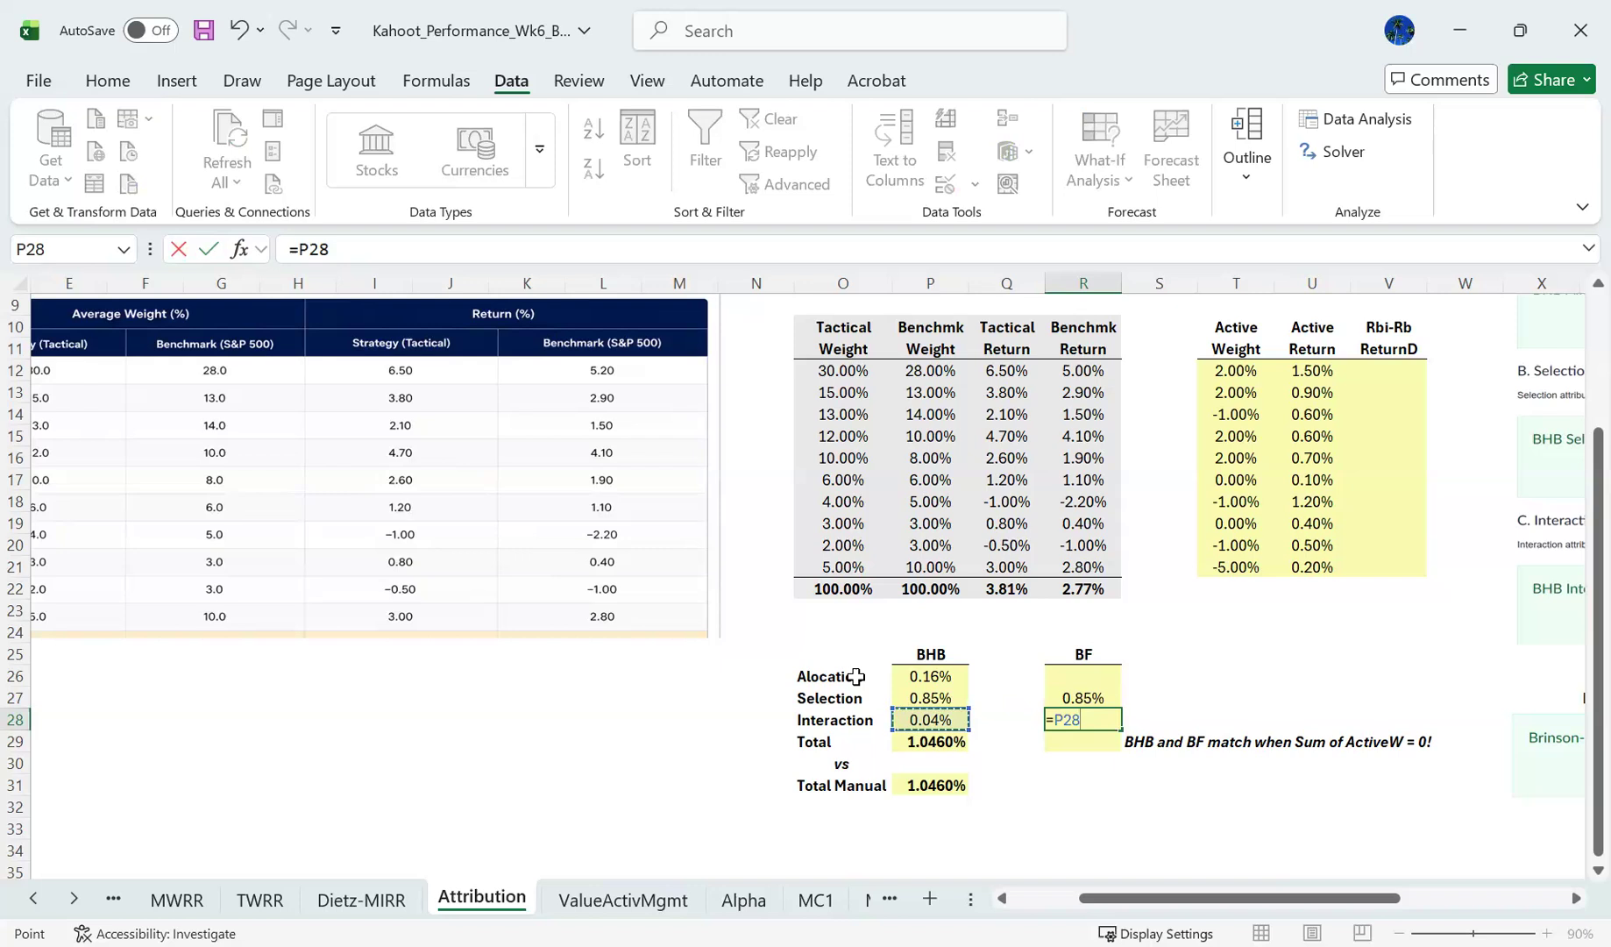
{"action": "key", "text": "Return"}
- Check the BHB allocation formula in P26 as the reference for the empty BF allocation cell R26
{"action": "key", "text": "Up"}
{"action": "key", "text": "Up"}
{"action": "key", "text": "Up"}
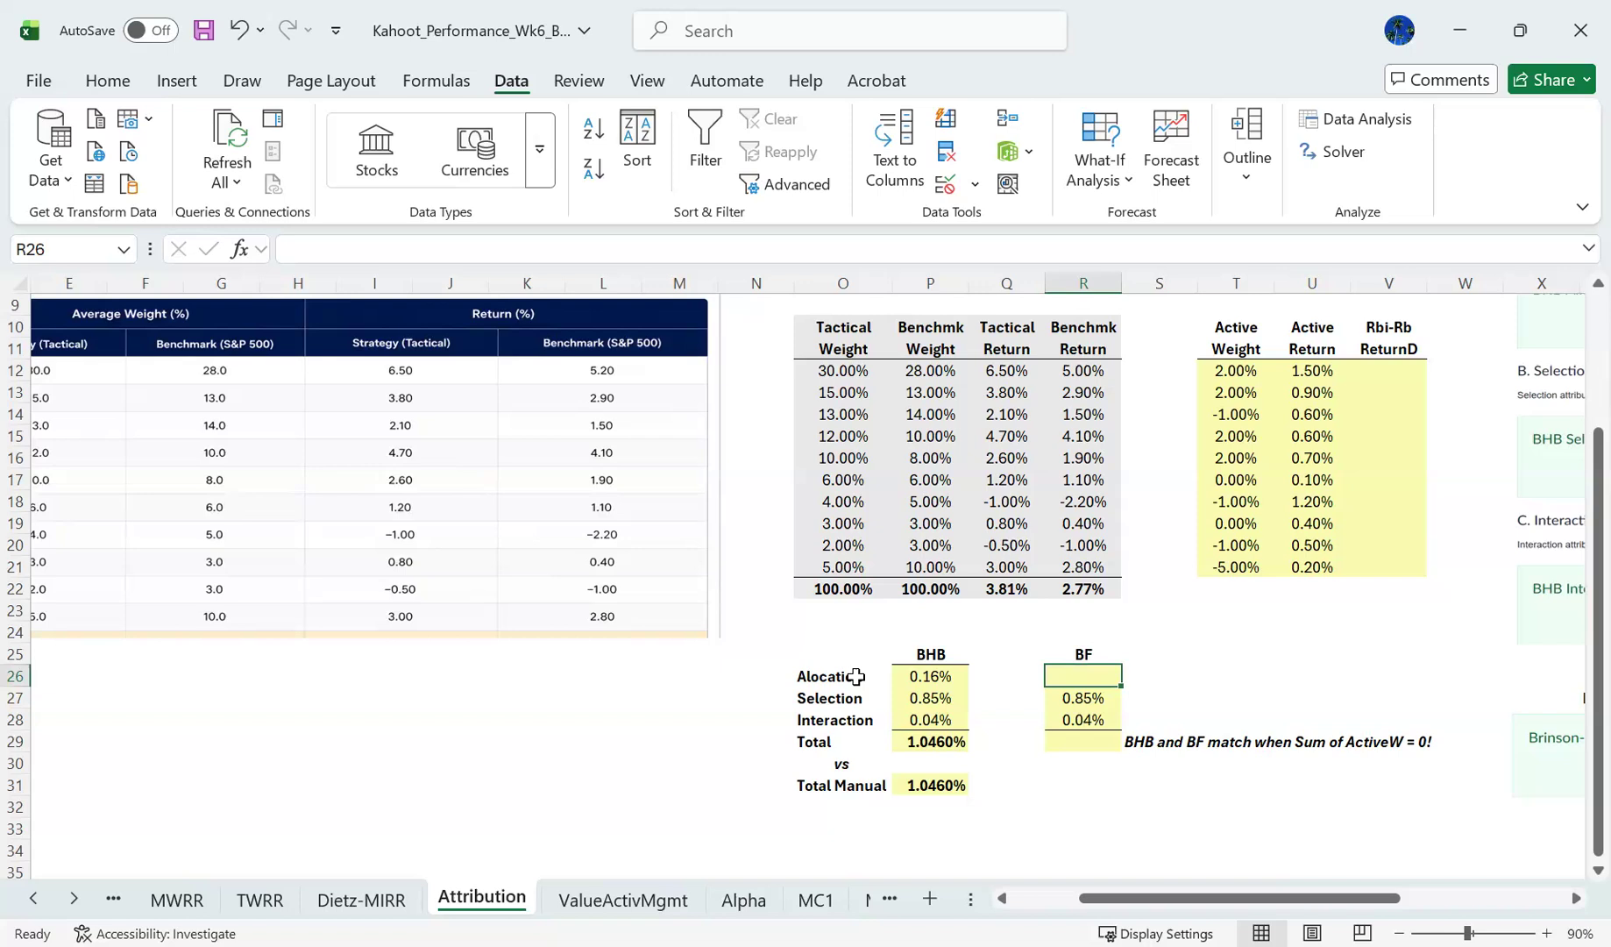
{"action": "key", "text": "Left"}
{"action": "key", "text": "Left"}
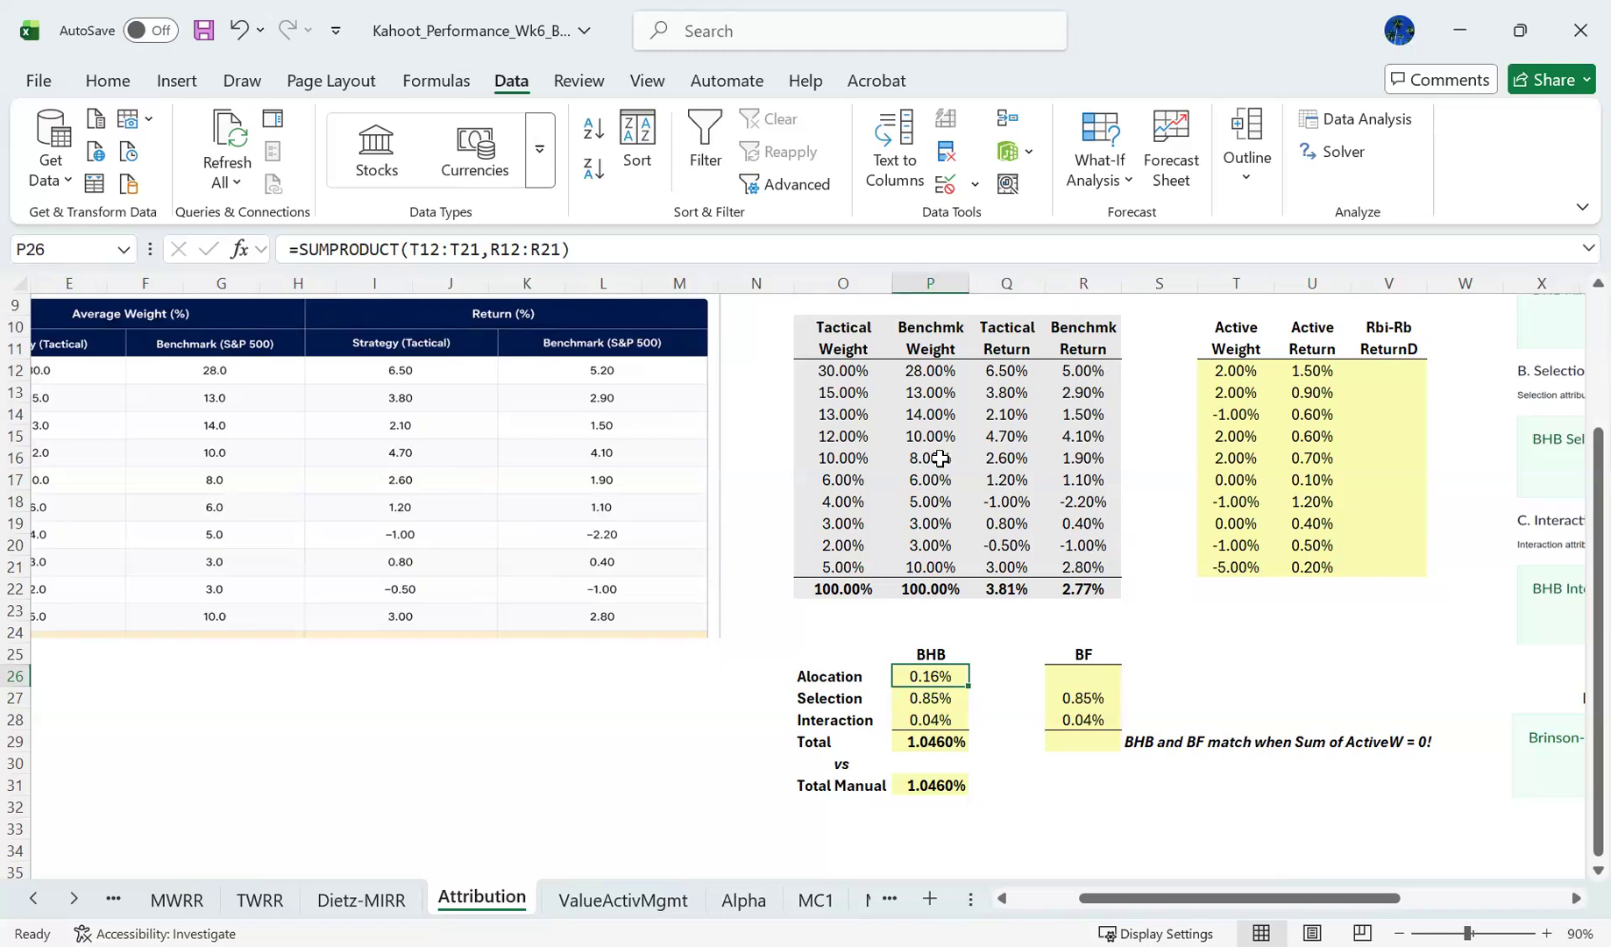
- Examine the ranges used by the BHB allocation formula in P26 and compare the BHB and BF result columns
{"action": "left_click", "coordinate": [730, 238]}
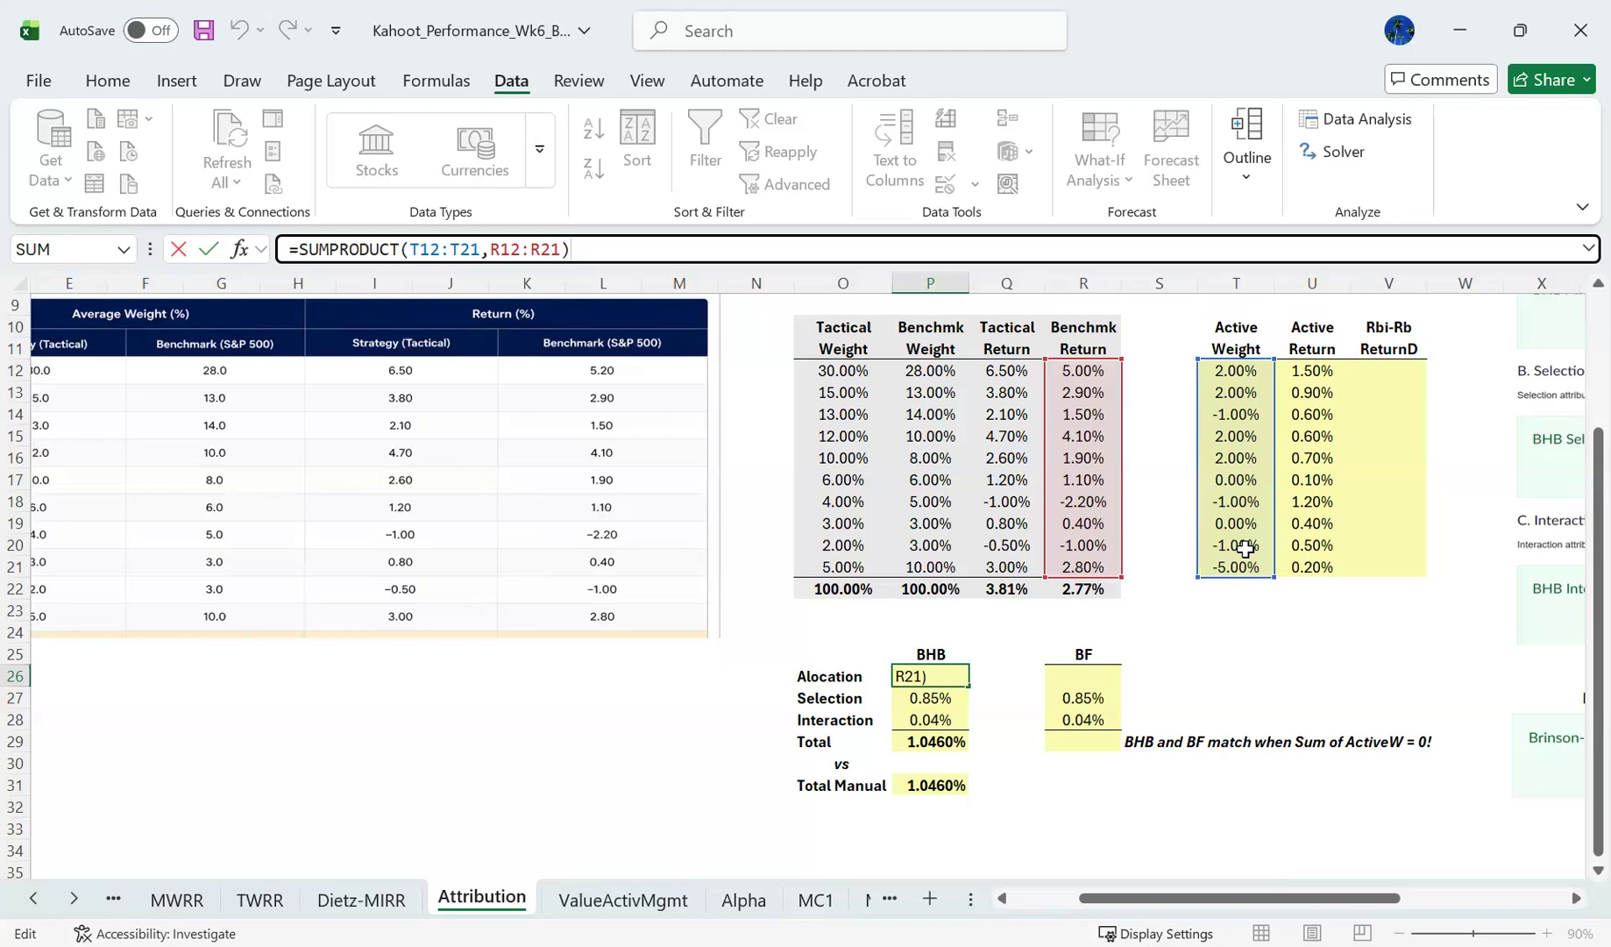
{"action": "key", "text": "ctrl+Return"}
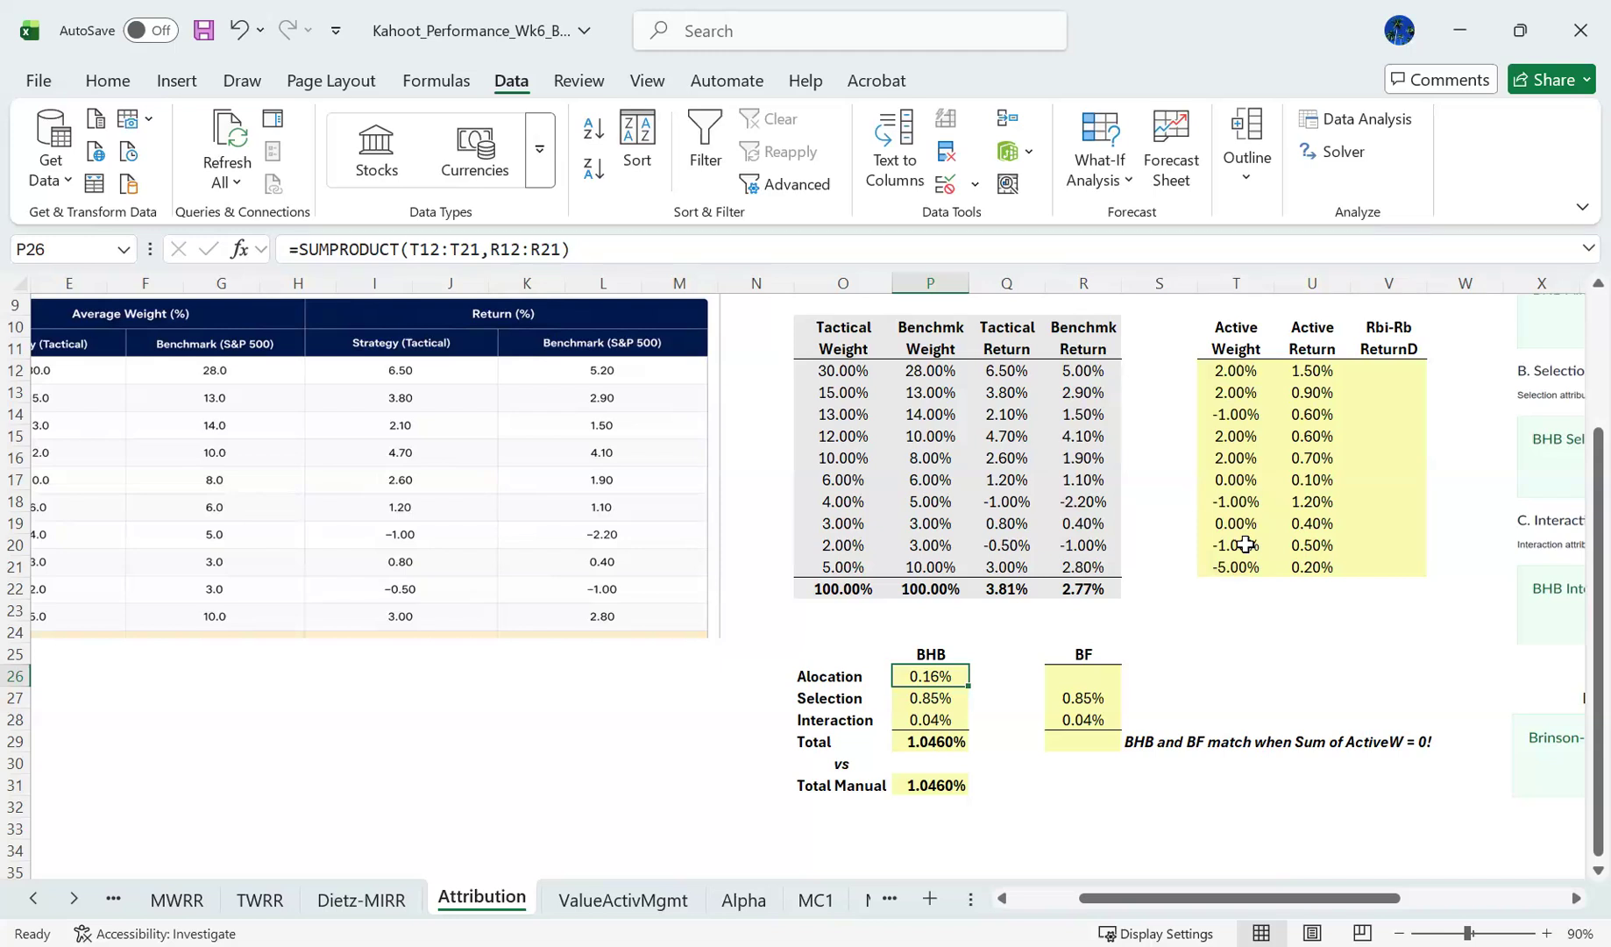
{"action": "left_click_drag", "start_coordinate": [1084, 655], "coordinate": [1087, 693]}
{"action": "key", "text": "shift+Down"}
{"action": "key", "text": "shift+Down"}
{"action": "key", "text": "Left"}
{"action": "key", "text": "Left"}
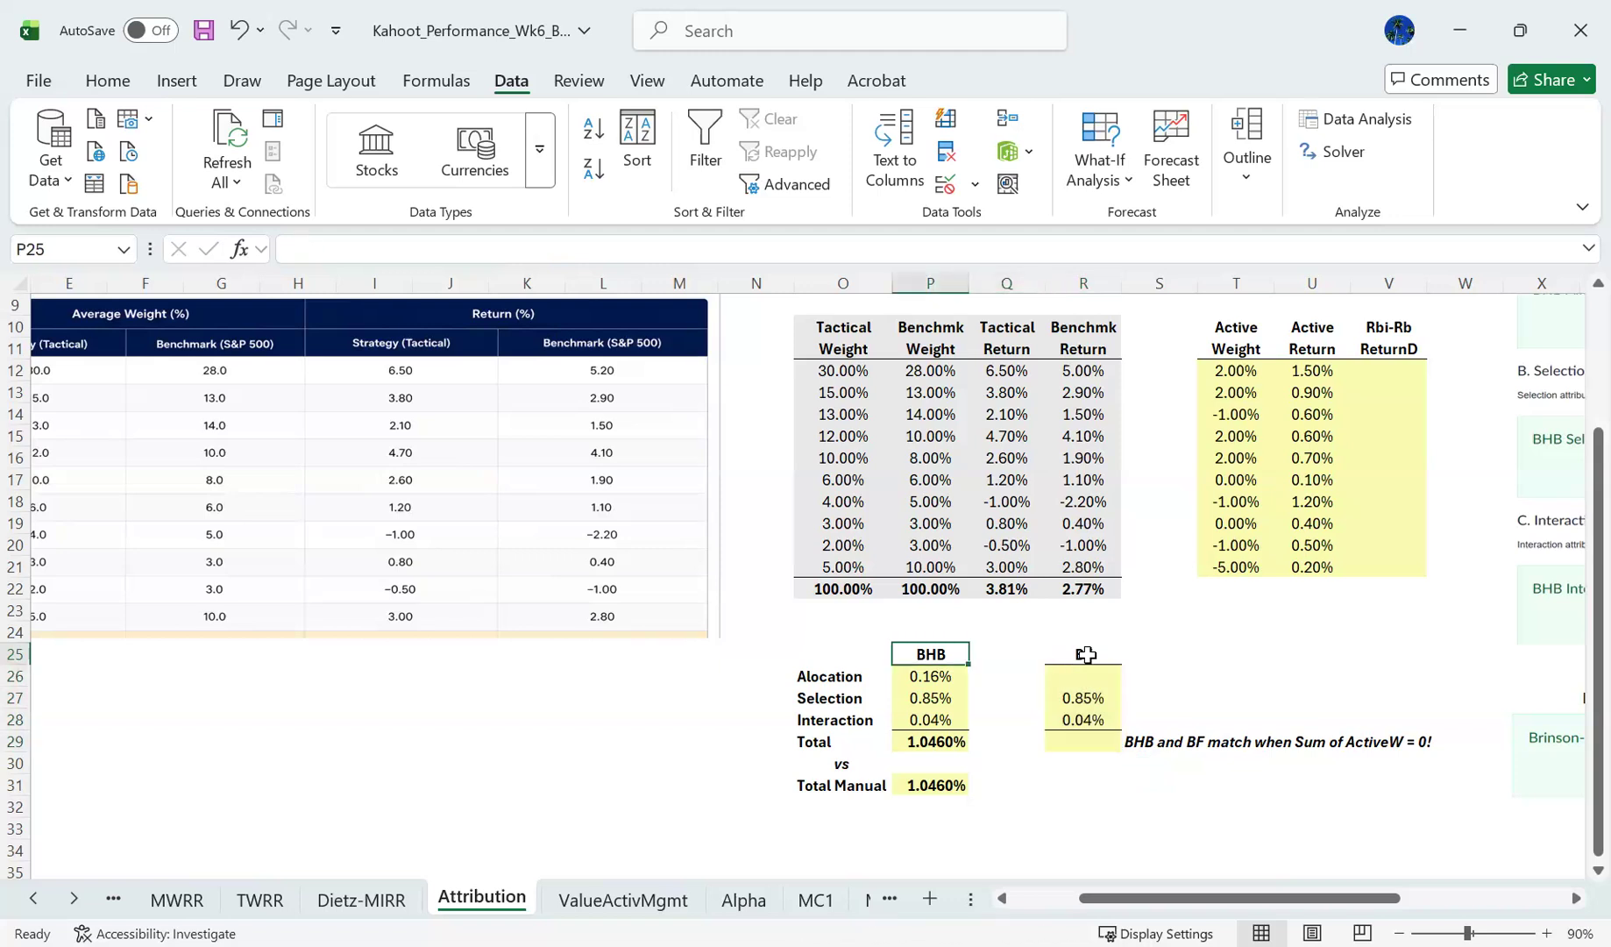
{"action": "key", "text": "shift+Down"}
{"action": "key", "text": "shift+Down"}
{"action": "key", "text": "shift+Down"}
{"action": "key", "text": "shift+Down"}
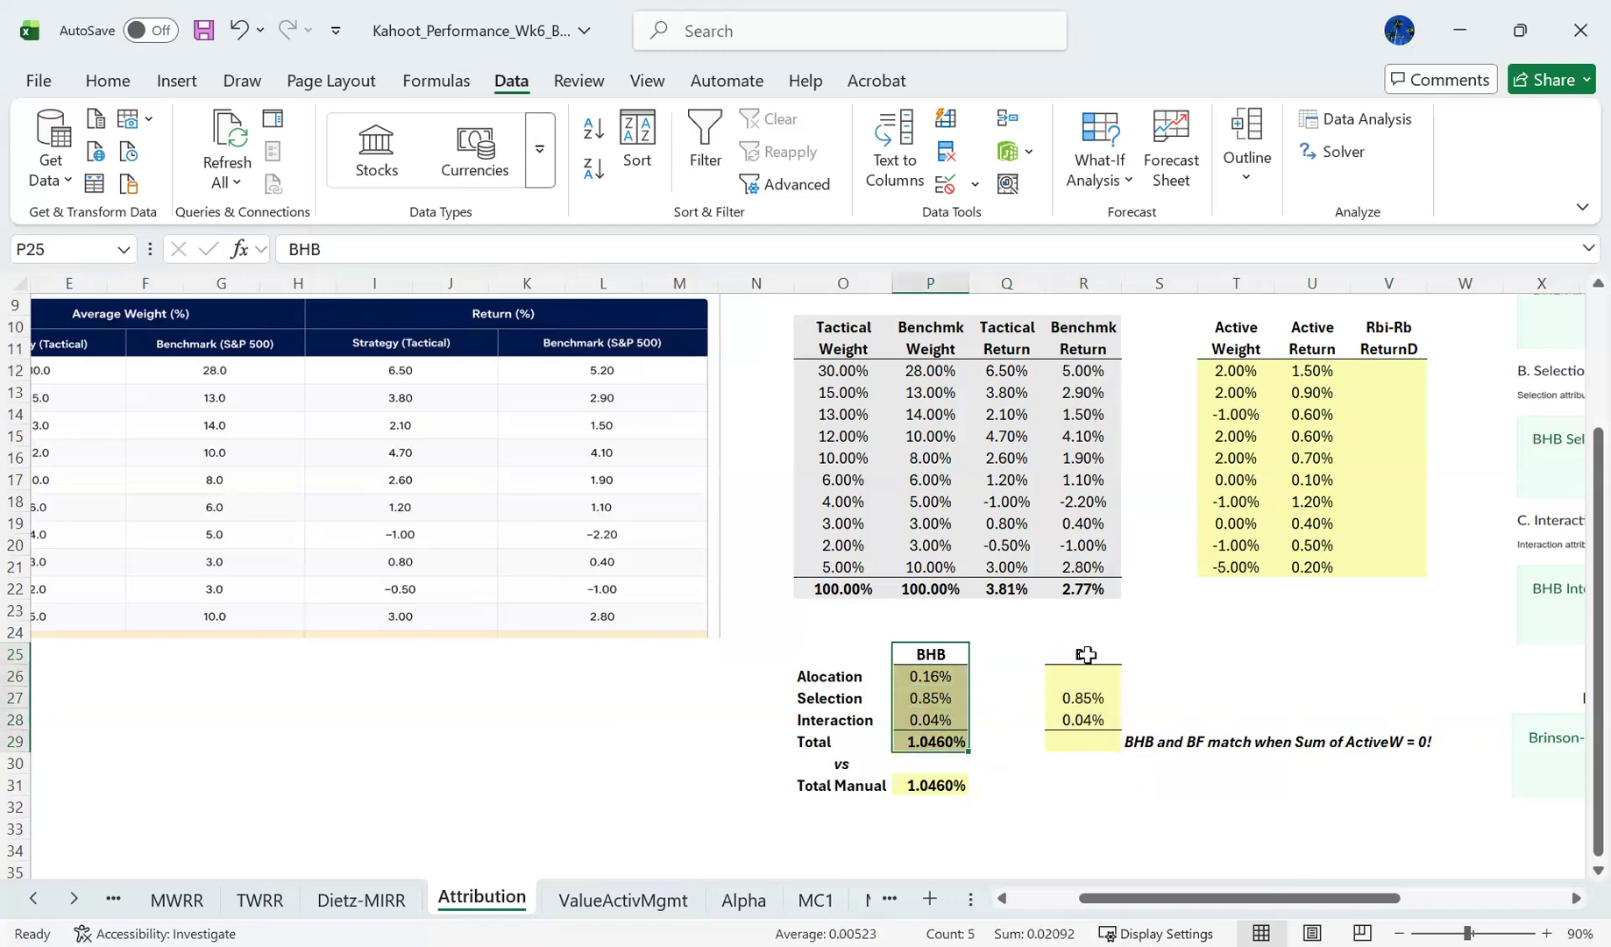
{"action": "left_click", "coordinate": [1086, 655]}
{"action": "key", "text": "Right"}
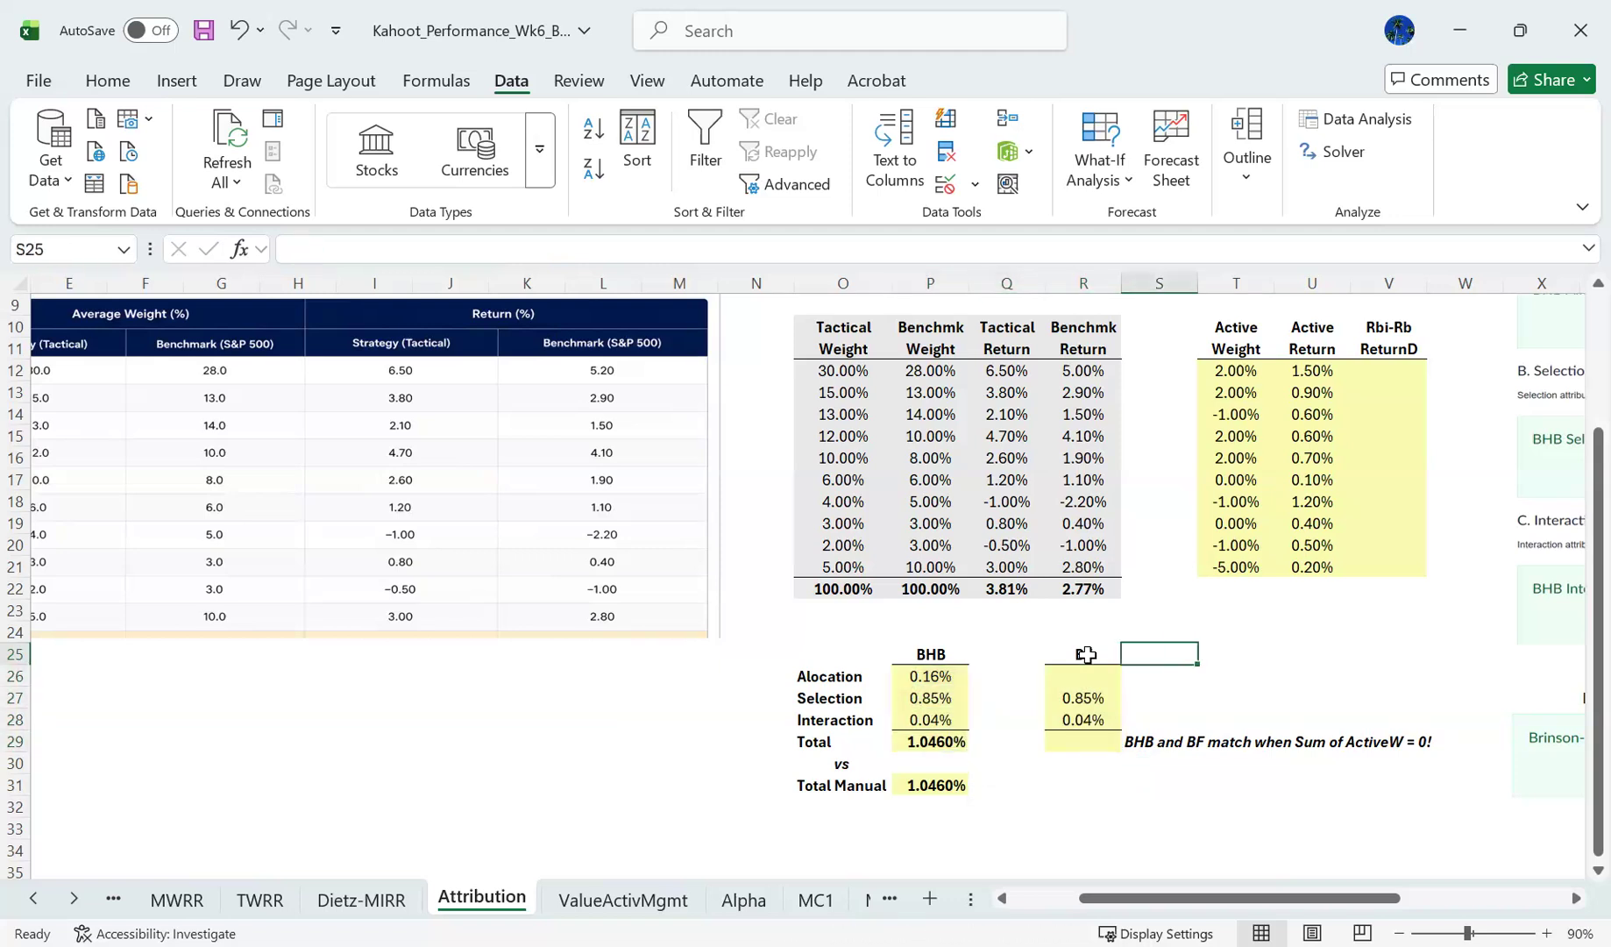
- Calculate the first sector's benchmark return minus the total benchmark return in V12 with =R12-$R$22
{"action": "left_click", "coordinate": [1393, 368]}
{"action": "left_click_drag", "start_coordinate": [1578, 509], "coordinate": [1572, 465]}
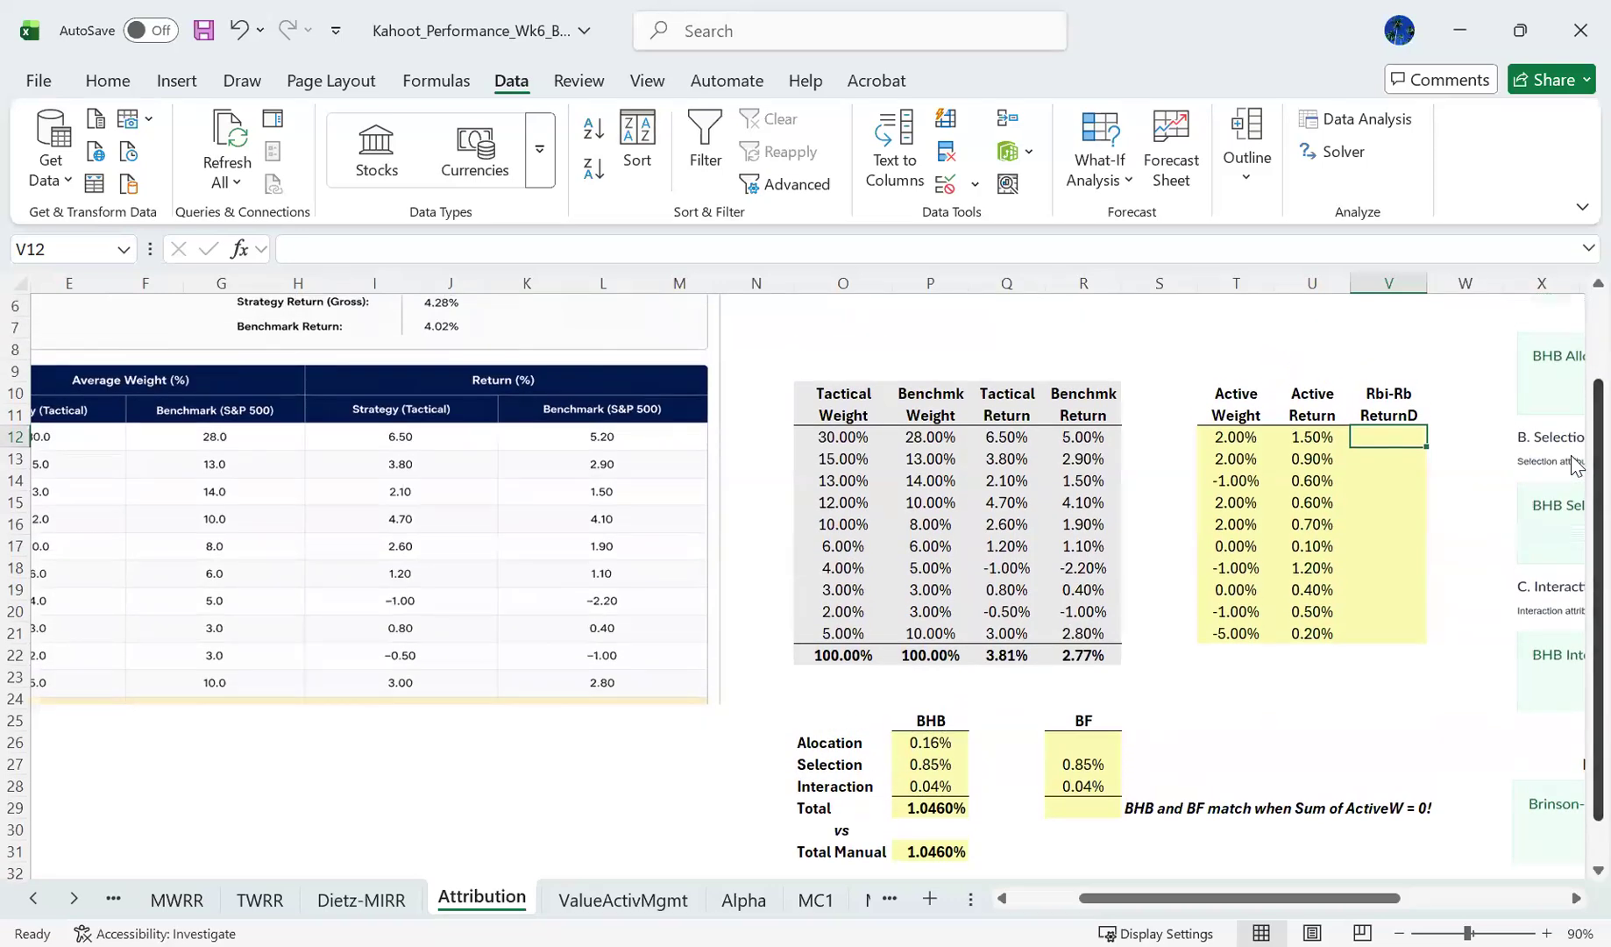
{"action": "type", "text": "="}
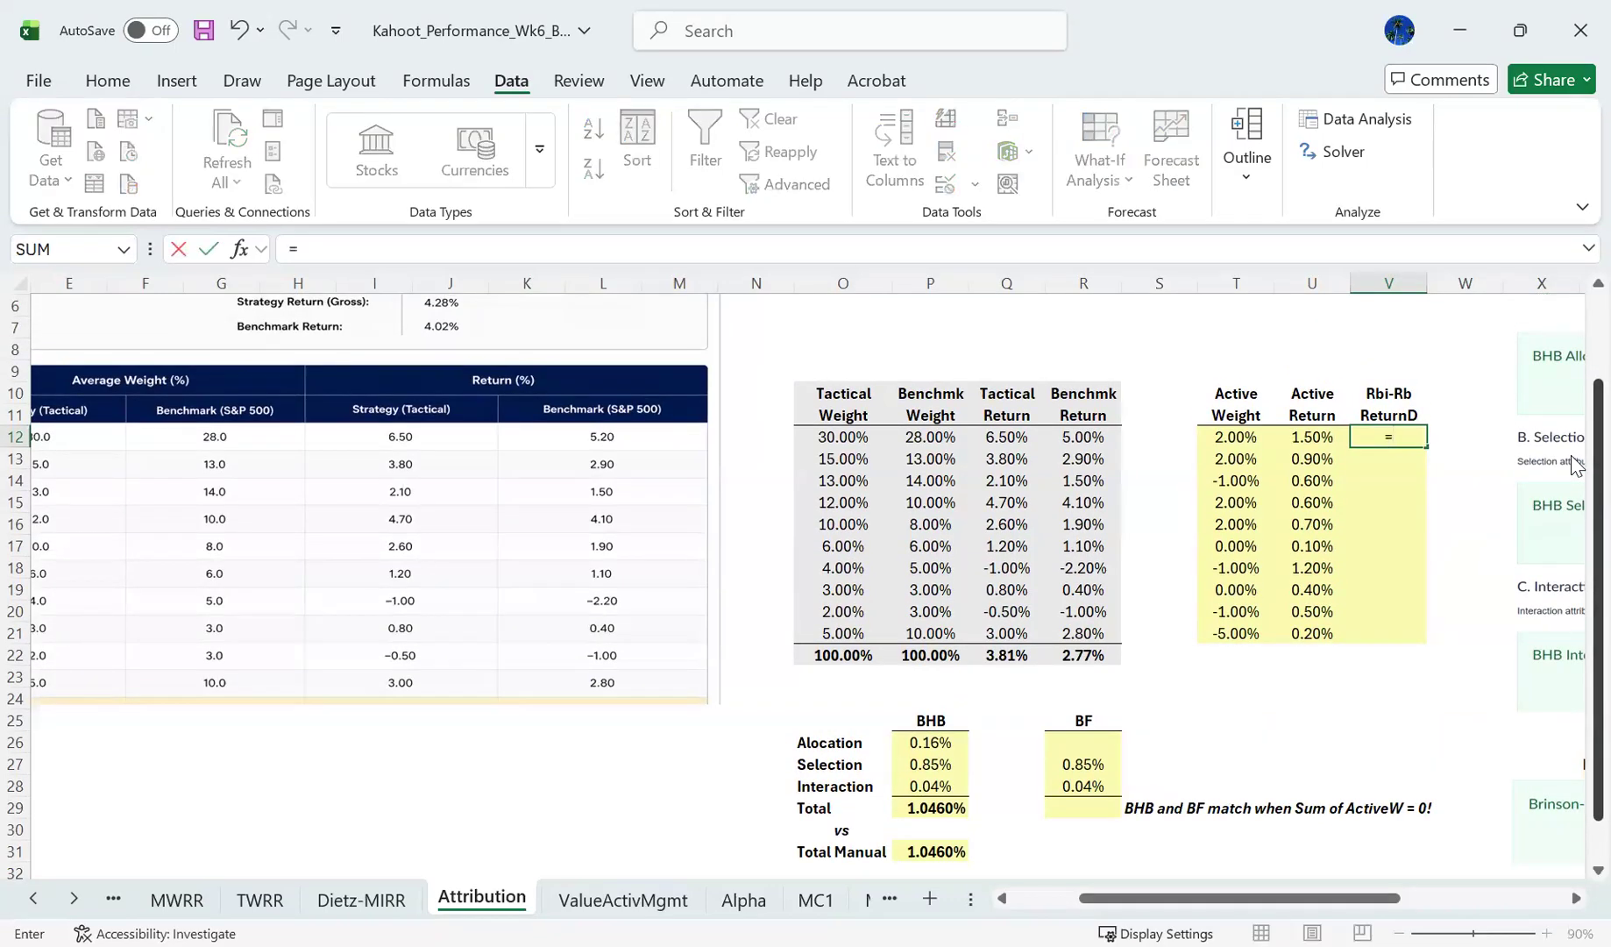
{"action": "key", "text": "Left"}
{"action": "key", "text": "Left"}
{"action": "key", "text": "Left"}
{"action": "key", "text": "Left"}
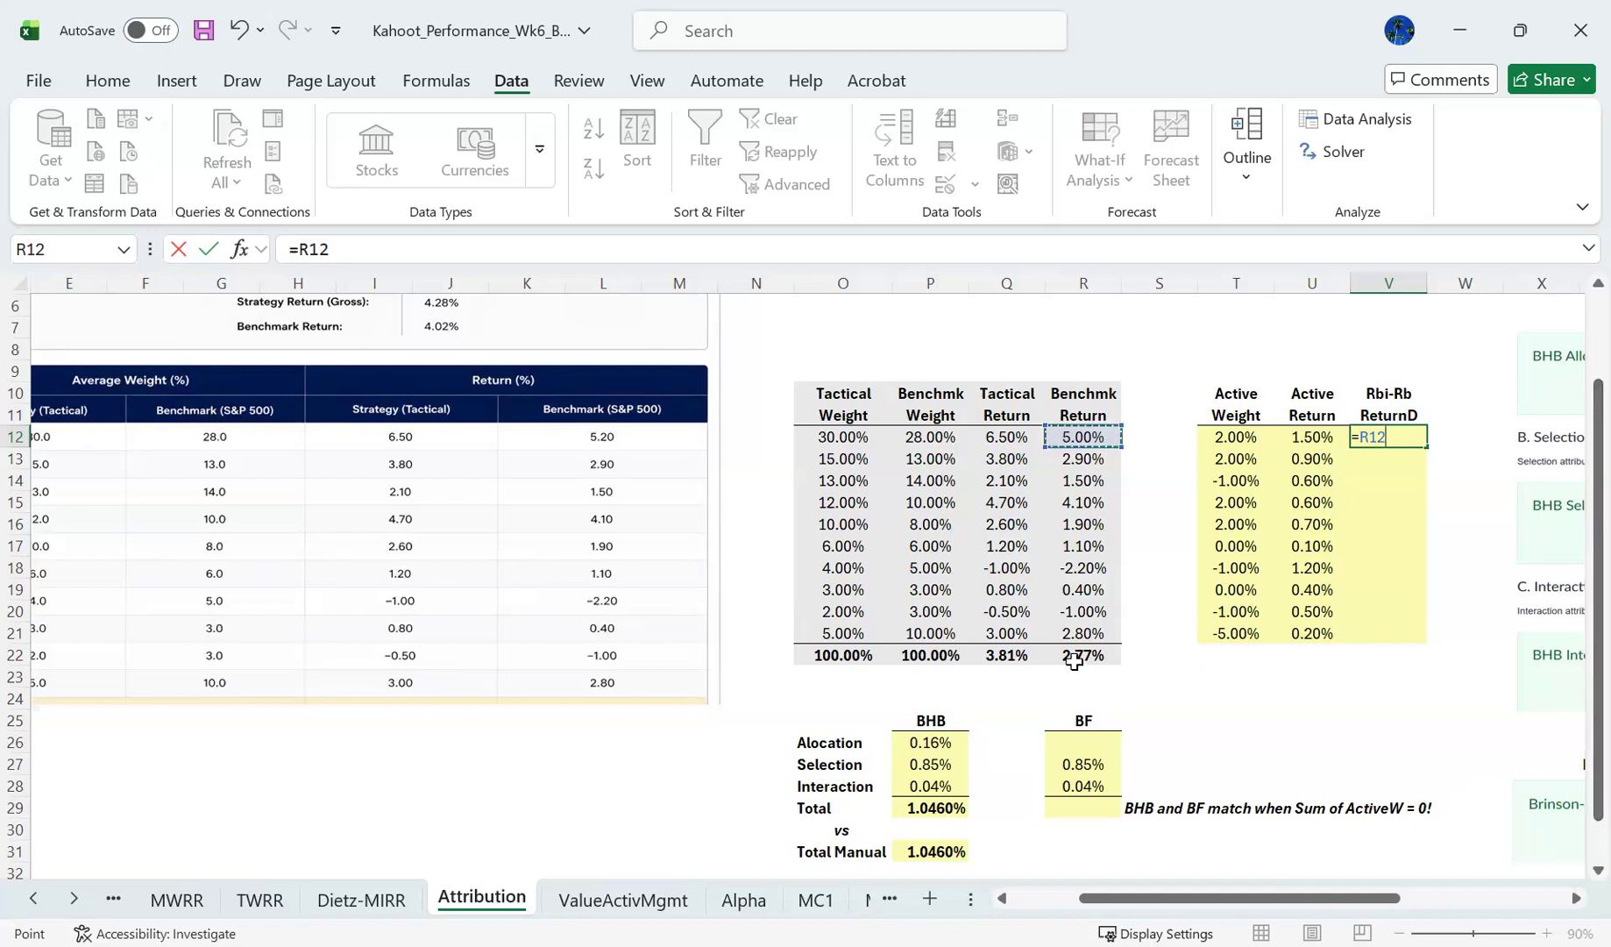
{"action": "type", "text": "-"}
{"action": "left_click", "coordinate": [1074, 661]}
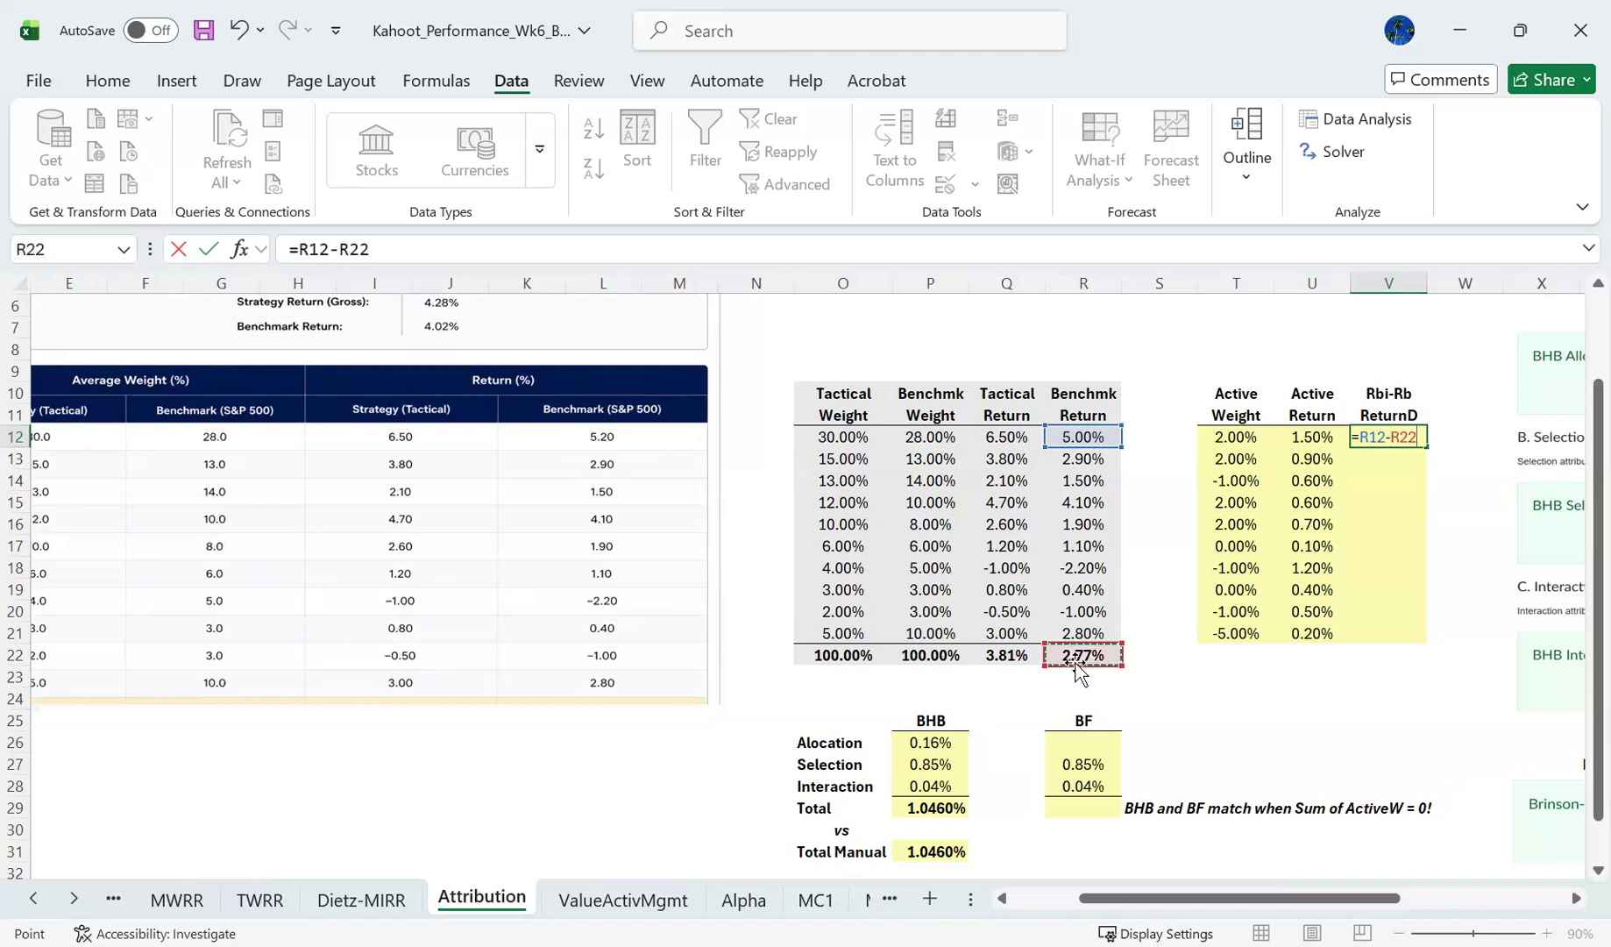
{"action": "key", "text": "F4"}
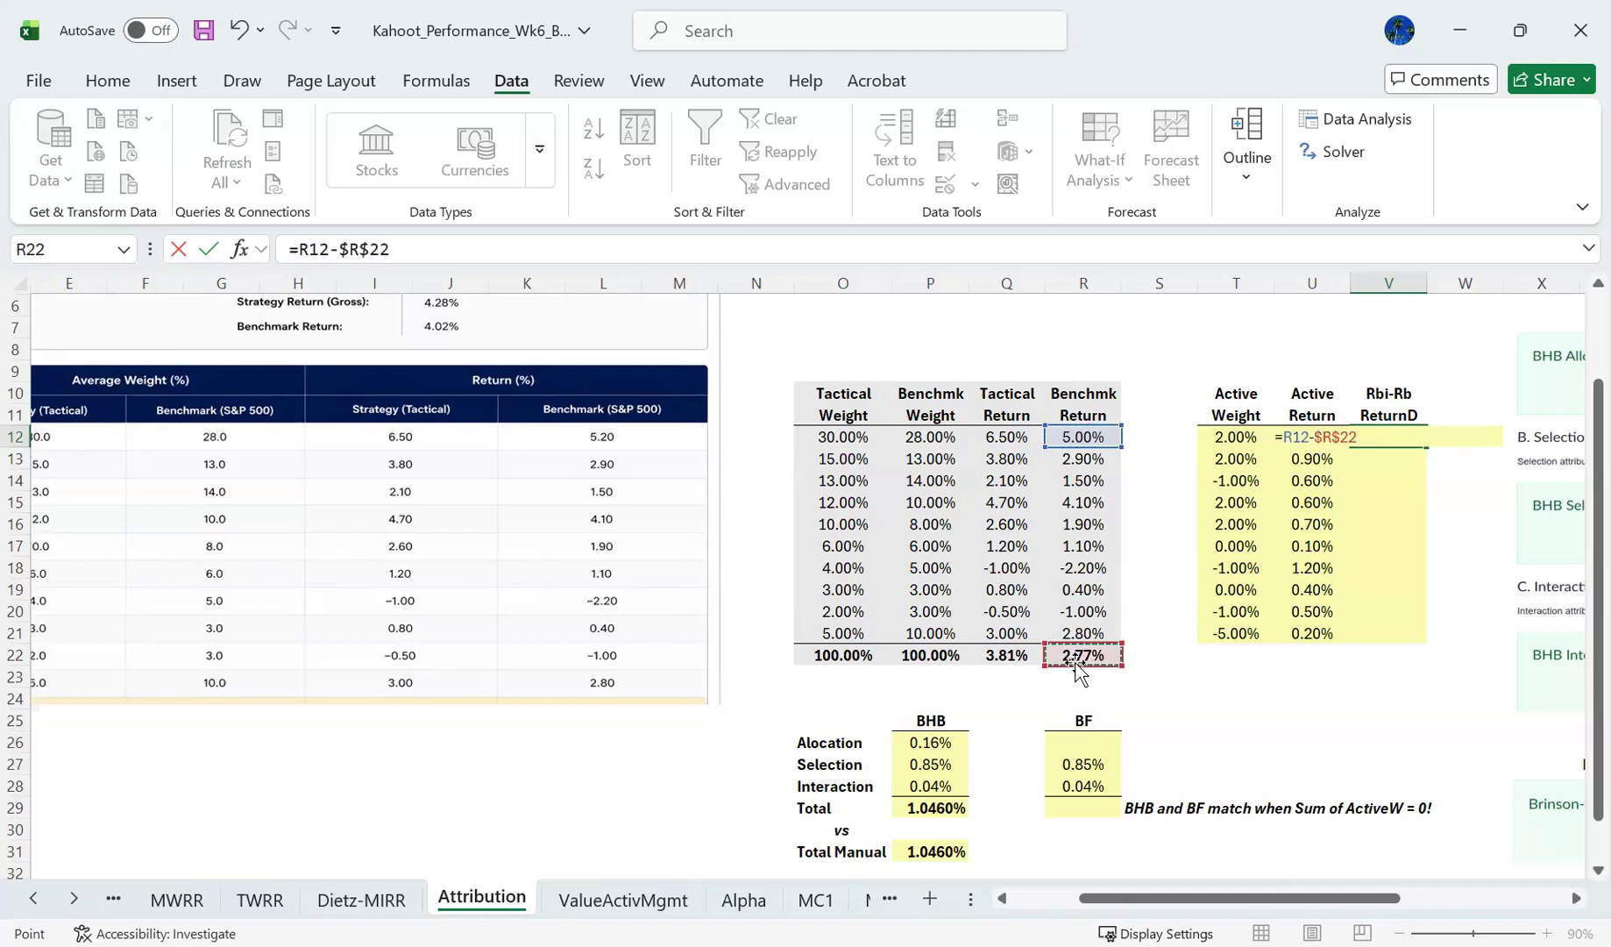
{"action": "key", "text": "Return"}
- Fill the return difference formula from V12 down to V21 for the remaining sectors
{"action": "key", "text": "Up"}
{"action": "key", "text": "shift+Down"}
{"action": "key", "text": "shift+Down"}
{"action": "key", "text": "shift+Down"}
{"action": "key", "text": "shift+Down"}
{"action": "key", "text": "shift+Down"}
{"action": "key", "text": "shift+Down"}
{"action": "key", "text": "shift+Down"}
{"action": "key", "text": "shift+Down"}
{"action": "key", "text": "shift+Down"}
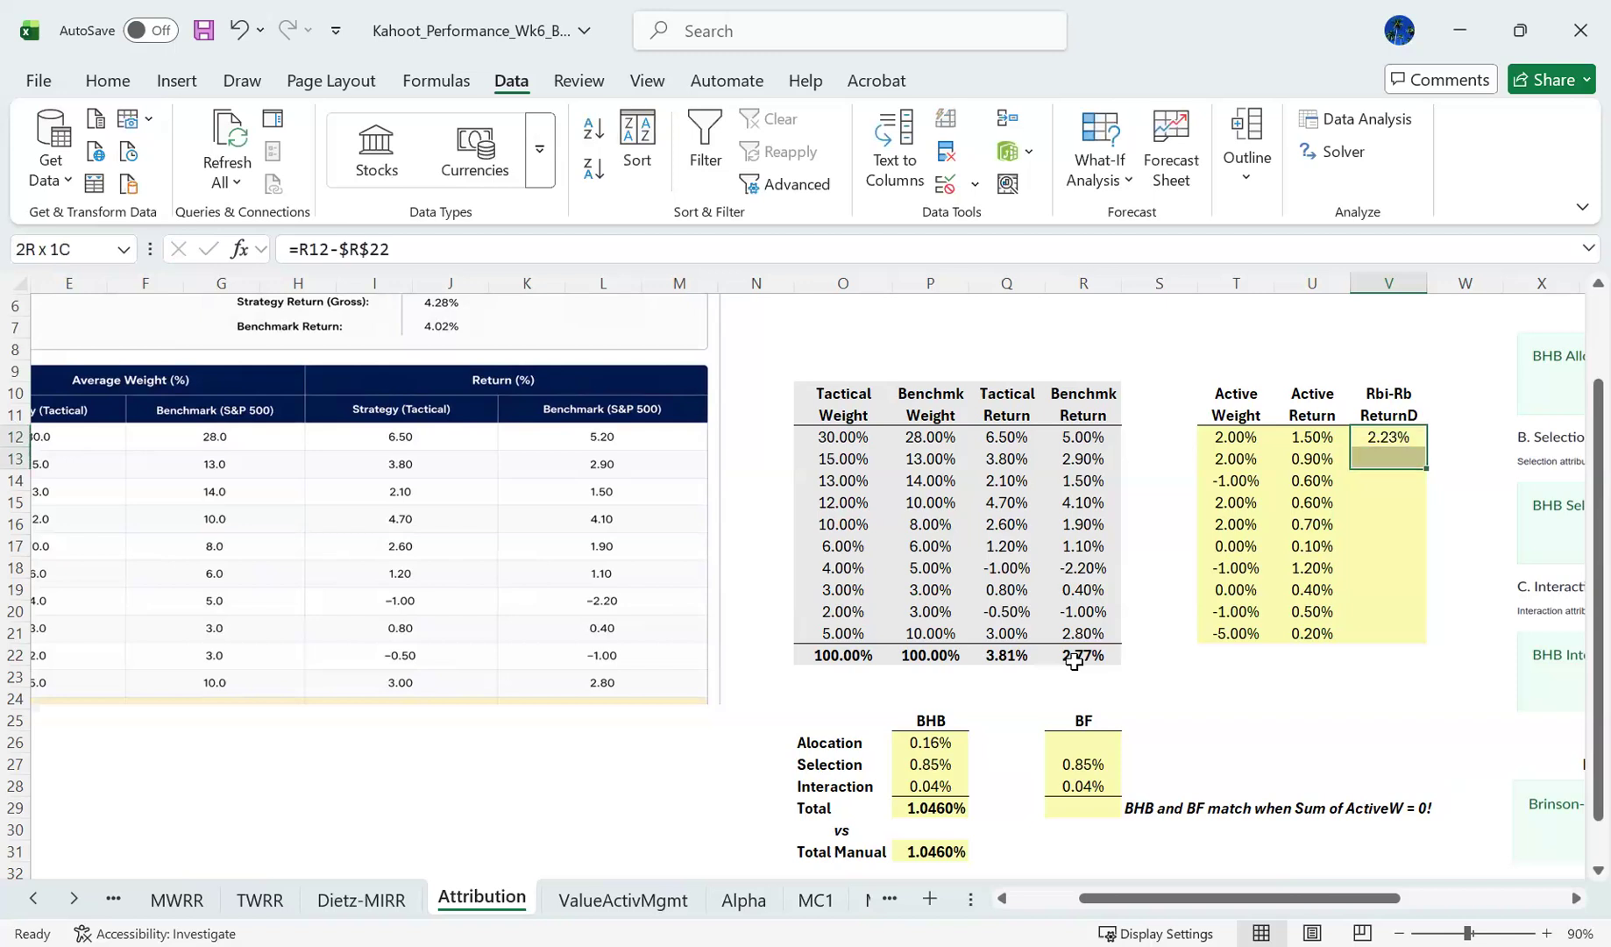
{"action": "key", "text": "ctrl+d"}
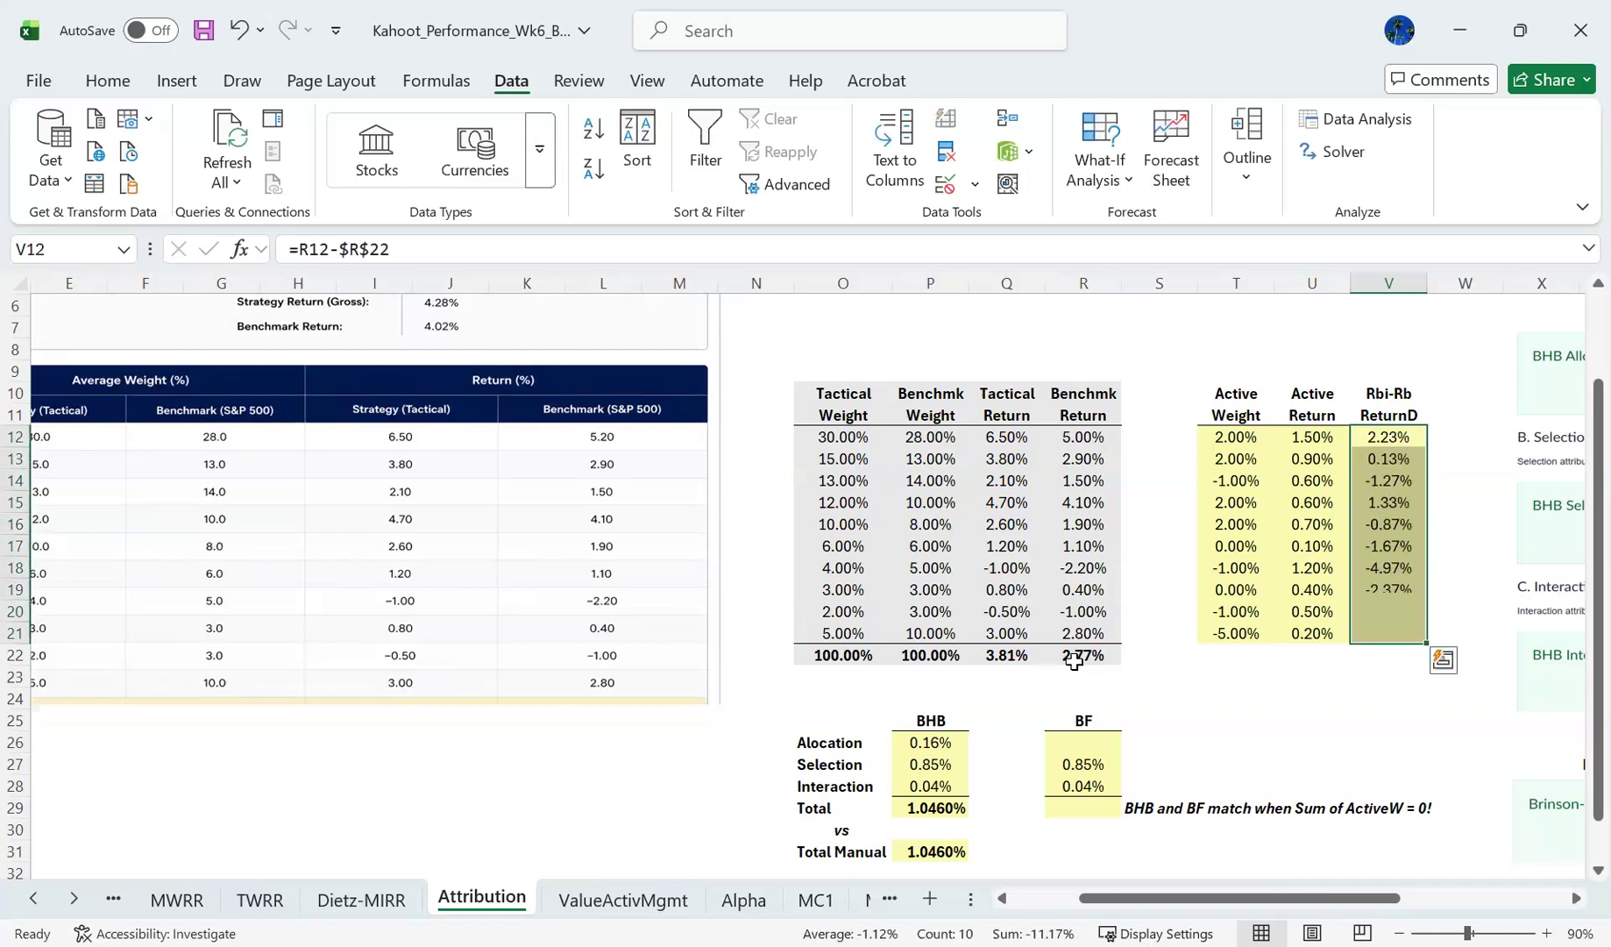
{"action": "key", "text": "Left"}
{"action": "key", "text": "Right"}
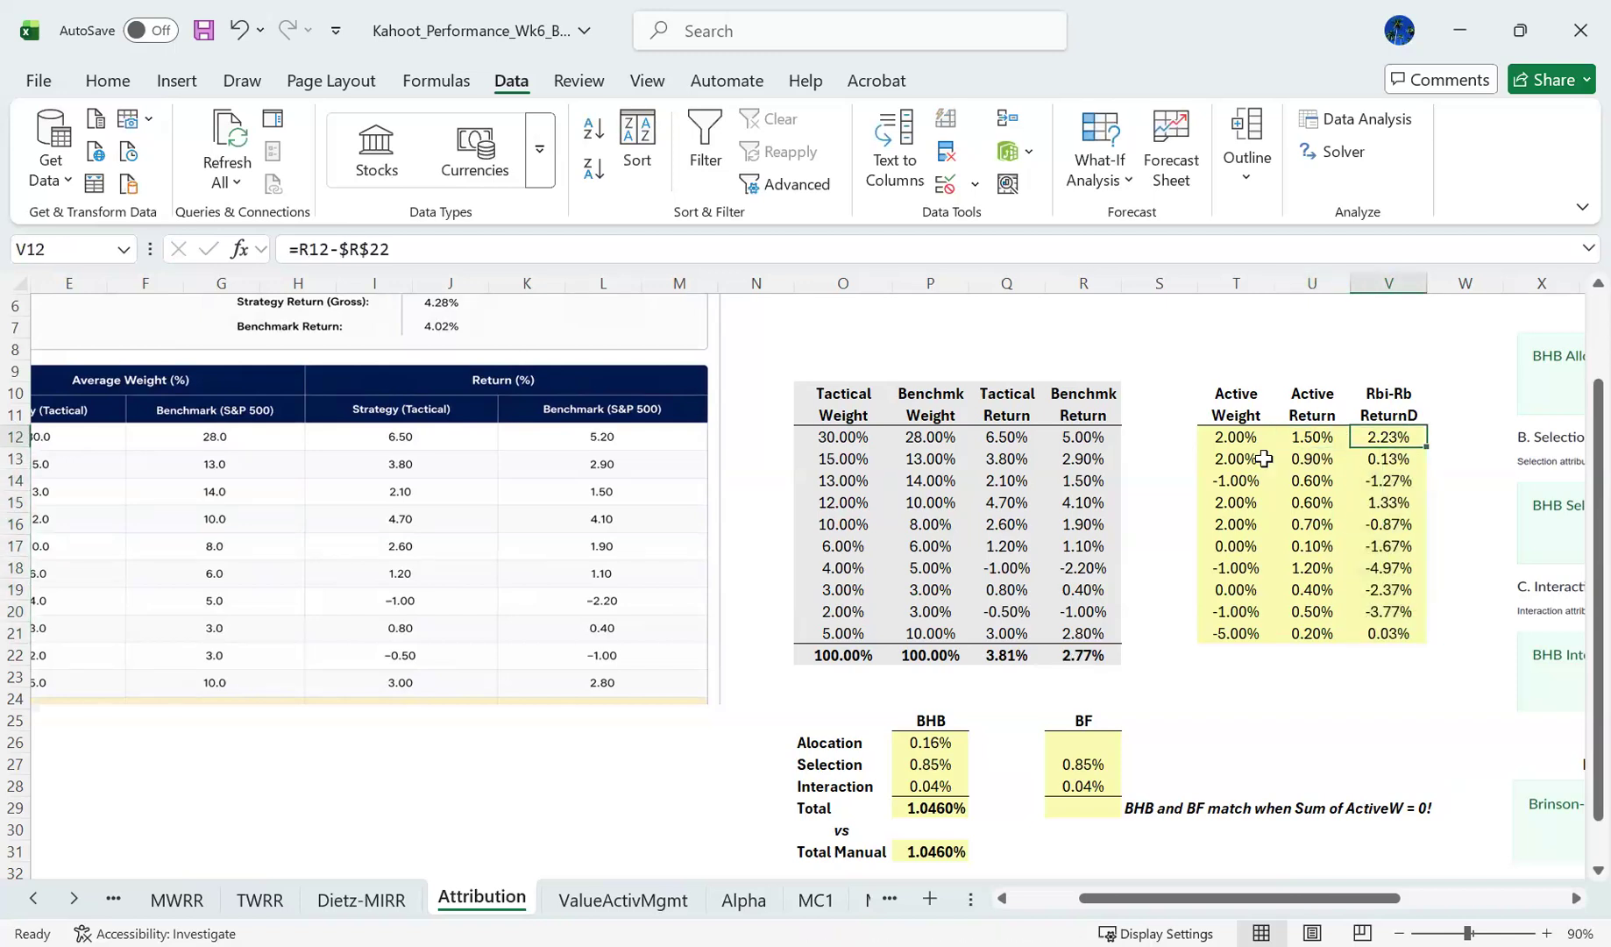
- Compare the sector benchmark returns in R12:R21 with the total benchmark return in R22 and the differences in V12:V21
{"action": "left_click", "coordinate": [1065, 435]}
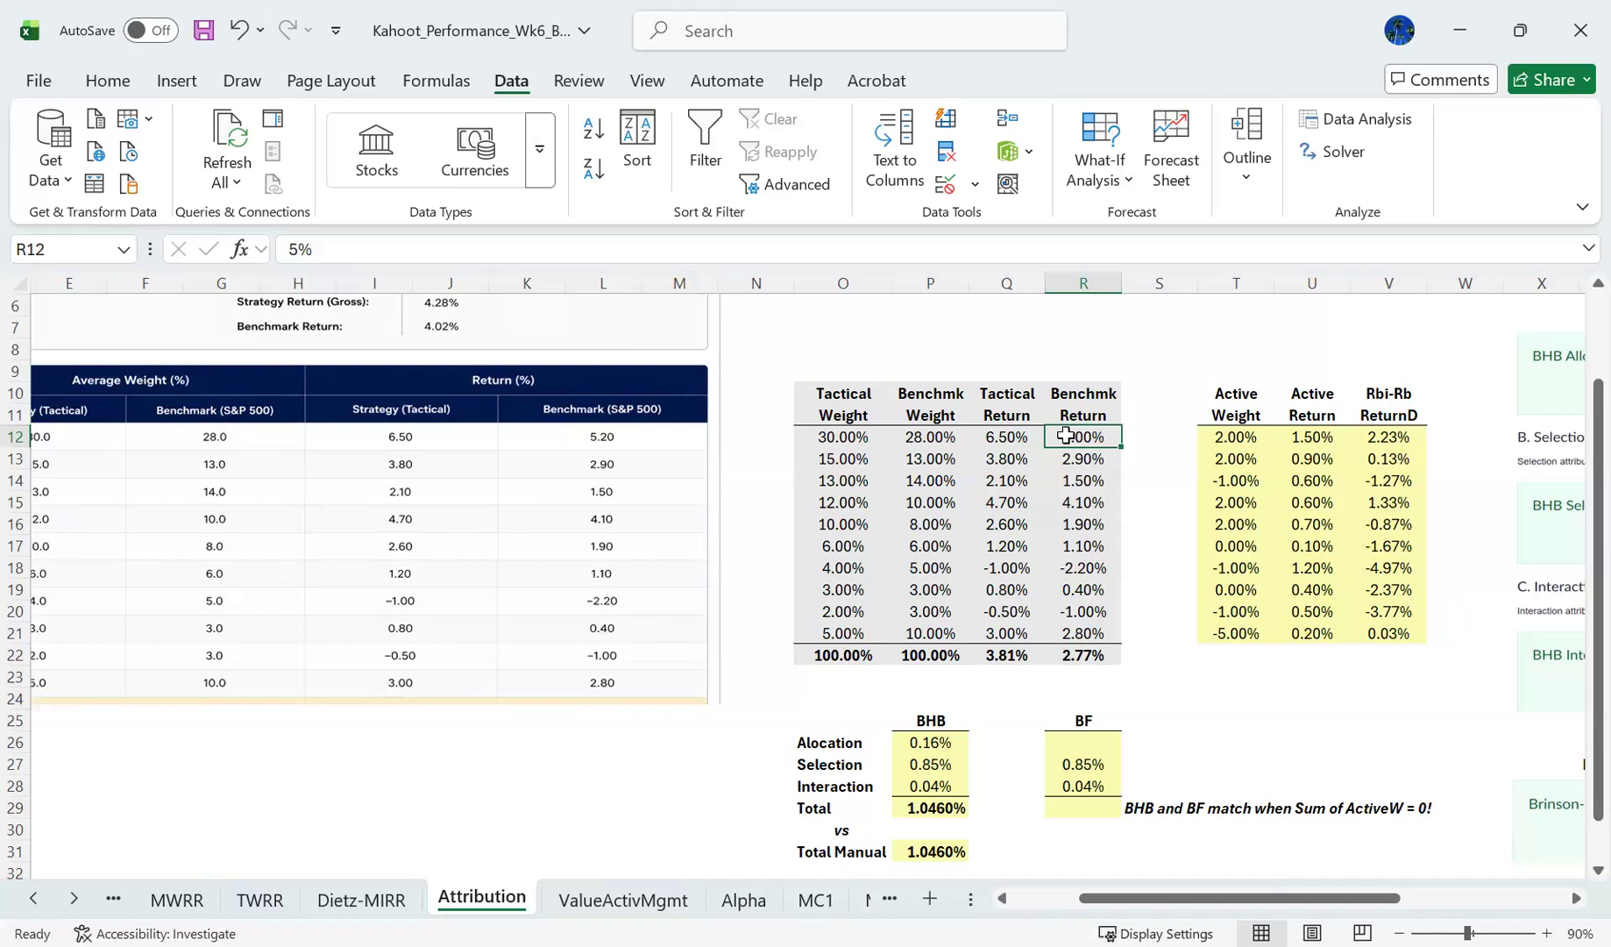
{"action": "key", "text": "Down"}
{"action": "key", "text": "Down"}
{"action": "key", "text": "Down"}
{"action": "key", "text": "Down"}
{"action": "key", "text": "Down"}
{"action": "key", "text": "Down"}
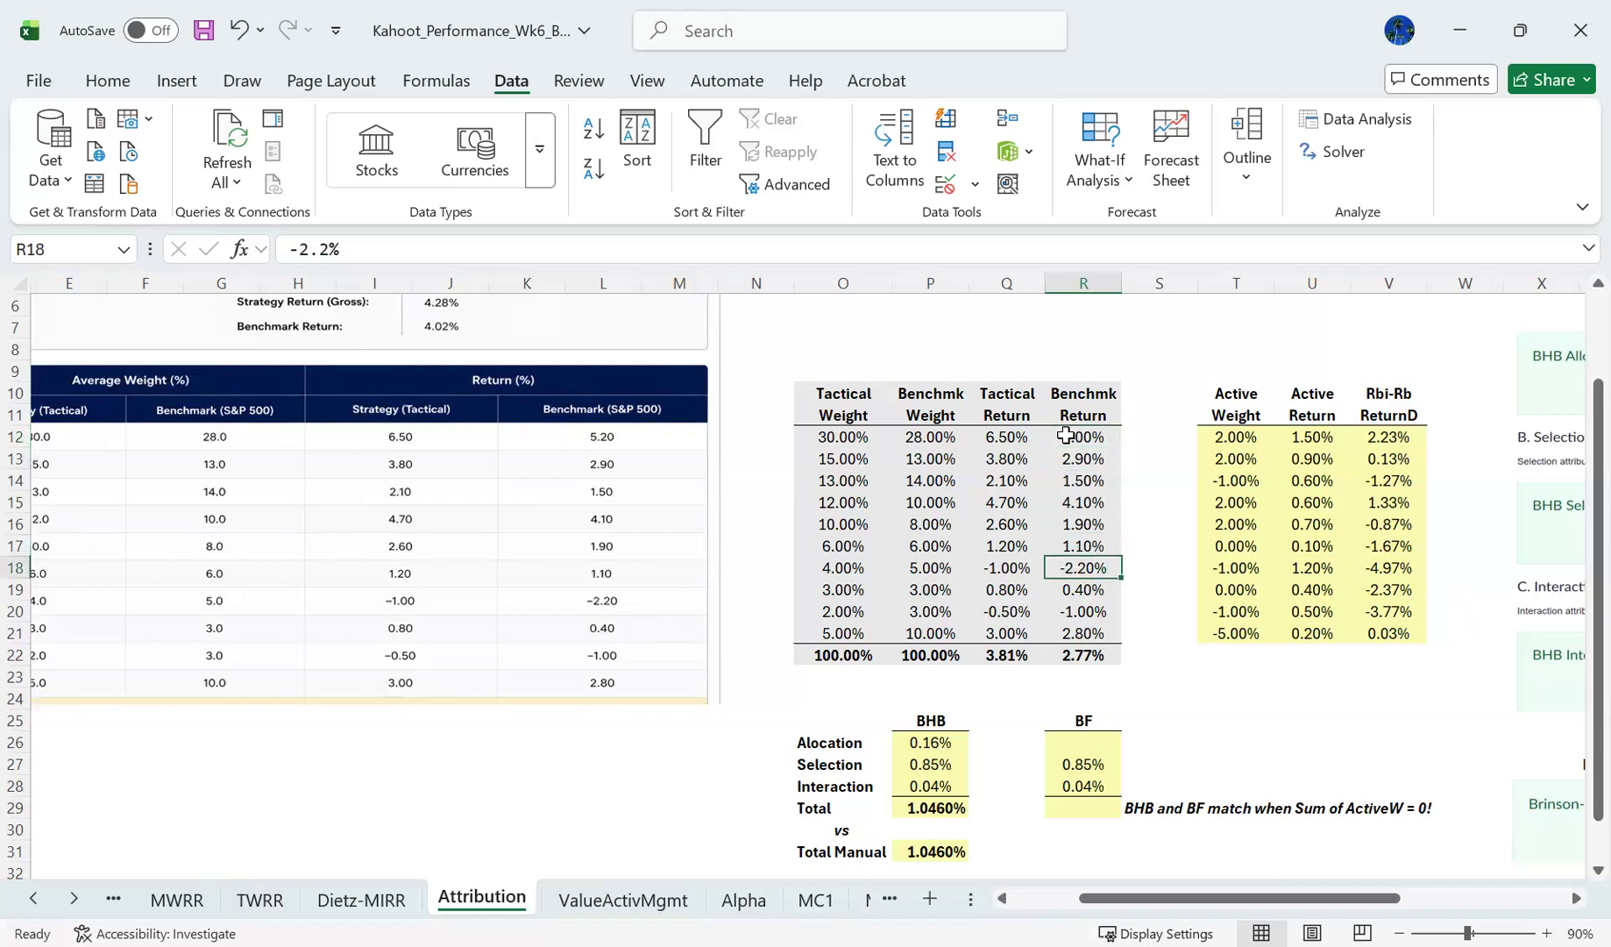
{"action": "key", "text": "Right"}
{"action": "key", "text": "Right"}
{"action": "key", "text": "Right"}
{"action": "key", "text": "Right"}
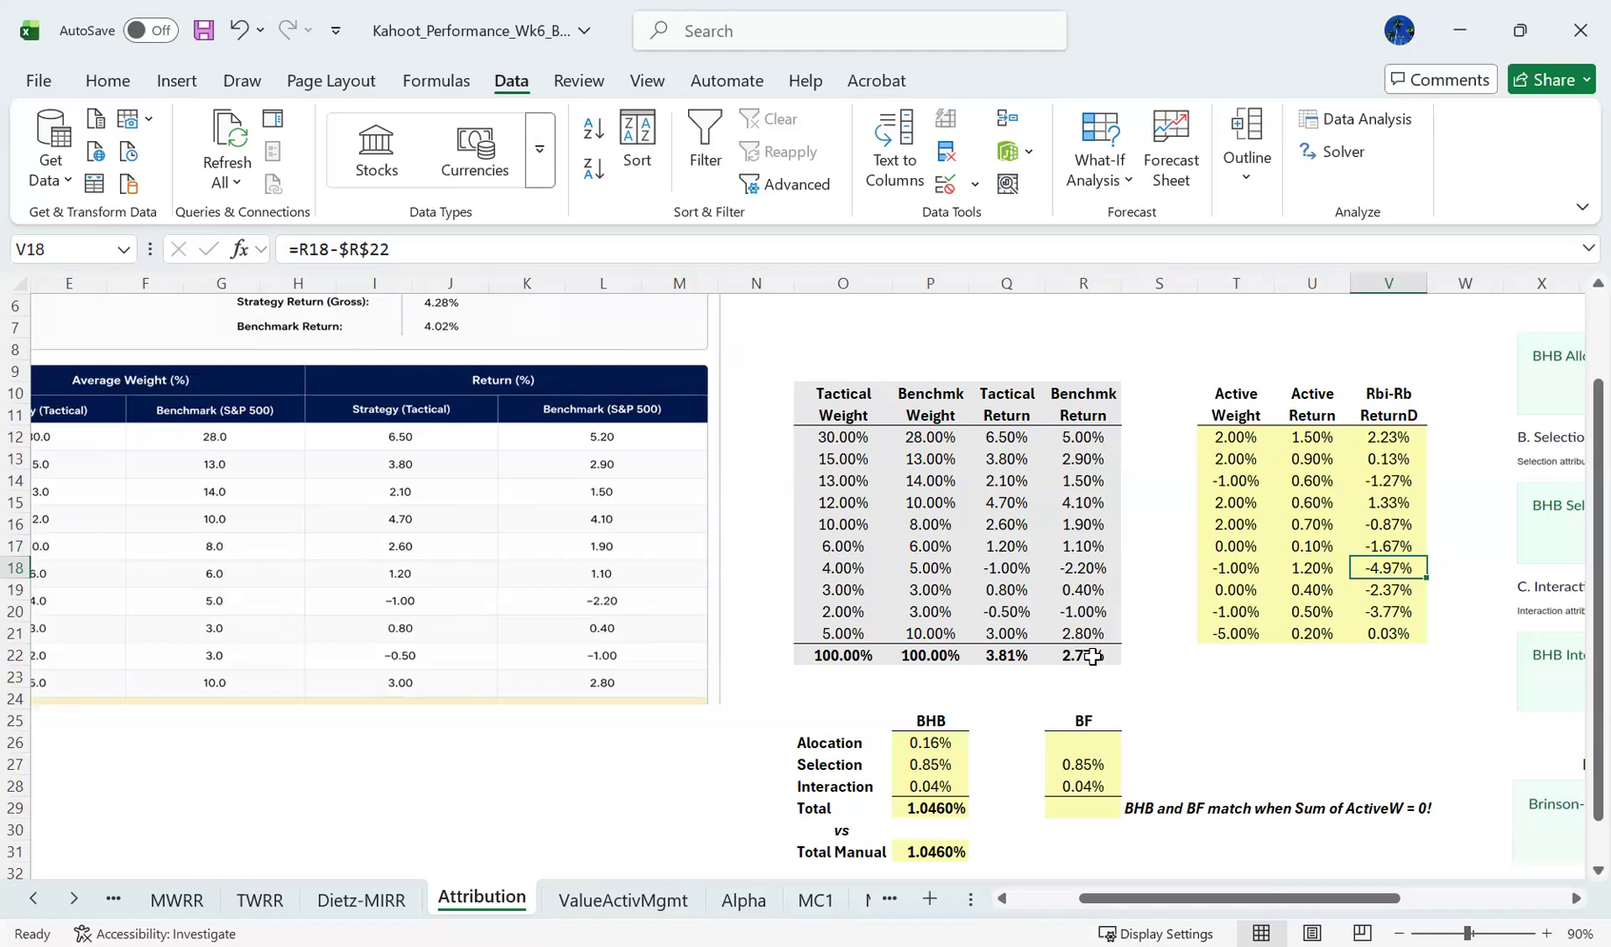
{"action": "left_click", "coordinate": [1079, 568]}
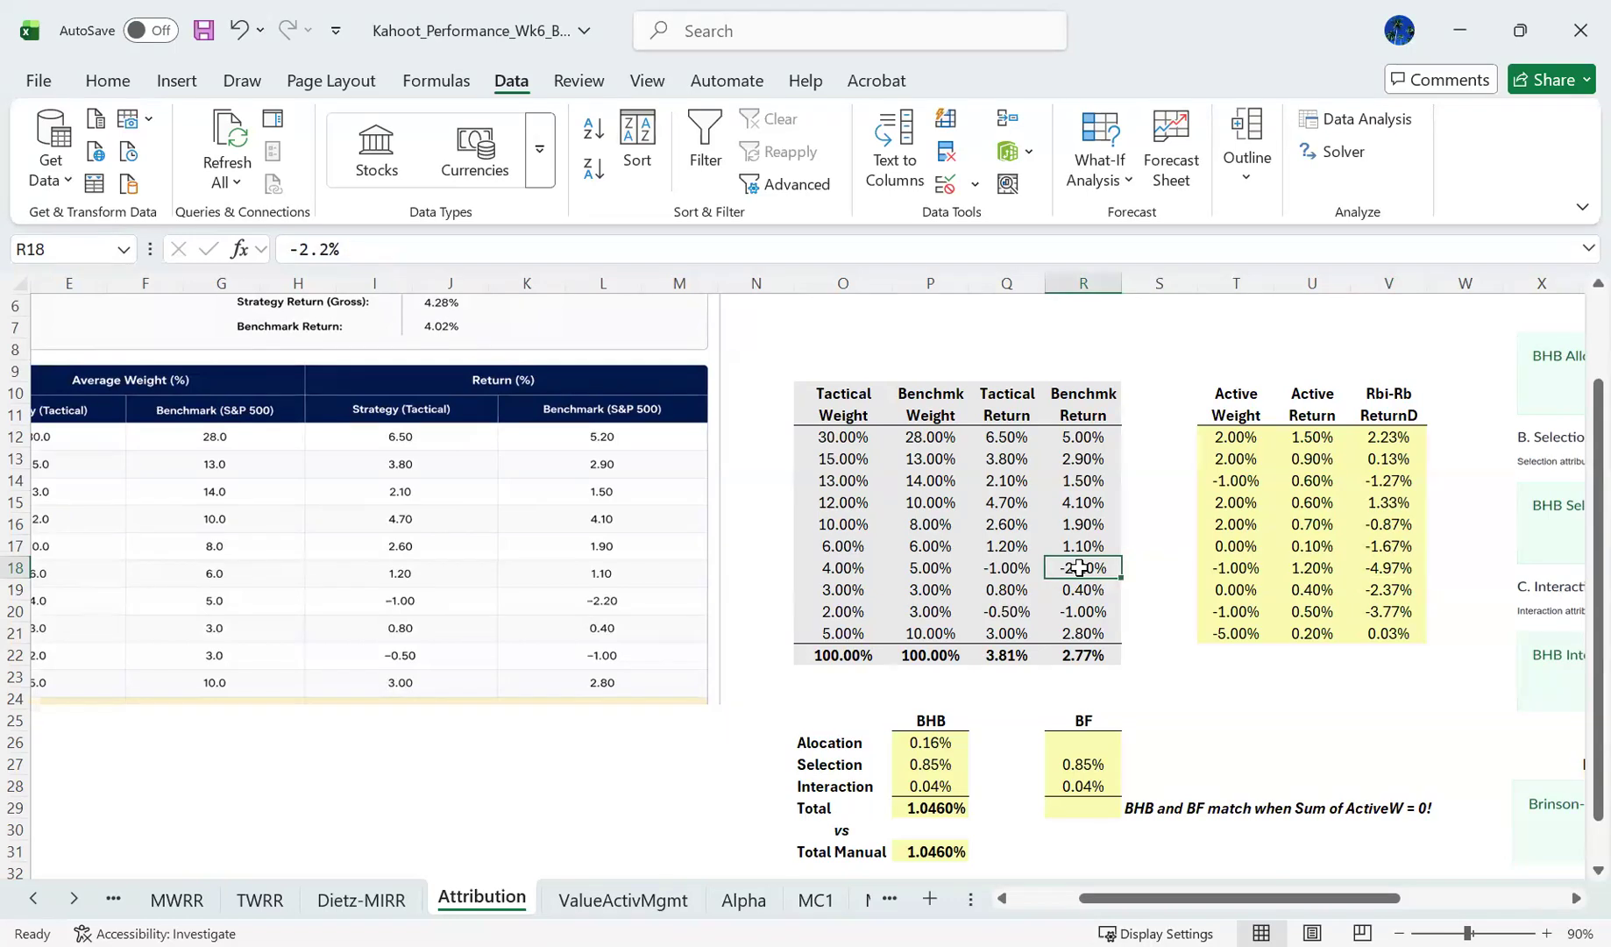
{"action": "left_click", "coordinate": [1083, 653]}
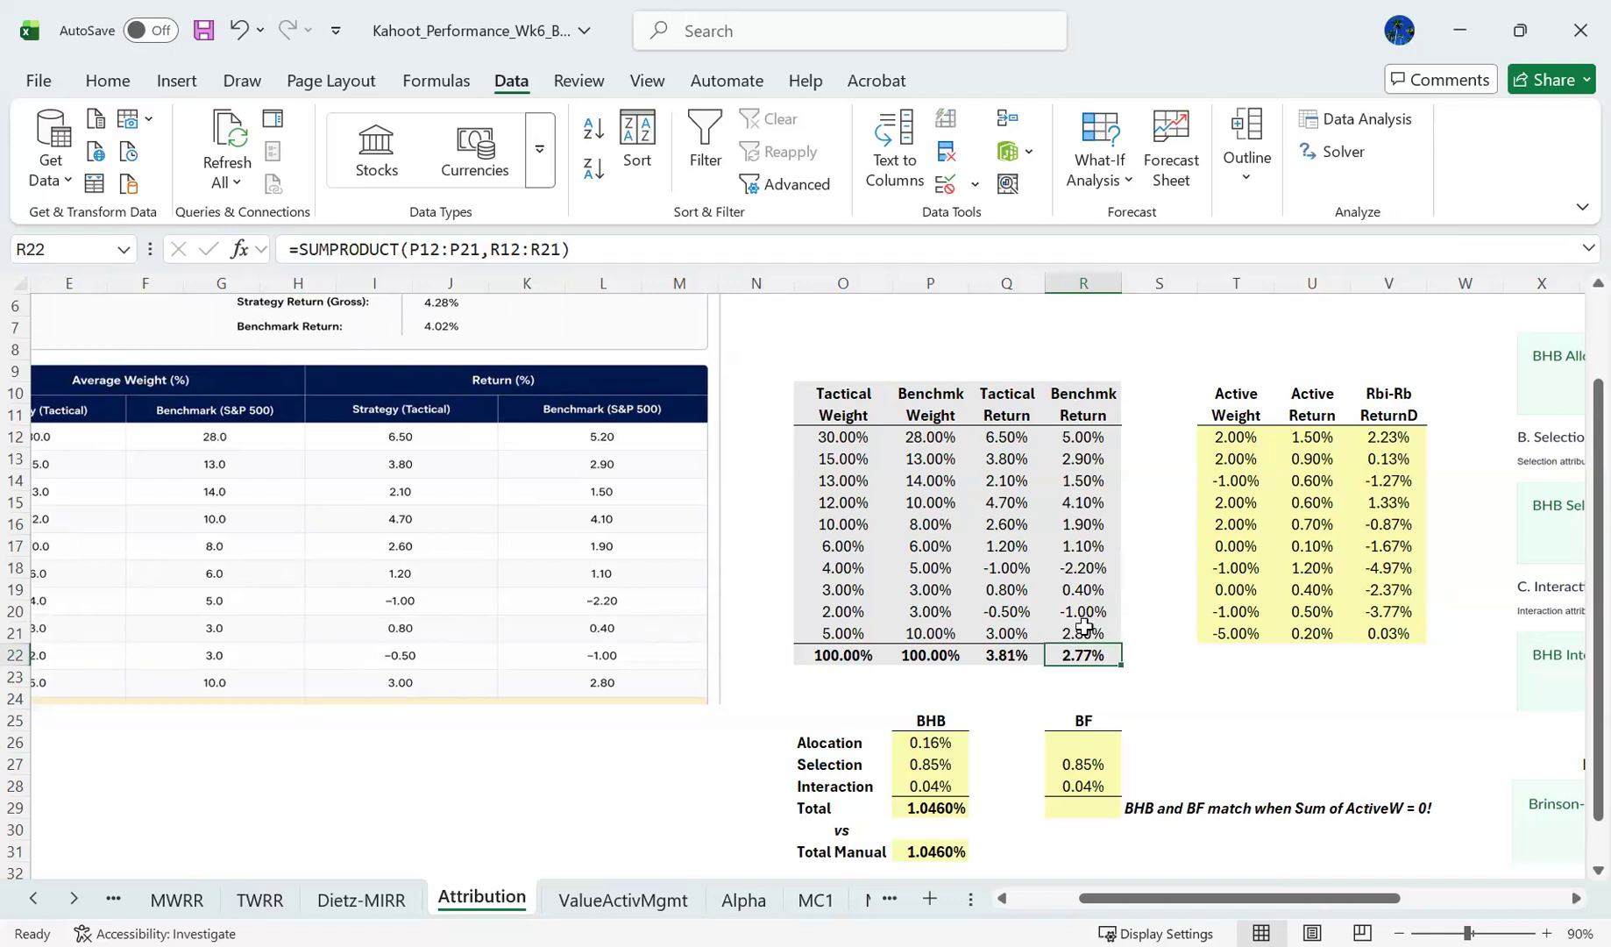
{"action": "left_click", "coordinate": [1083, 573]}
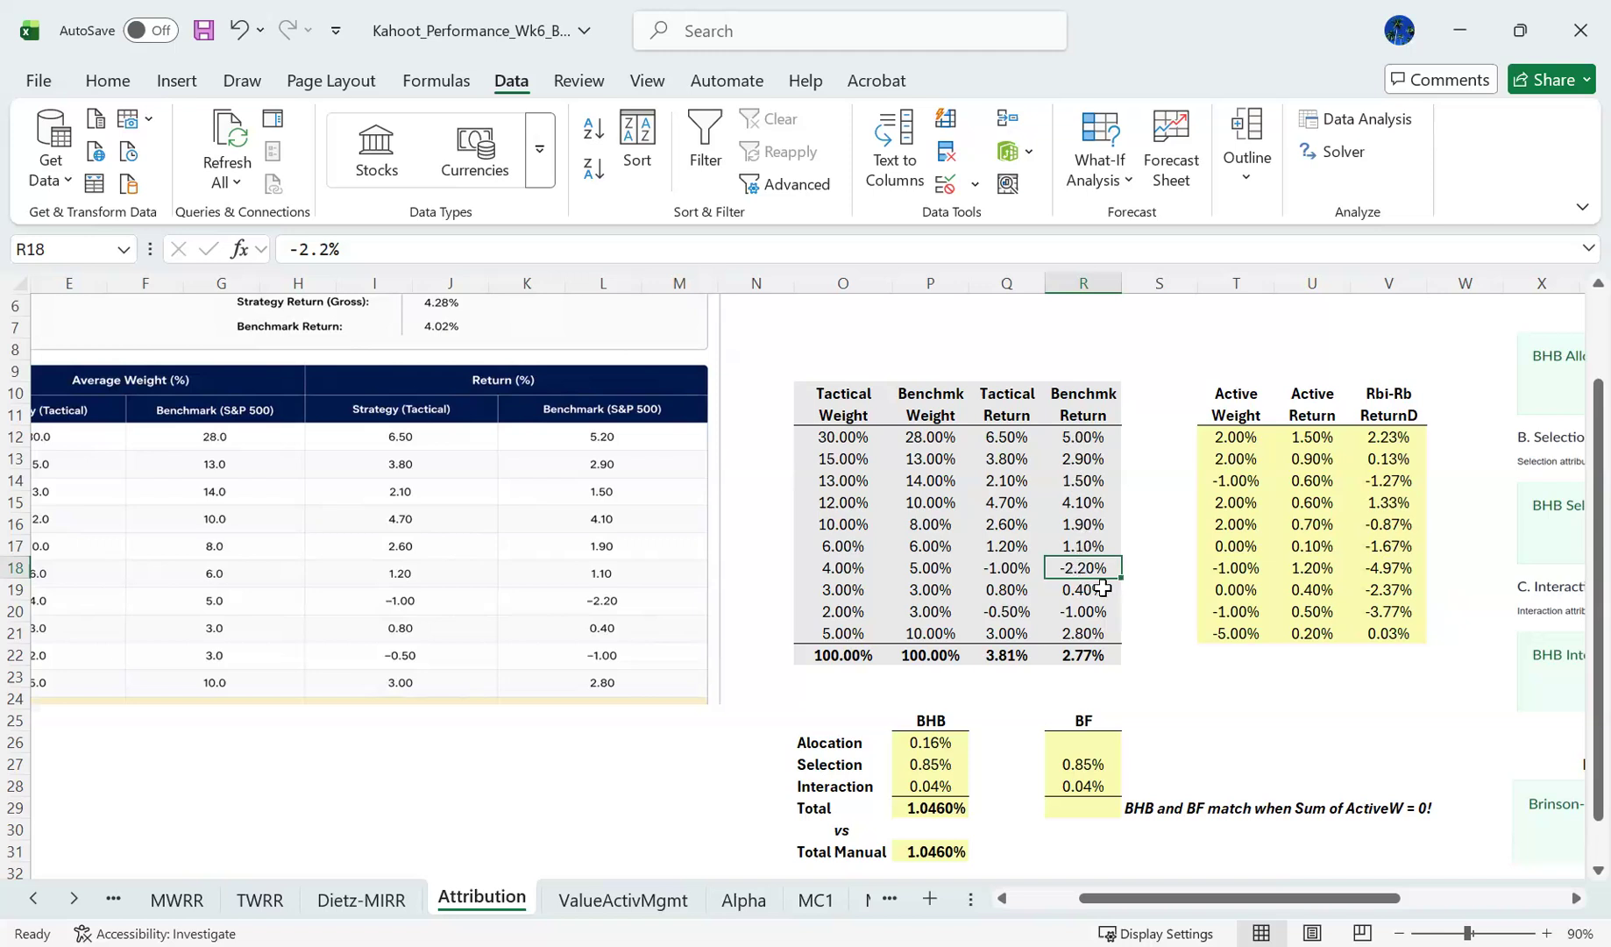
{"action": "left_click_drag", "start_coordinate": [1378, 438], "coordinate": [1382, 635]}
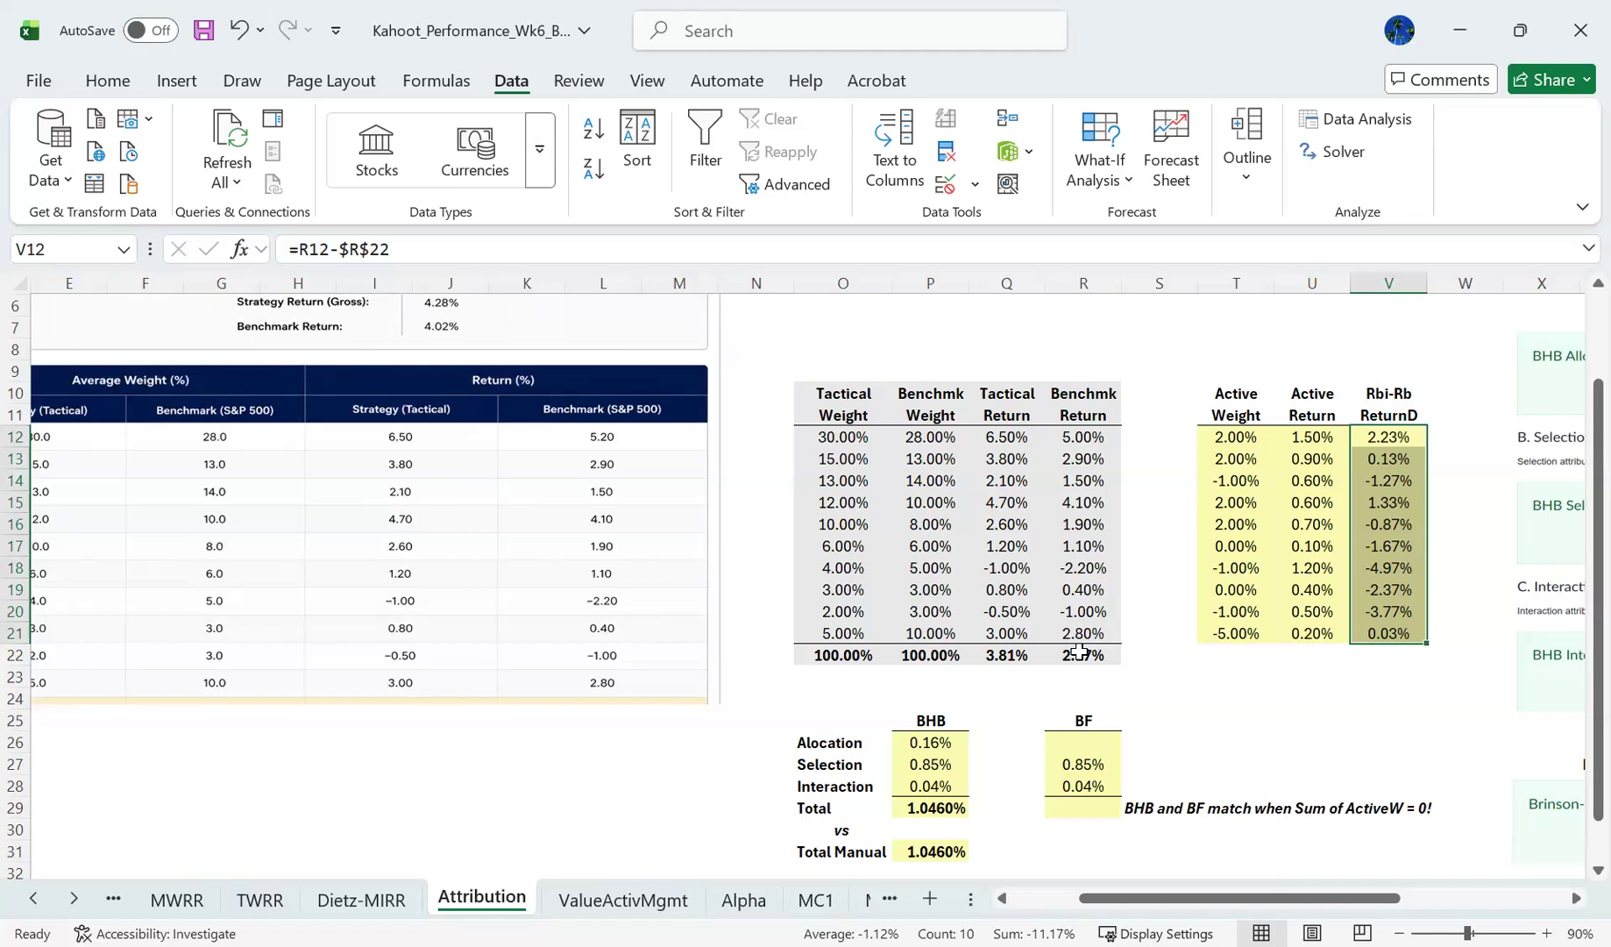
- Reuse the P26 allocation formula for the BF allocation effect in R26, changing it to =SUMPRODUCT(T12:T21,V12:V21)
{"action": "left_click", "coordinate": [1079, 734]}
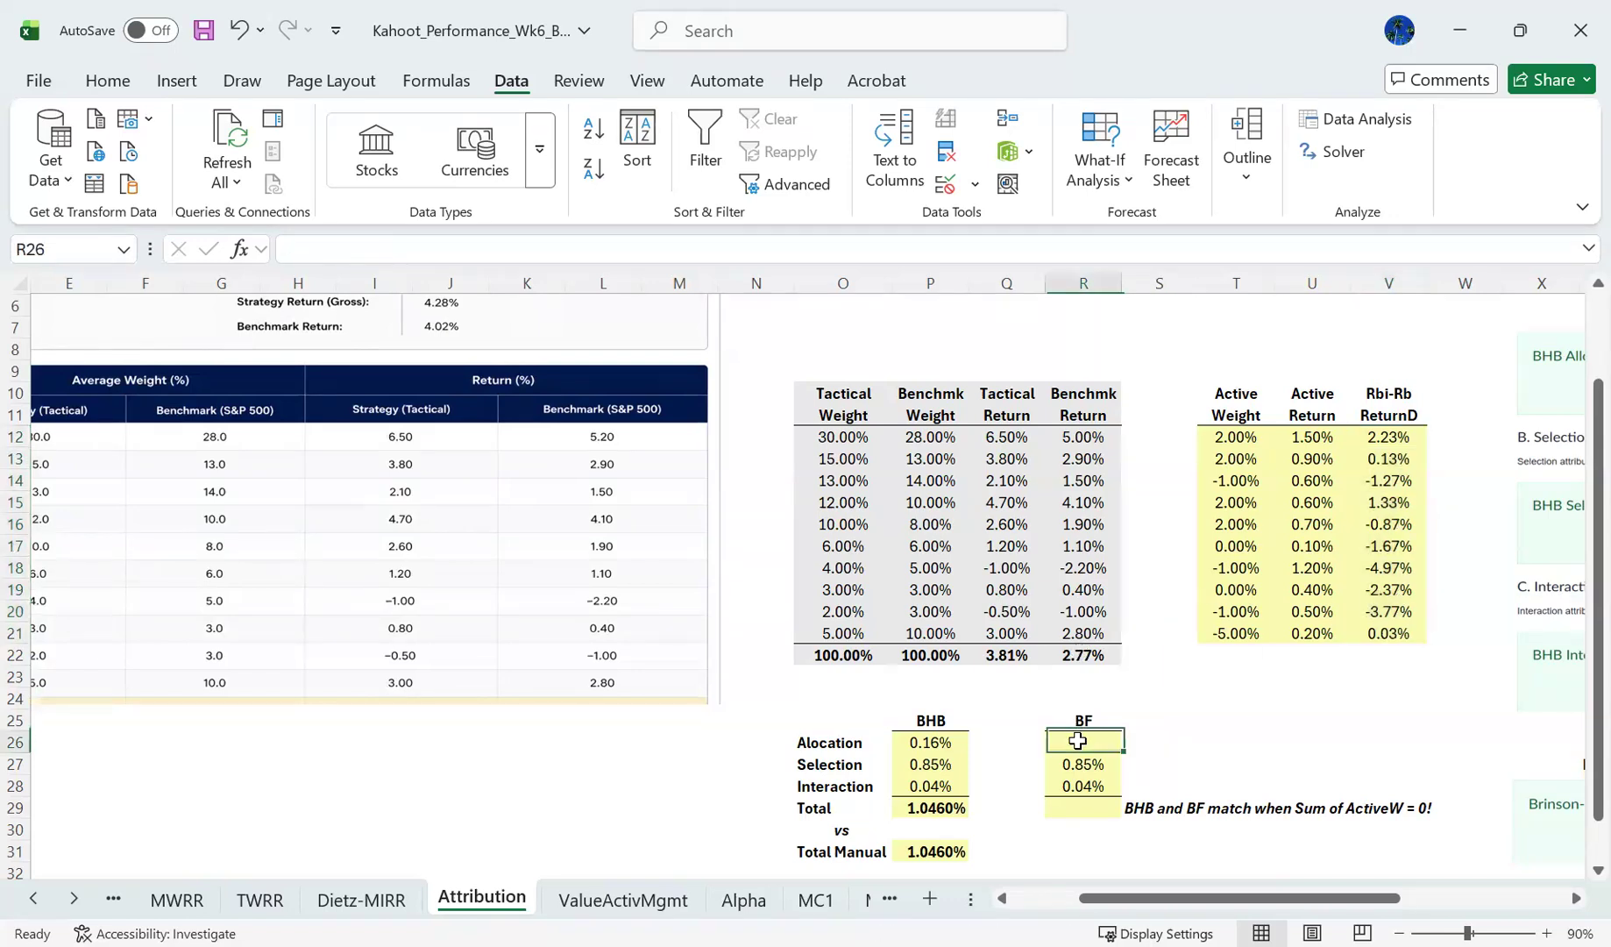
{"action": "key", "text": "Left"}
{"action": "key", "text": "Left"}
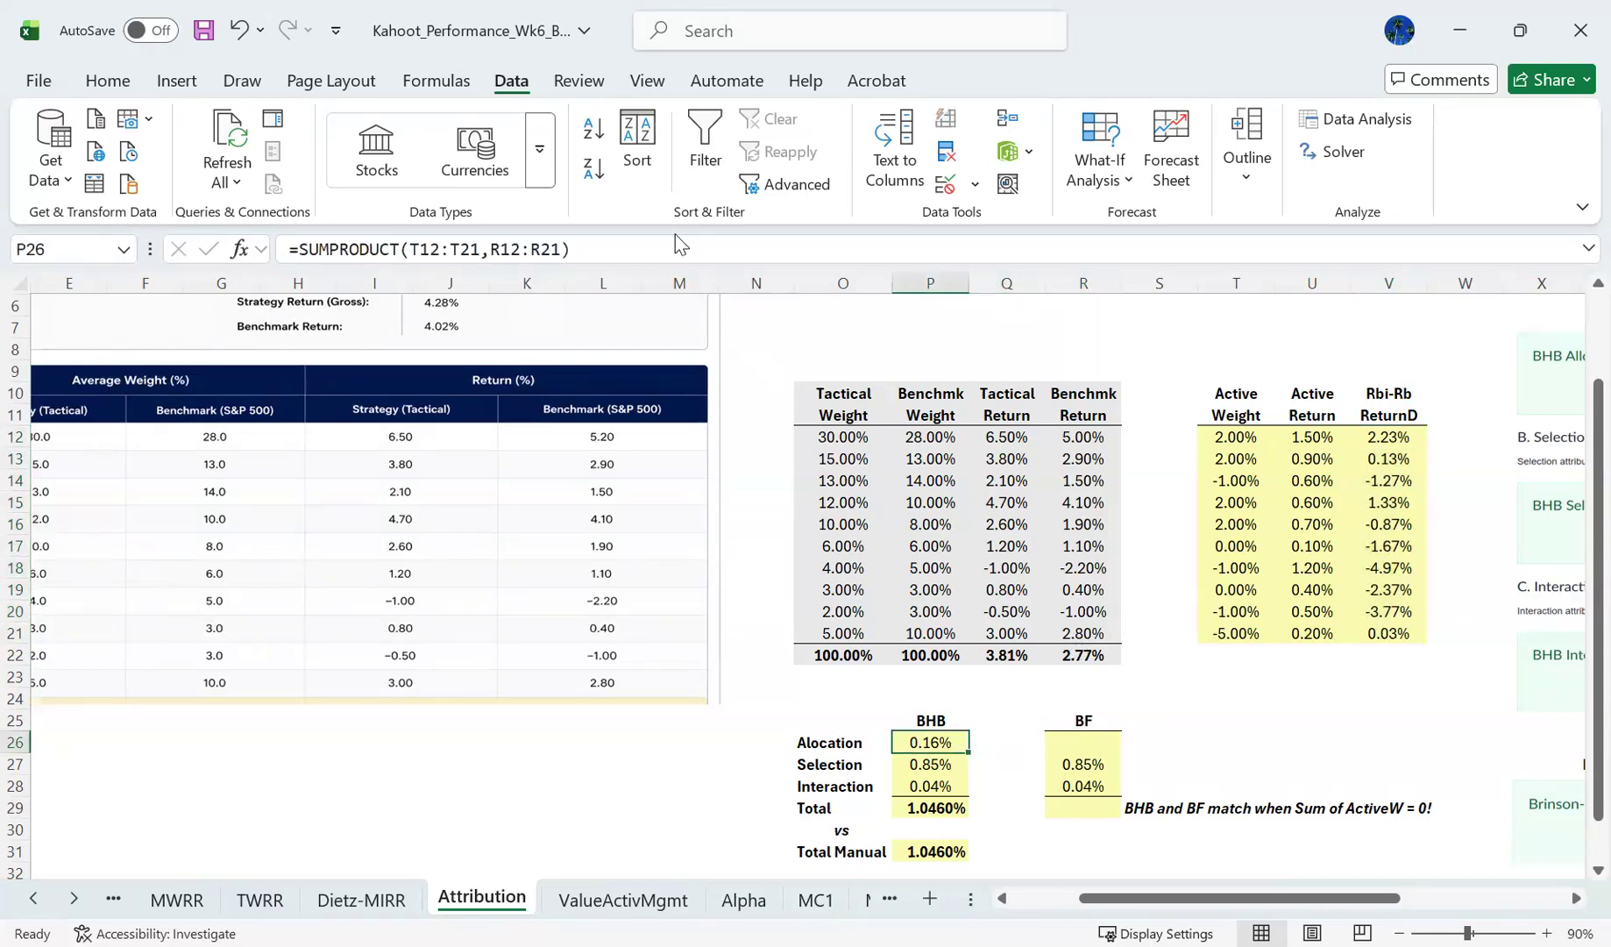
{"action": "left_click", "coordinate": [677, 246]}
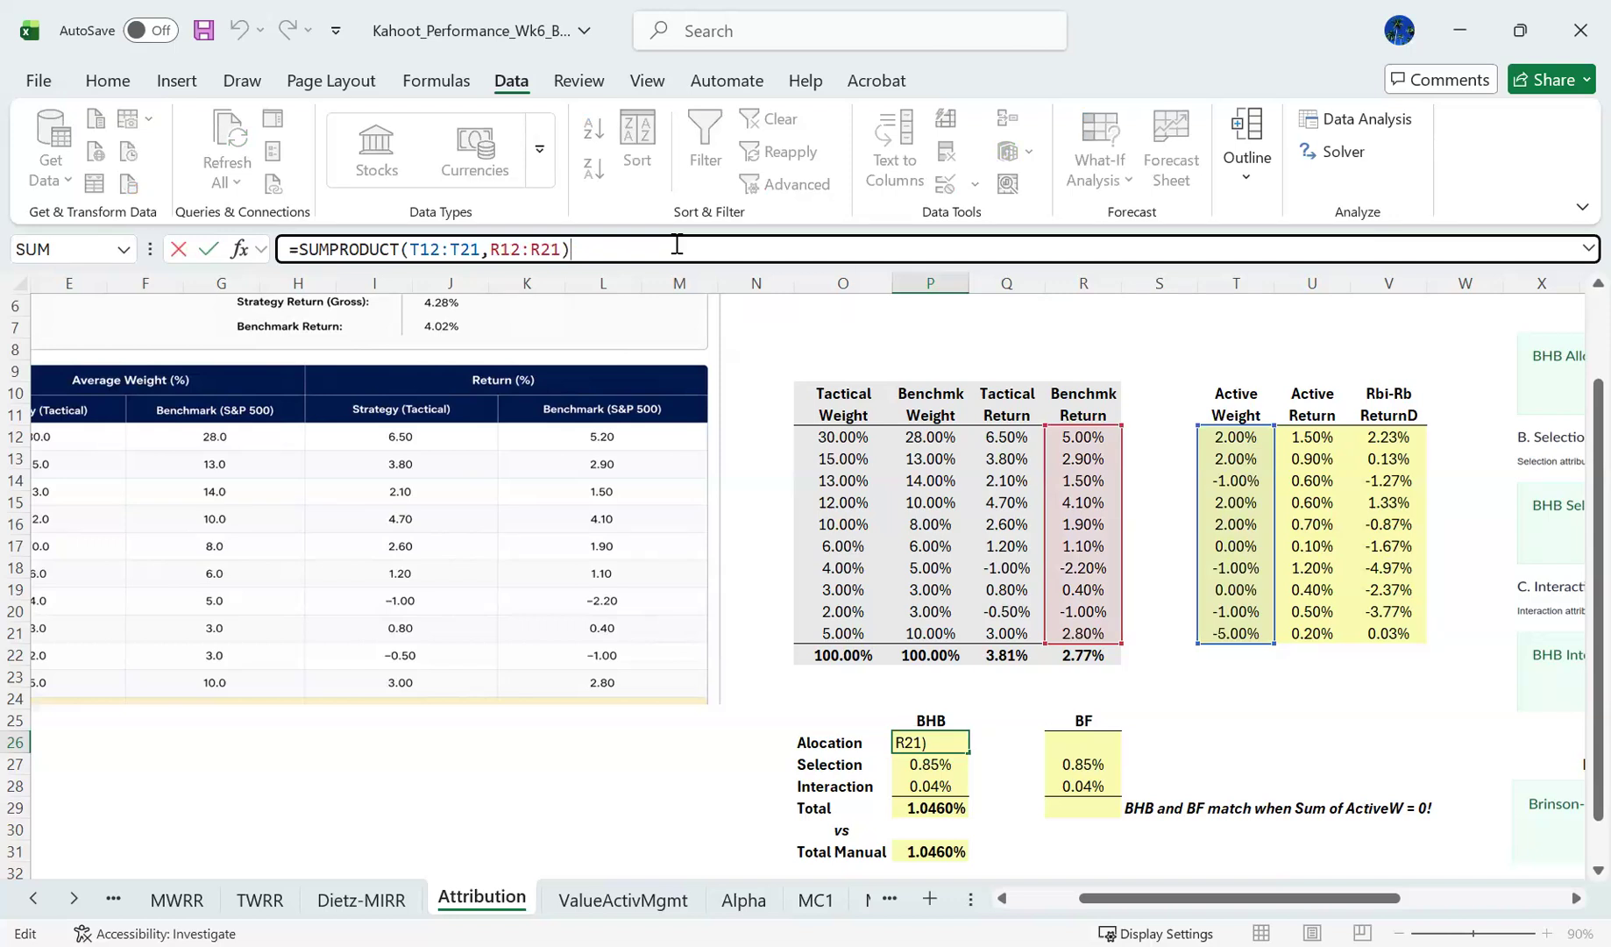
{"action": "key", "text": "ctrl+a"}
{"action": "key", "text": "ctrl+c"}
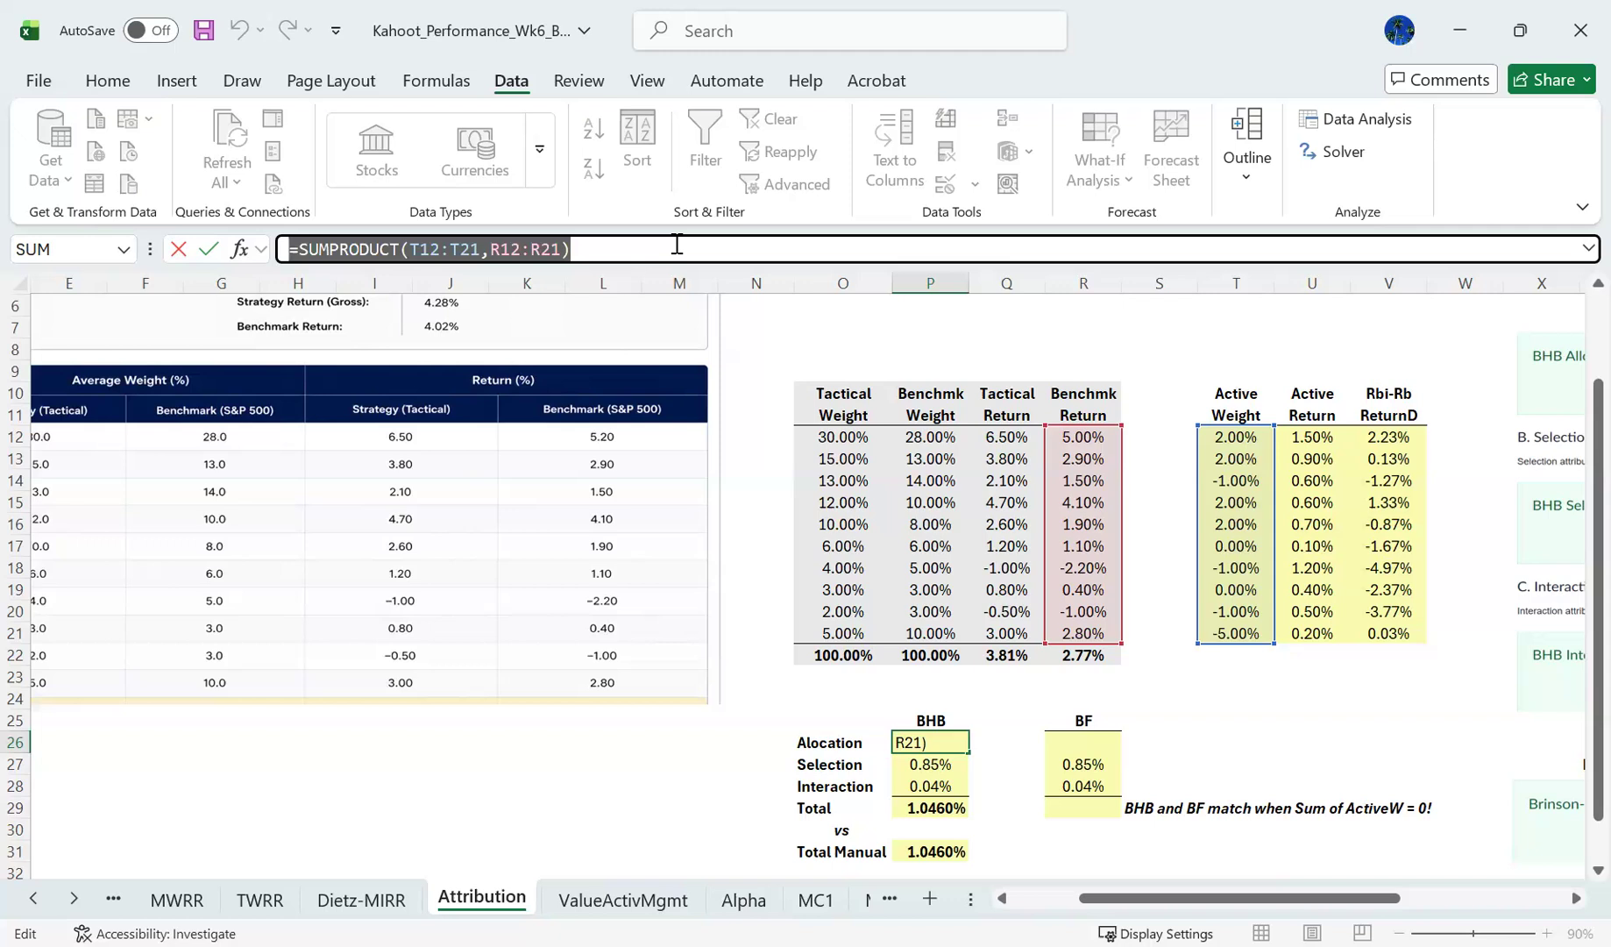
{"action": "key", "text": "Tab"}
{"action": "key", "text": "Tab"}
{"action": "key", "text": "Down"}
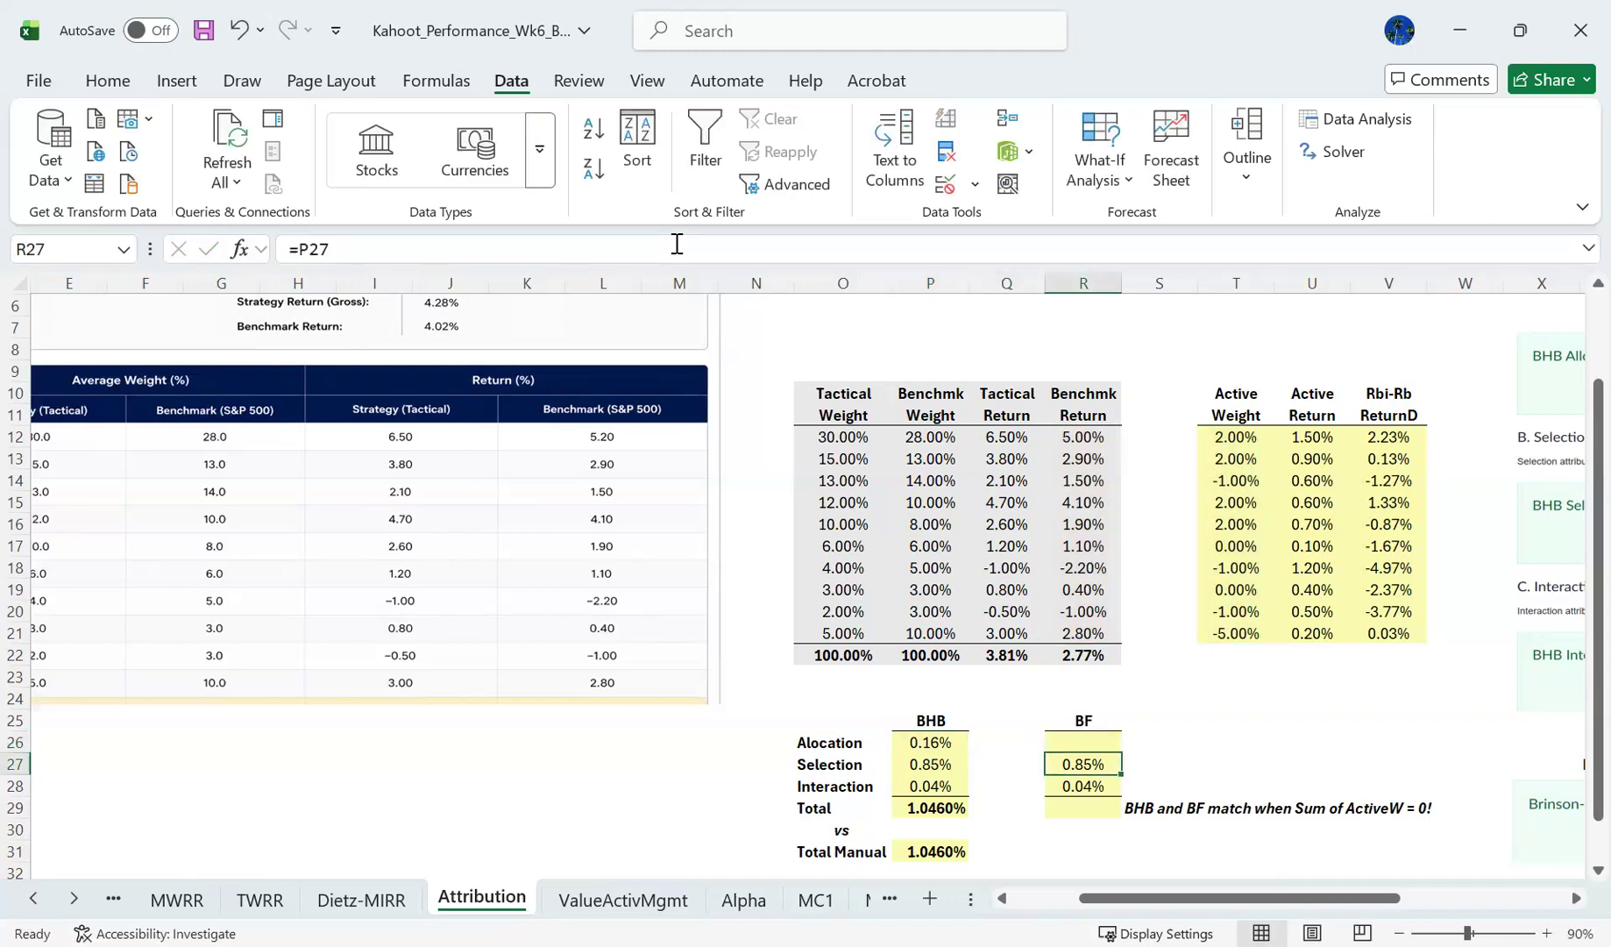
{"action": "key", "text": "Up"}
{"action": "left_click", "coordinate": [677, 249]}
{"action": "key", "text": "ctrl+v"}
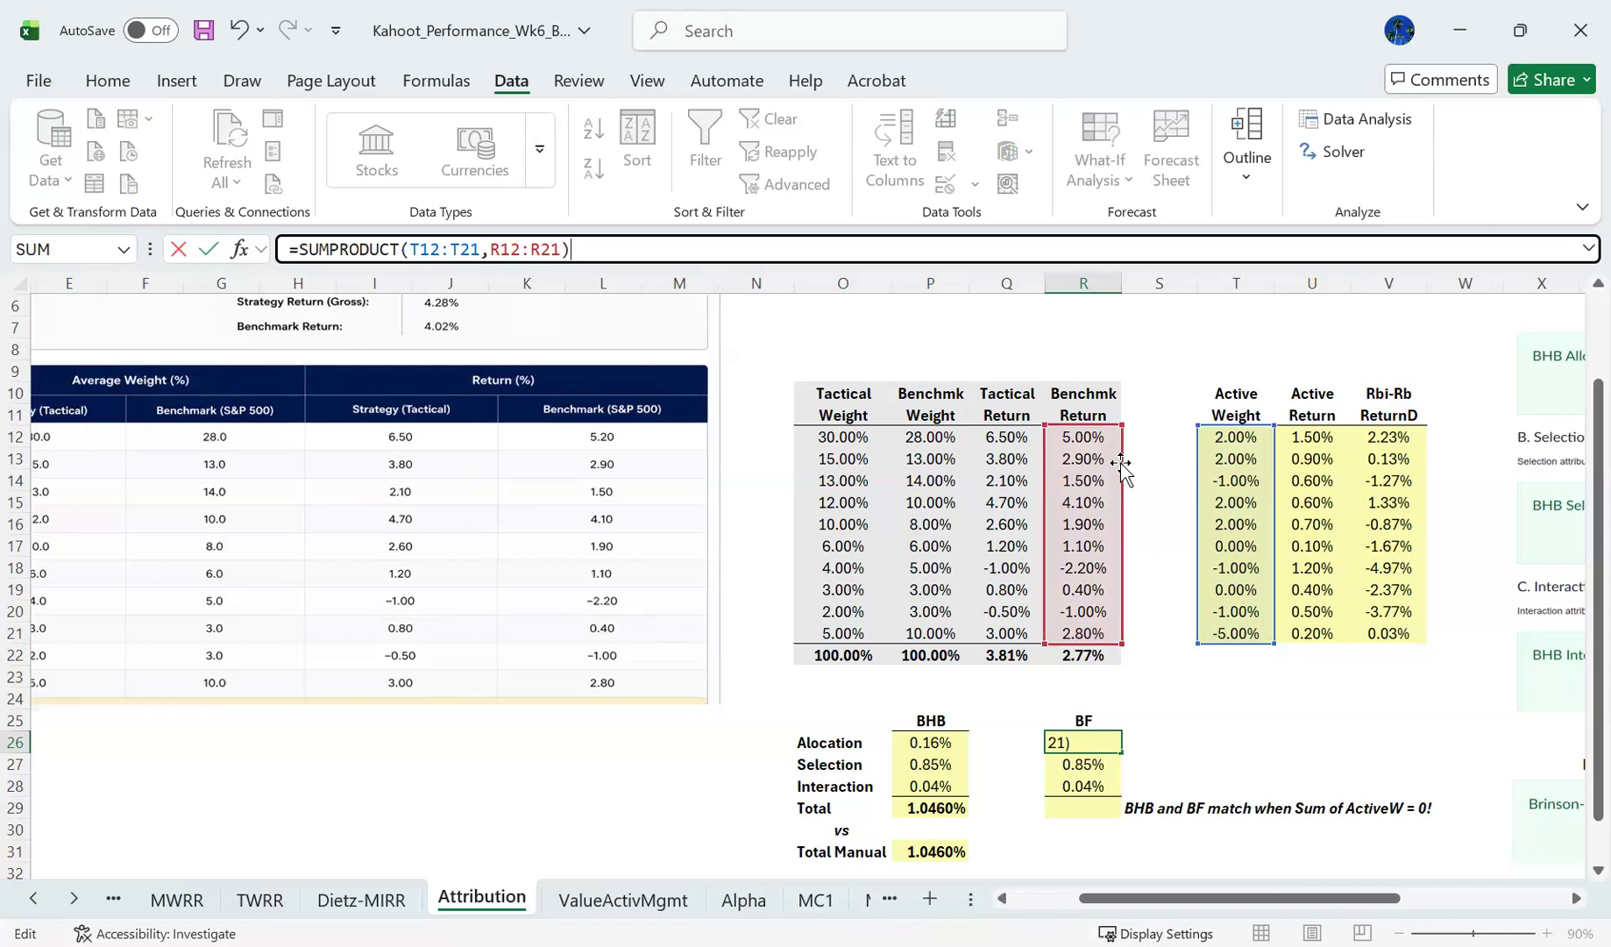
{"action": "left_click_drag", "start_coordinate": [1122, 462], "coordinate": [1394, 459]}
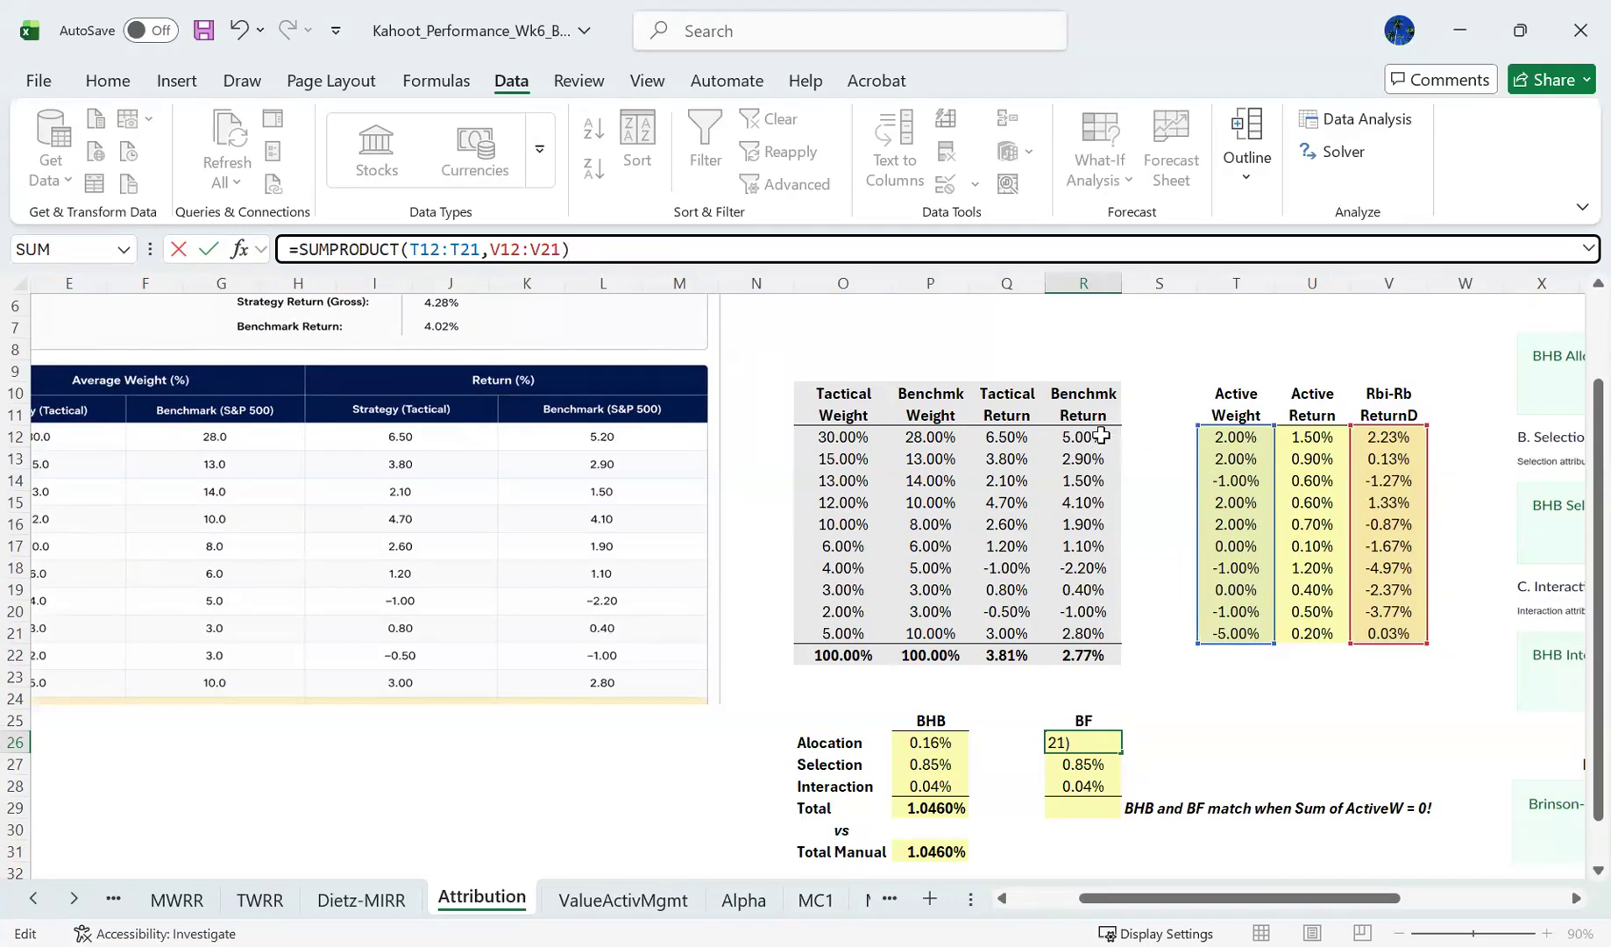
{"action": "key", "text": "Return"}
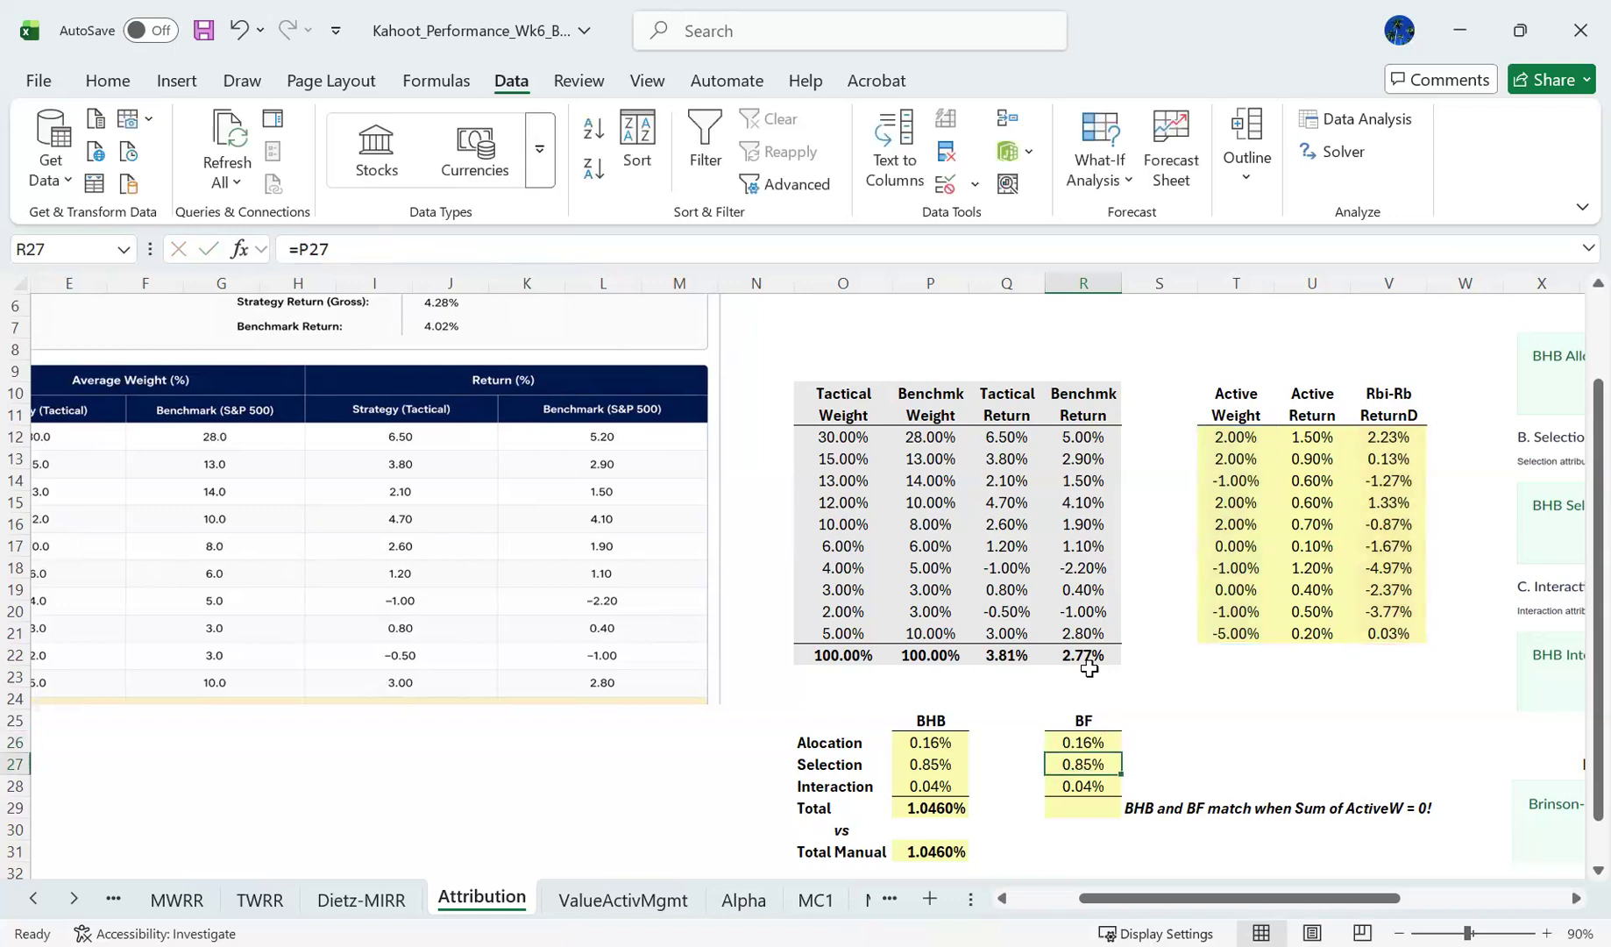
- Total the BF allocation, selection and interaction effects in R29 by summing R26:R28
{"action": "key", "text": "Left"}
{"action": "key", "text": "Up"}
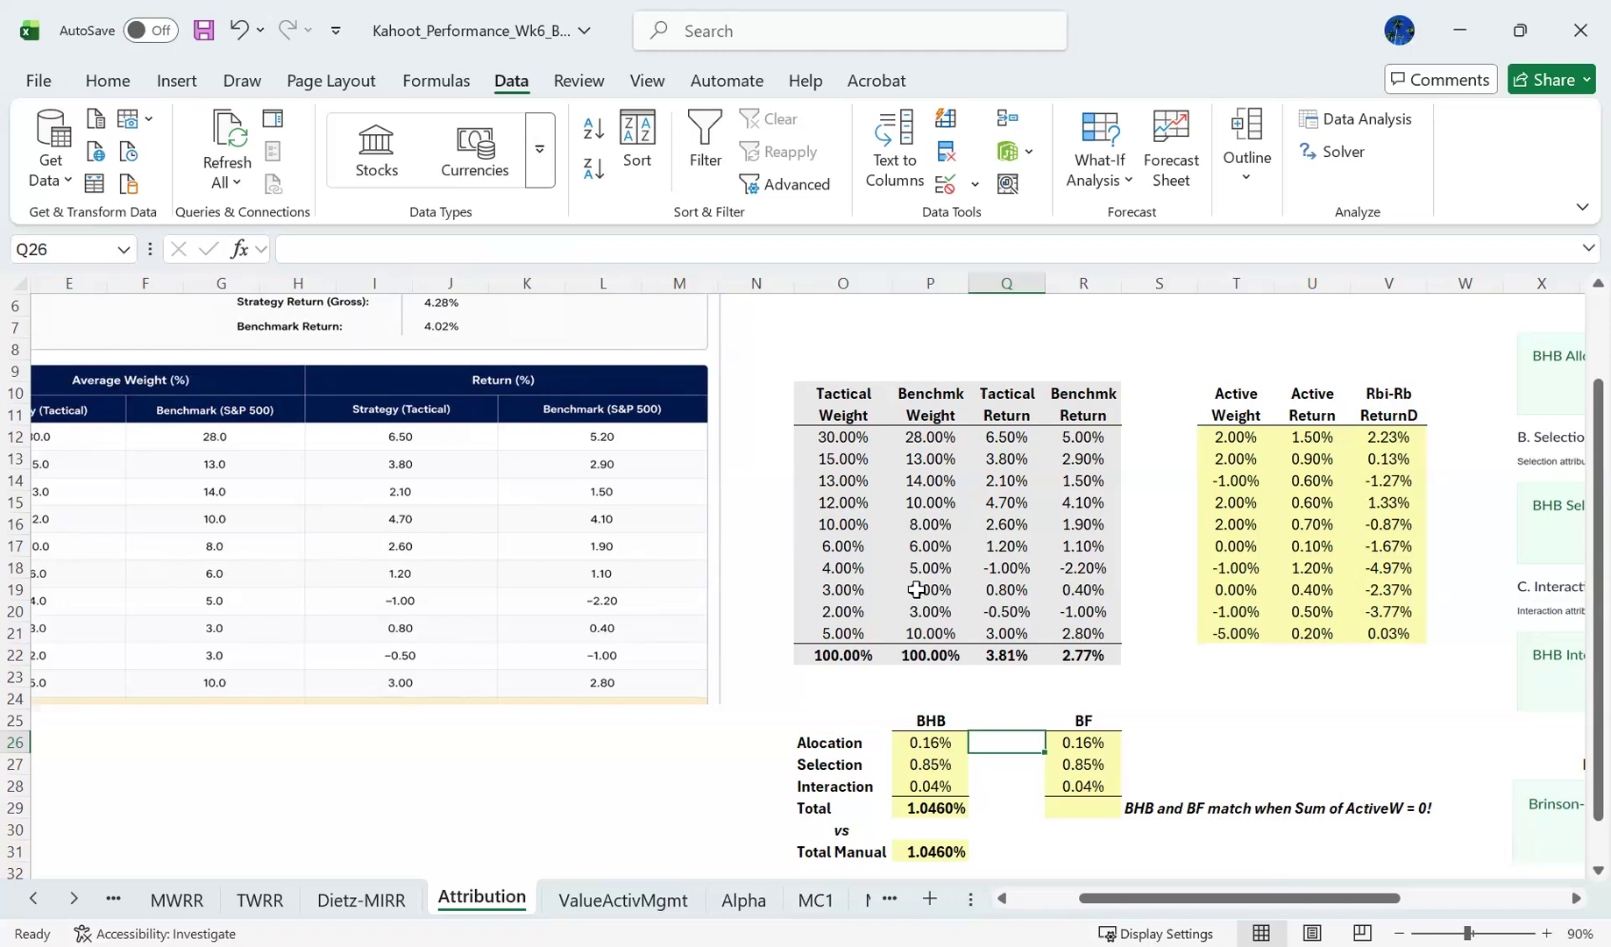
{"action": "key", "text": "Up"}
{"action": "key", "text": "Right"}
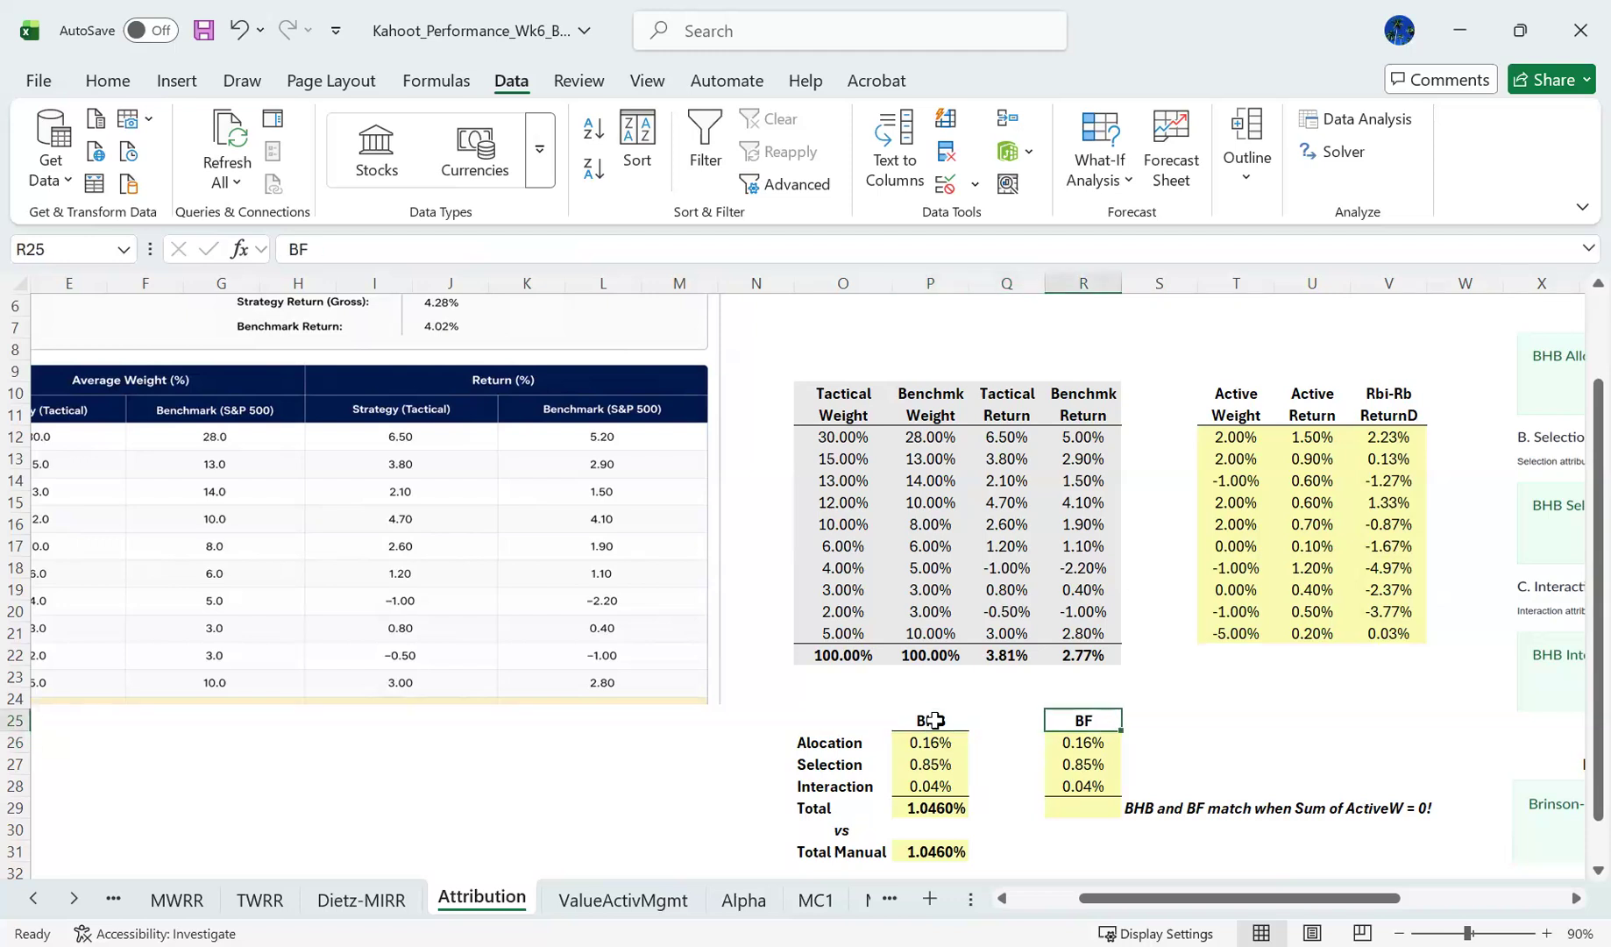
{"action": "key", "text": "Down"}
{"action": "key", "text": "Down"}
{"action": "key", "text": "Down"}
{"action": "key", "text": "Down"}
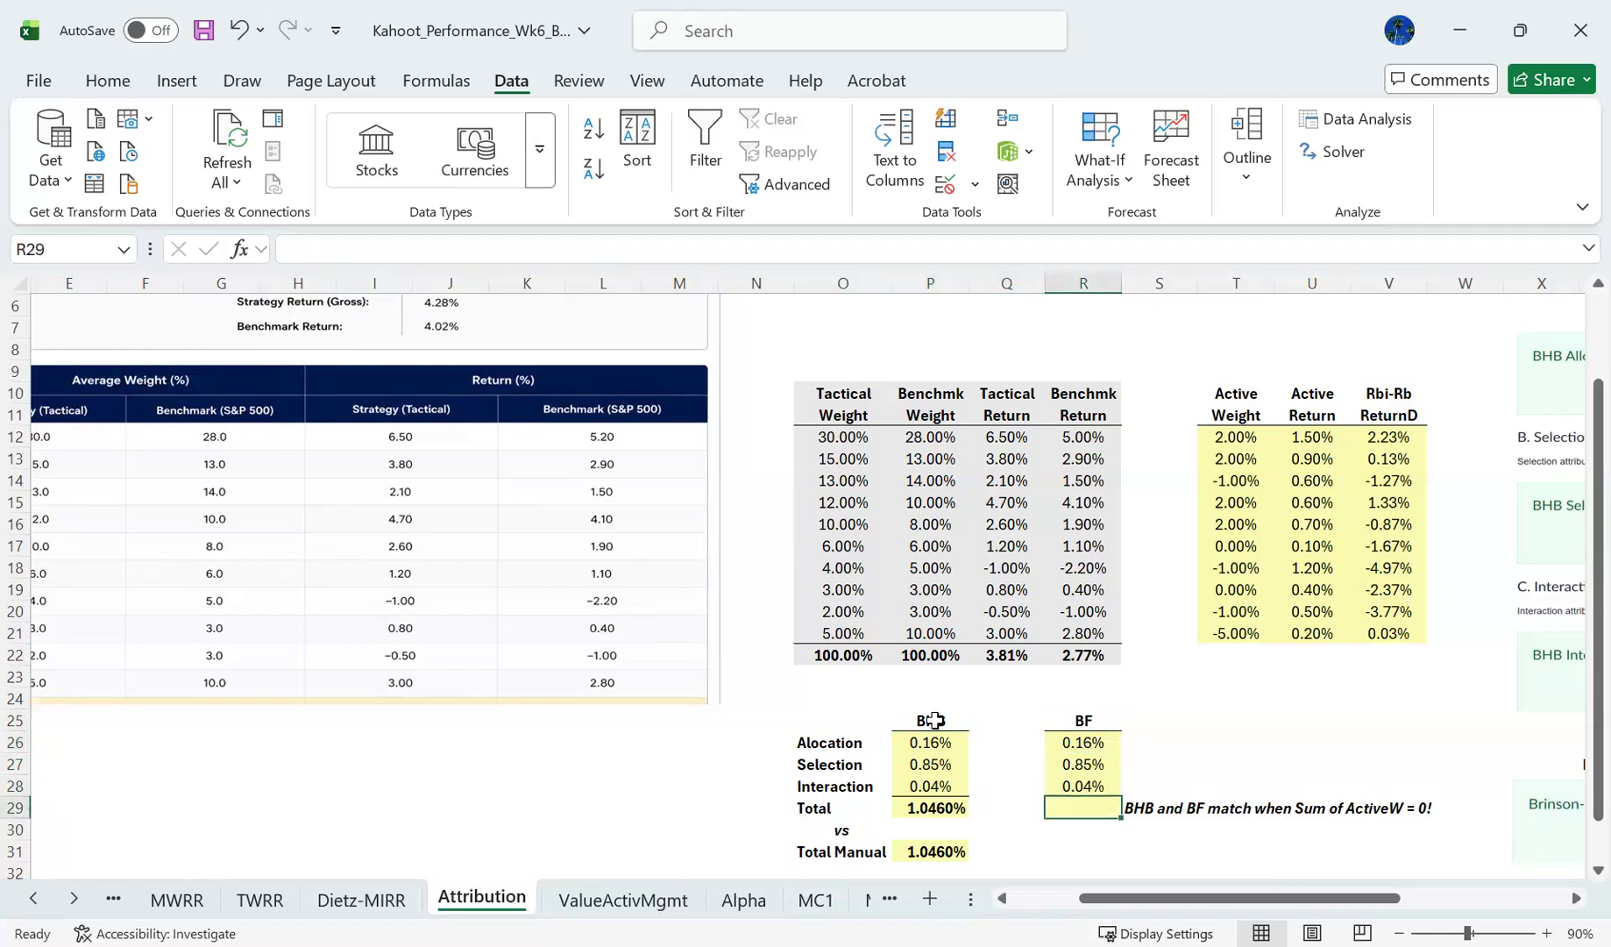
{"action": "type", "text": "=s"}
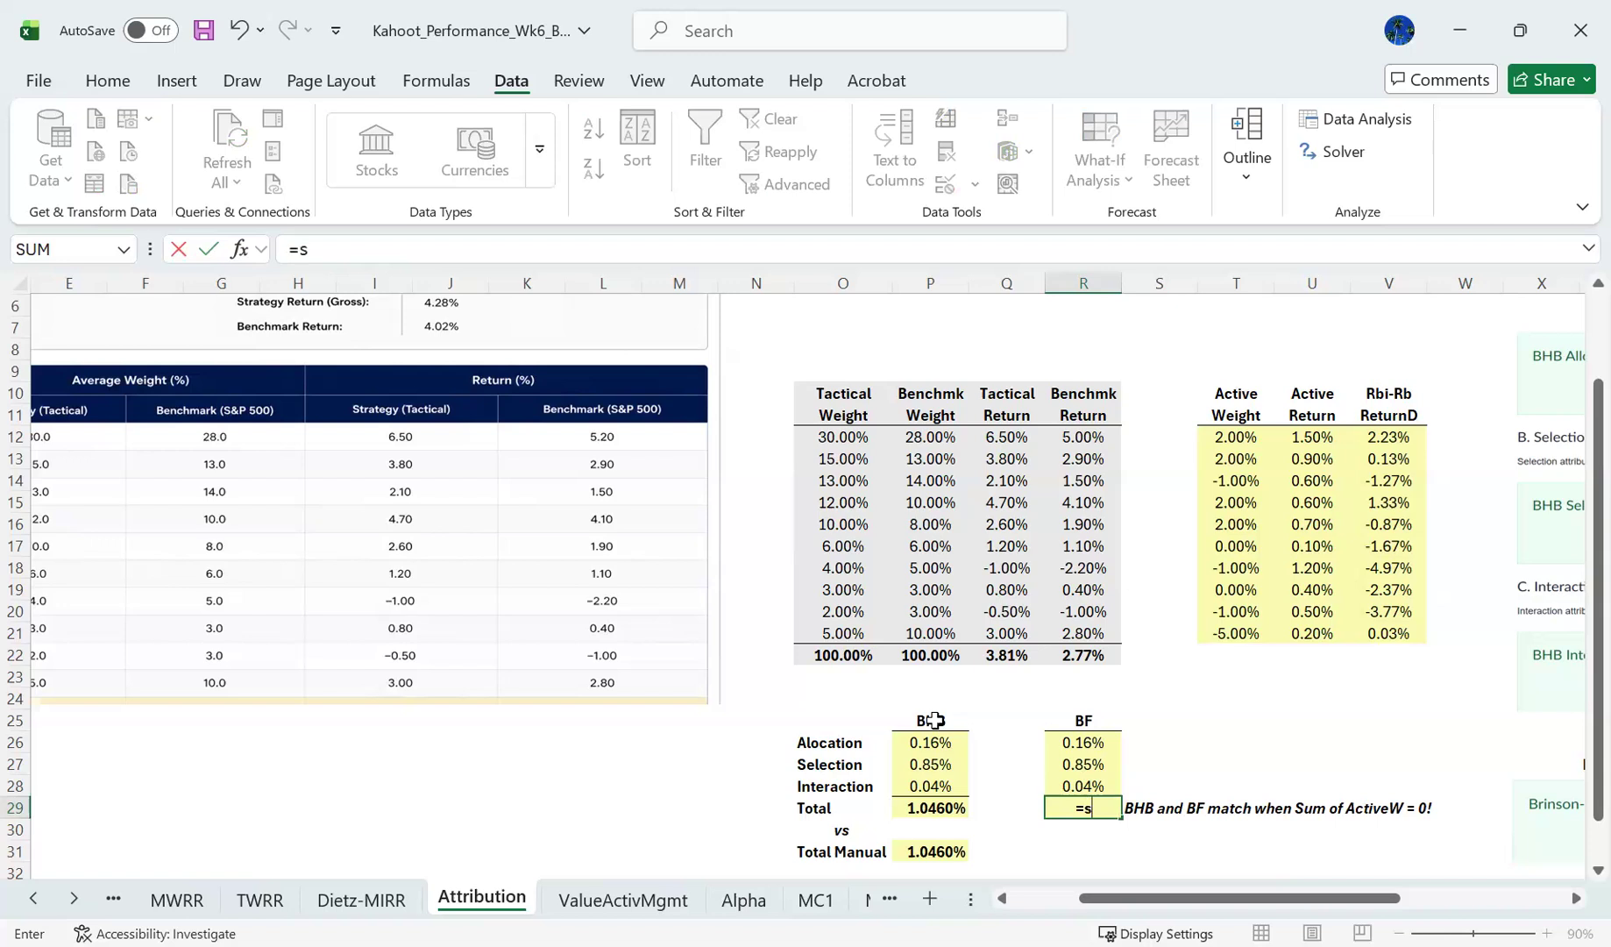
{"action": "type", "text": "um("}
{"action": "key", "text": "Up"}
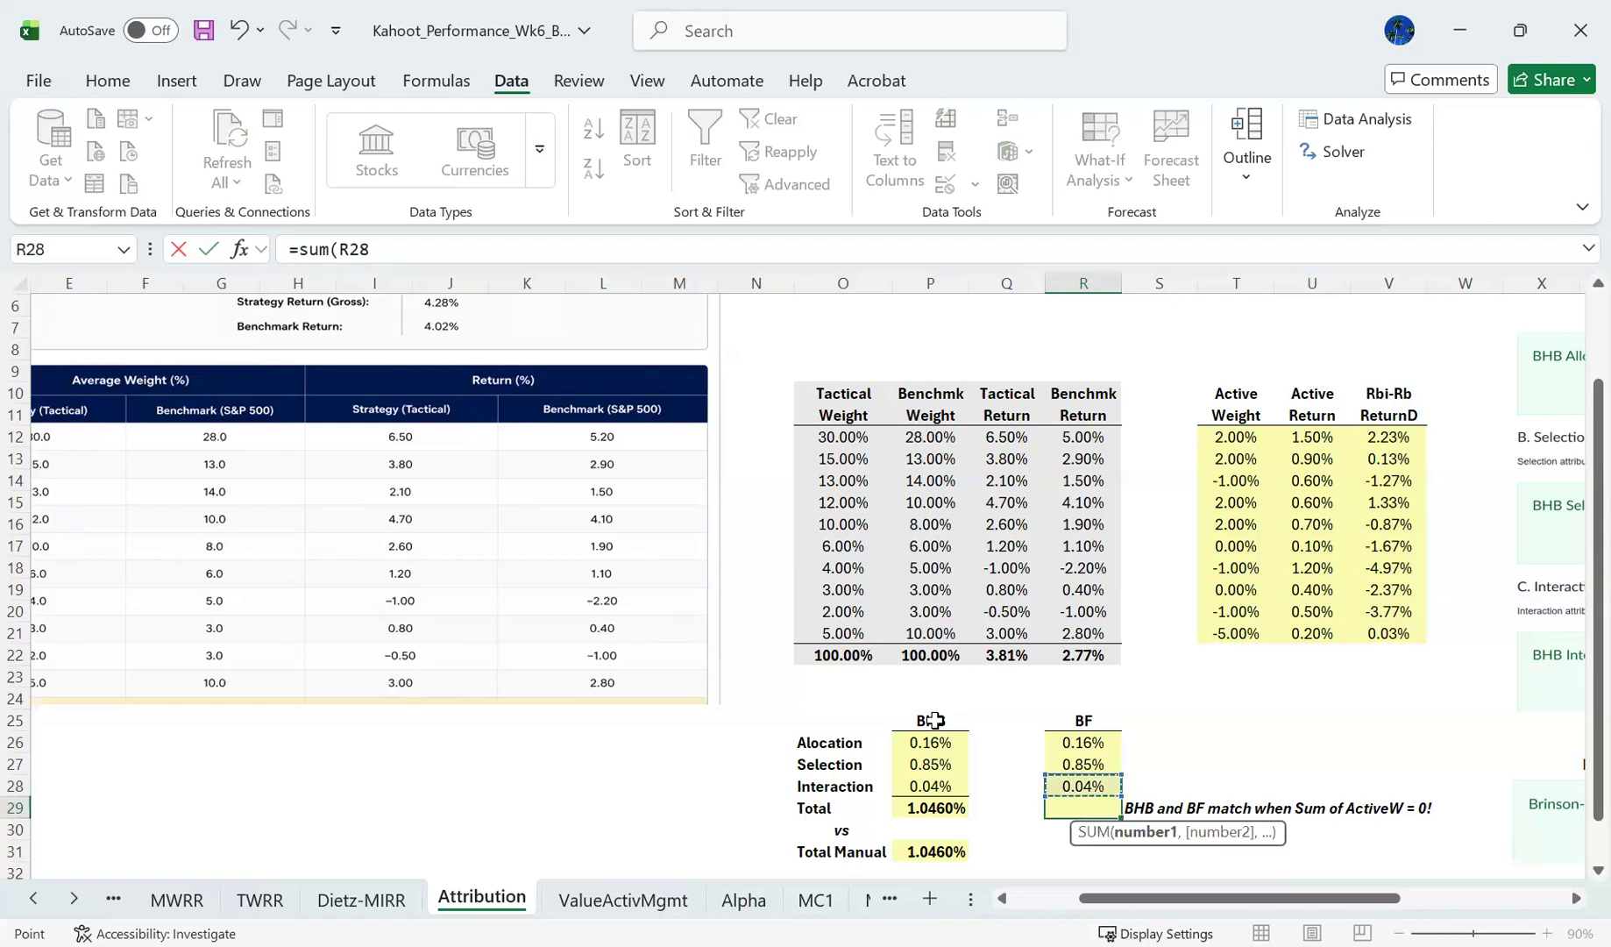
{"action": "key", "text": "shift+Up"}
{"action": "key", "text": "shift+Up"}
{"action": "key", "text": "Return"}
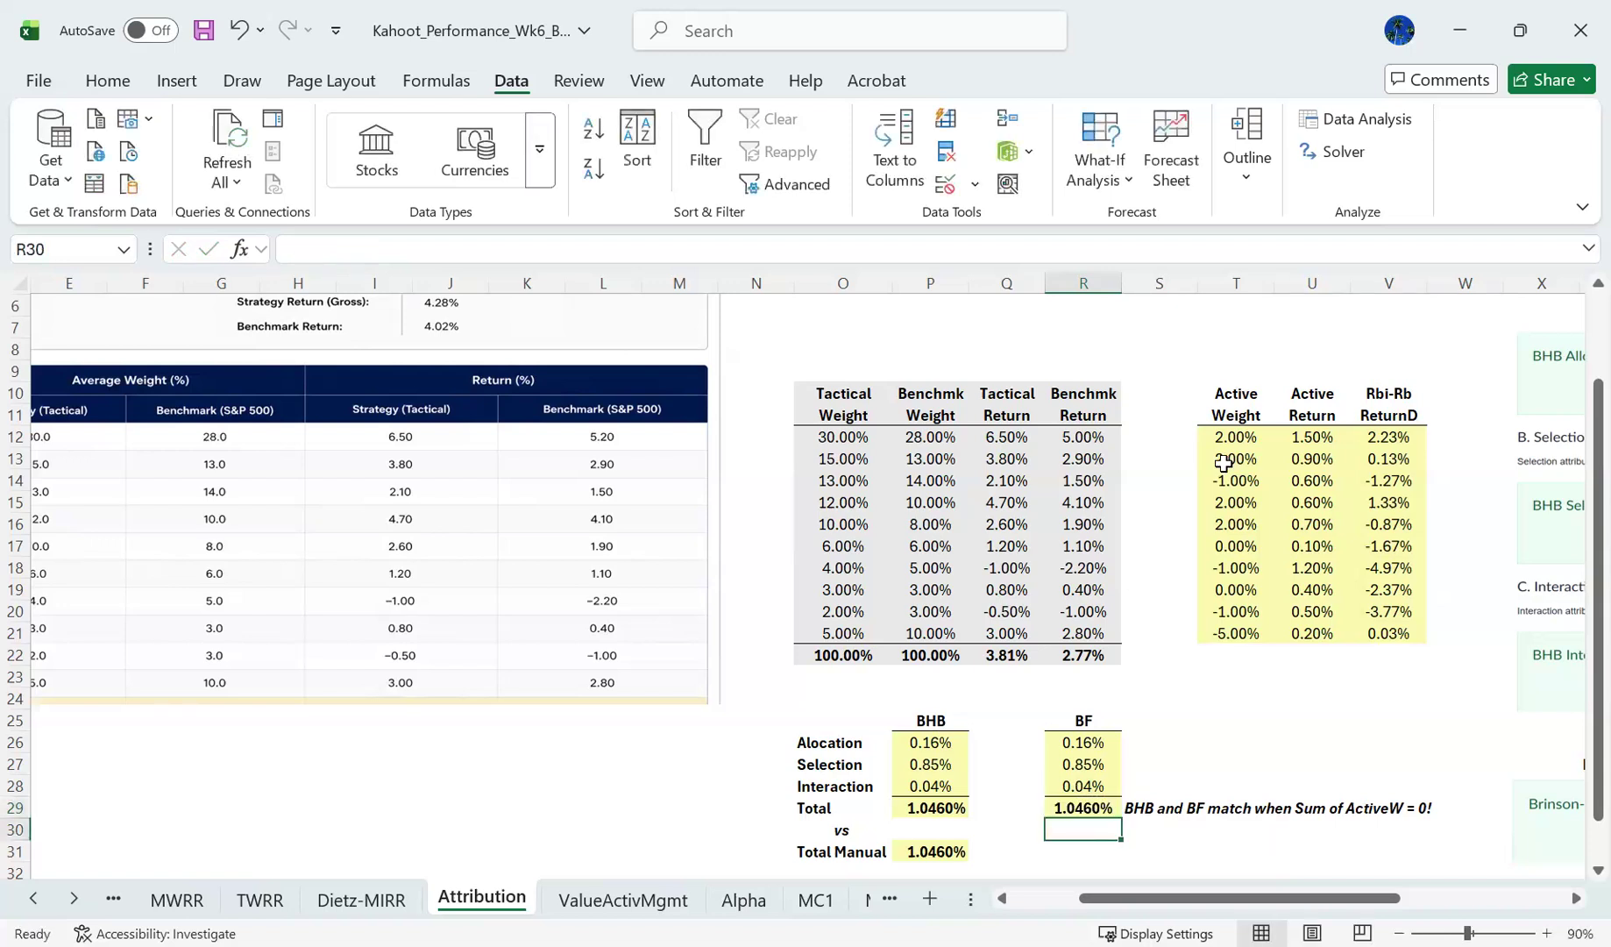
- Check the sum of the active weights in T12:T21
{"action": "left_click", "coordinate": [1237, 434]}
{"action": "left_click_drag", "start_coordinate": [1238, 503], "coordinate": [1237, 635]}
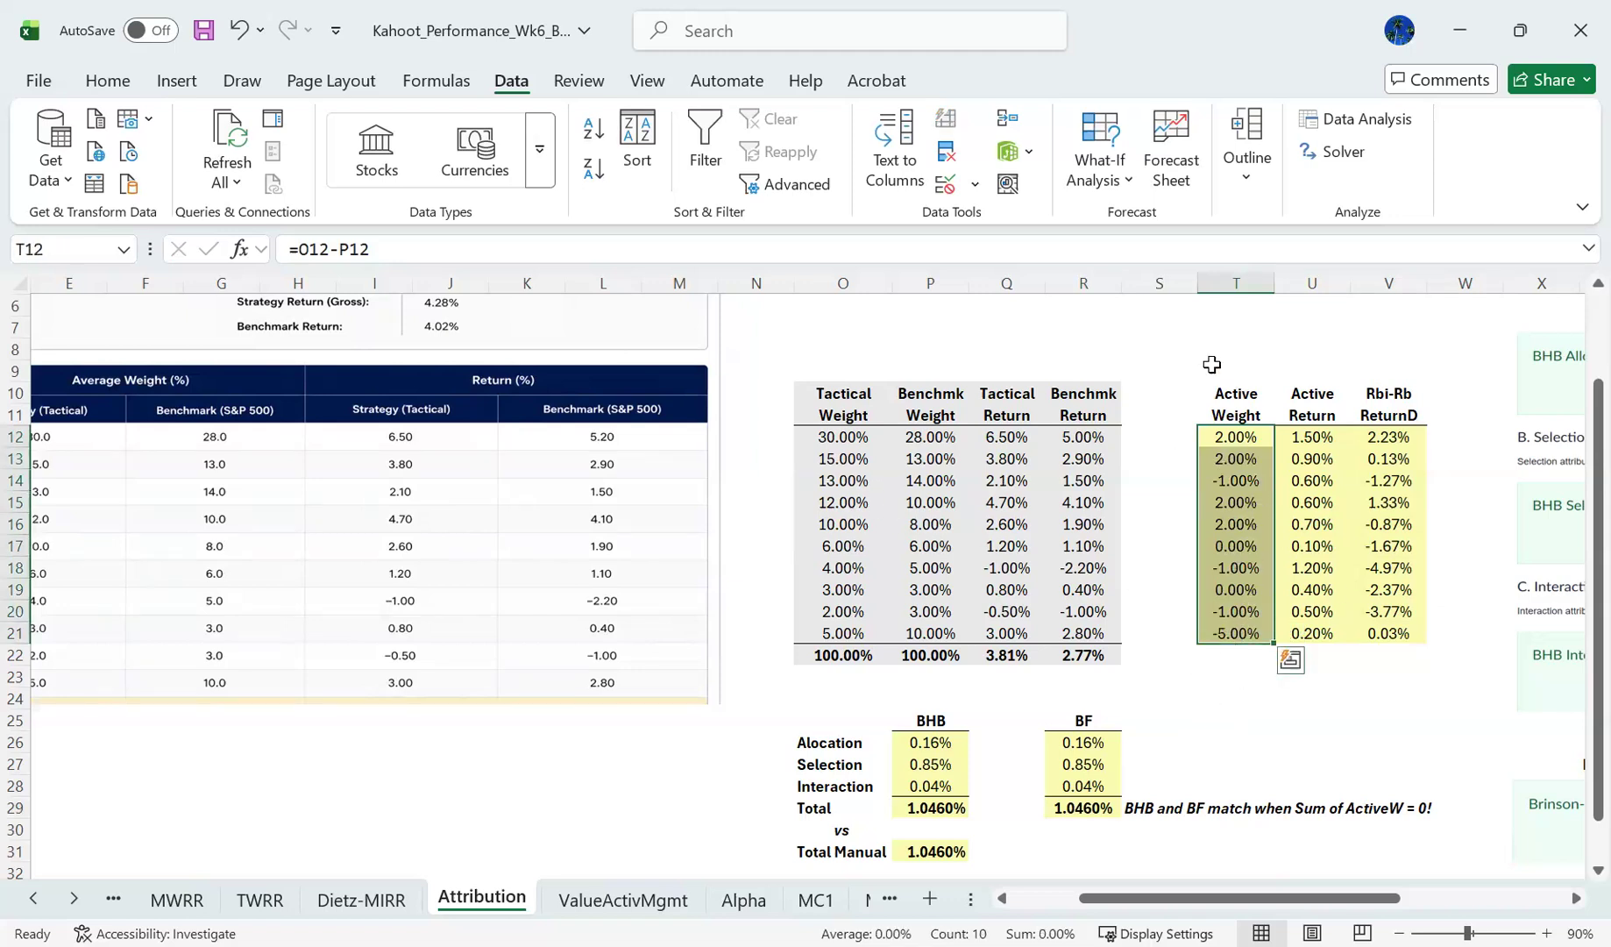
- Compare the BHB and BF allocation, selection and interaction effects row by row across O26:R28
{"action": "left_click", "coordinate": [1199, 681]}
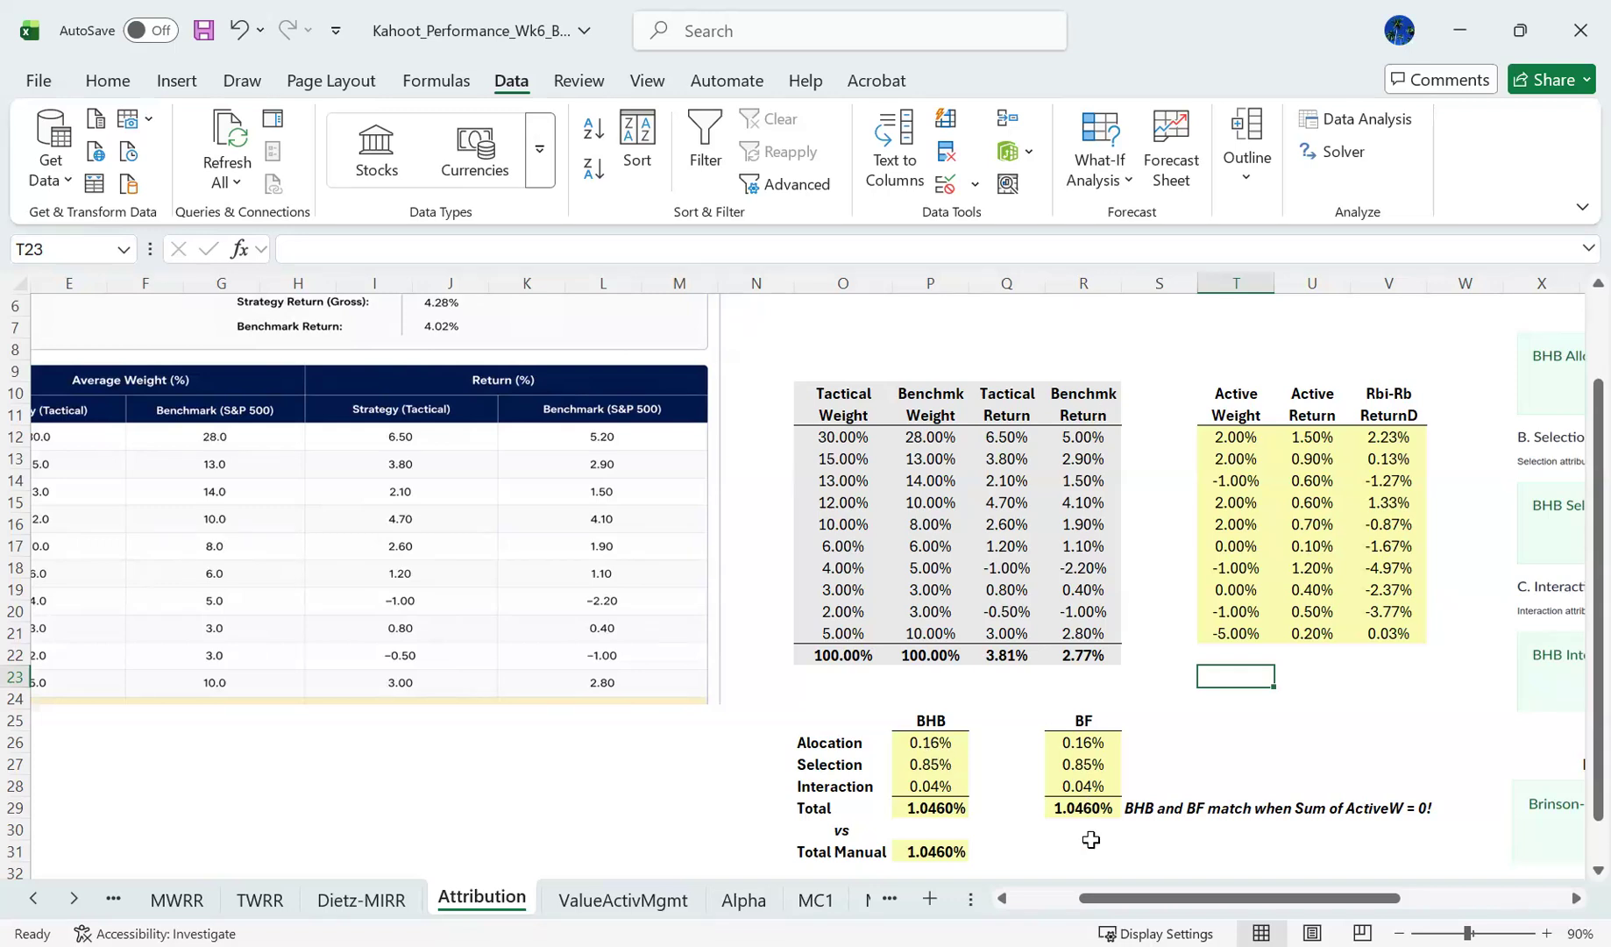
{"action": "left_click_drag", "start_coordinate": [1597, 666], "coordinate": [1573, 711]}
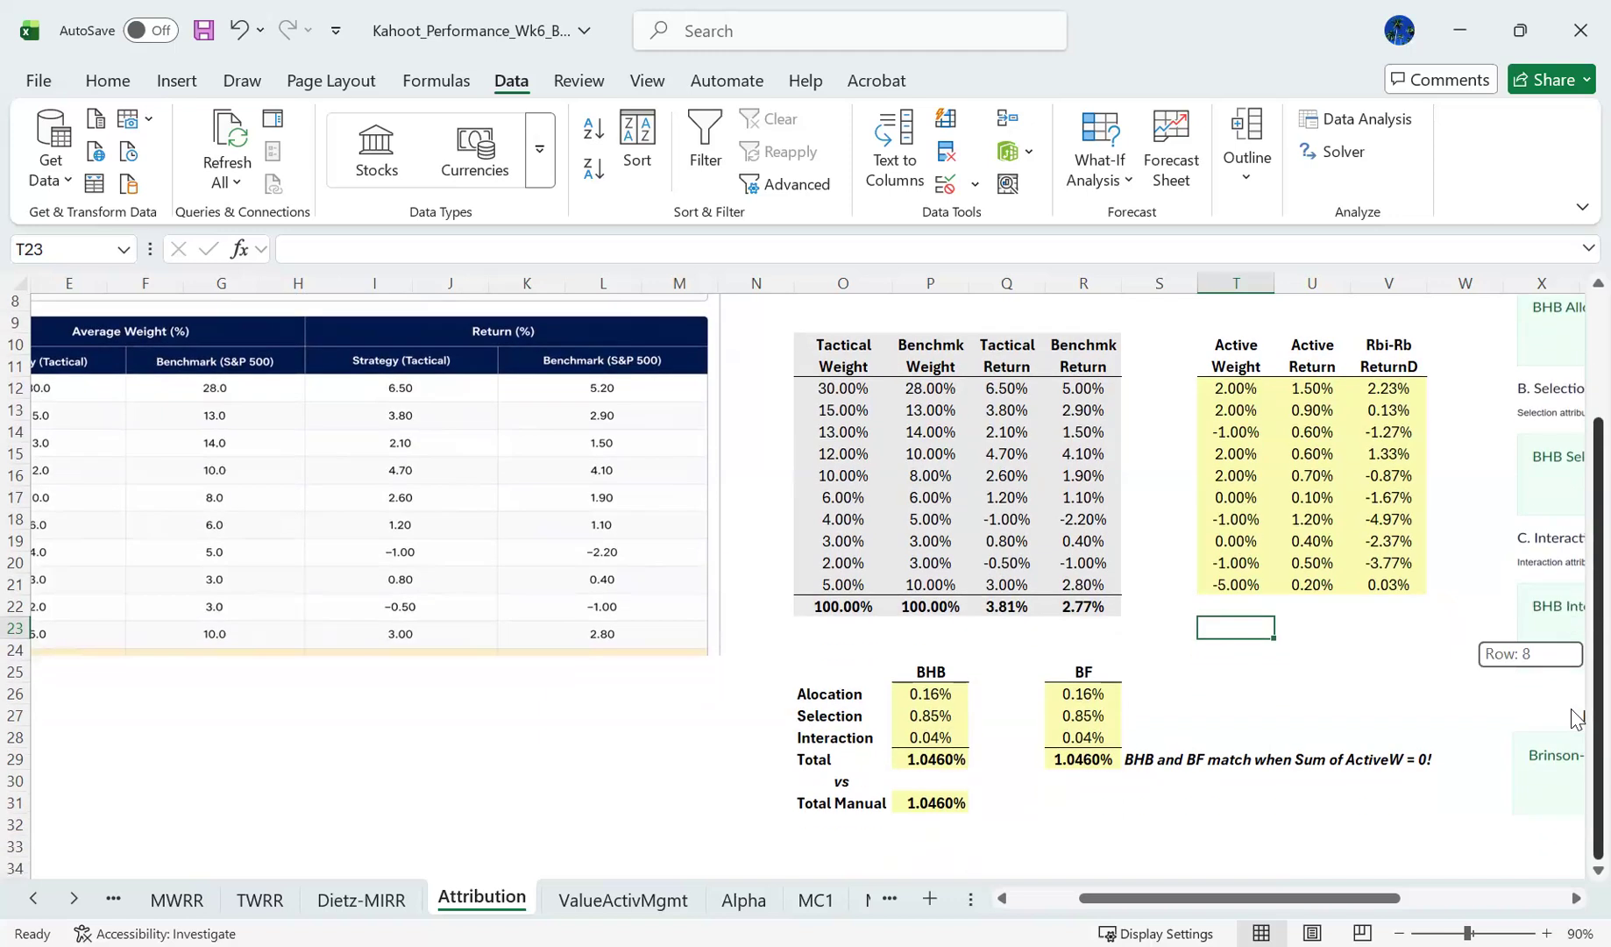
{"action": "left_click_drag", "start_coordinate": [845, 694], "coordinate": [1093, 692]}
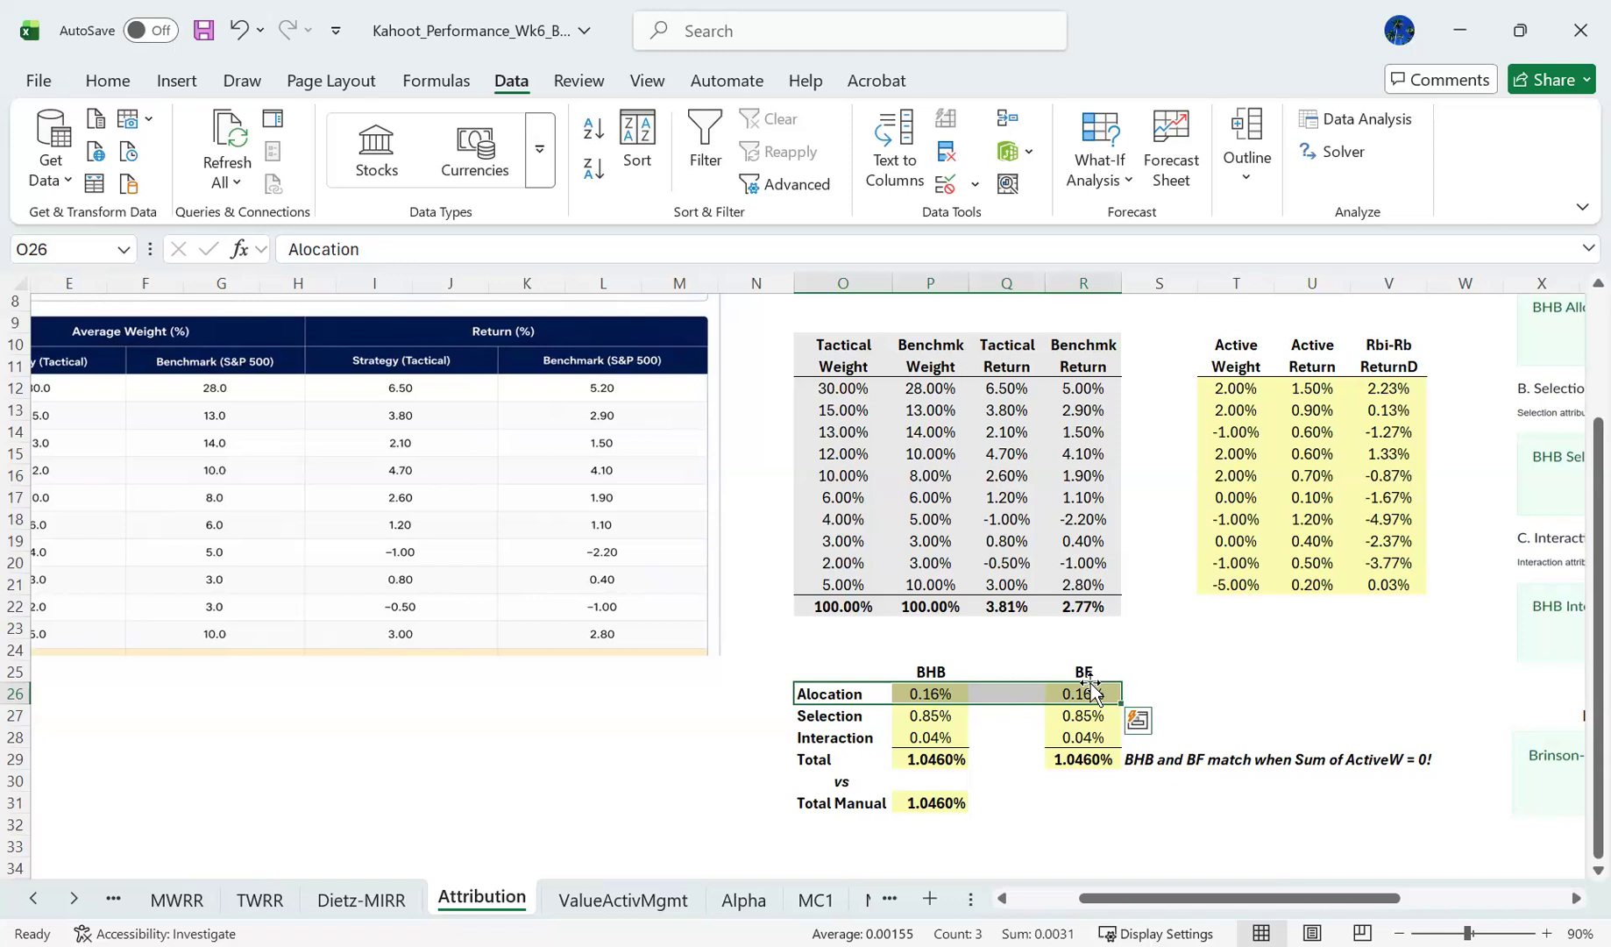
{"action": "key", "text": "Down"}
{"action": "key", "text": "shift+Right"}
{"action": "key", "text": "shift+Right"}
{"action": "key", "text": "shift+Right"}
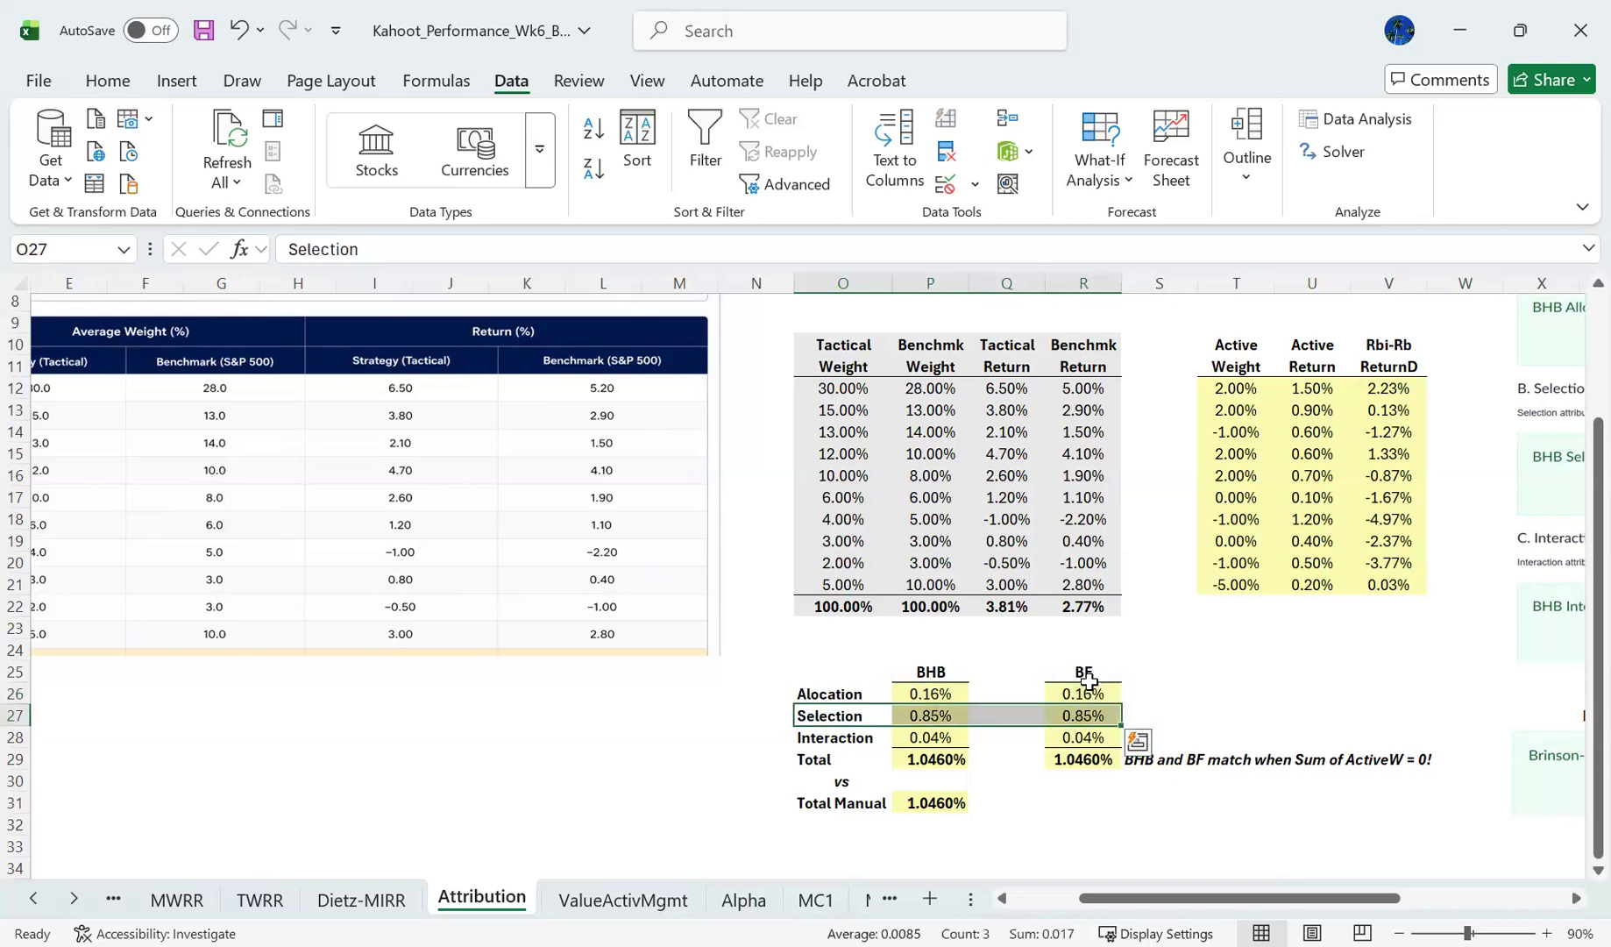
{"action": "key", "text": "Down"}
{"action": "key", "text": "shift+Right"}
{"action": "key", "text": "shift+Right"}
{"action": "key", "text": "shift+Right"}
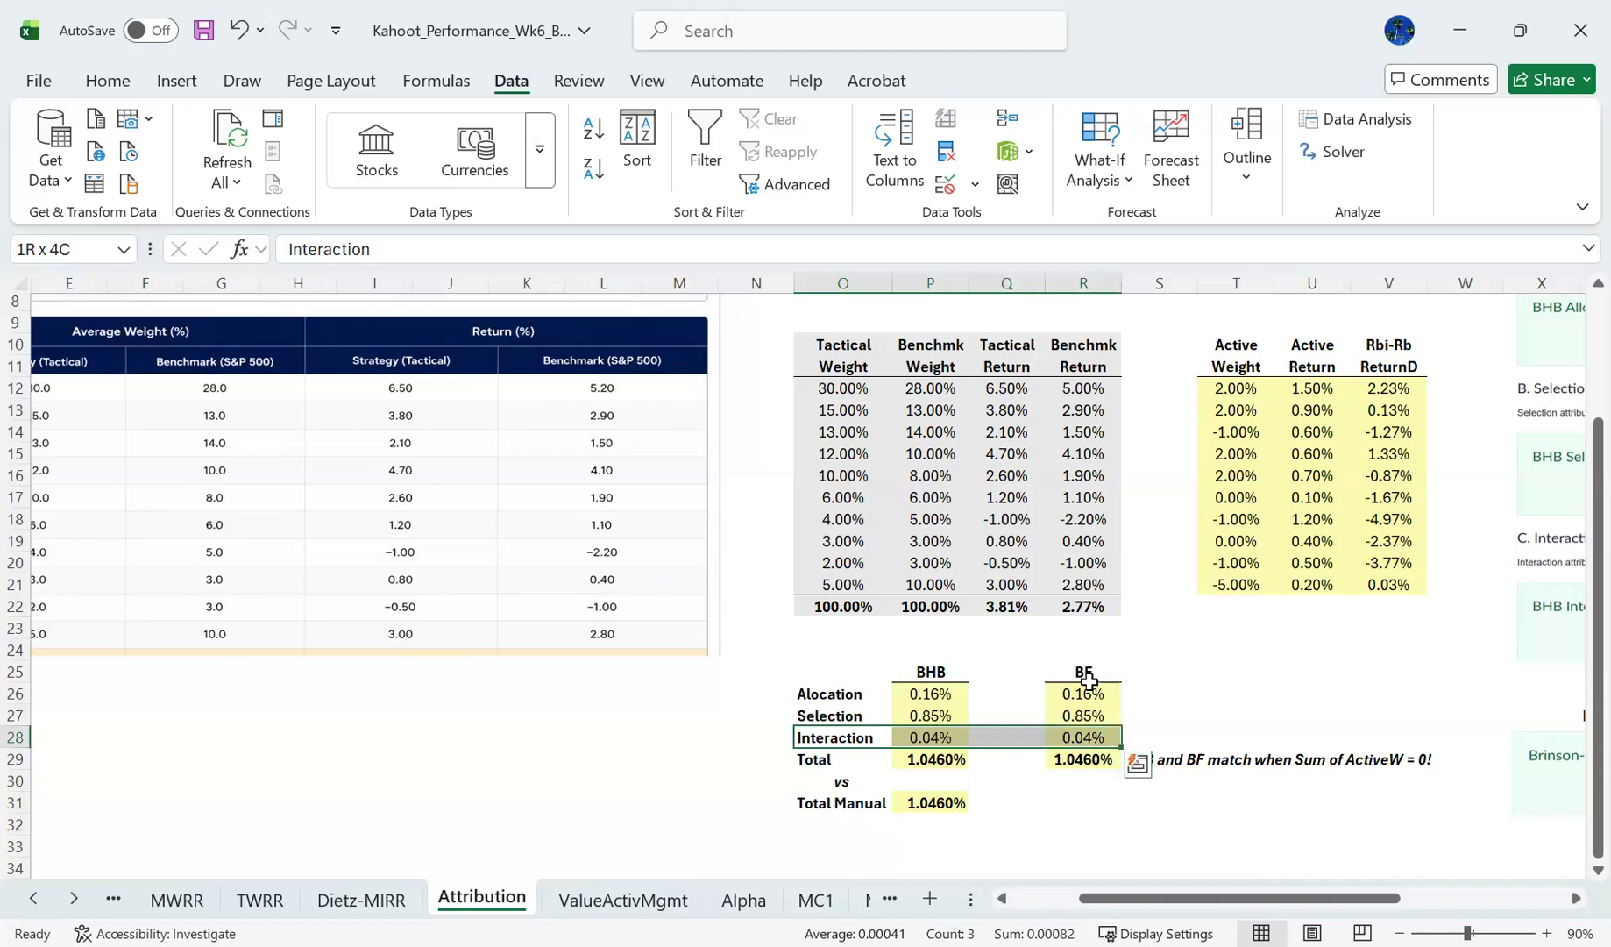
- Review the BHB allocation formula in P26 and compare the BHB and BF interaction effects in P28:R28
{"action": "key", "text": "Up"}
{"action": "key", "text": "Up"}
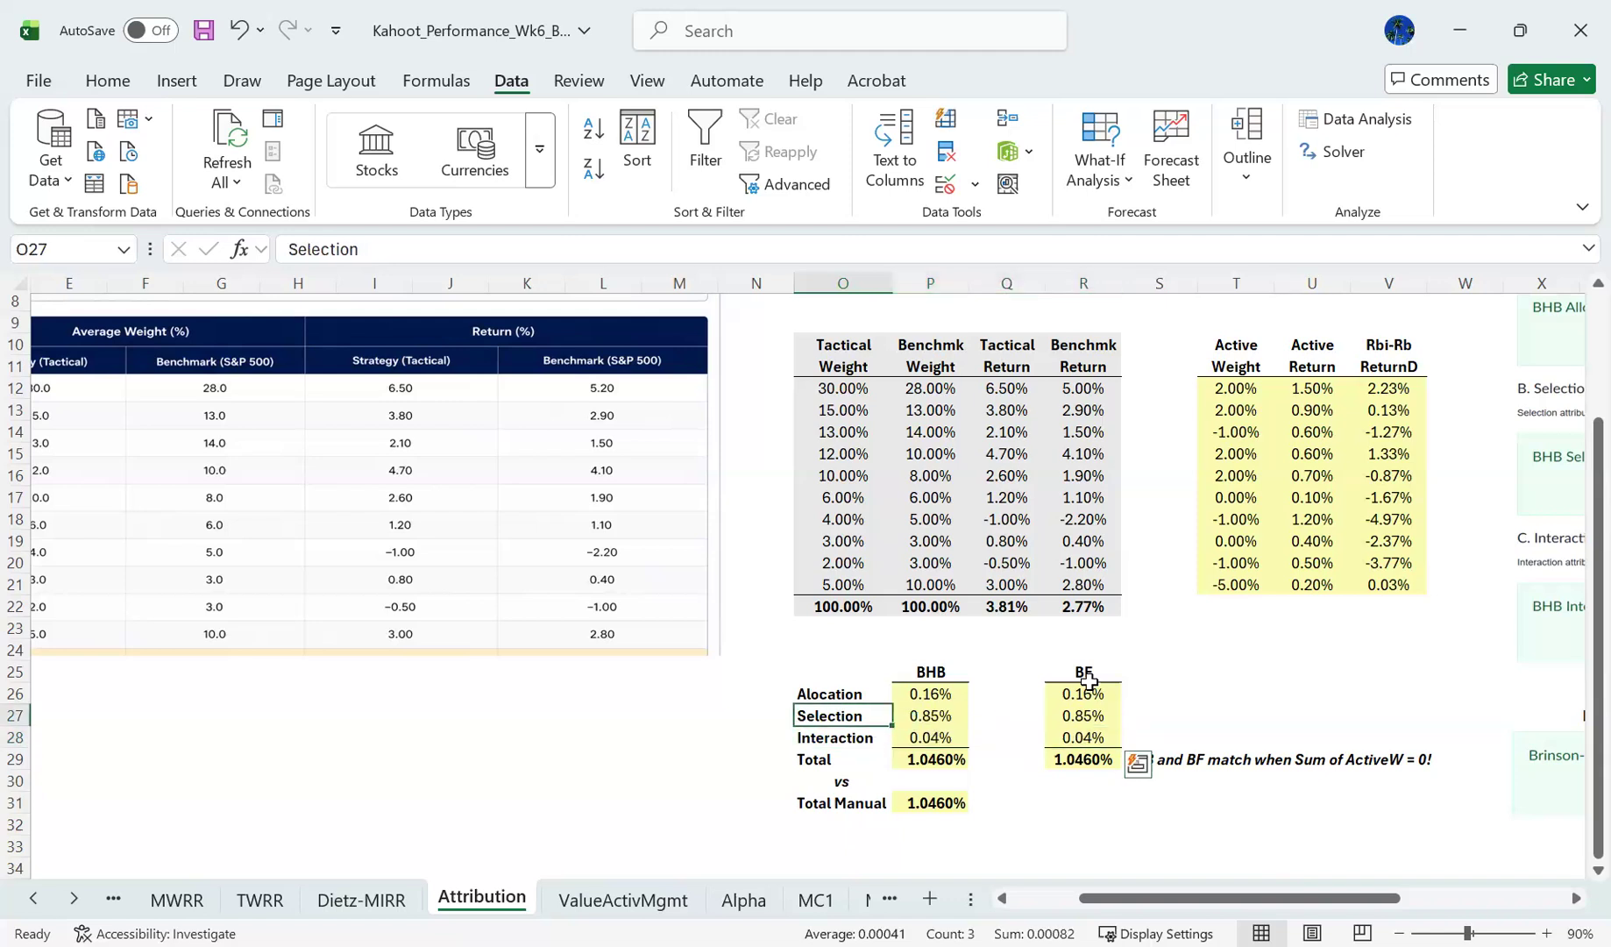
{"action": "key", "text": "Right"}
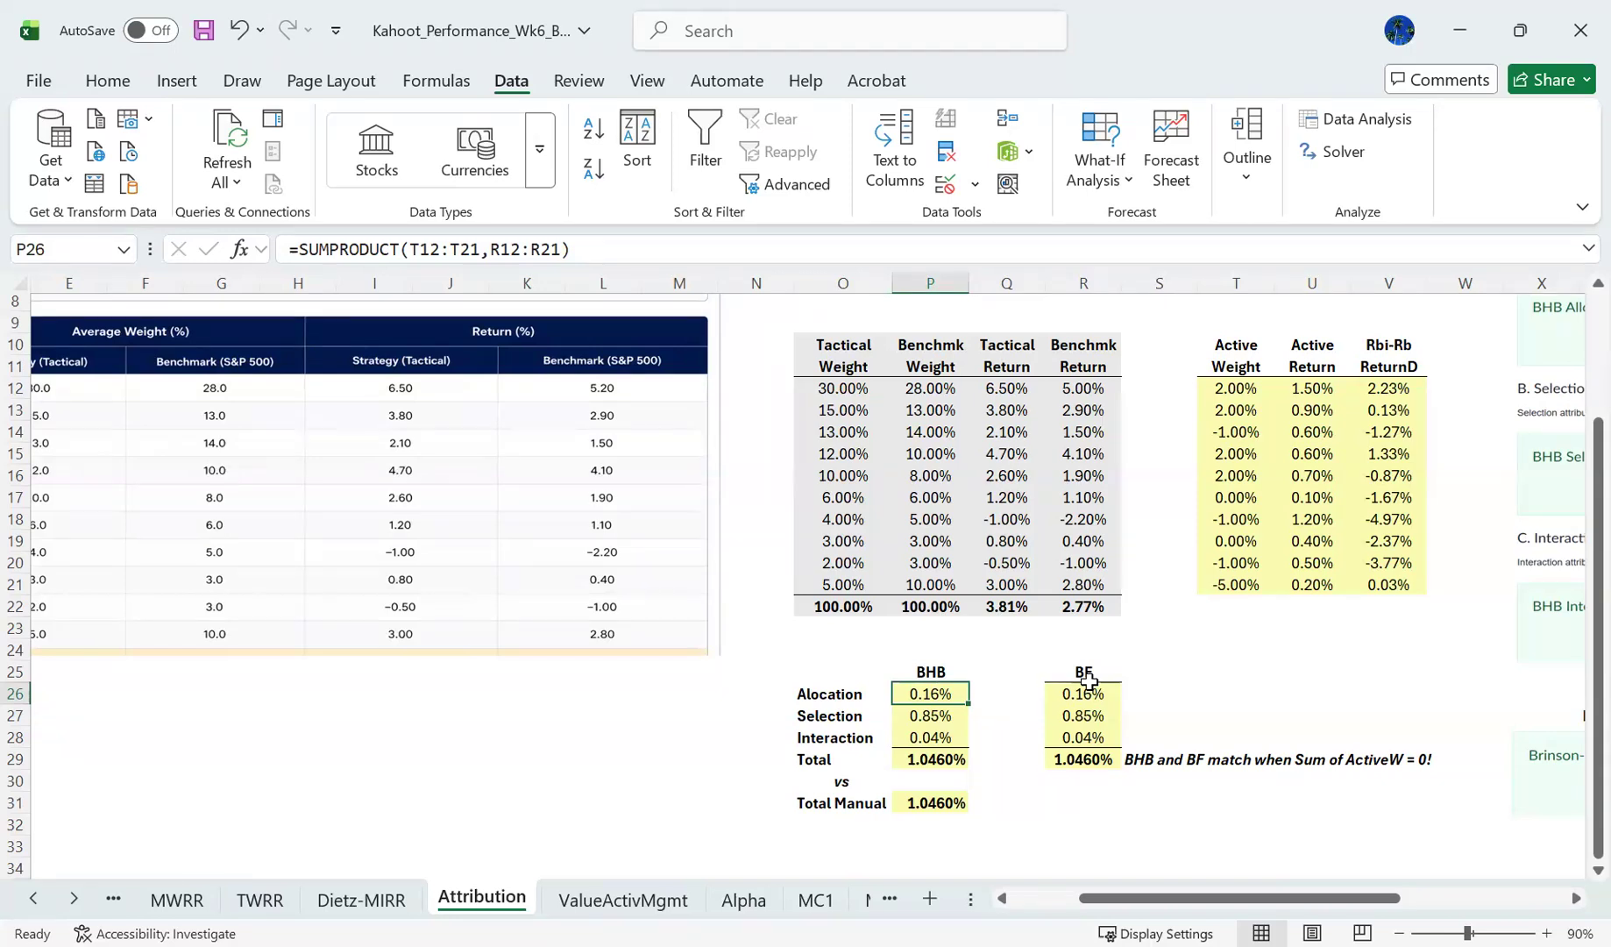
{"action": "key", "text": "Down"}
{"action": "key", "text": "Down"}
{"action": "key", "text": "shift+Right"}
{"action": "key", "text": "shift+Right"}
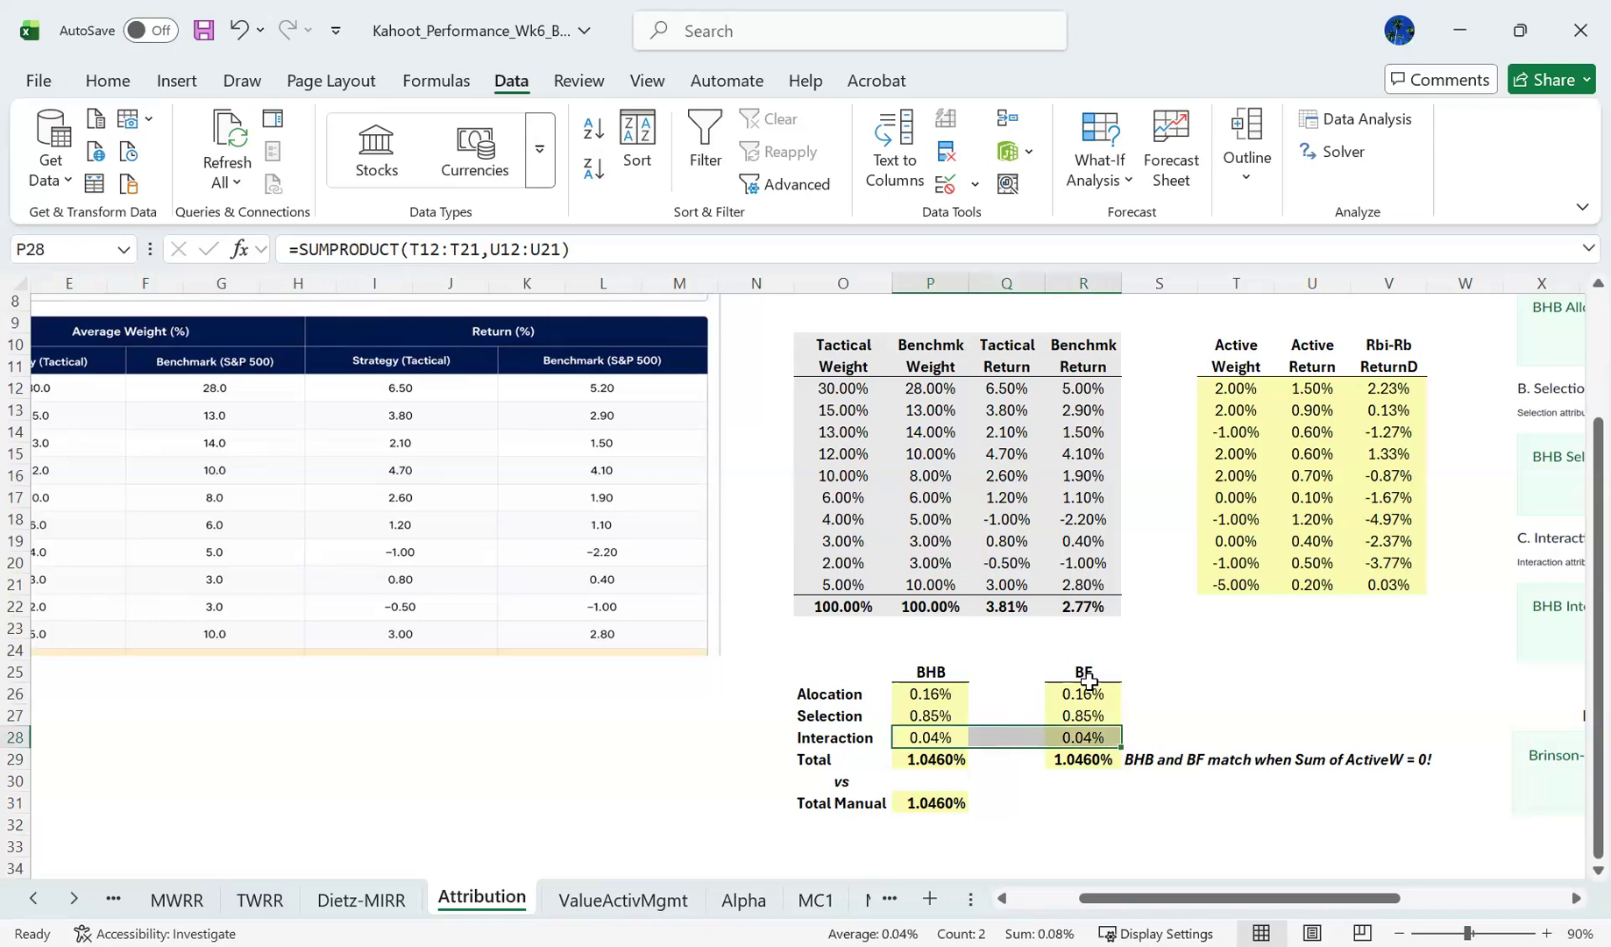
{"action": "key", "text": "Down"}
{"action": "key", "text": "Down"}
{"action": "key", "text": "Down"}
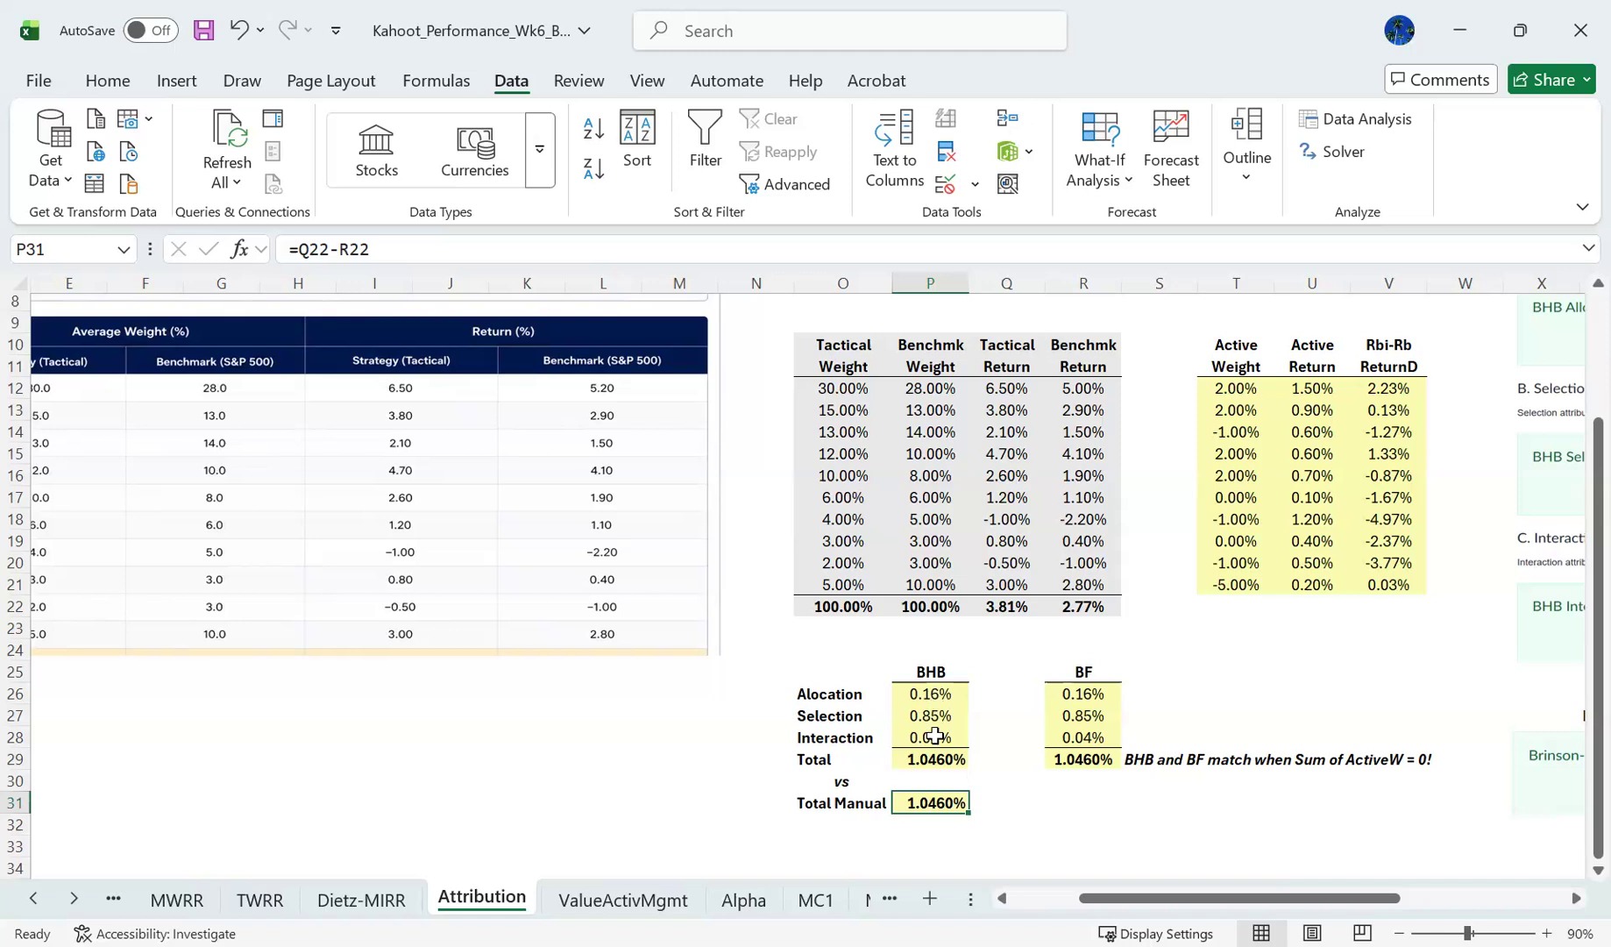
- Check the BHB and BF effects against the manual total in P31 and trace the cells its formula references
{"action": "left_click_drag", "start_coordinate": [926, 695], "coordinate": [931, 736]}
{"action": "left_click", "coordinate": [1084, 694]}
{"action": "left_click_drag", "start_coordinate": [1084, 716], "coordinate": [1084, 759]}
{"action": "left_click", "coordinate": [923, 803]}
{"action": "left_click", "coordinate": [508, 249]}
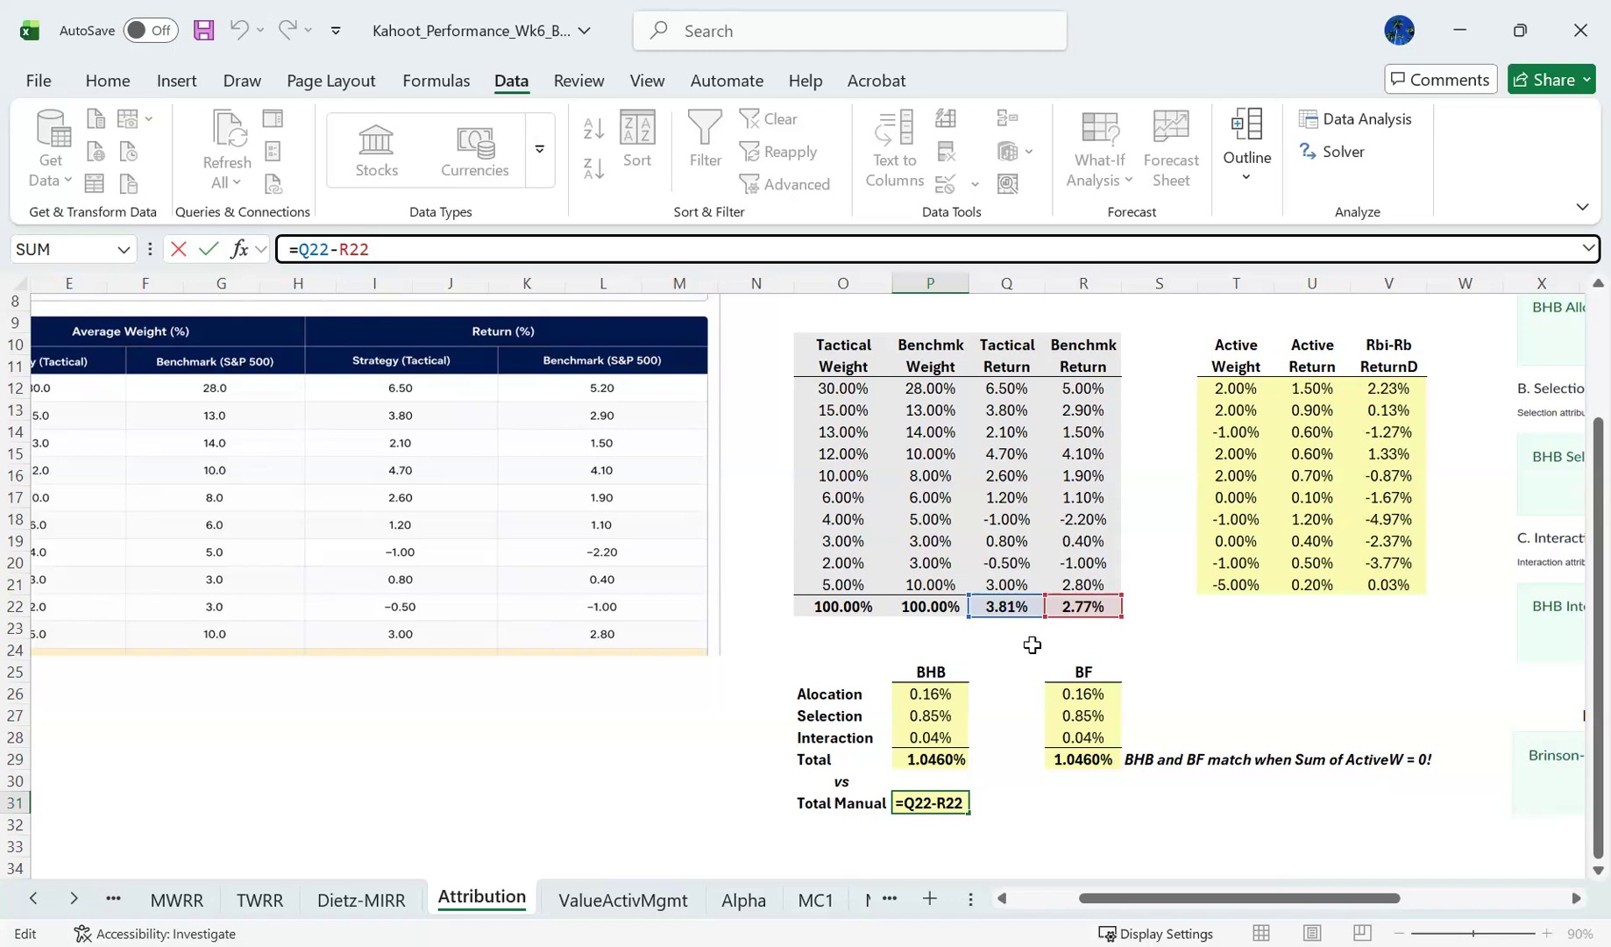
{"action": "key", "text": "ctrl+Return"}
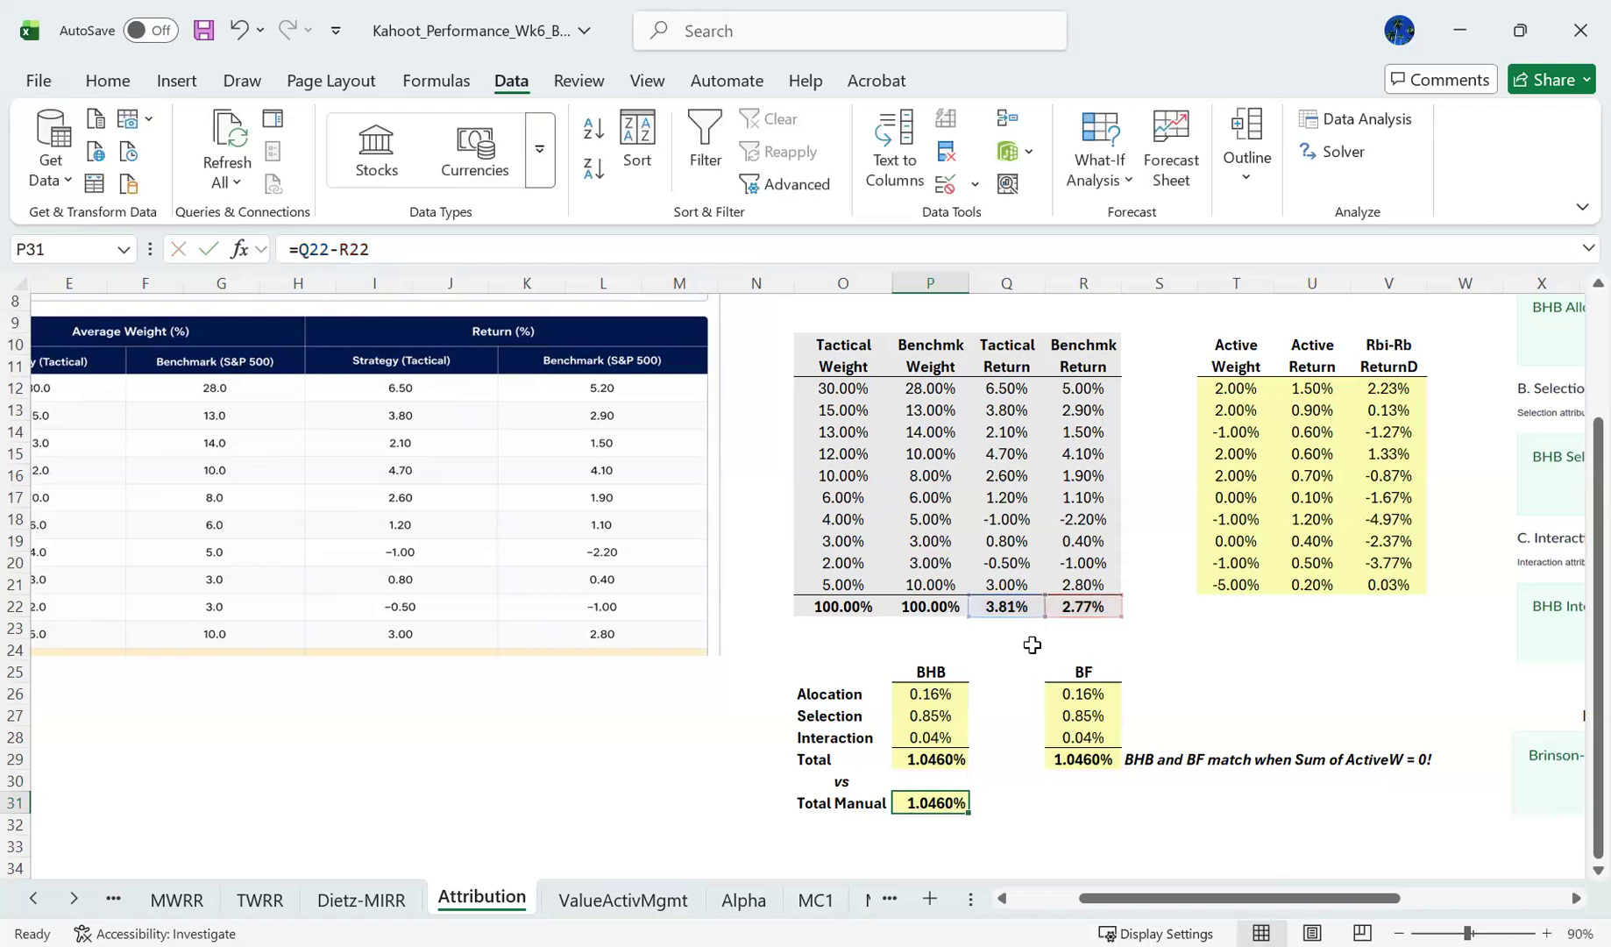
- Compare the sum of the BHB effects in P26:P28 with the sum of the BF effects in R26:R28
{"action": "left_click", "coordinate": [963, 691]}
{"action": "key", "text": "shift+Down"}
{"action": "key", "text": "shift+Down"}
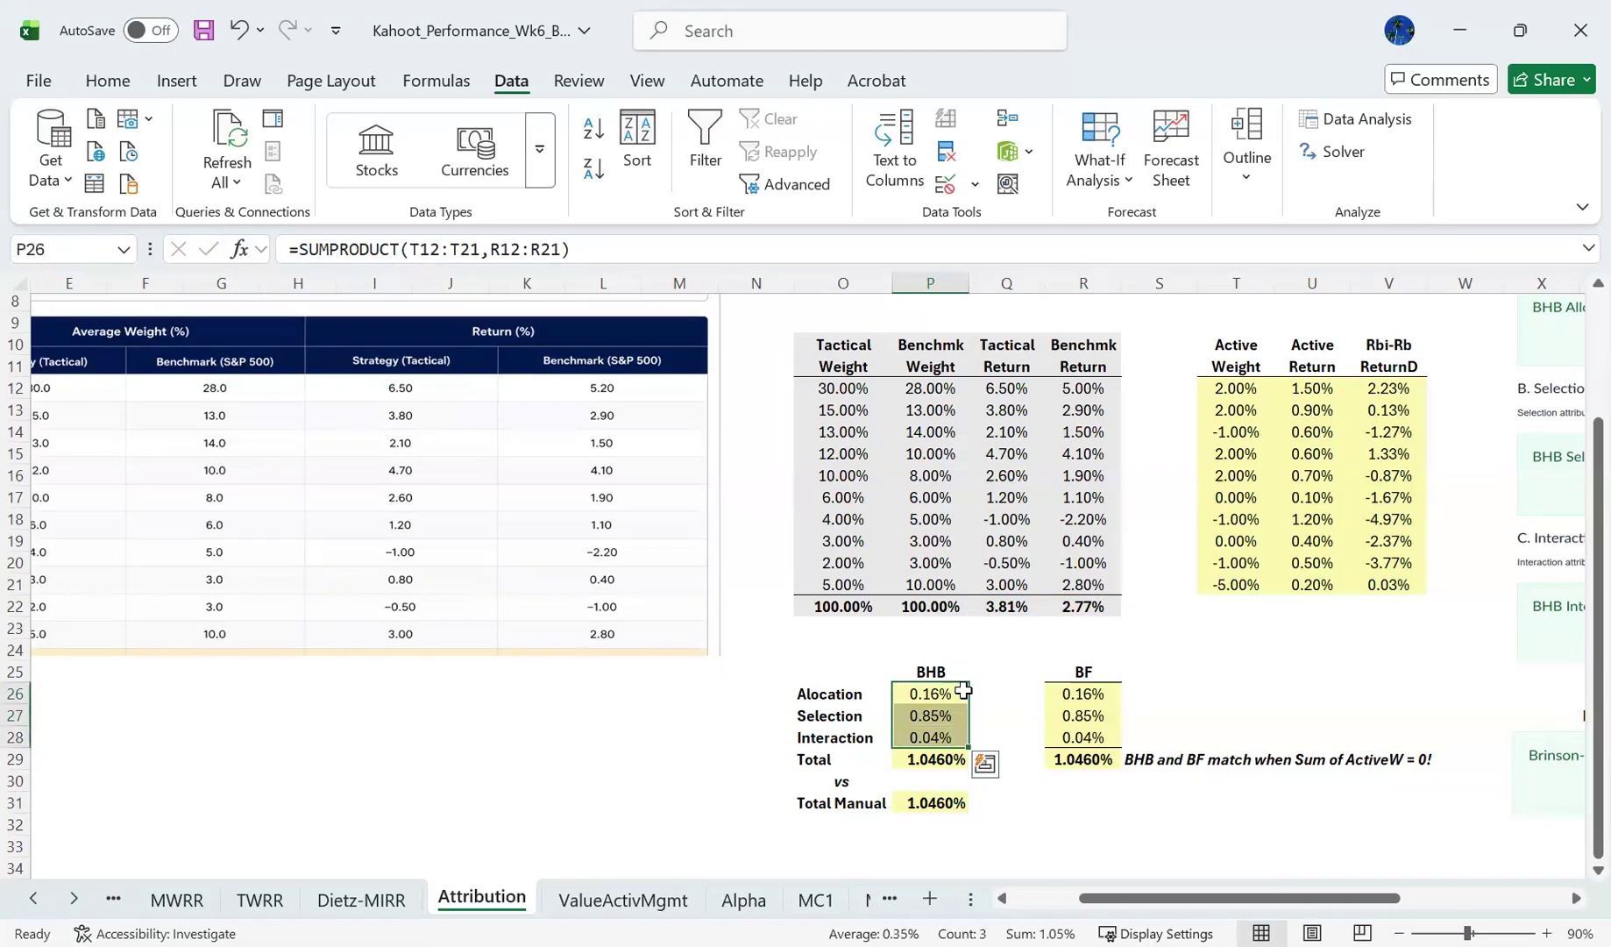
{"action": "key", "text": "Right"}
{"action": "key", "text": "Left"}
{"action": "key", "text": "Right"}
{"action": "key", "text": "Right"}
{"action": "key", "text": "shift+Down"}
{"action": "key", "text": "shift+Down"}
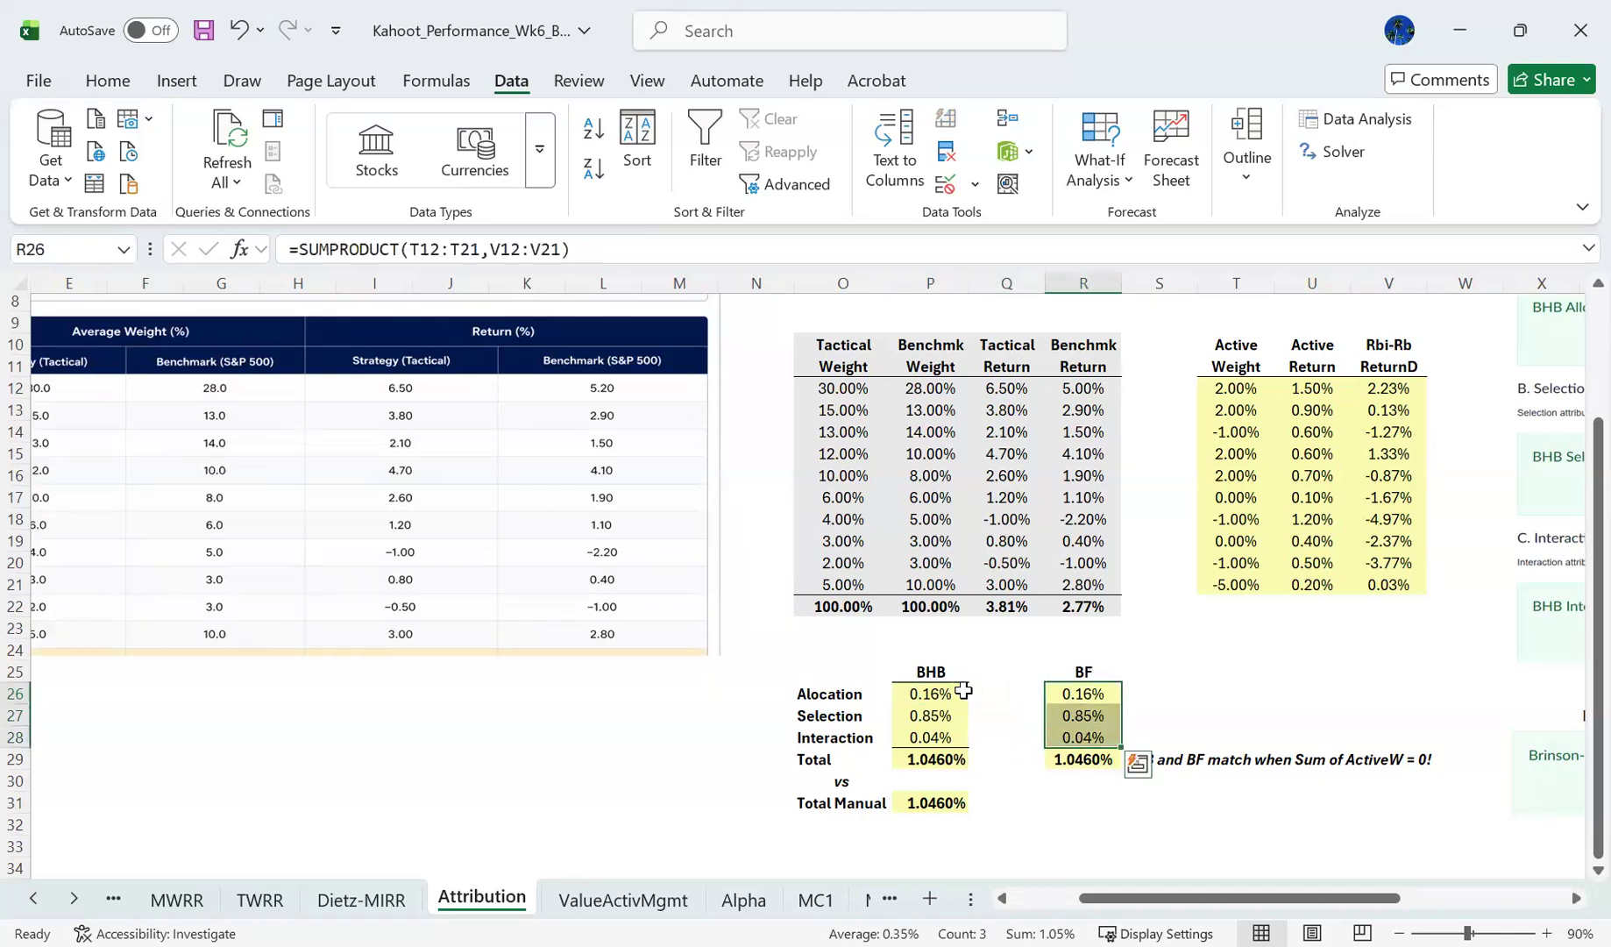